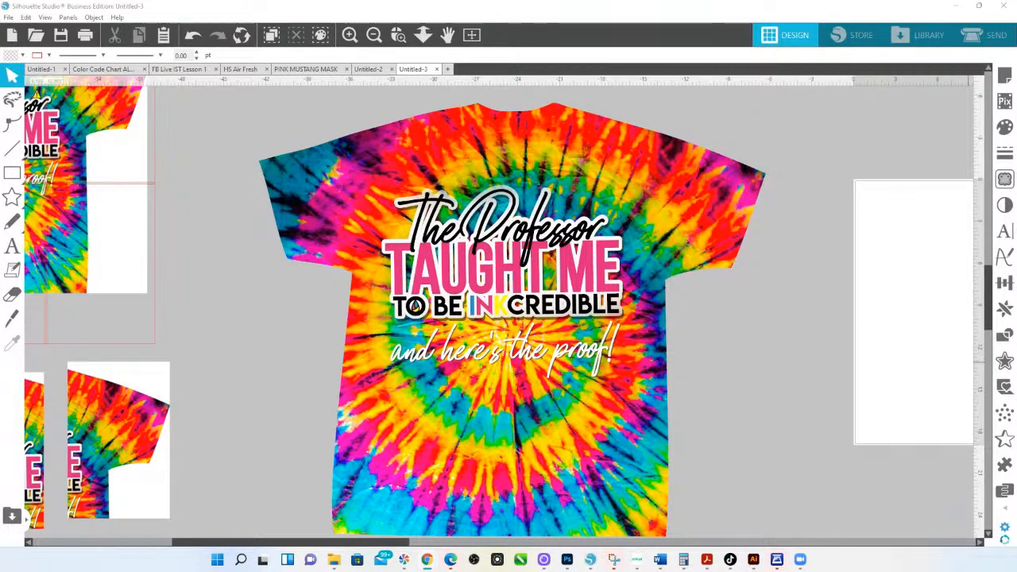
Switch to the HS INK shop in Chrome and browse the sheets and rolls in its sublimation paper collection
mouse_move(564, 559)
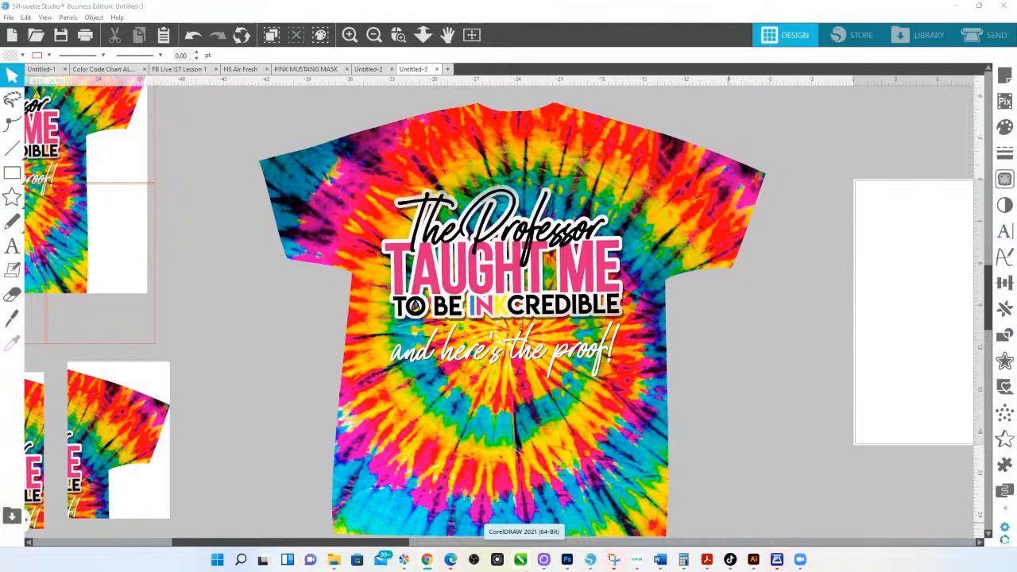
mouse_move(426, 560)
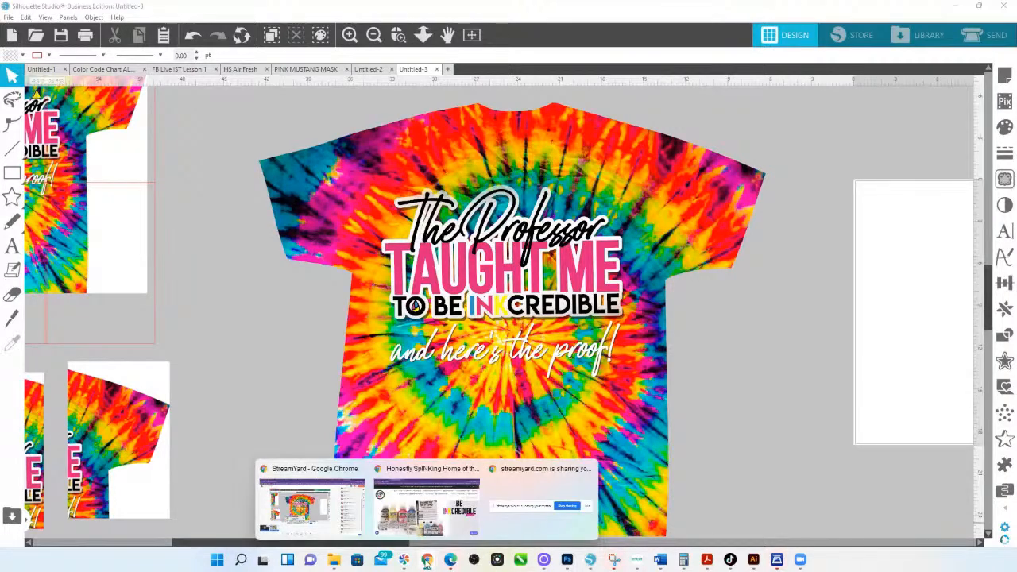
left_click(419, 477)
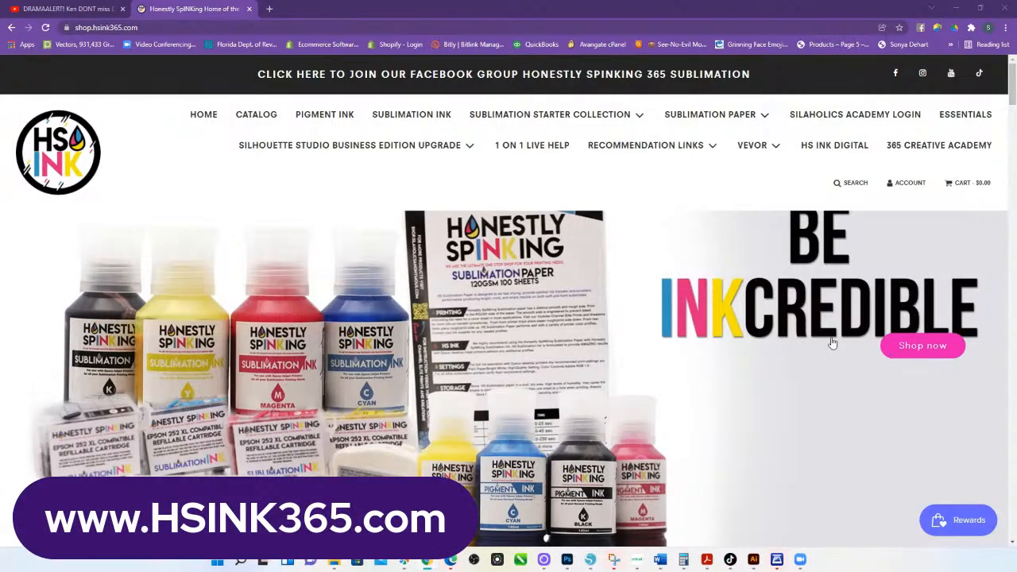
scroll(727, 348, "down", 1)
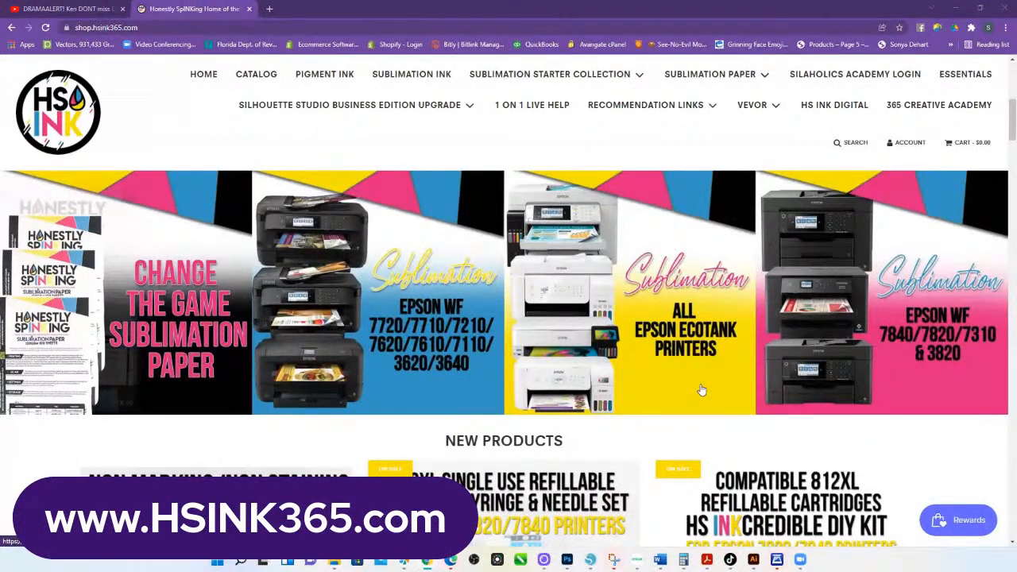
left_click(156, 305)
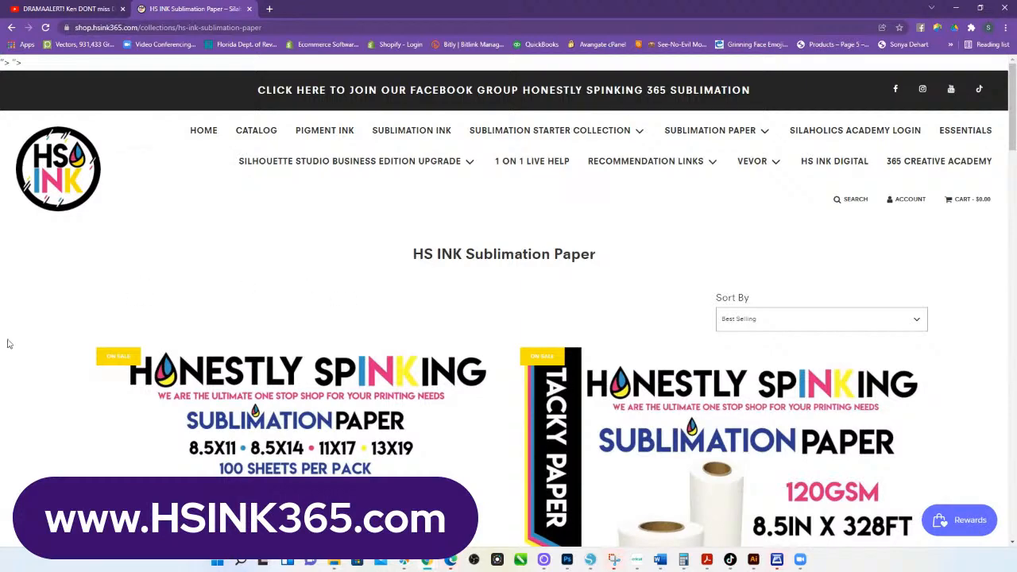
scroll(318, 397, "down", 1)
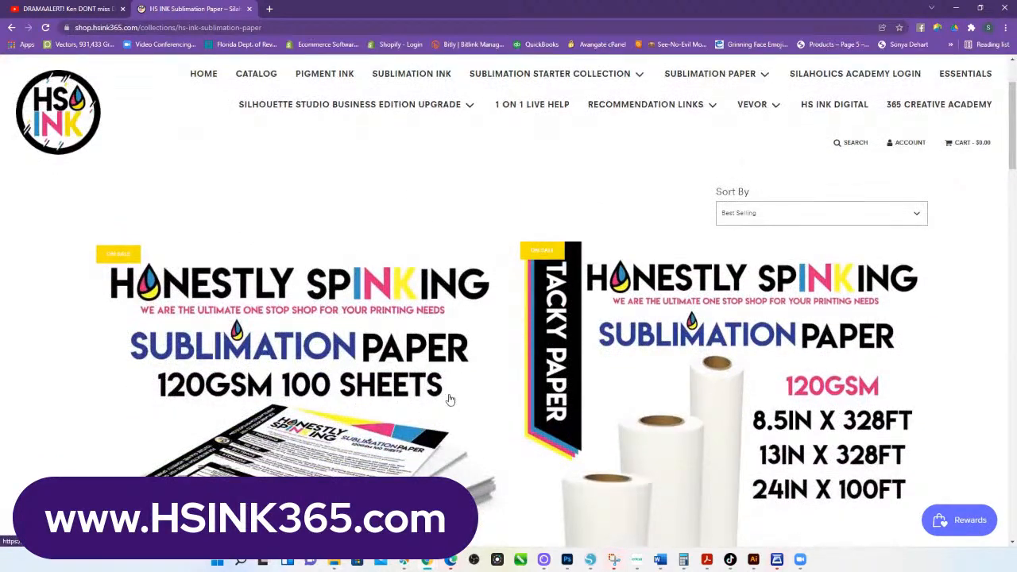
scroll(506, 404, "down", 1)
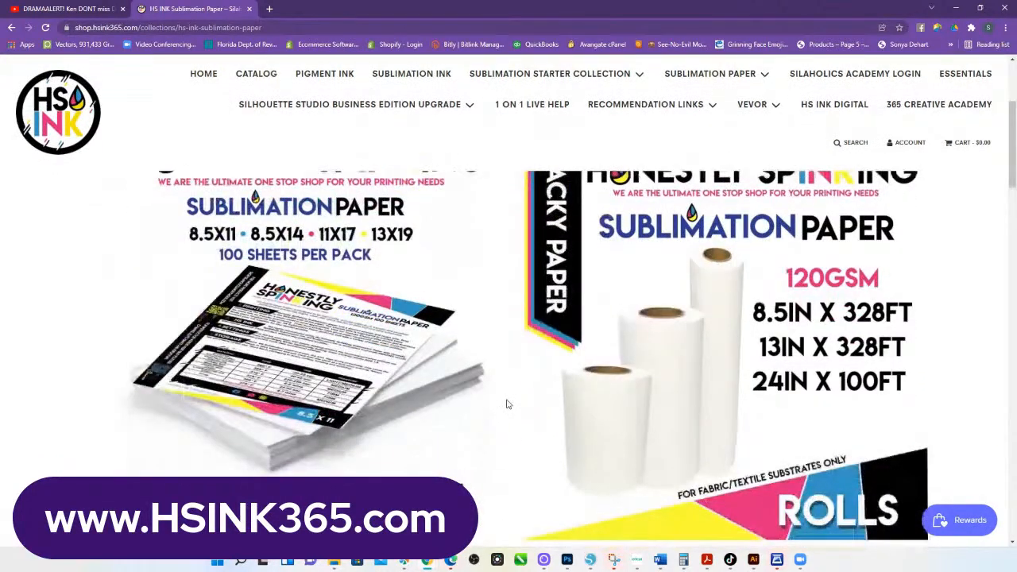
scroll(507, 404, "down", 3)
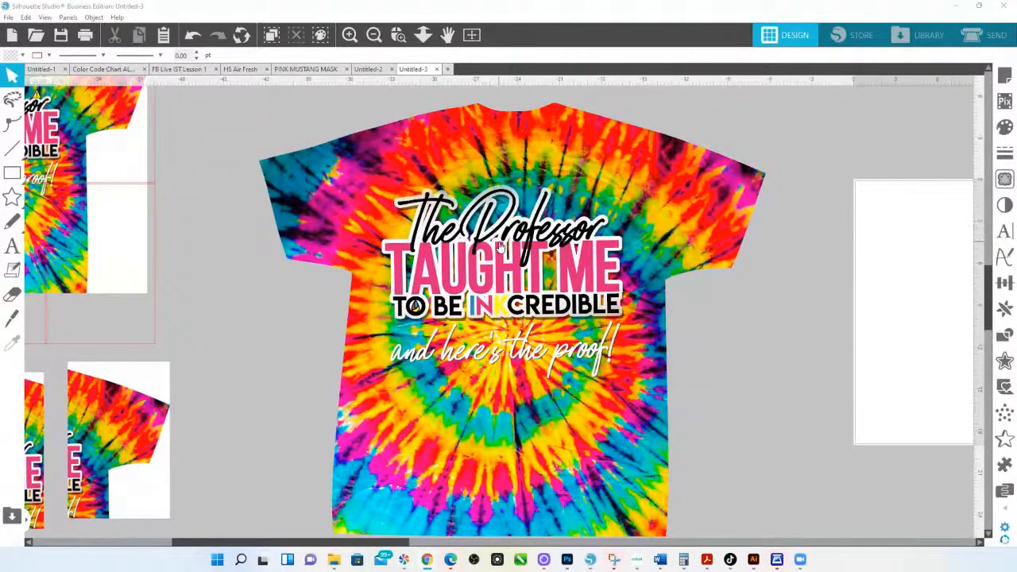
Move the slogan artwork slightly lower on the large tie-dye shirt and select the whole shirt design
left_click_drag(506, 231, 502, 260)
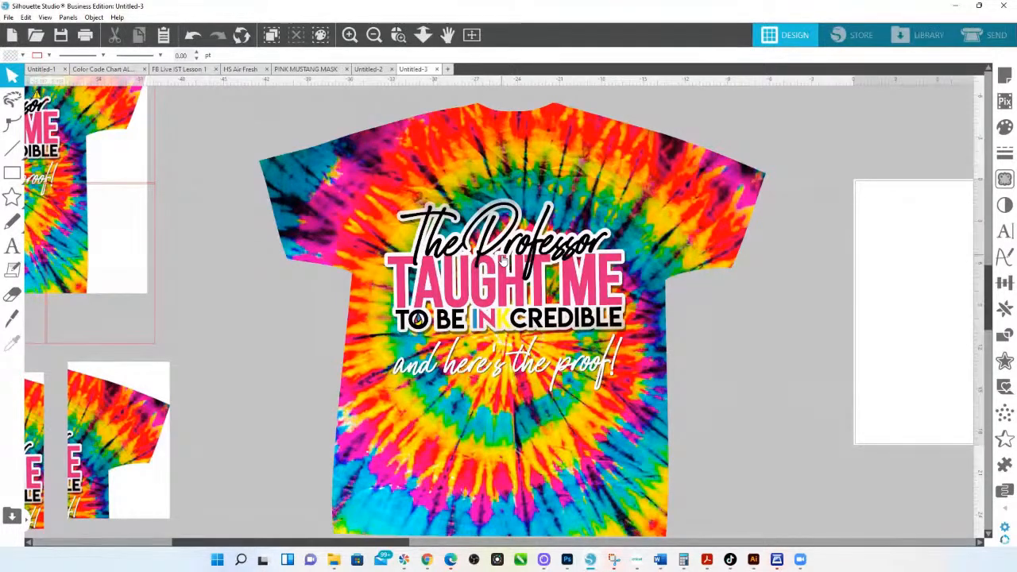
left_click(290, 107)
left_click_drag(600, 348, 696, 480)
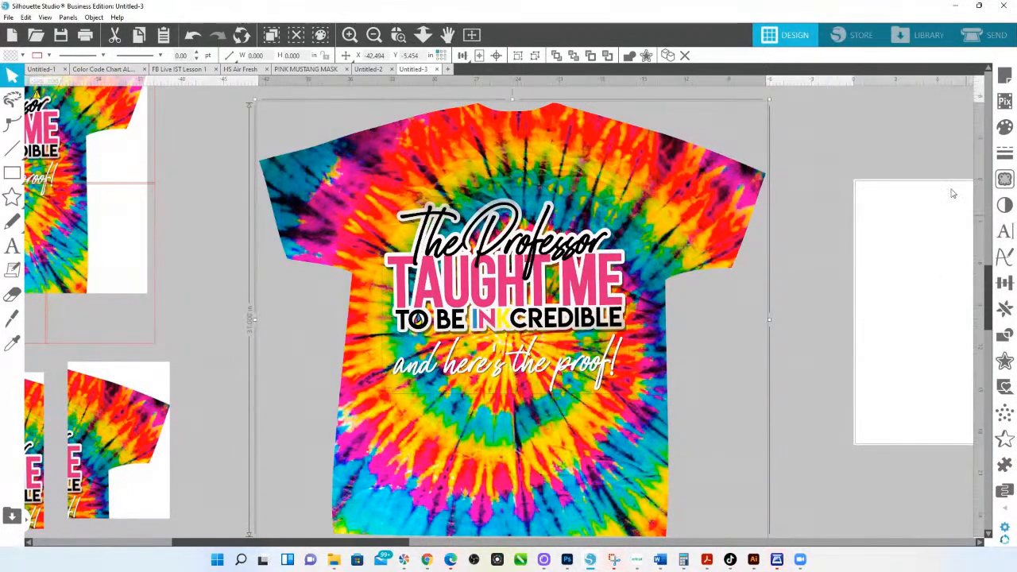
left_click(8, 17)
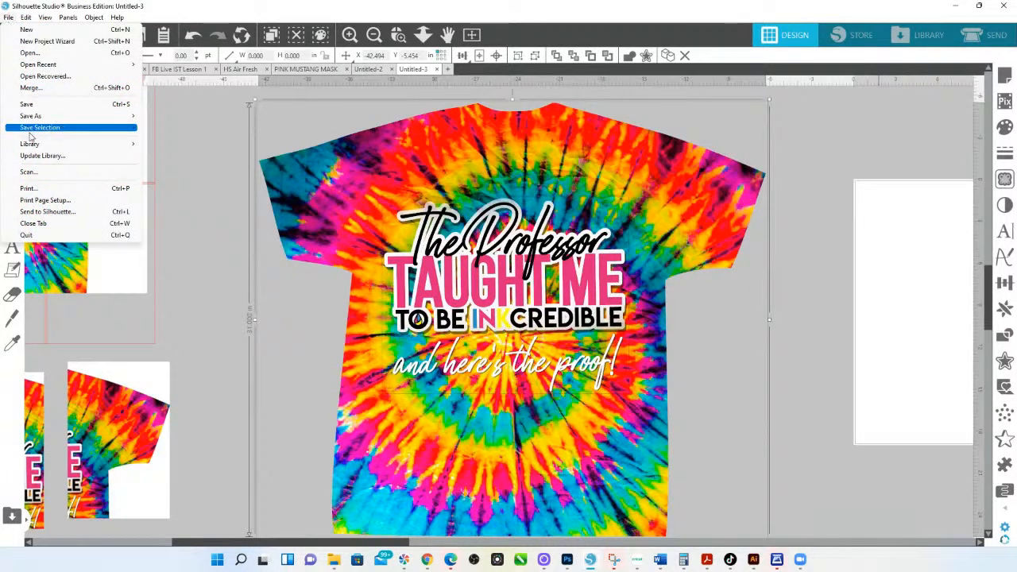
mouse_move(31, 130)
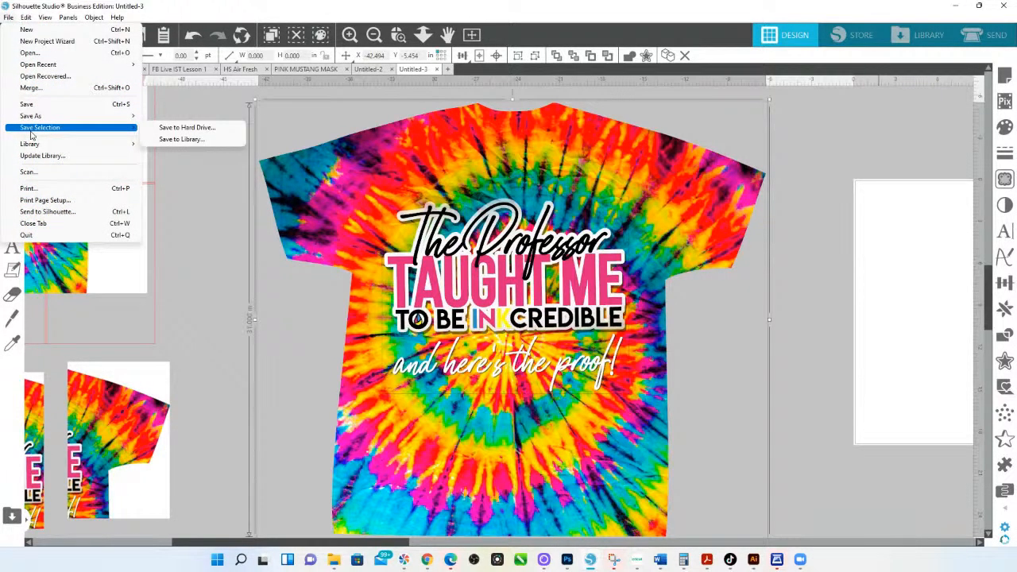
left_click(165, 130)
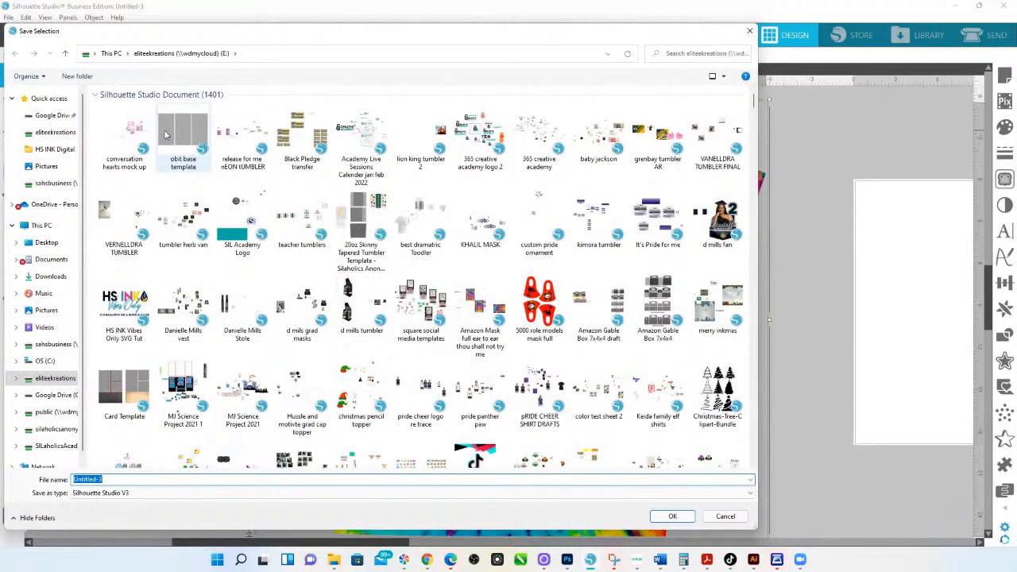
type("Full Bl")
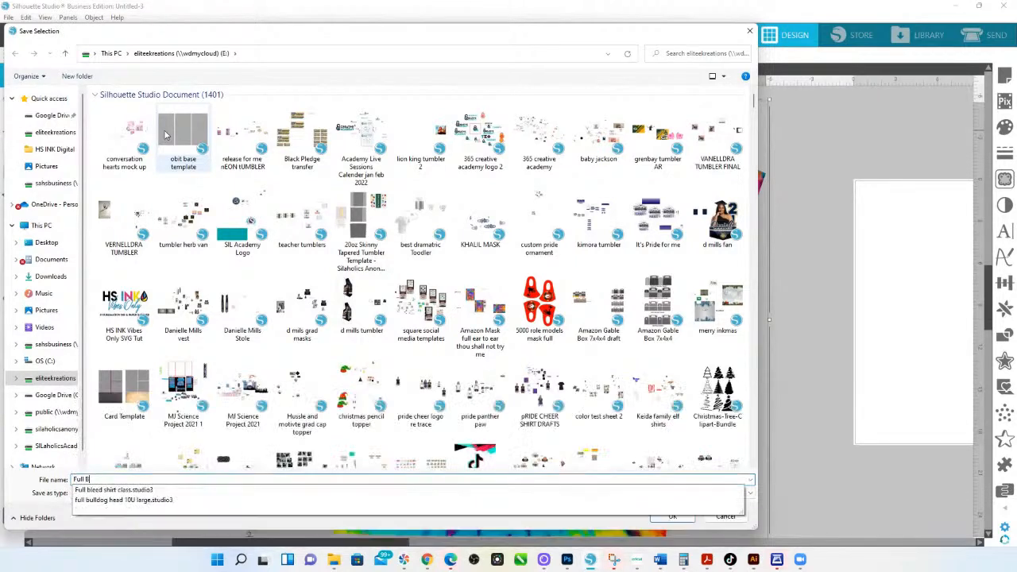
type("eed")
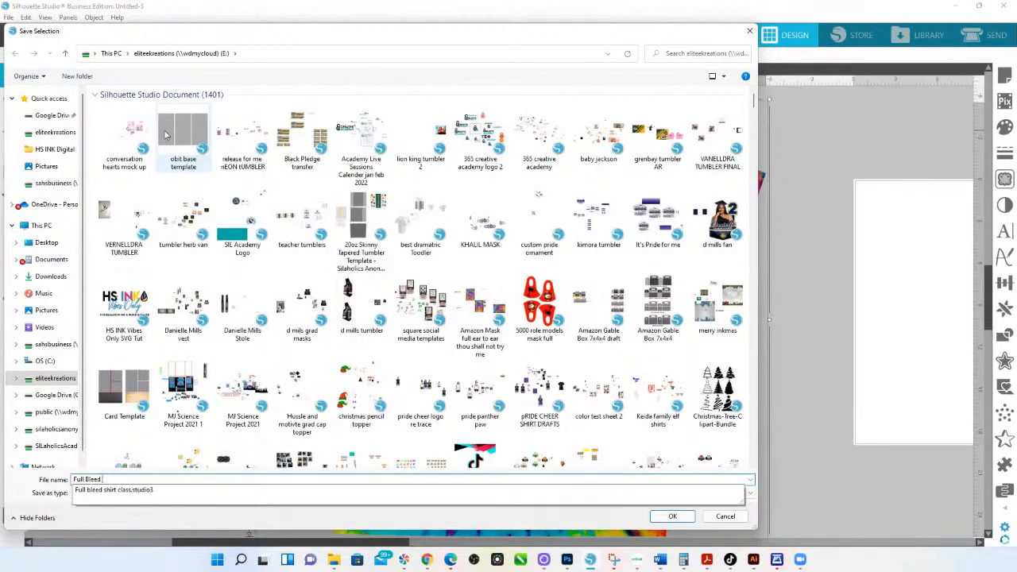
type(" Class")
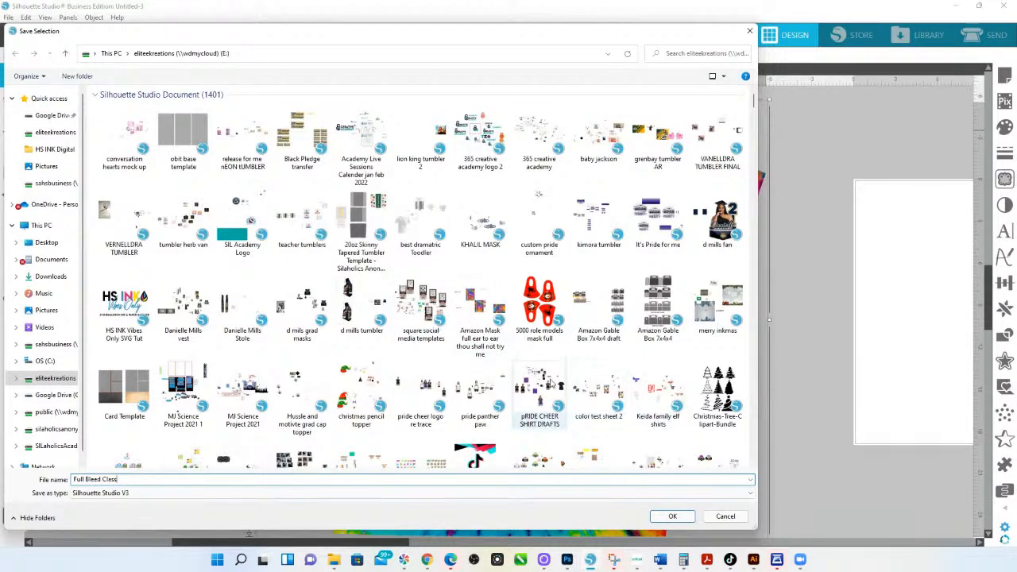
left_click(101, 494)
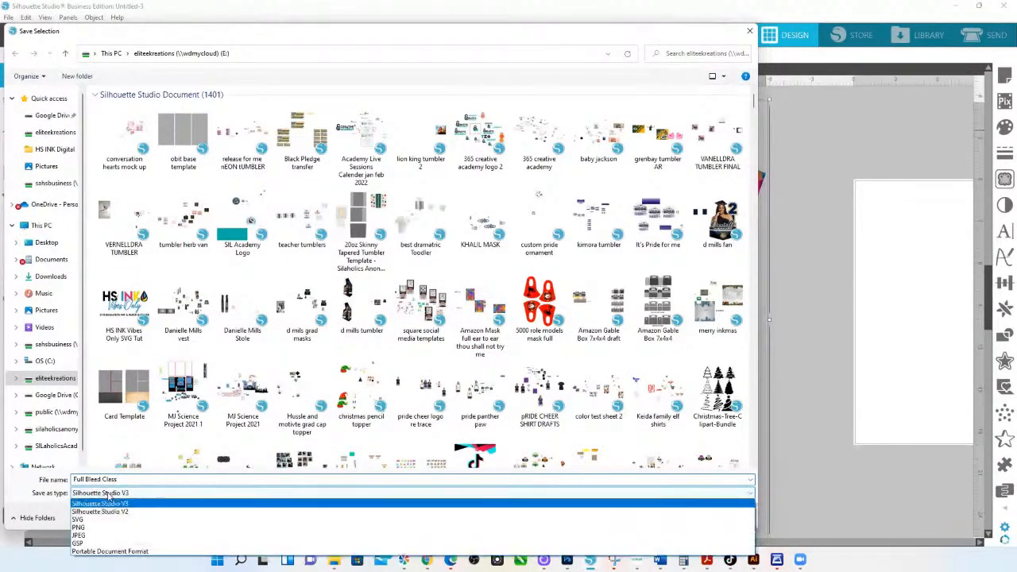
left_click(108, 537)
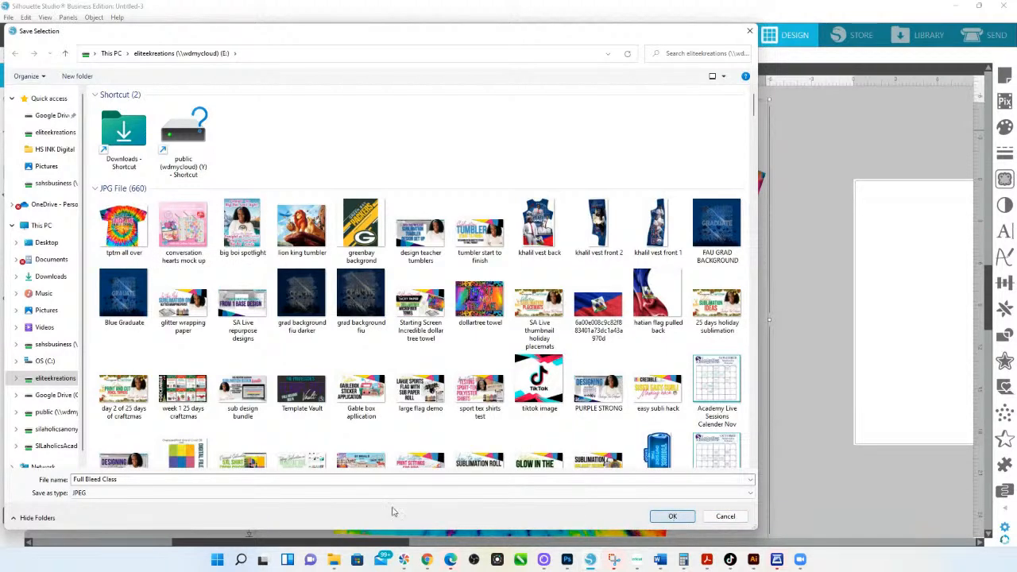
left_click(725, 517)
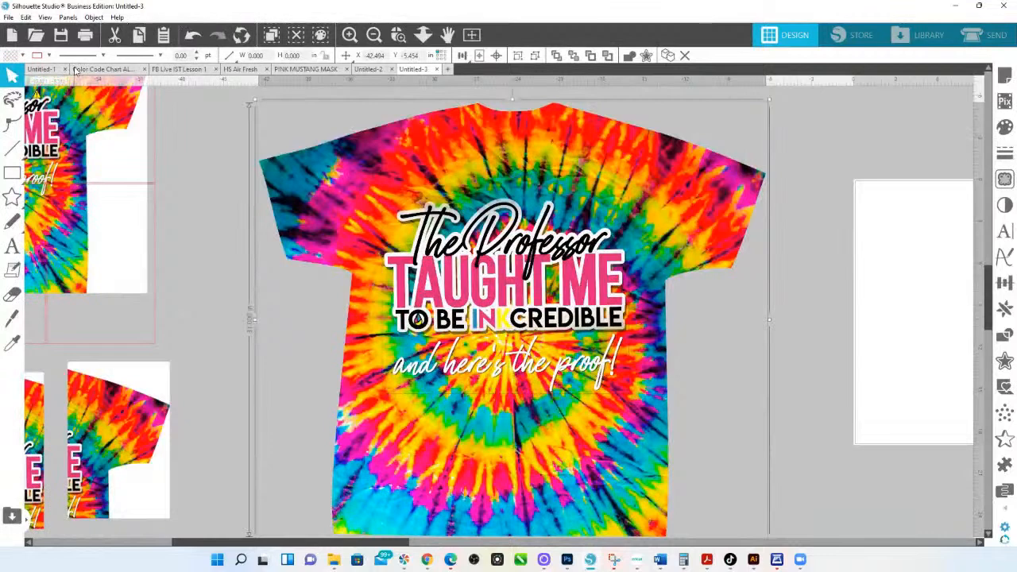
Find the "tptm all over" image by searching for "tptm" and merge it into the current document
left_click(8, 17)
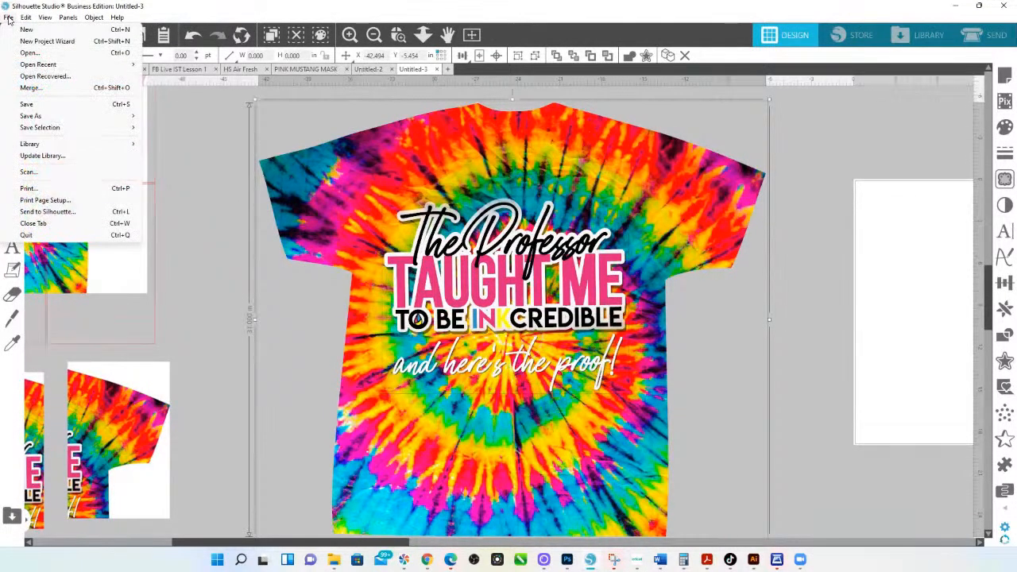
left_click(37, 89)
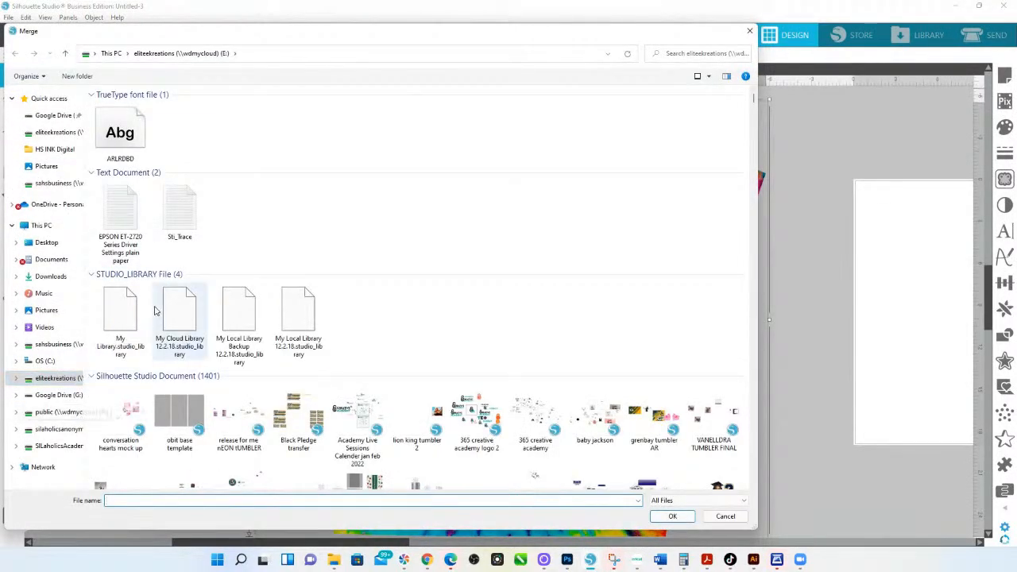
scroll(167, 314, "down", 15)
scroll(162, 314, "down", 5)
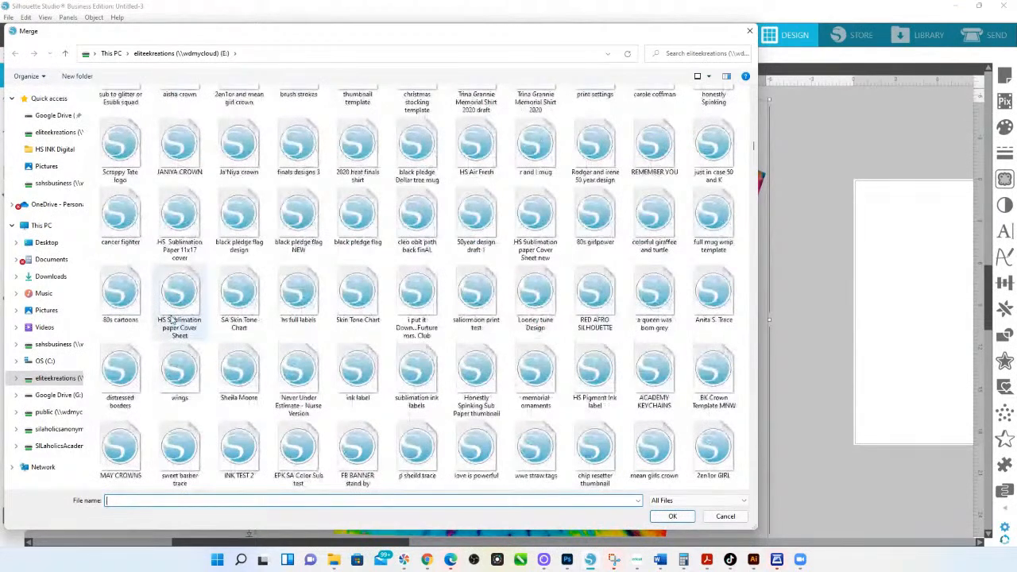
scroll(173, 318, "down", 5)
left_click(680, 54)
type("tptm")
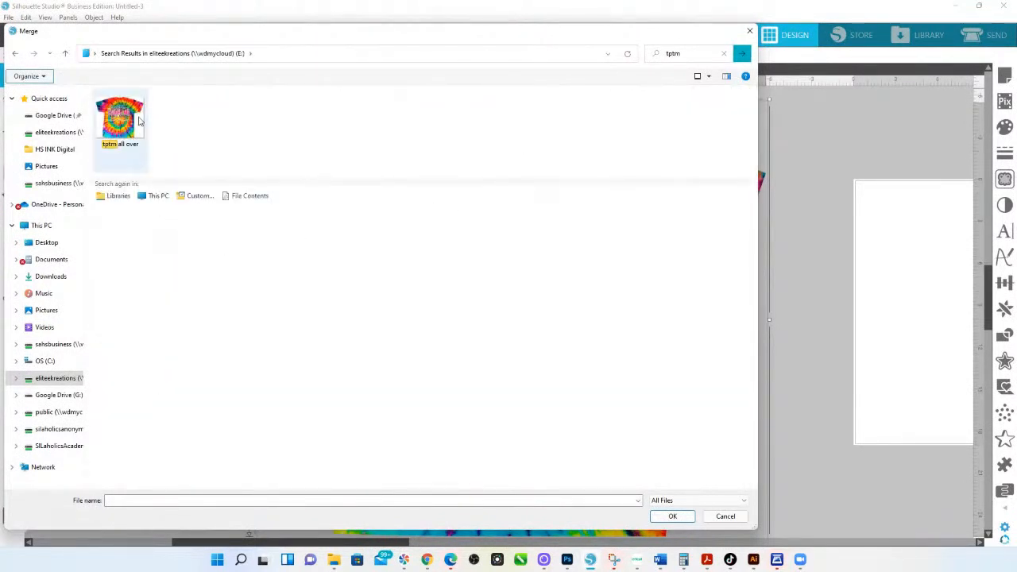
left_click(133, 127)
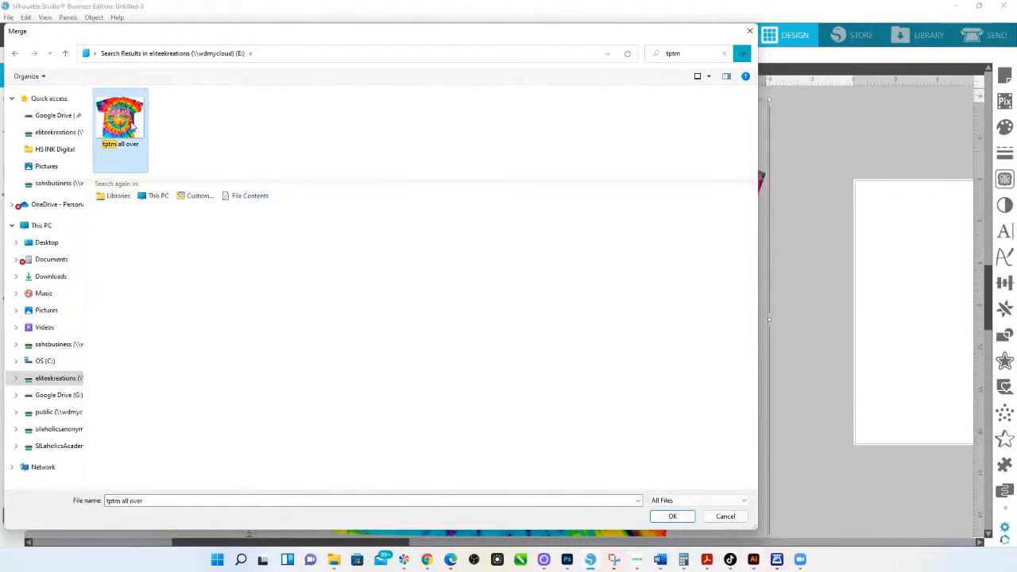
double_click(133, 127)
Delete the merged shirt image that overlaps the blank page
left_click(423, 35)
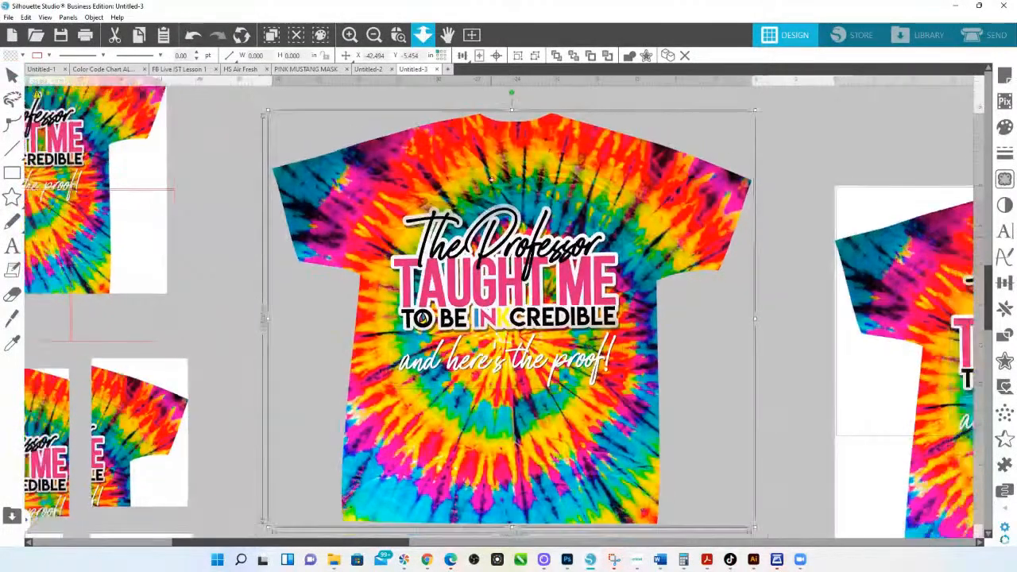
scroll(491, 179, "down", 3)
right_click(496, 167)
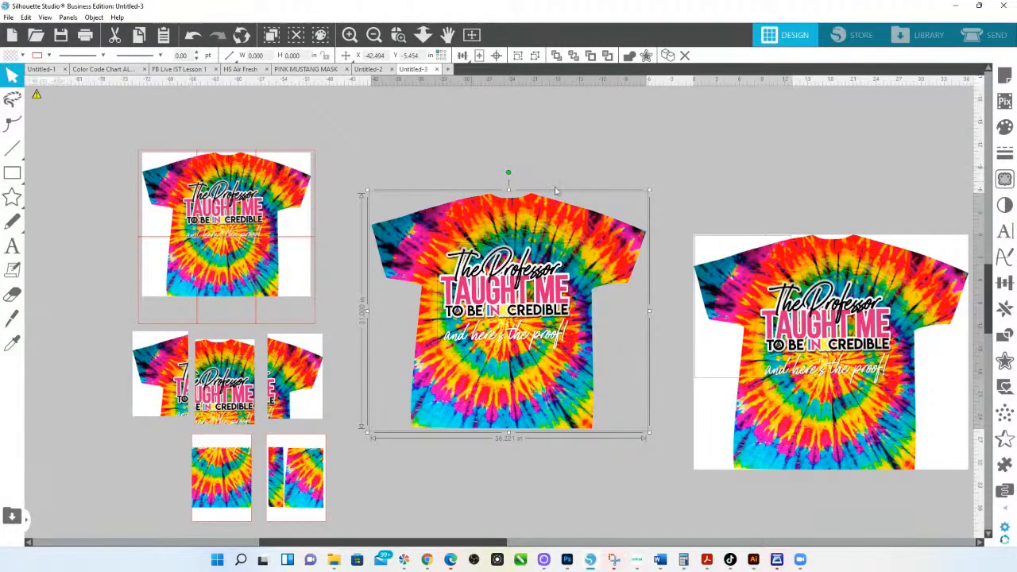
left_click(747, 301)
key("Delete")
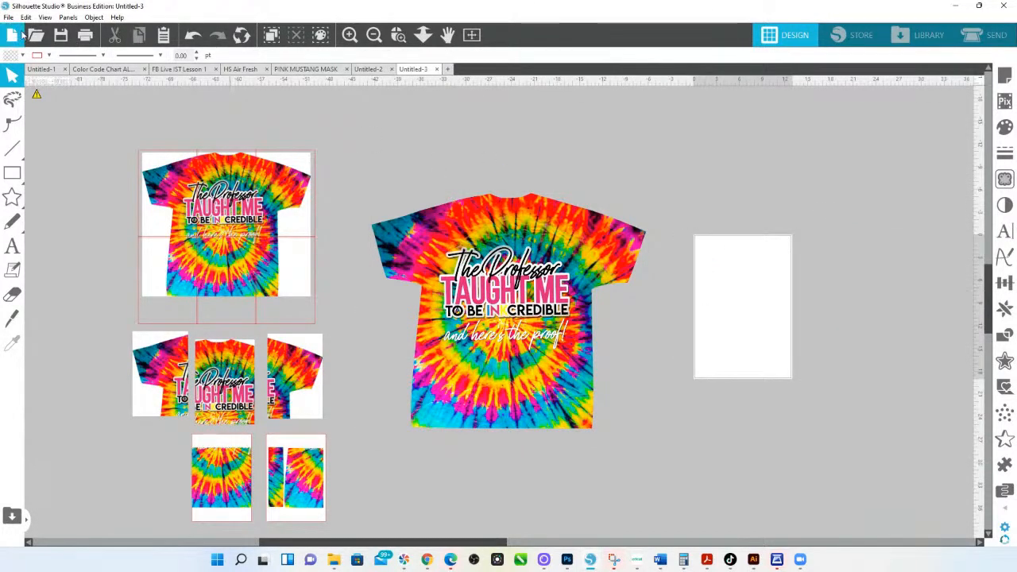
Select the large shirt design and name its save-selection file on the hard drive "tptm full bleed live"
left_click_drag(394, 175, 643, 490)
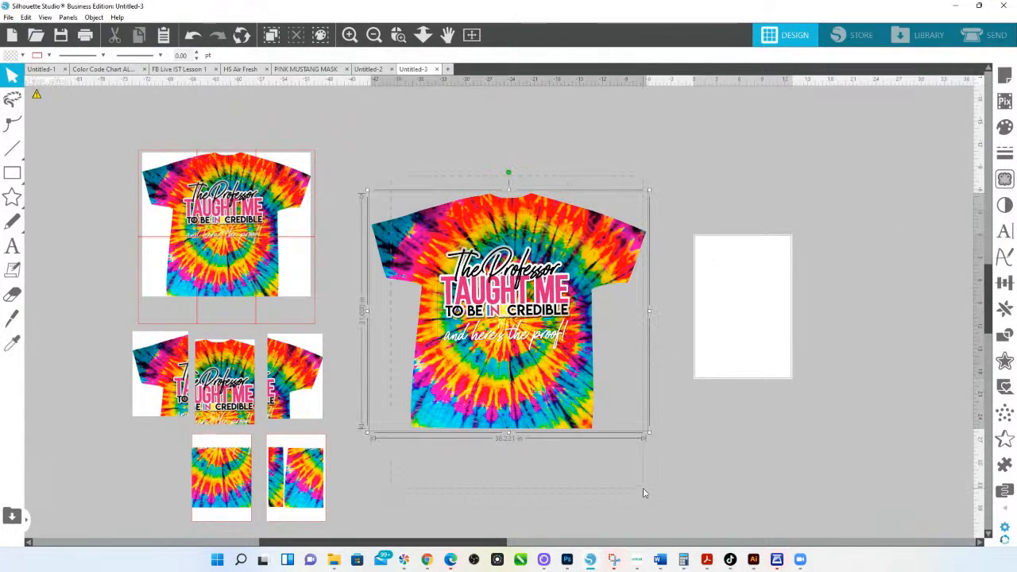
left_click(9, 17)
mouse_move(69, 129)
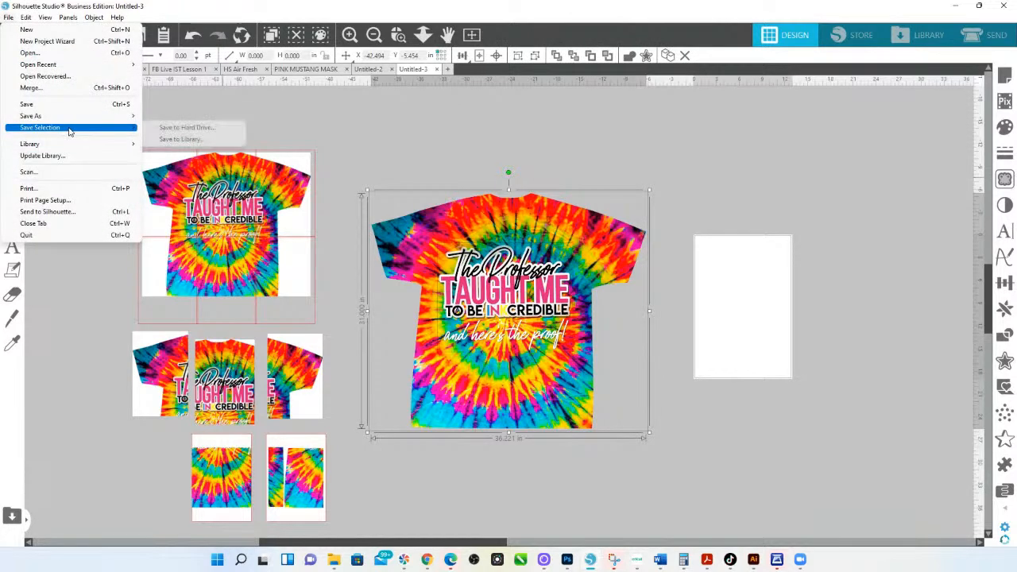
left_click(187, 127)
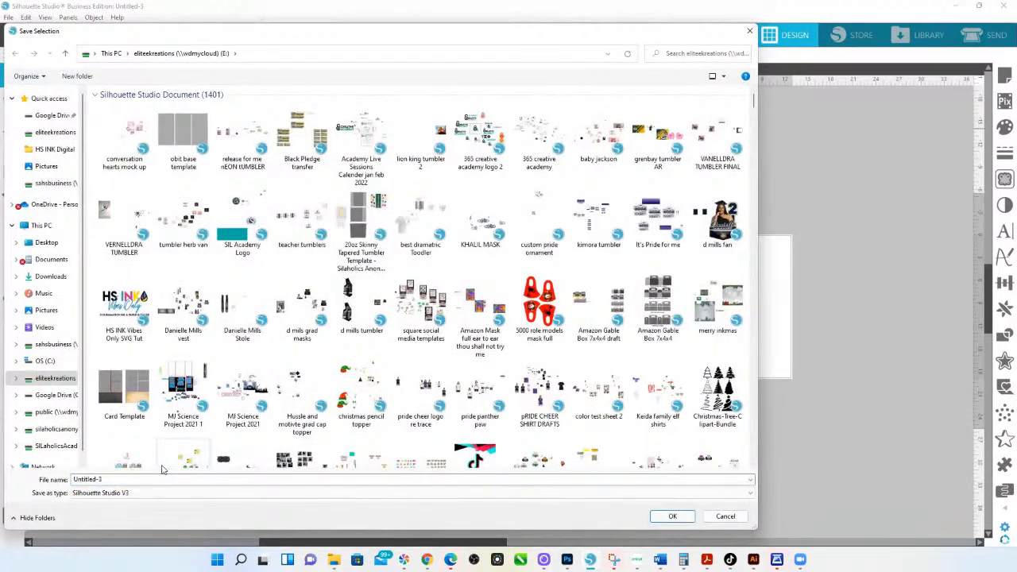
left_click(117, 480)
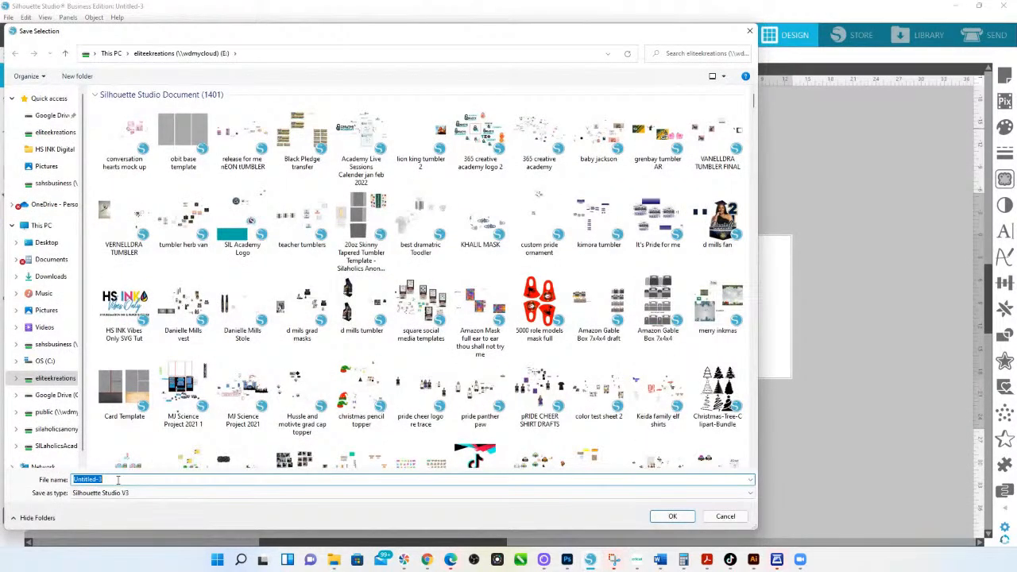
type("tptp")
key("BackSpace")
type("m full bleed live")
Set the file type to JPEG and export the selection at 2608 by 2232 pixels, 72 dots per inch
left_click(149, 490)
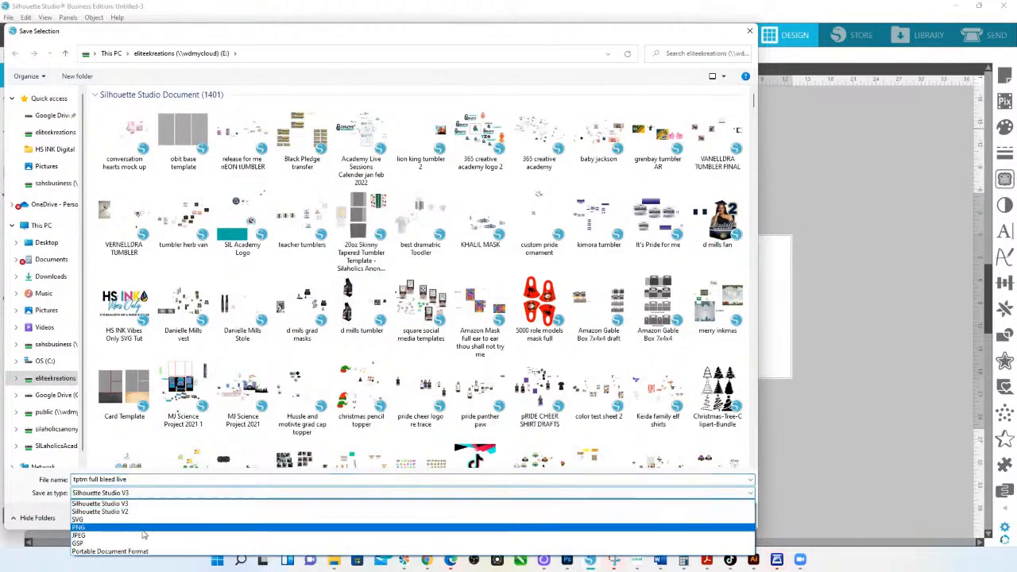
left_click(163, 529)
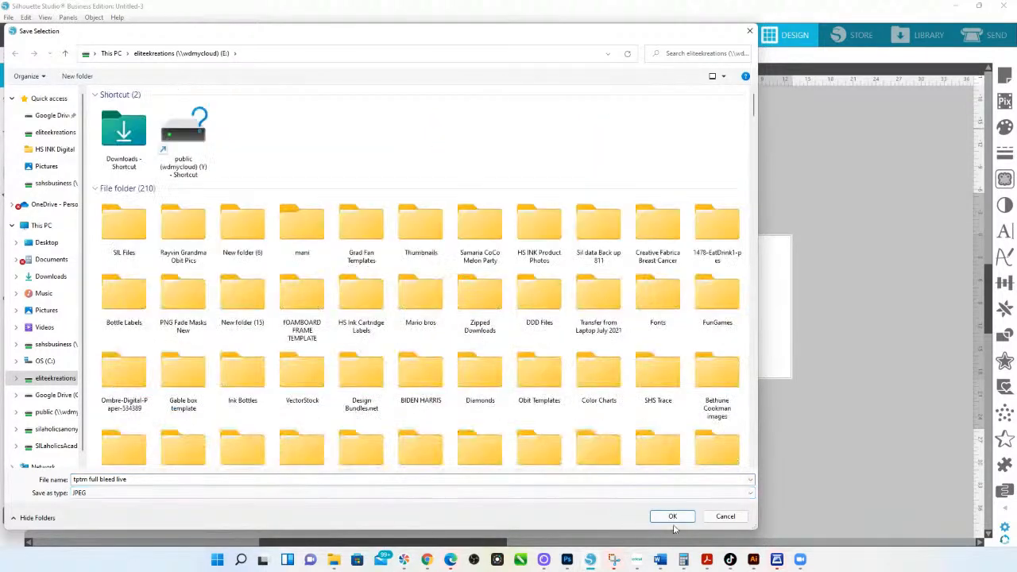
left_click(672, 516)
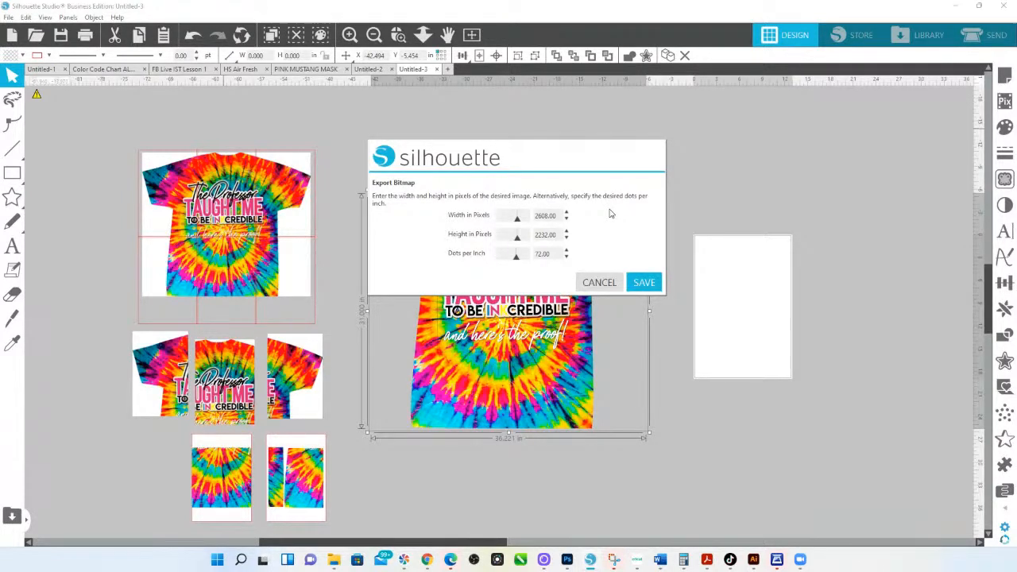
left_click(658, 286)
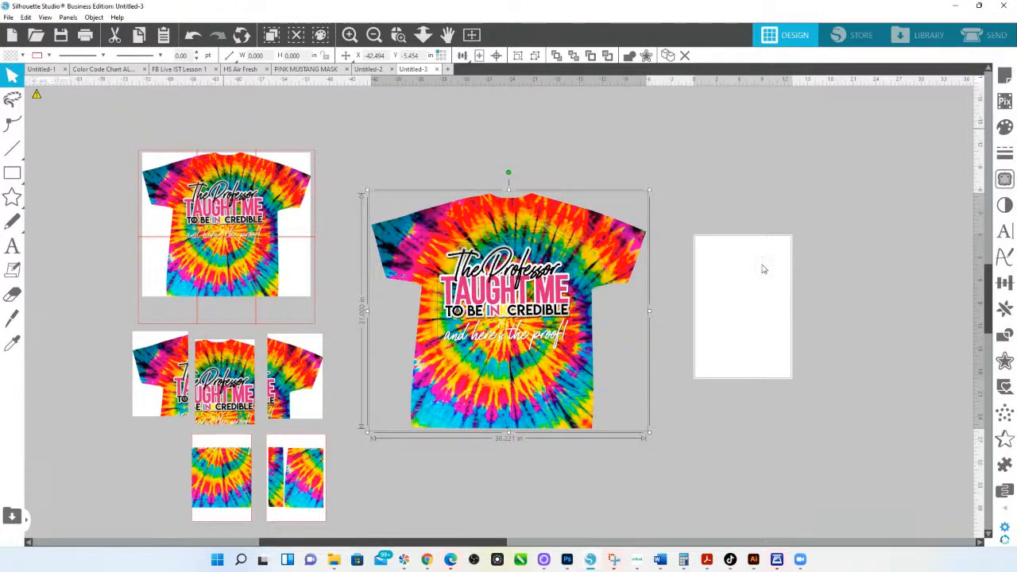
Merge the recently saved "tptm full bleed live" image into the current document
left_click(9, 18)
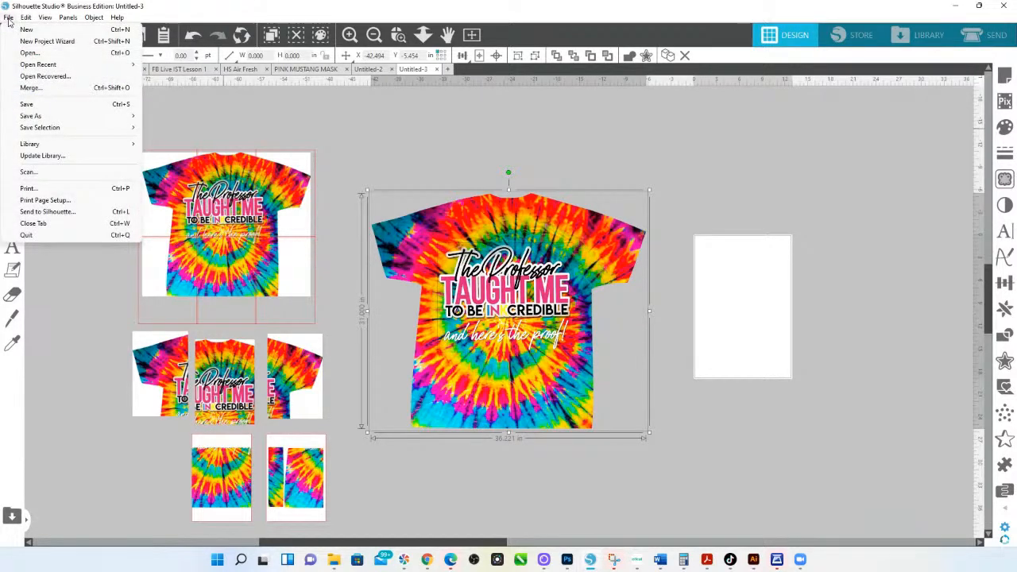
left_click(33, 89)
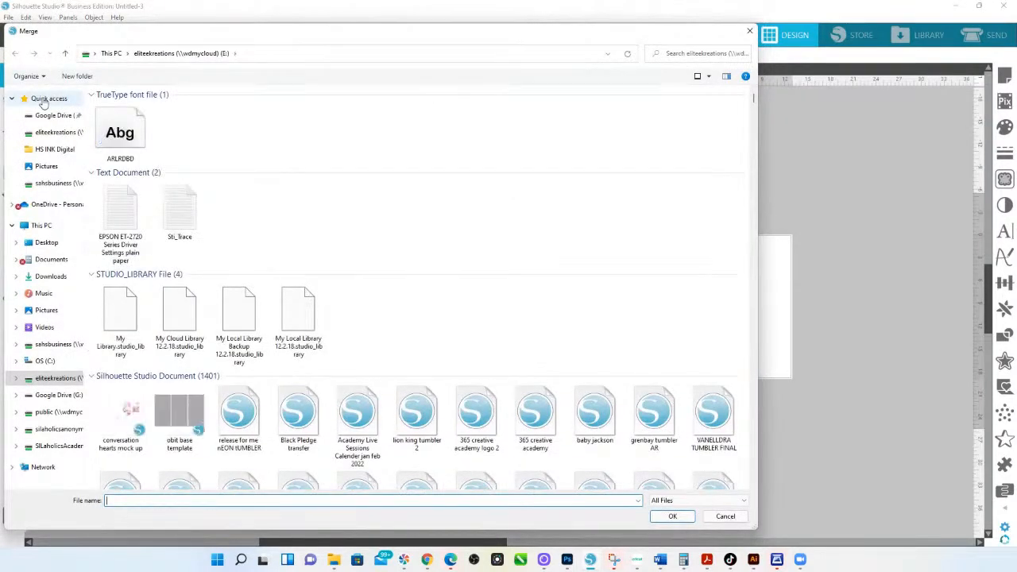
left_click(44, 99)
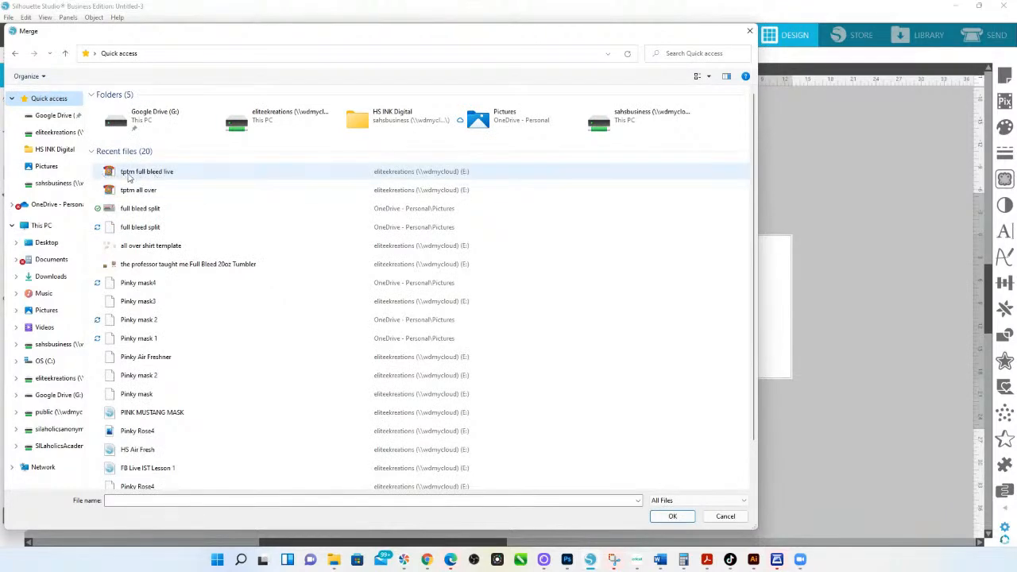
left_click(128, 177)
double_click(128, 176)
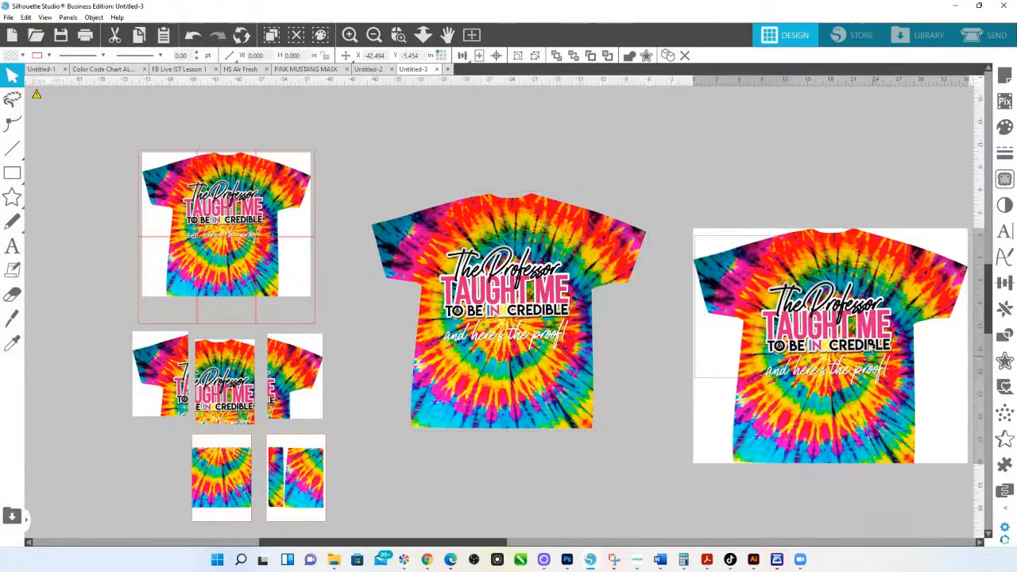
Bring the merged shirt image to the front and place it beside the original shirt design, over the blank page
right_click(757, 318)
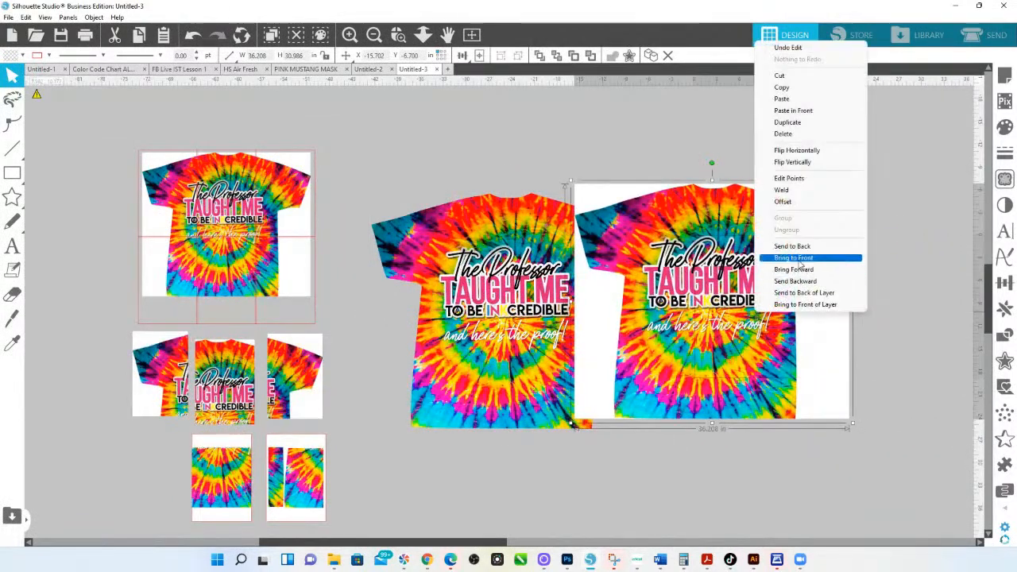
left_click(775, 250)
left_click_drag(751, 284, 816, 270)
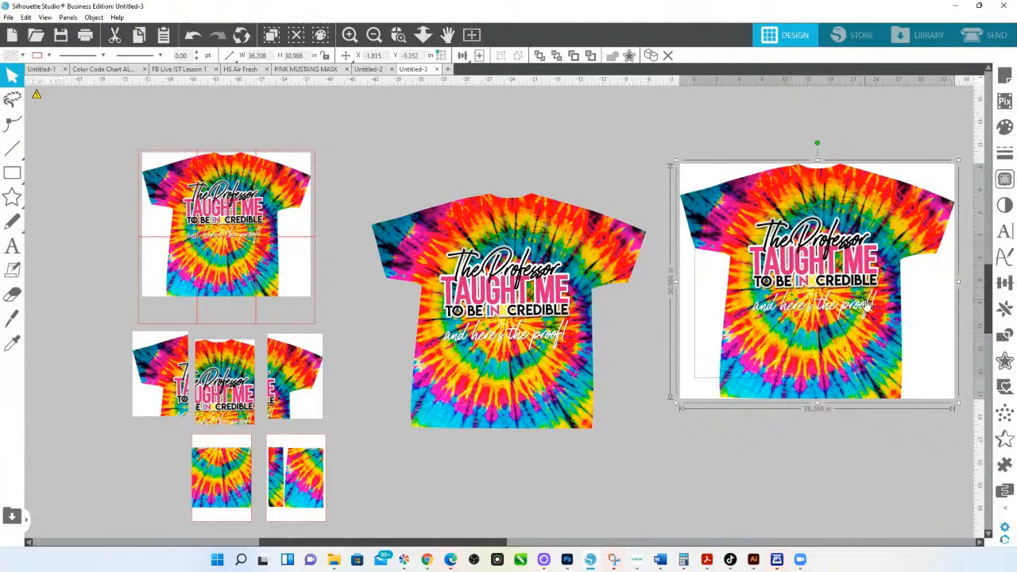
Compare the two shirts' dimensions and enlarge the merged image slightly to about 36.29 by 31.06 inches
left_click(543, 326)
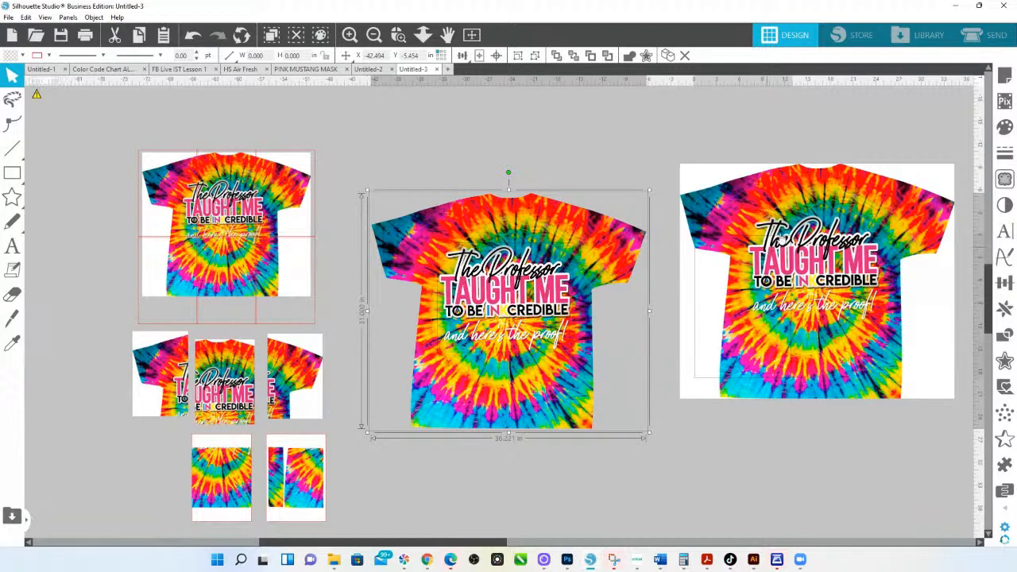
left_click(777, 210)
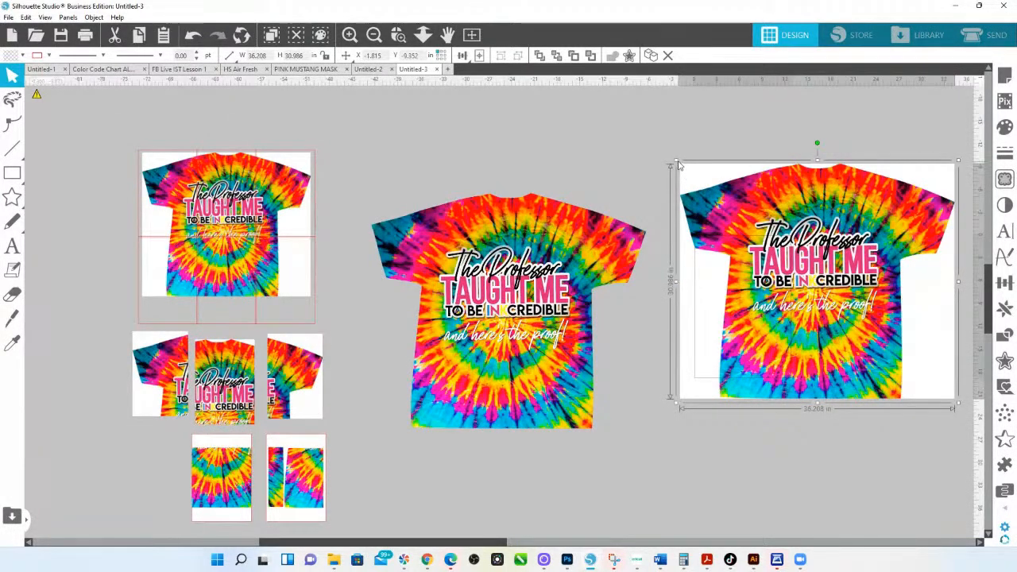
left_click_drag(679, 164, 674, 159)
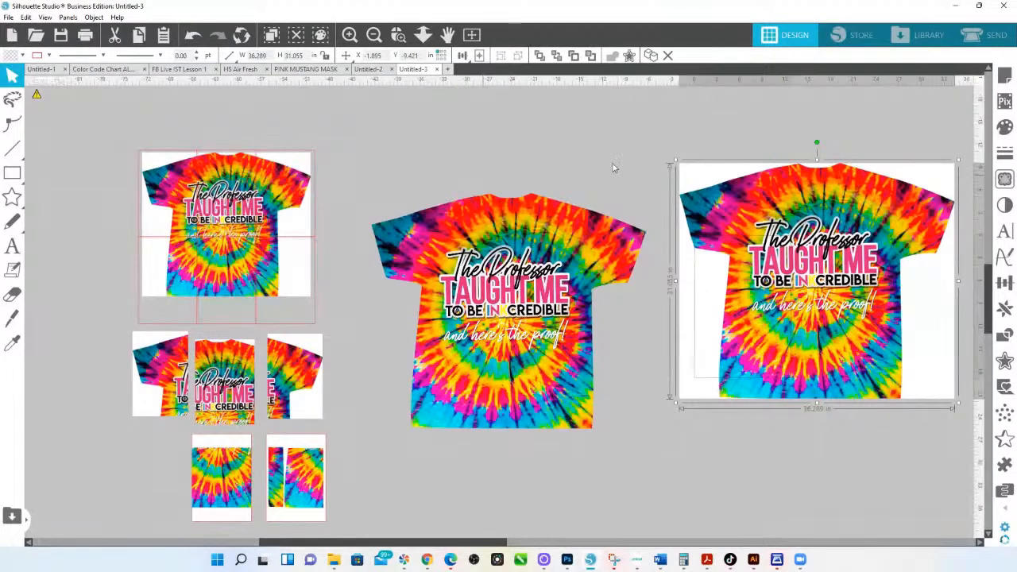
Move the original shirt design up out of the way and the merged image down to the open area beside the blank page
left_click(430, 245)
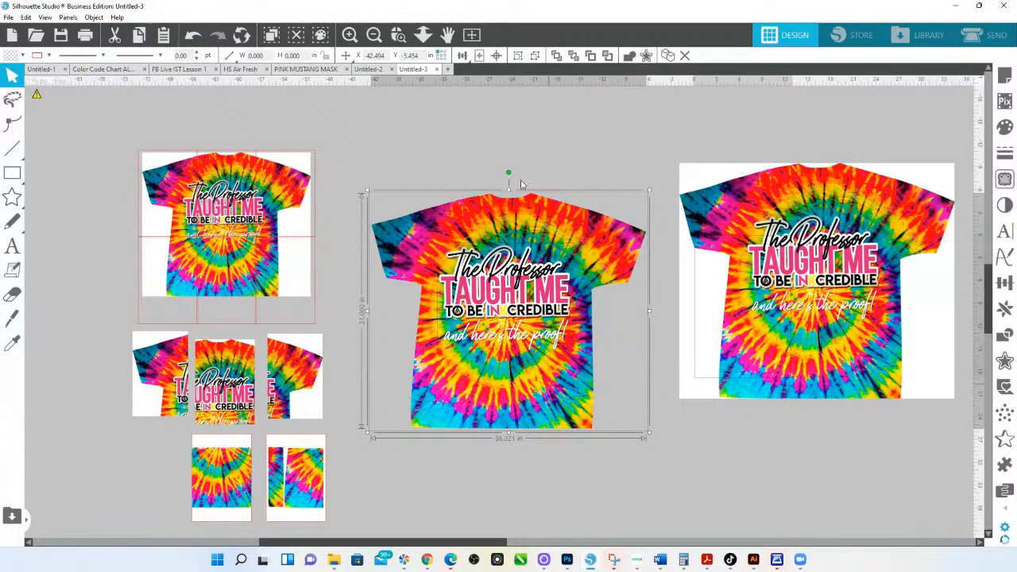
left_click_drag(552, 391, 524, 187)
left_click_drag(787, 224, 624, 356)
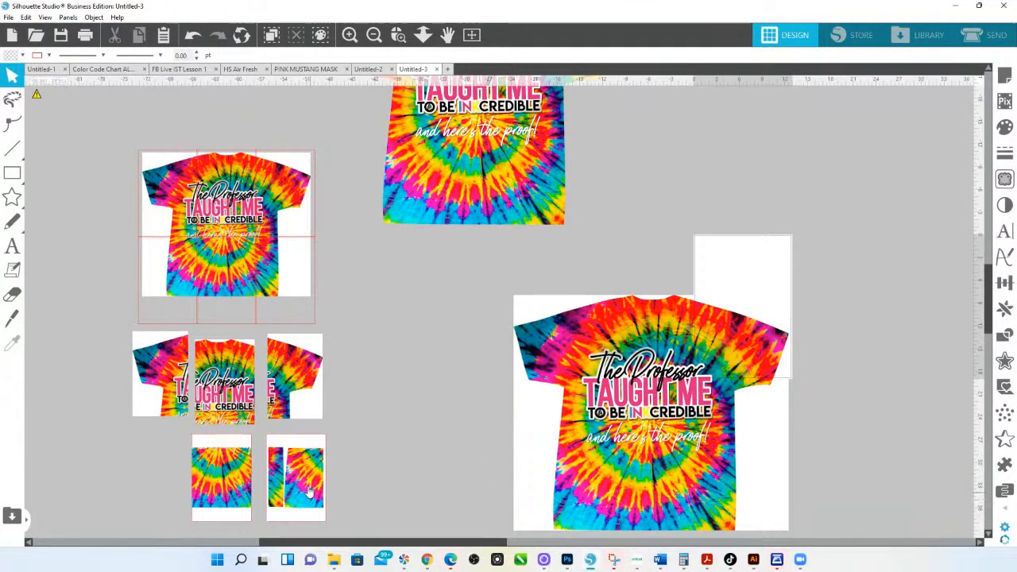
Examine the lower split print panels close up, including the page that combines two shirt pieces
left_click(398, 34)
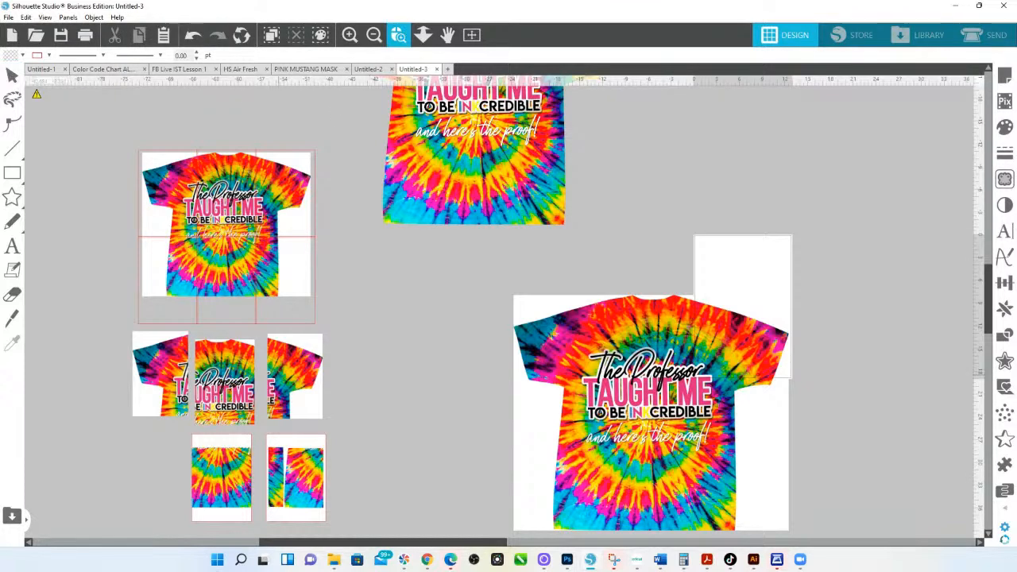
left_click_drag(426, 485, 192, 430)
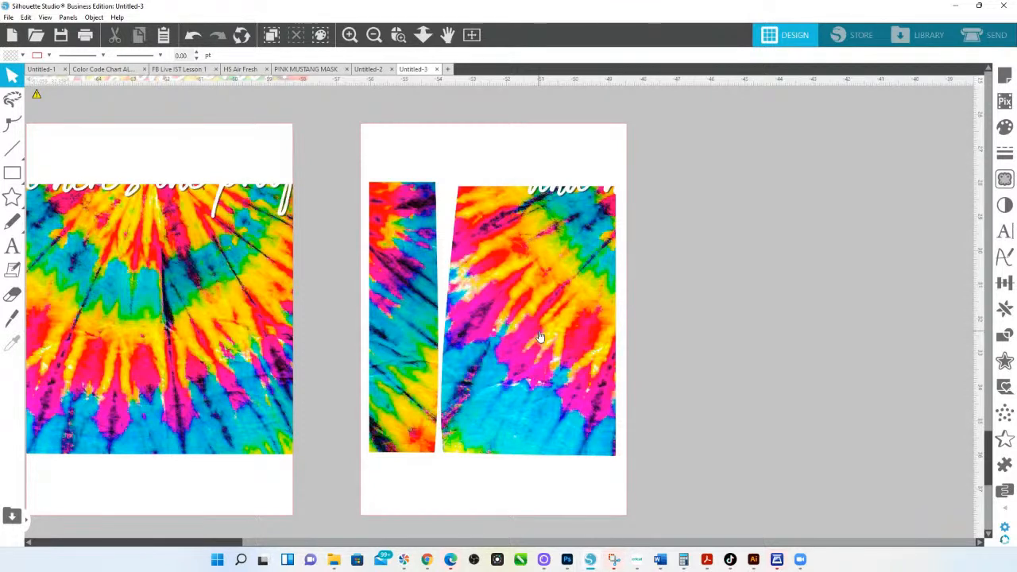
left_click(423, 35)
left_click_drag(519, 340, 518, 151)
Shift the merged shirt image down and away from the blank page, and deselect it
left_click_drag(711, 334, 287, 359)
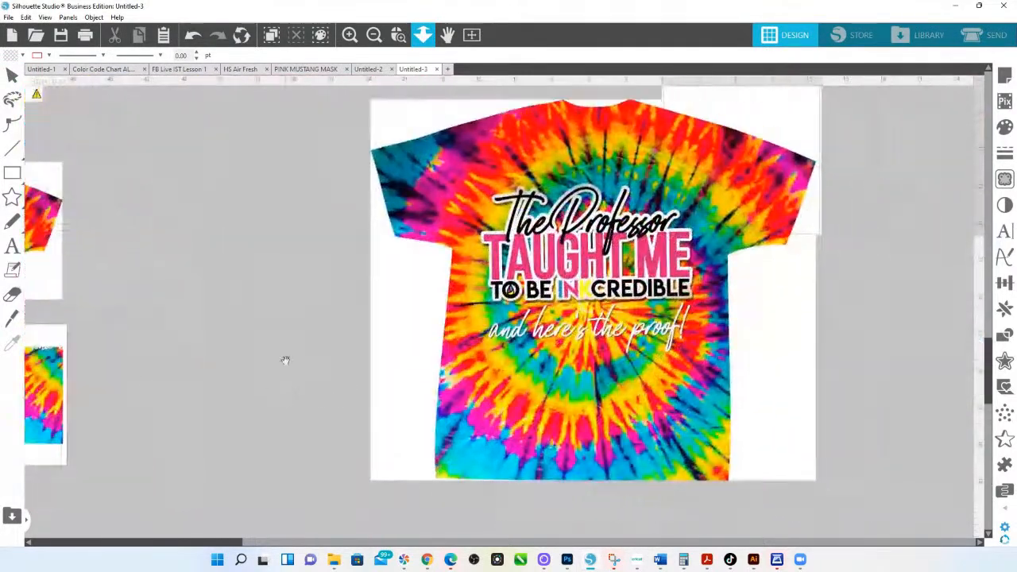
left_click(419, 180)
left_click_drag(398, 197, 1012, 222)
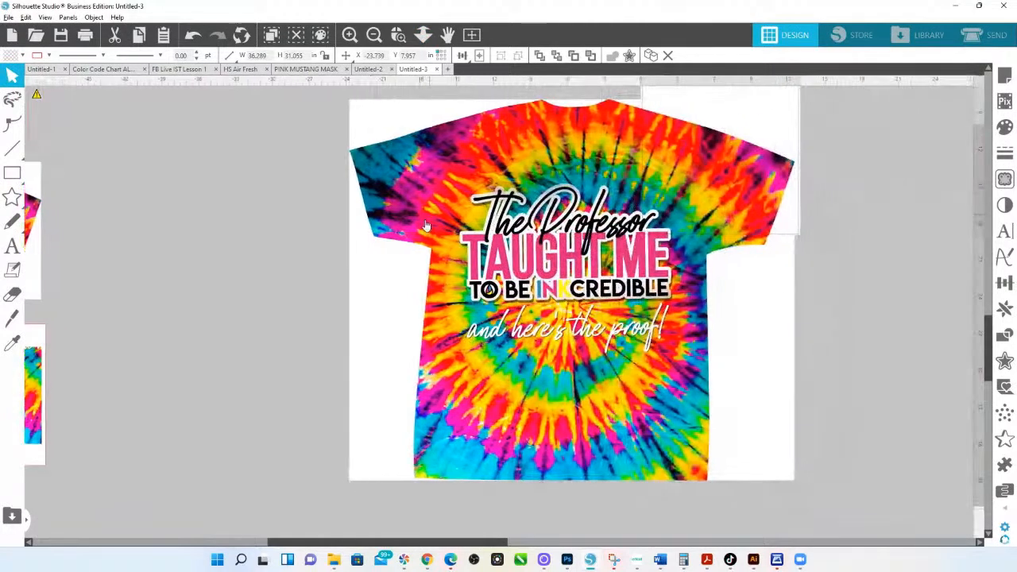
left_click_drag(531, 214, 471, 255)
left_click(739, 225)
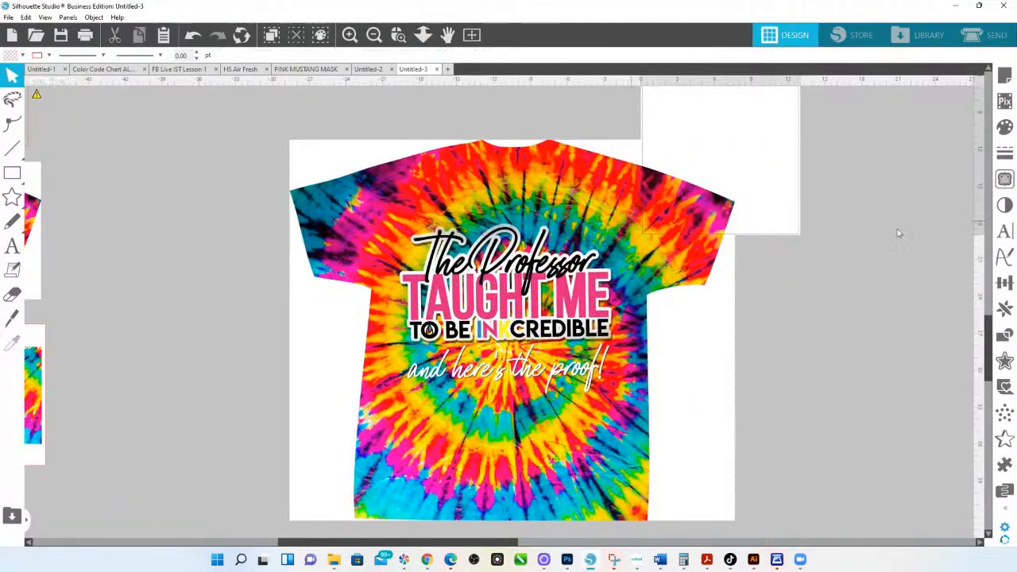
Trace and detach the shirt from the whole merged image with a raised threshold, and delete the leftover white background
left_click(1005, 180)
left_click(855, 135)
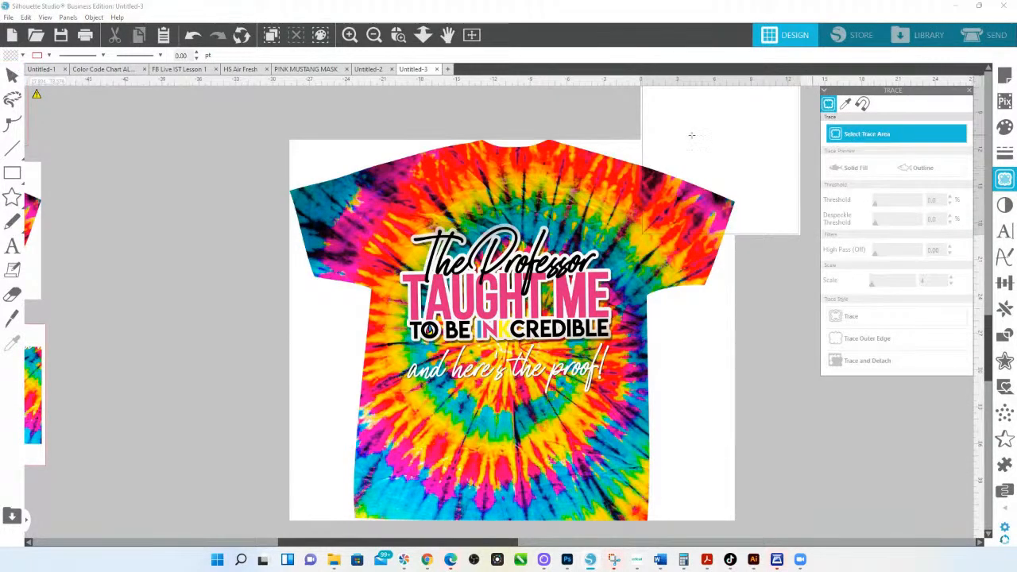
mouse_move(236, 119)
left_mouse_down()
mouse_move(457, 166)
mouse_move(794, 561)
left_mouse_up()
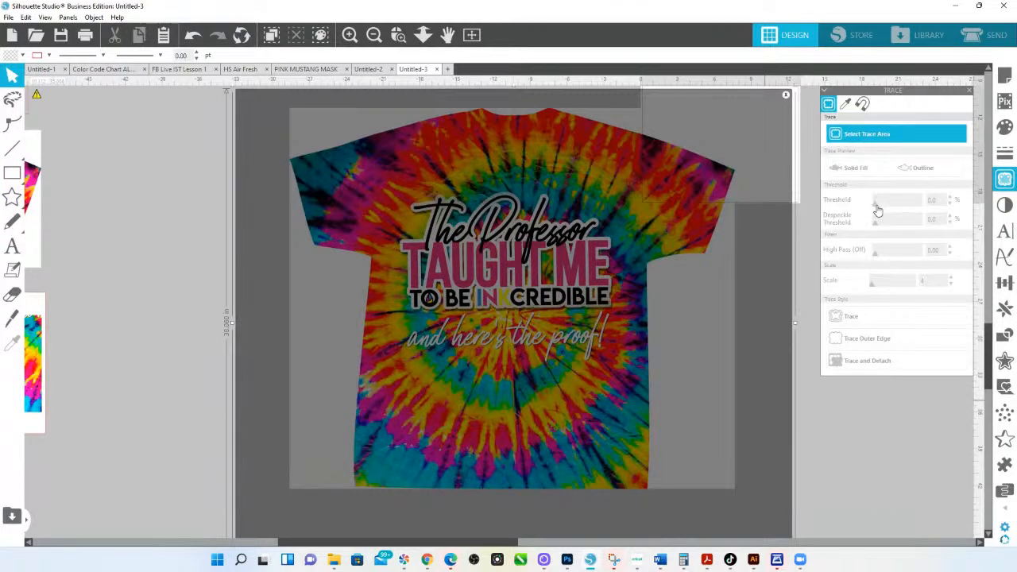
left_click_drag(880, 208, 920, 211)
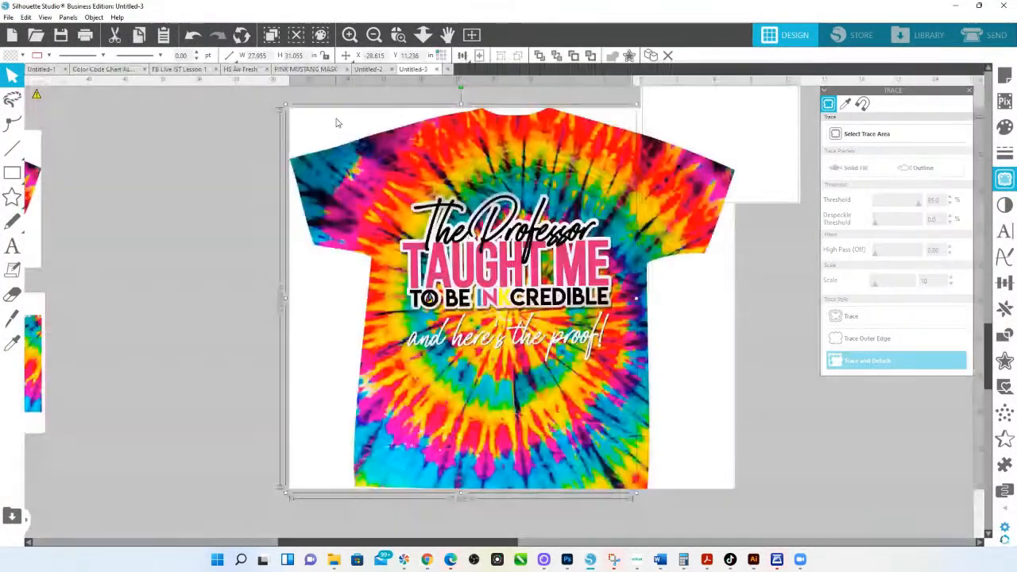
left_click_drag(337, 122, 778, 360)
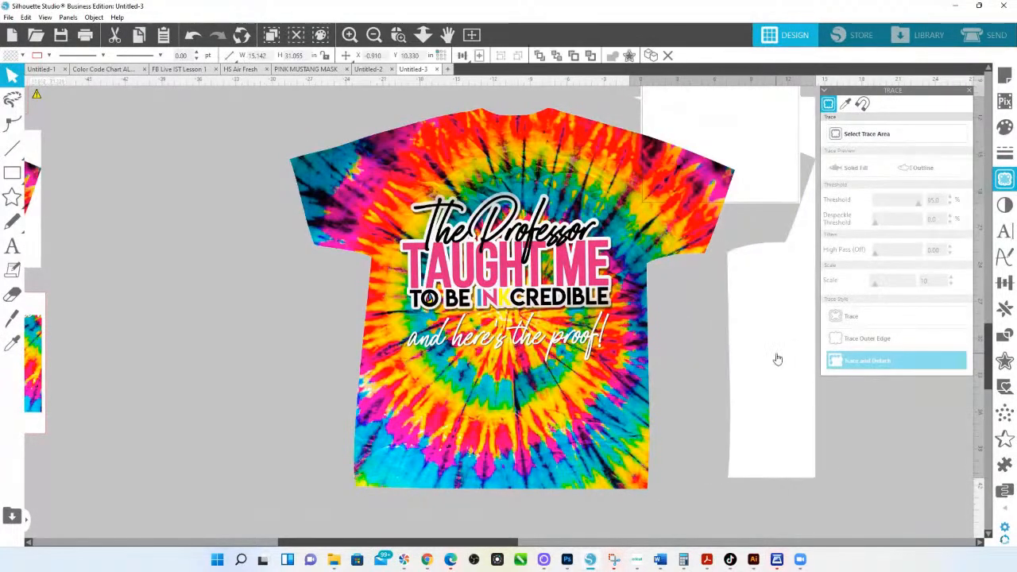
key("Delete")
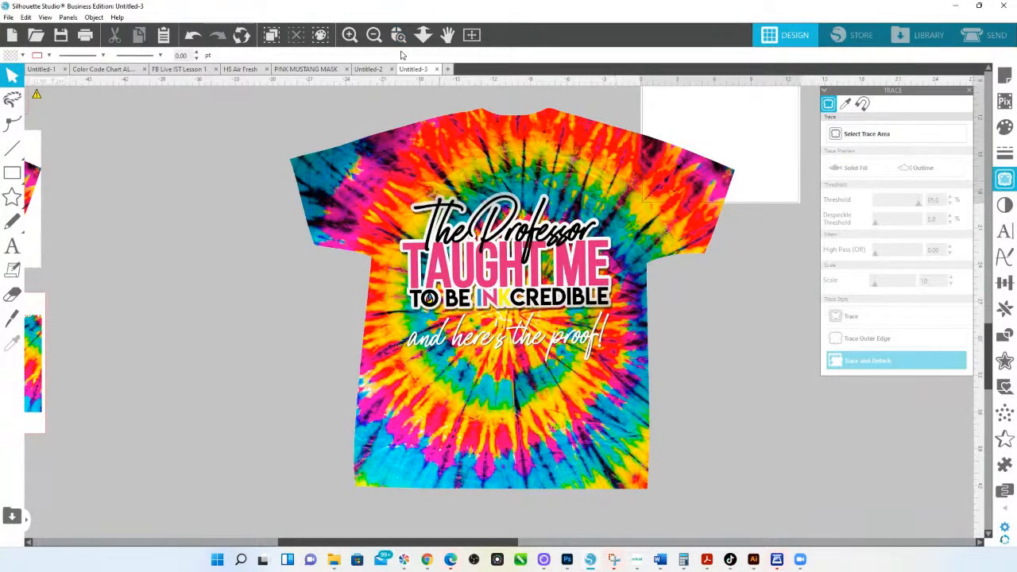
Move the detached tie-dye shirt off the blank page to the empty area below the split panels
left_click(423, 37)
left_click_drag(466, 230, 468, 159)
double_click(505, 268)
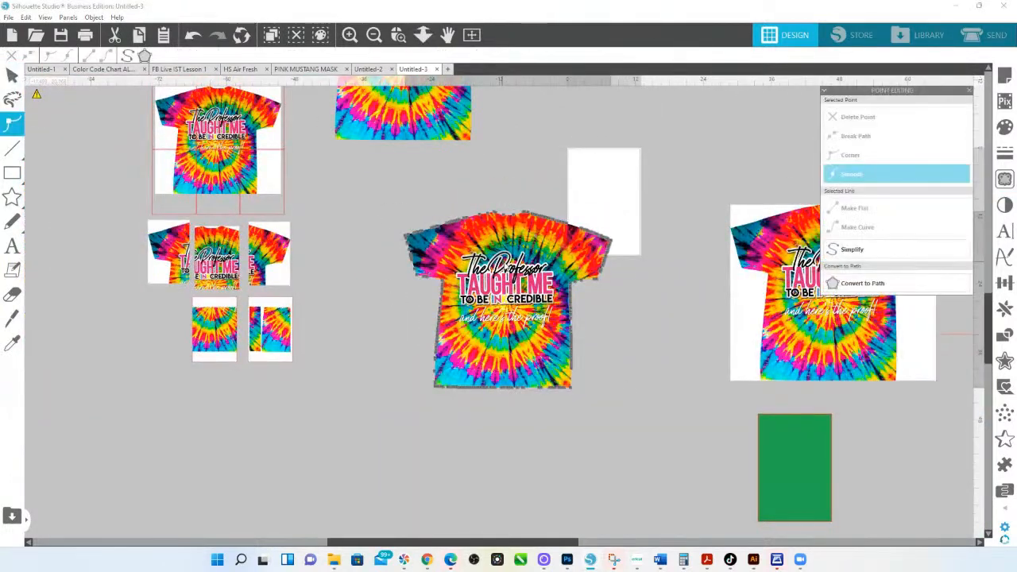
left_click(446, 216)
left_click_drag(495, 288, 350, 438)
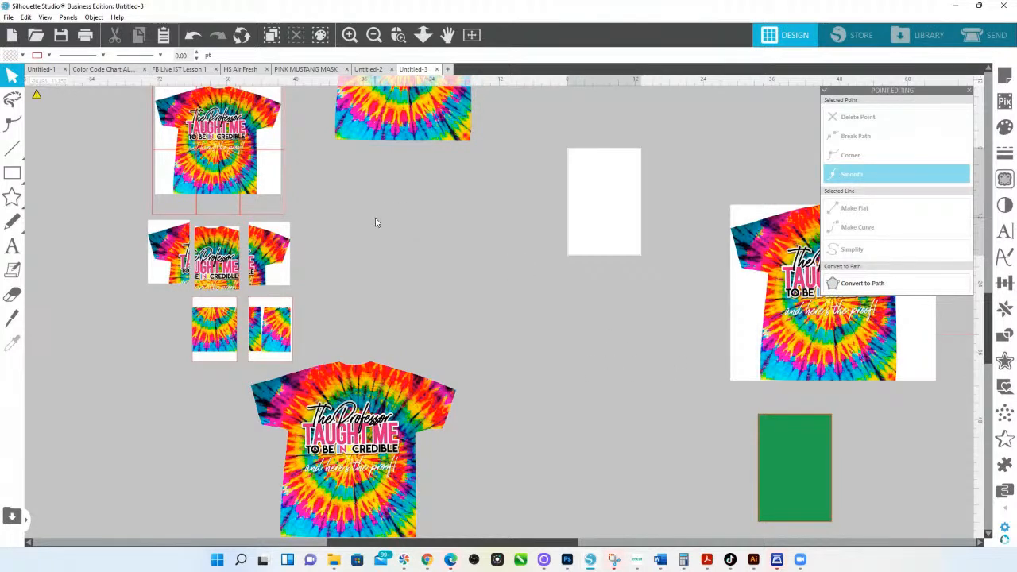
Copy the detached shirt into a new blank document
left_click_drag(623, 419, 475, 408)
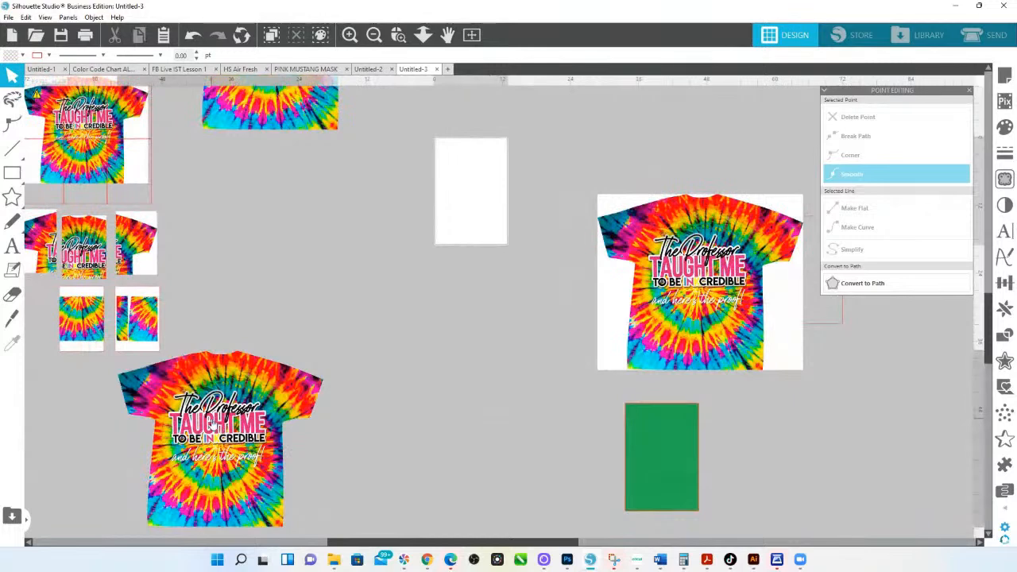
left_click(222, 429)
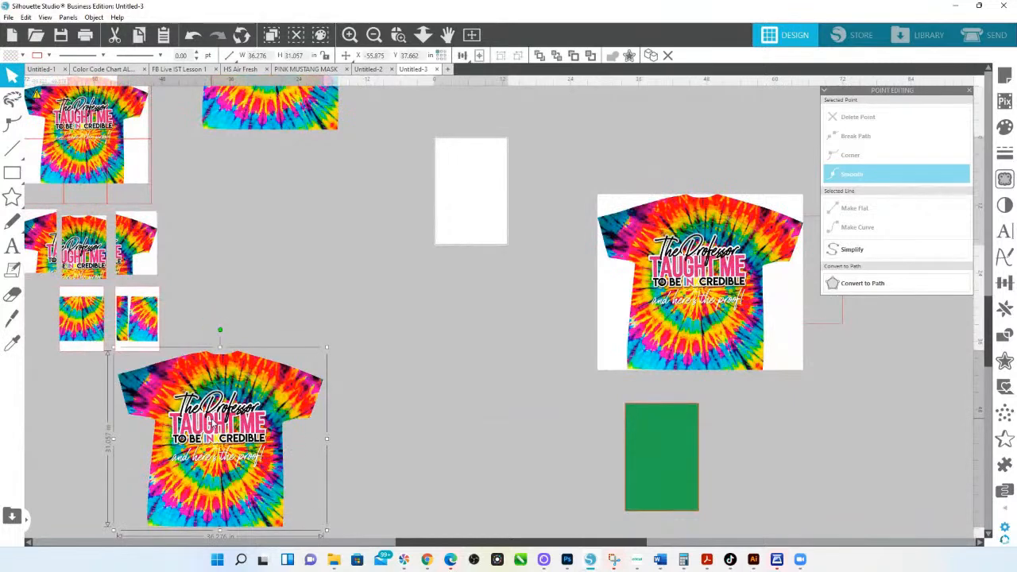
left_click(448, 69)
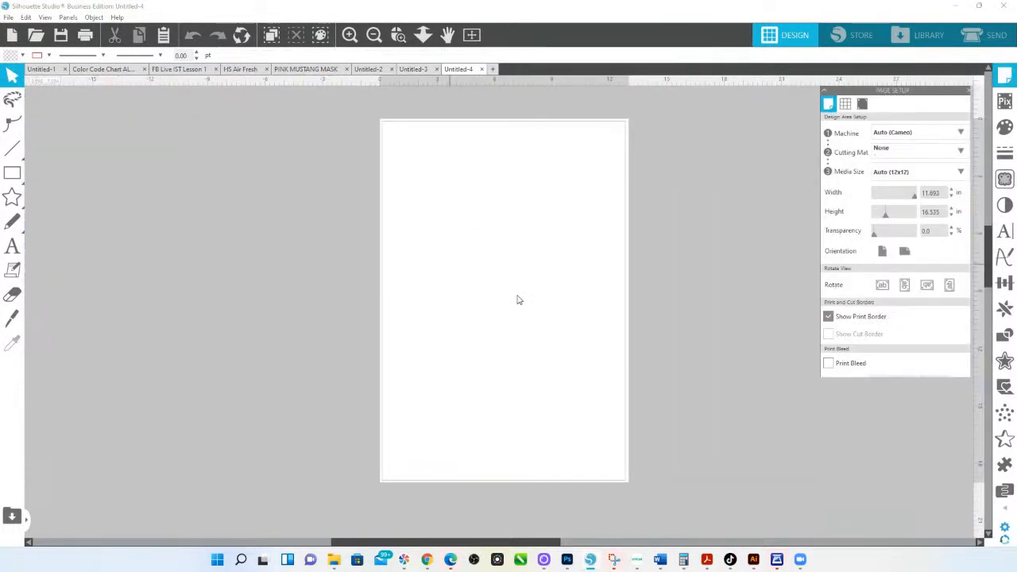
key("ctrl+v")
left_click(423, 34)
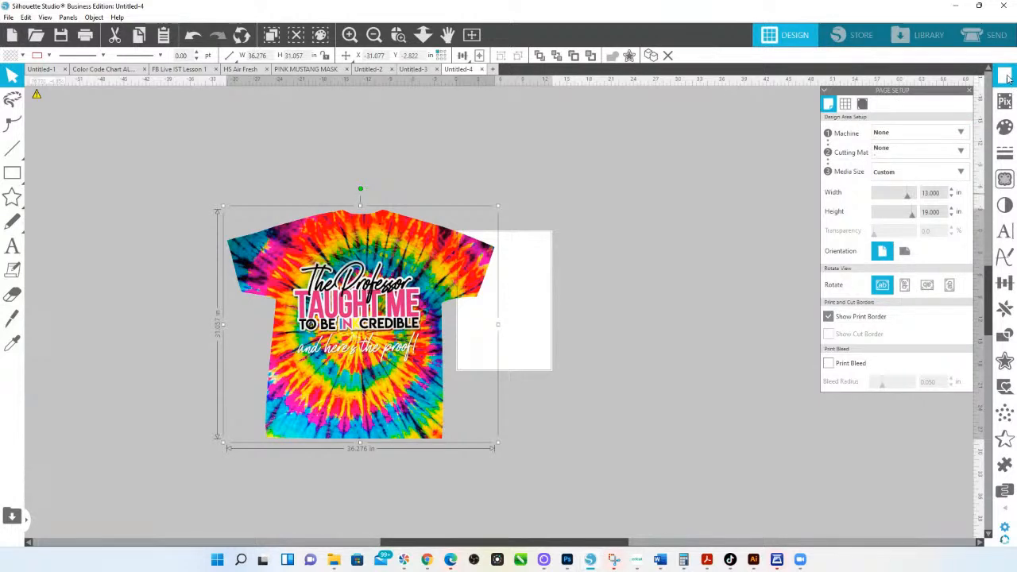
Set the page size to a custom 11 by 17 inches, keeping the machine at None
double_click(936, 194)
type("11")
key("Return")
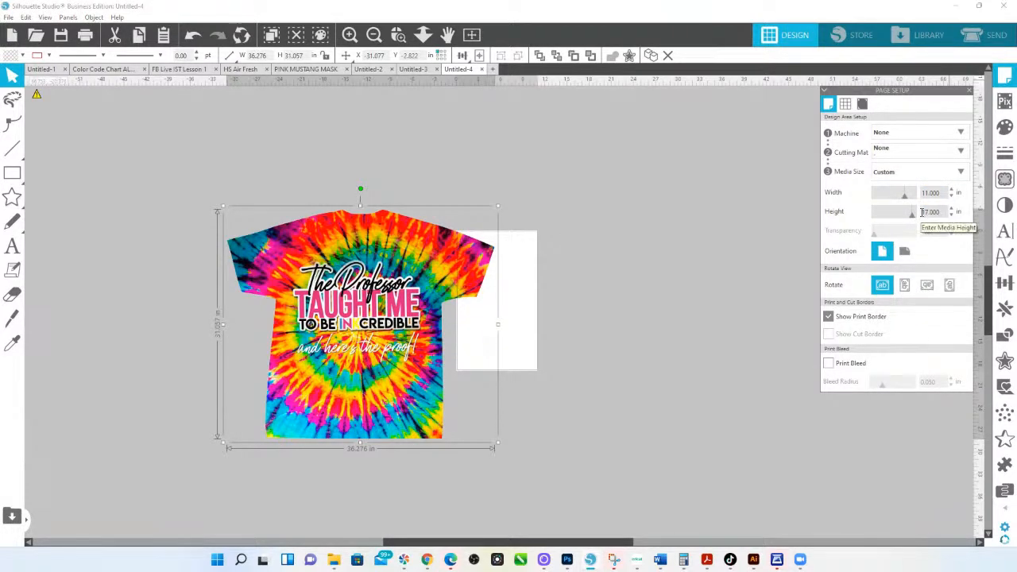
key("Return")
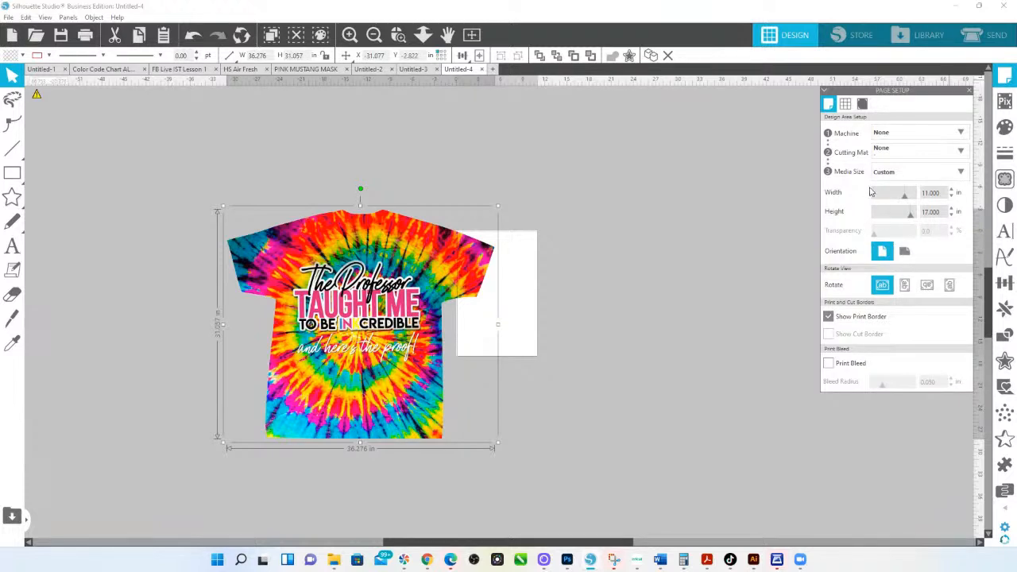
left_click(877, 140)
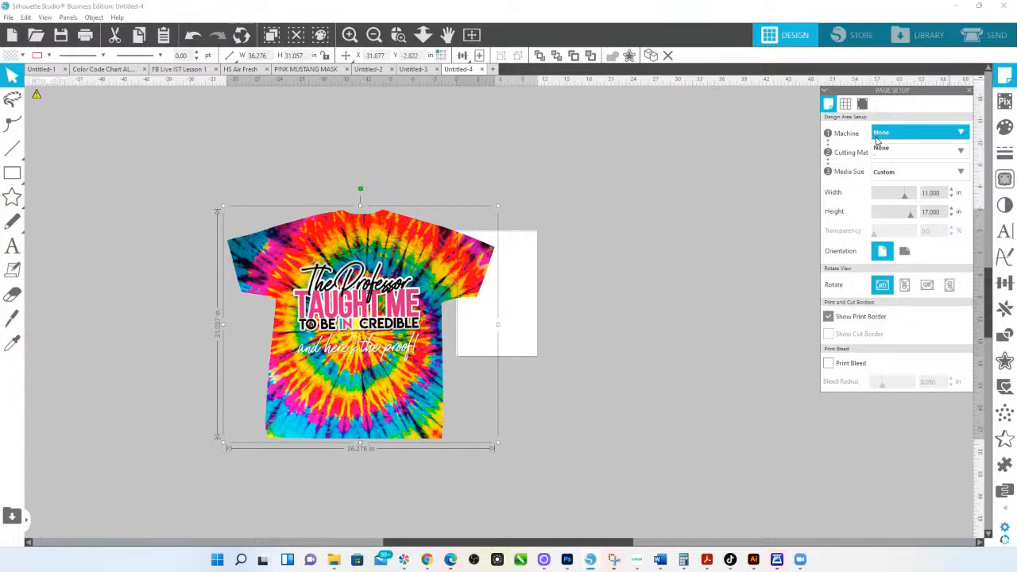
left_click(877, 143)
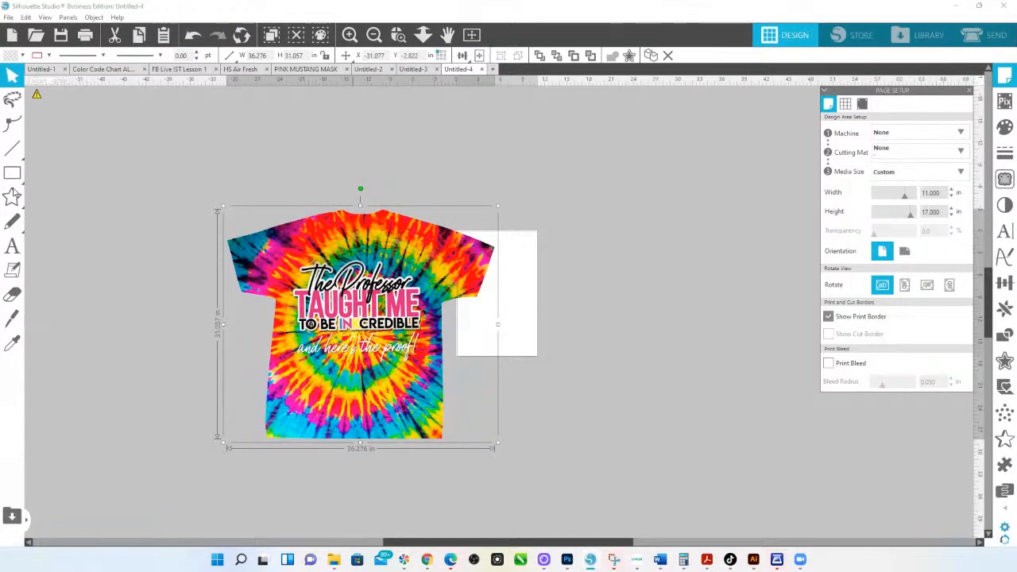
Draw a rectangle above the shirt and set its size to 11 by 17 inches
mouse_move(20, 176)
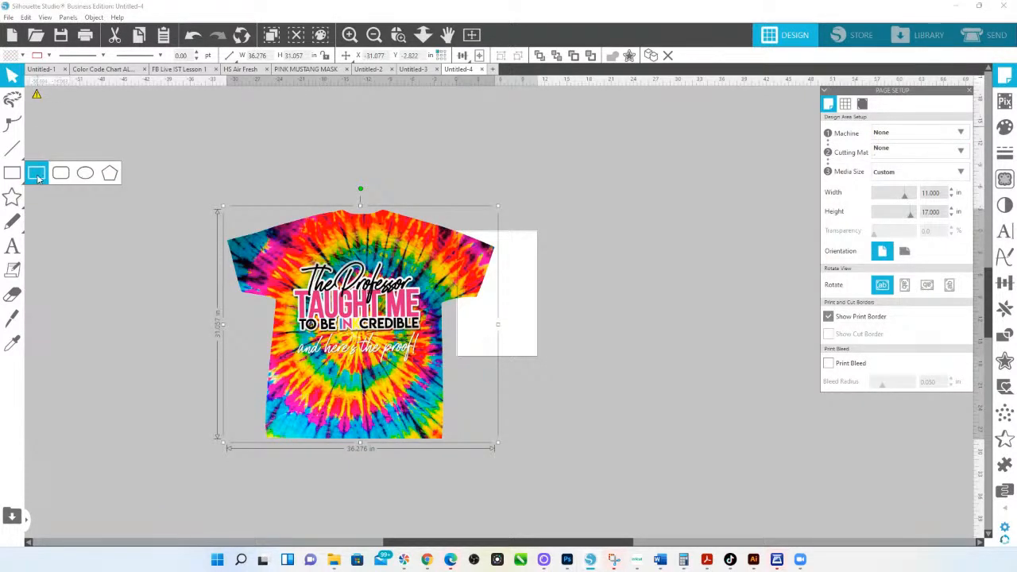
left_click(36, 172)
mouse_move(154, 117)
left_mouse_down()
mouse_move(224, 149)
mouse_move(231, 215)
left_mouse_up()
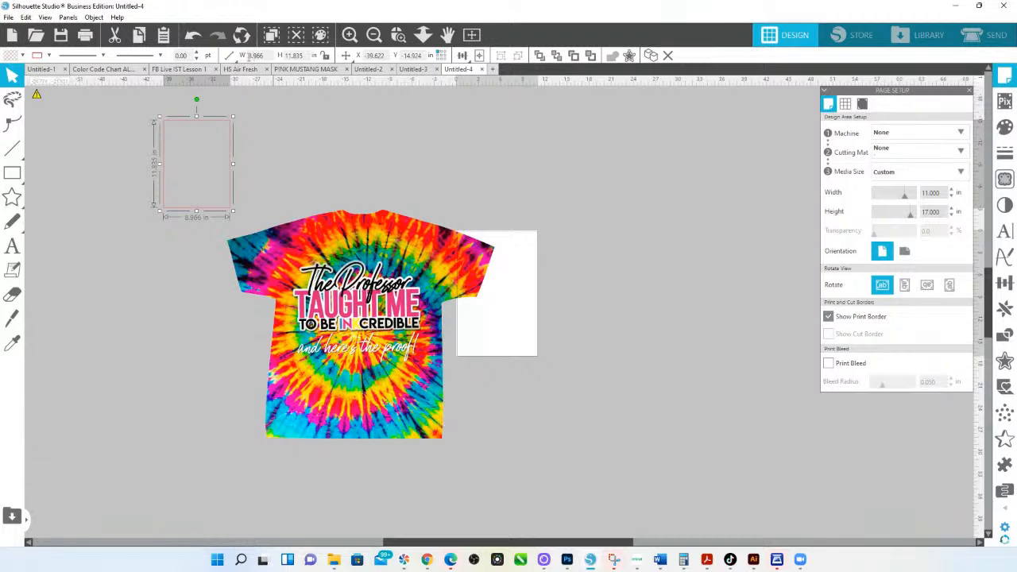
double_click(265, 57)
type("11")
key("Tab")
type("1")
key("Return")
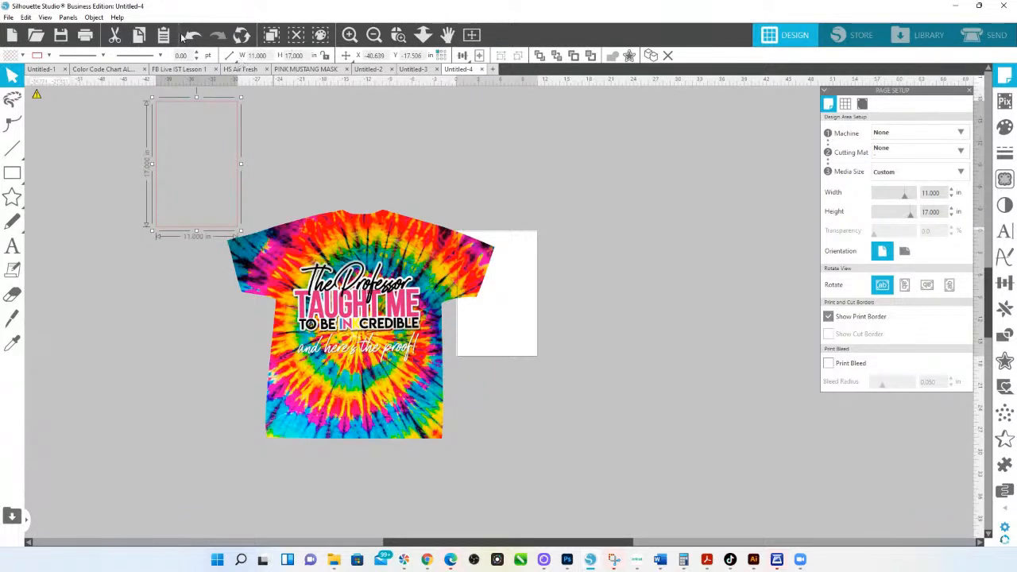
left_click(398, 36)
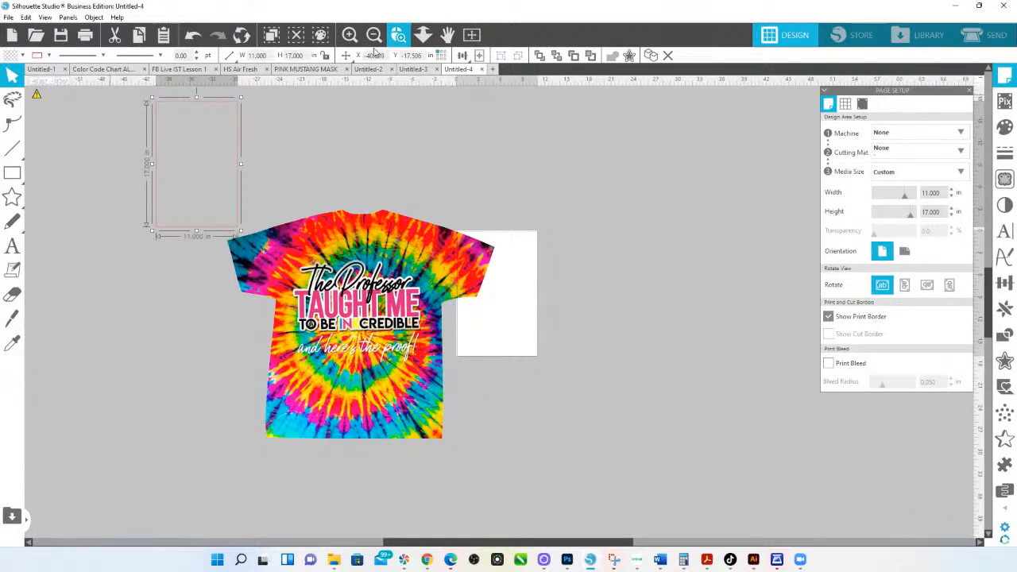
Create an internal offset of the 11 by 17 inch rectangle at a distance of 0.135 inches with sharp corners
left_click_drag(121, 94, 293, 267)
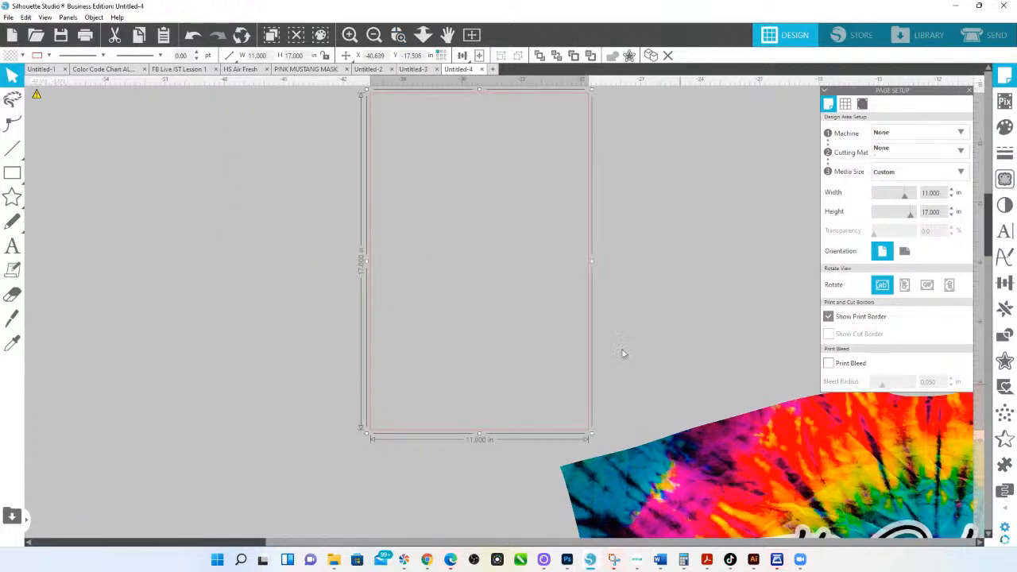
scroll(565, 223, "up", 1)
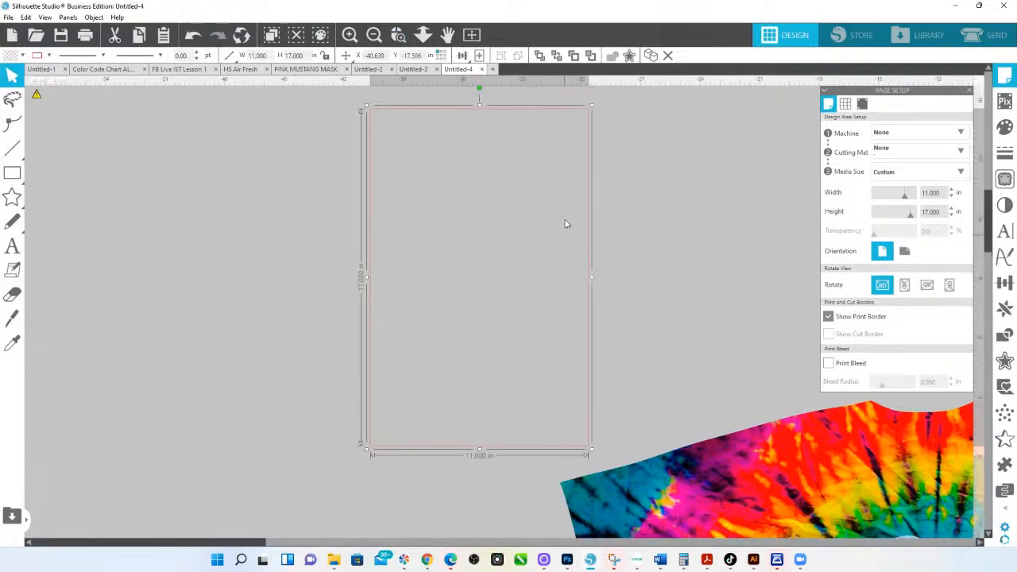
left_click(1005, 363)
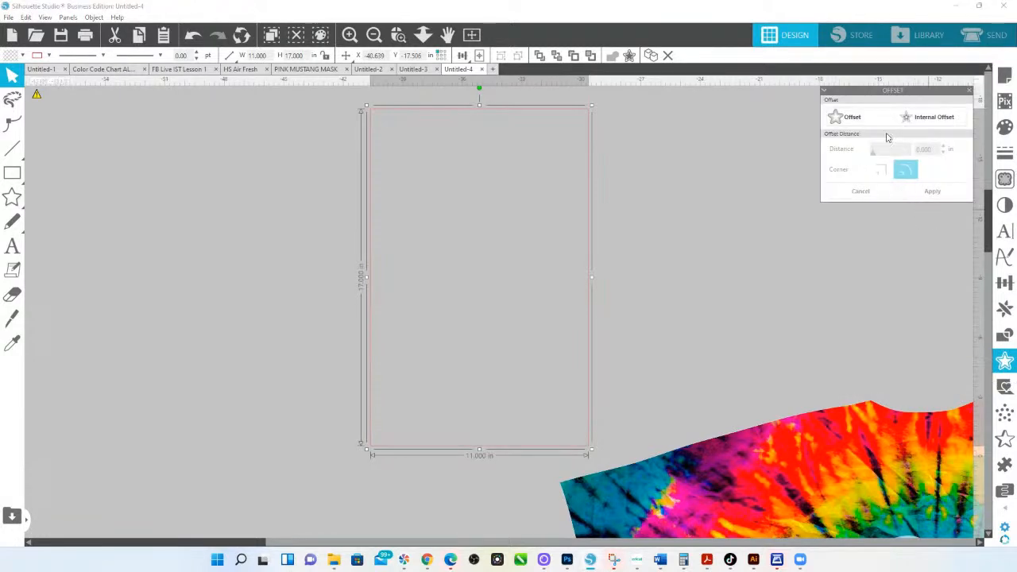
left_click(924, 119)
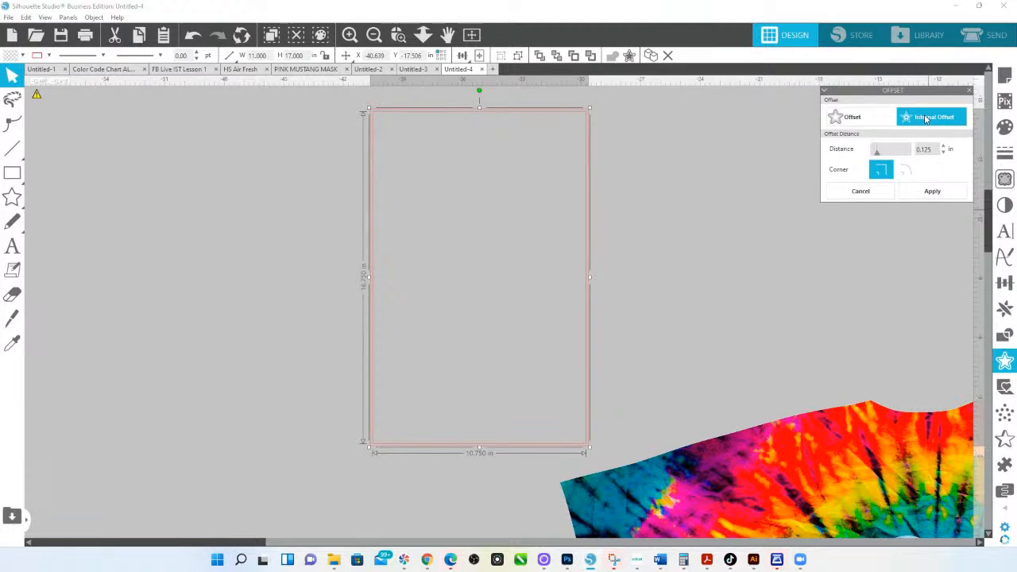
left_click(946, 147)
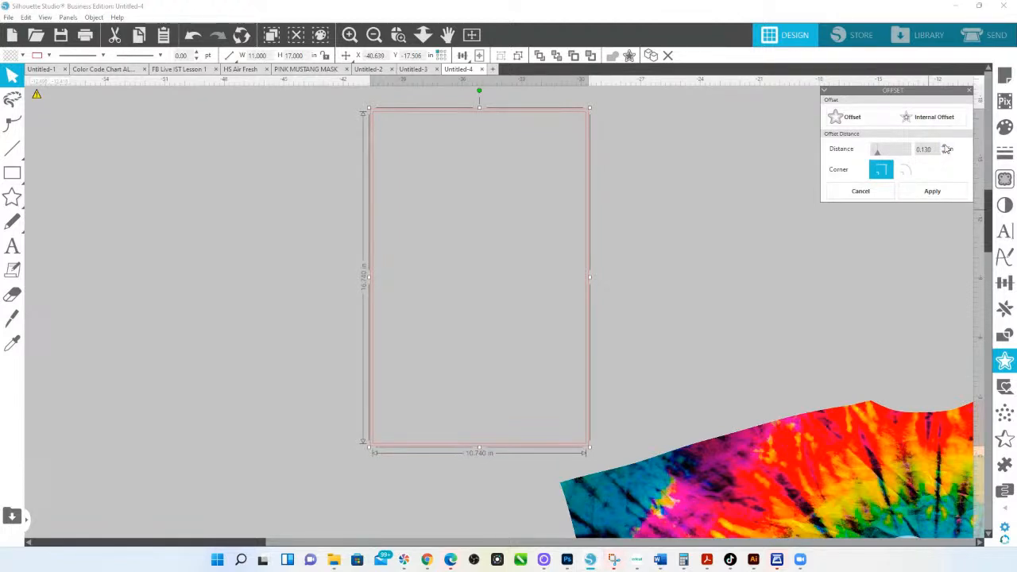
left_click(947, 147)
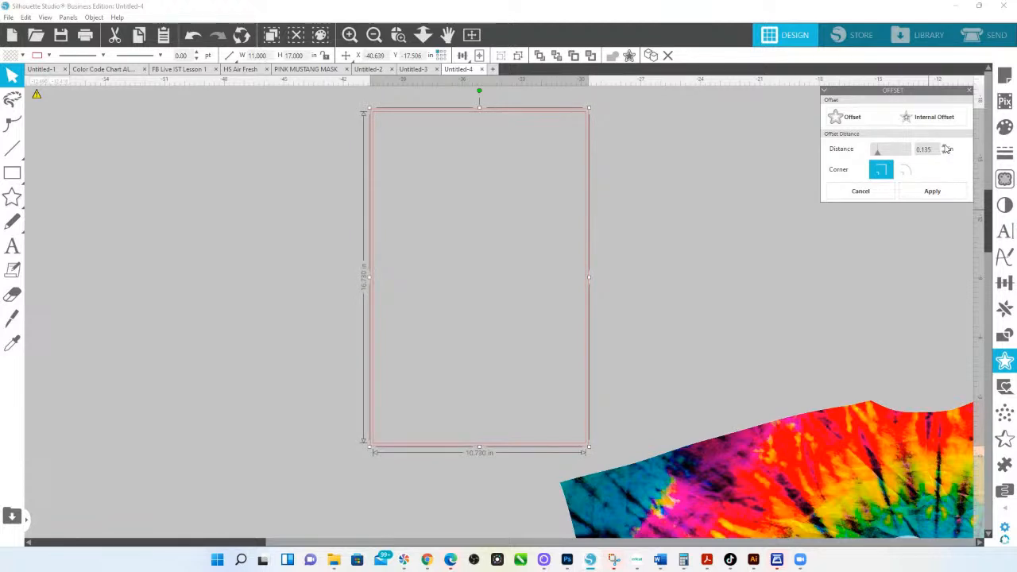
left_click(933, 192)
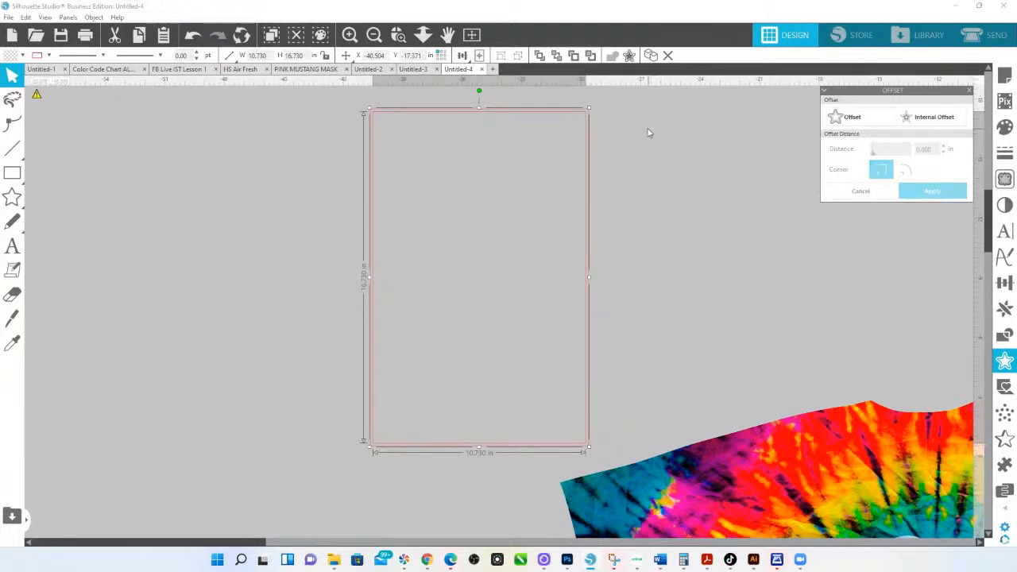
Fill both the outer rectangle and its inner offset rectangle with white
left_click(1004, 126)
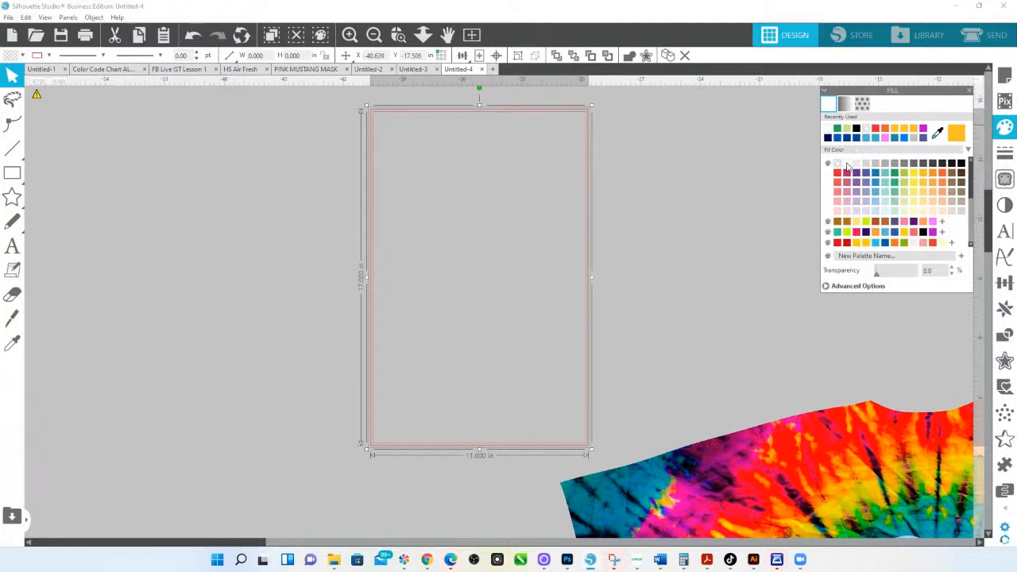
left_click(847, 164)
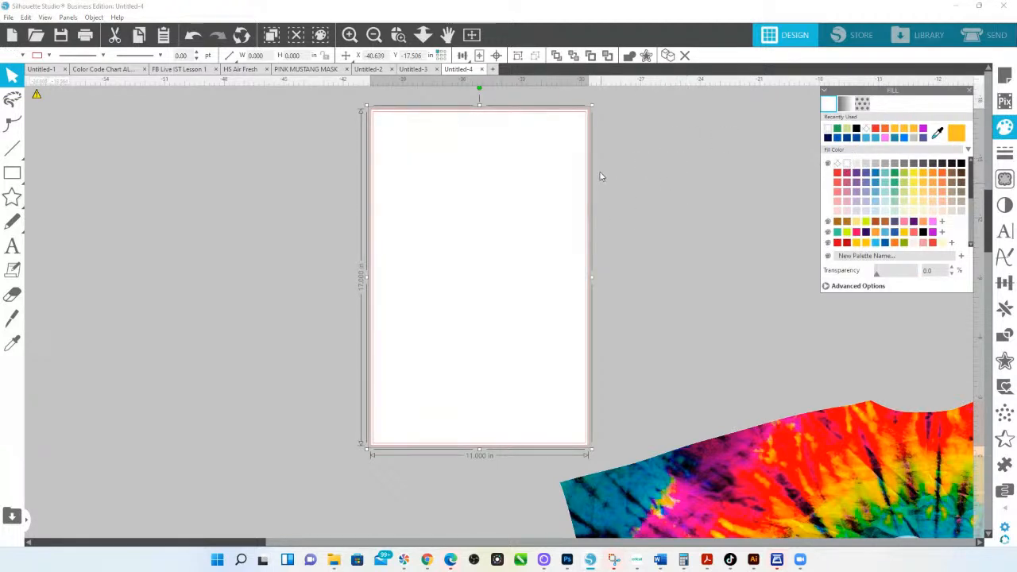
left_click(645, 165)
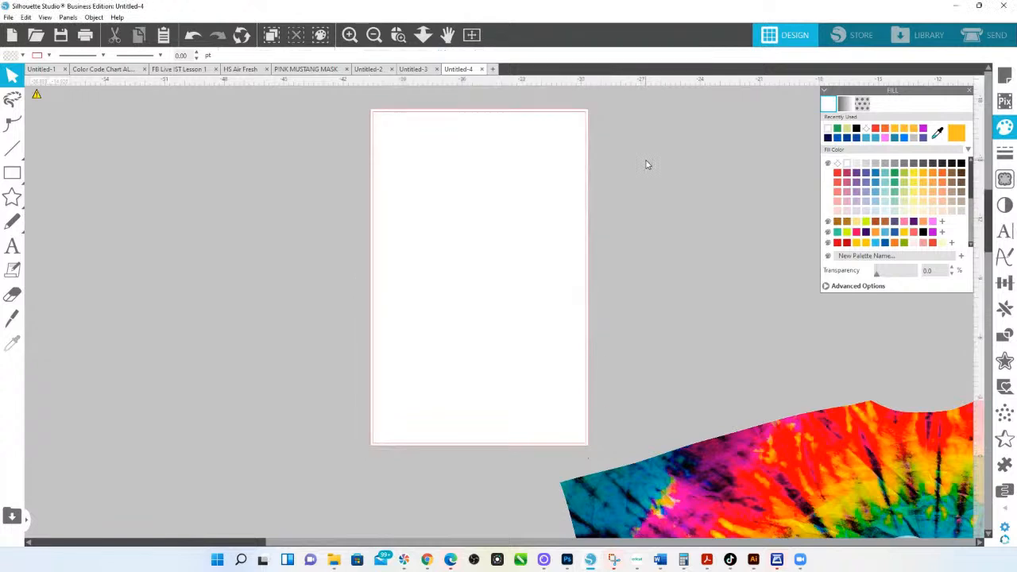
Pull the outer and inner rectangles apart and set the inner rectangle's fill transparency to 100%
left_click_drag(483, 231, 4, 226)
left_click(352, 119)
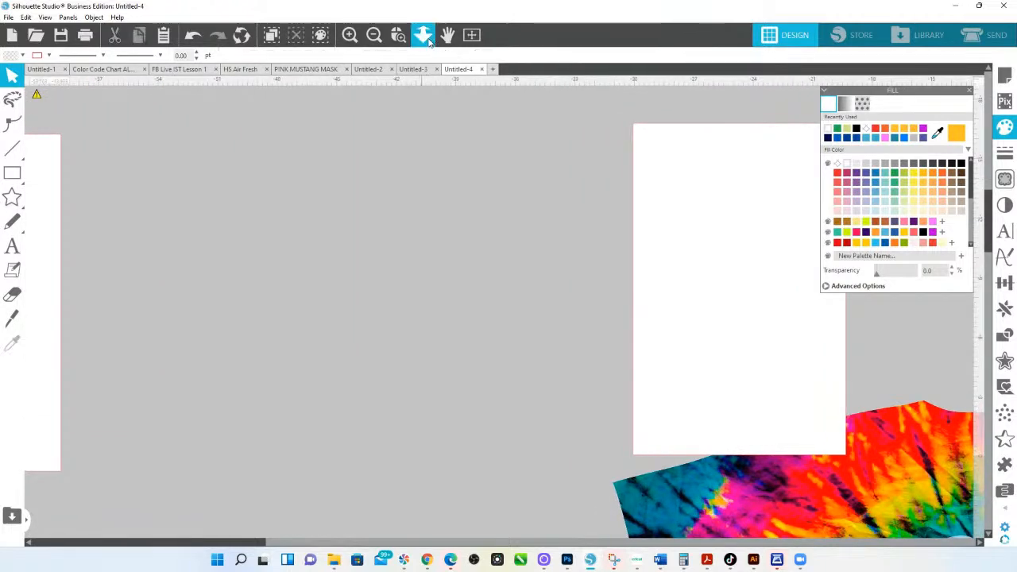
left_click(423, 34)
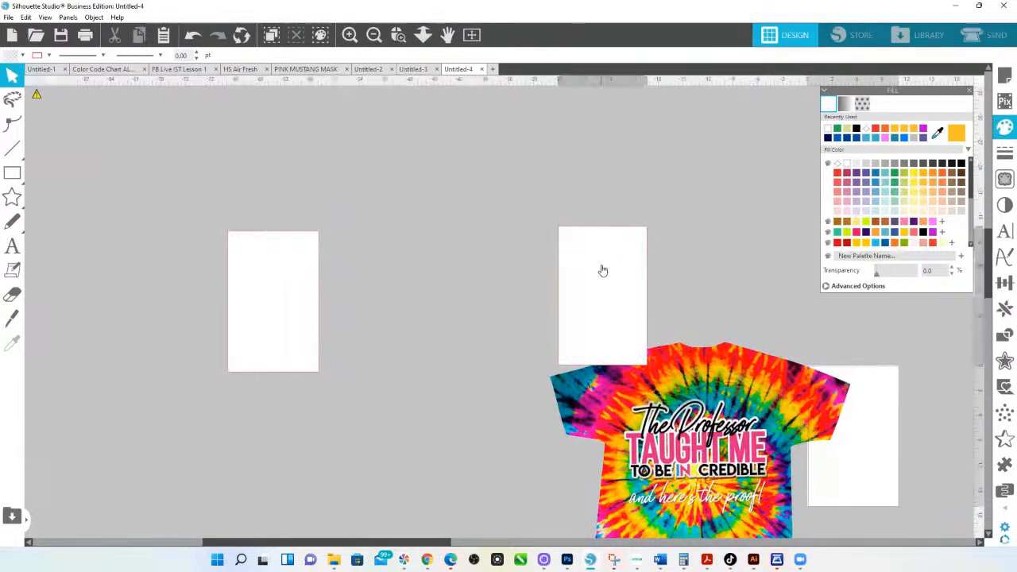
left_click(604, 271)
left_click_drag(876, 273, 954, 283)
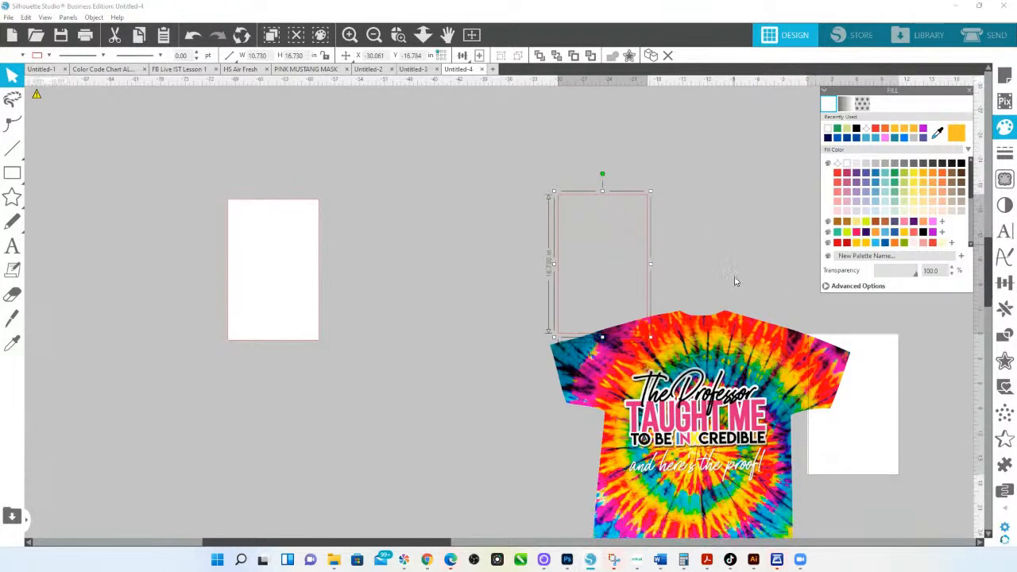
Move the transparent inner rectangle over the shirt's left sleeve, with its upper edge just above the collar
scroll(733, 279, "down", 3)
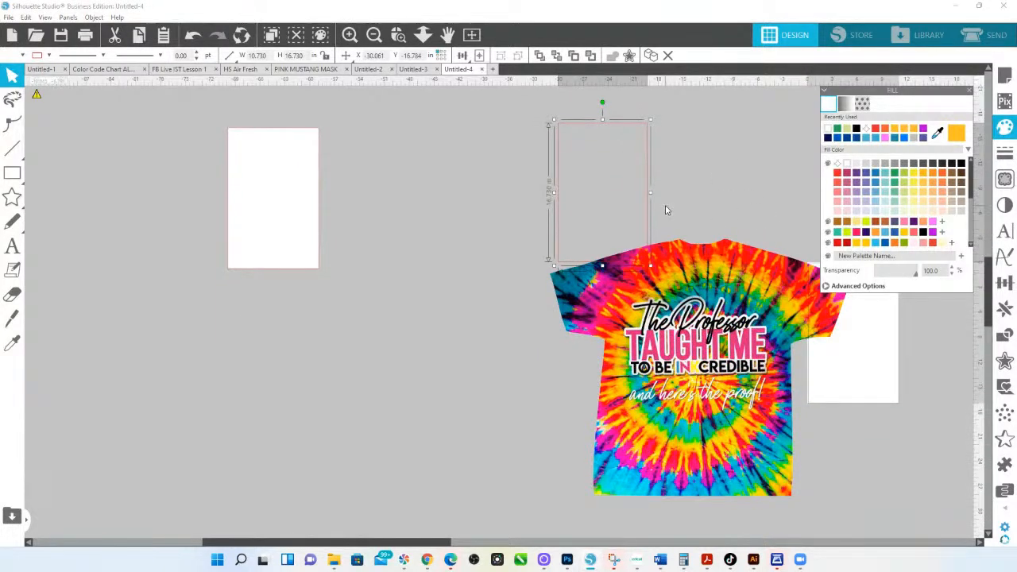
left_click_drag(609, 156, 649, 267)
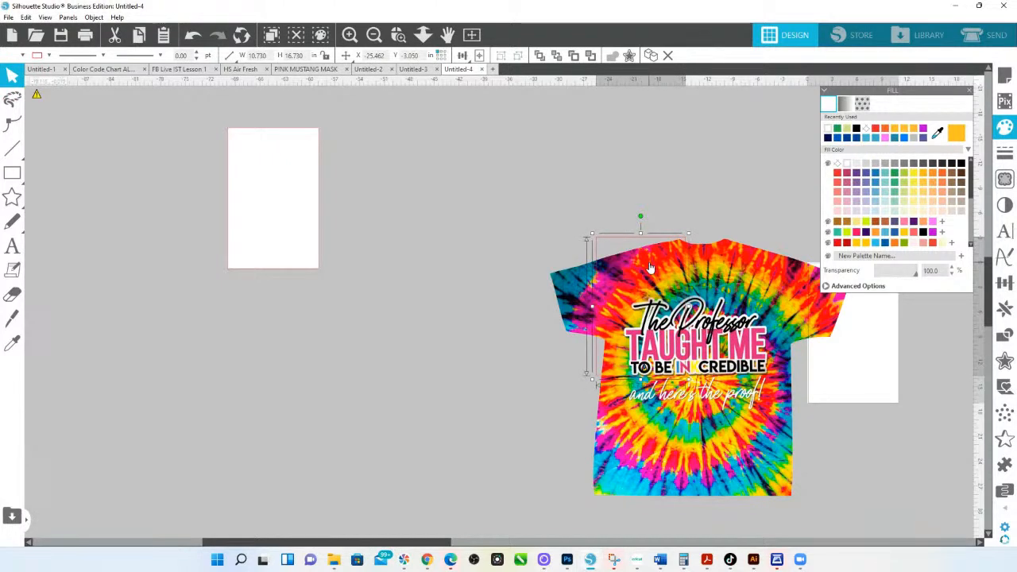
key("Left")
key("Left")
key("Left")
key("Left")
key("Left")
key("Left")
key("Left")
key("Left")
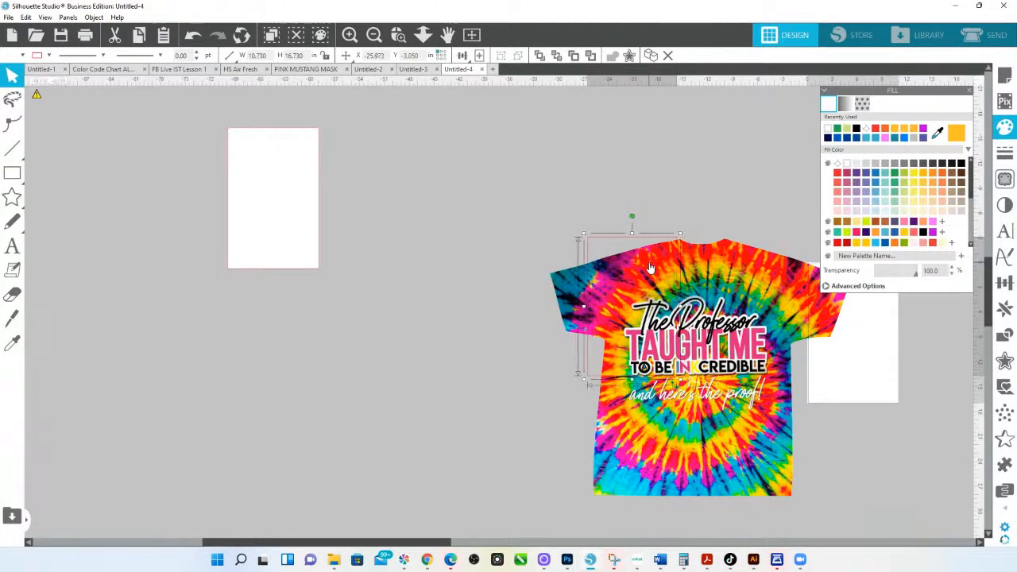
key("Left")
key("Left")
key("Left")
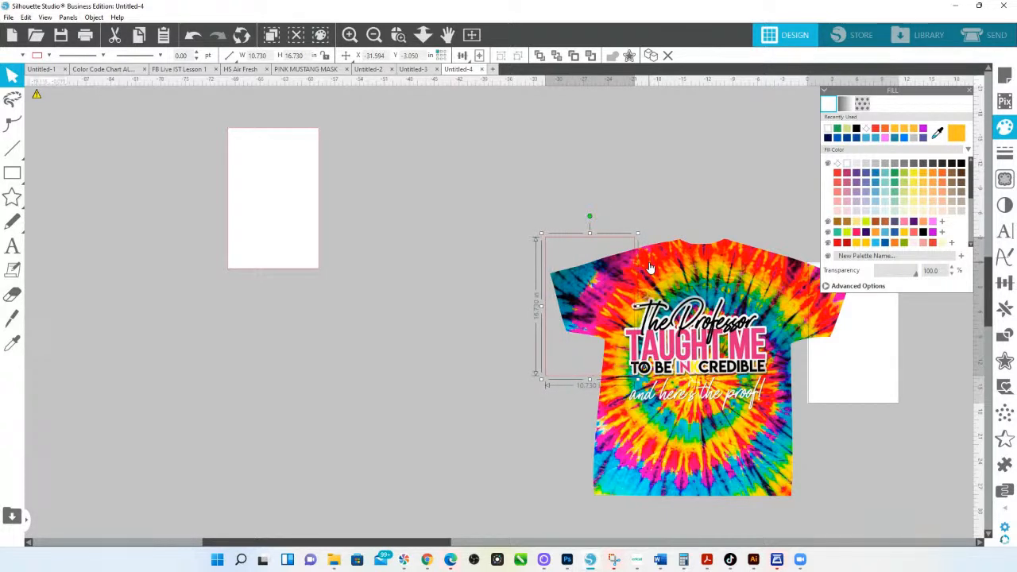
key("Right")
key("Right")
key("Right")
key("Right")
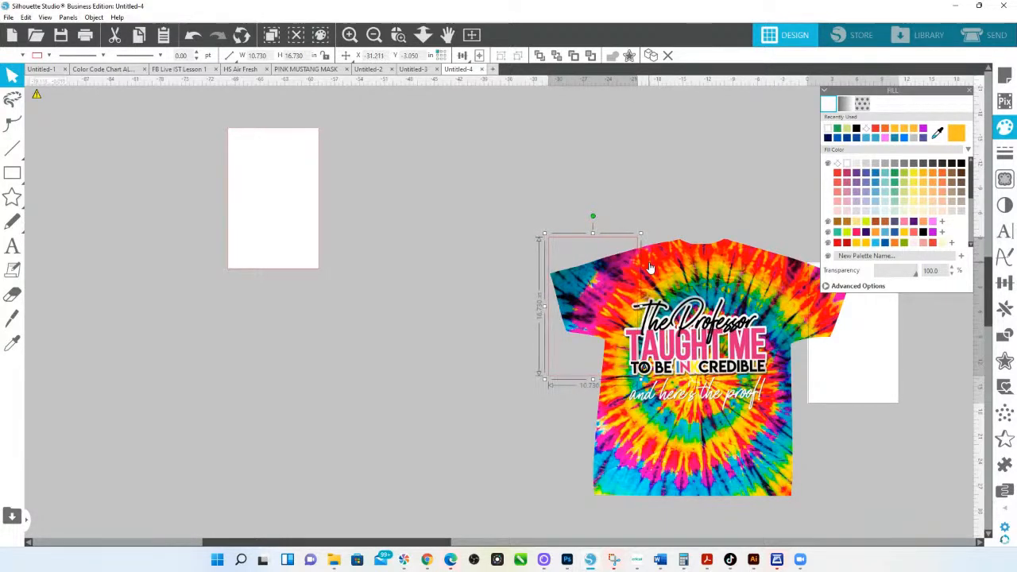
Fine-tune the rectangle's horizontal position so its left edge sits just outside the tip of the left sleeve
left_click(398, 35)
left_click_drag(461, 202, 678, 314)
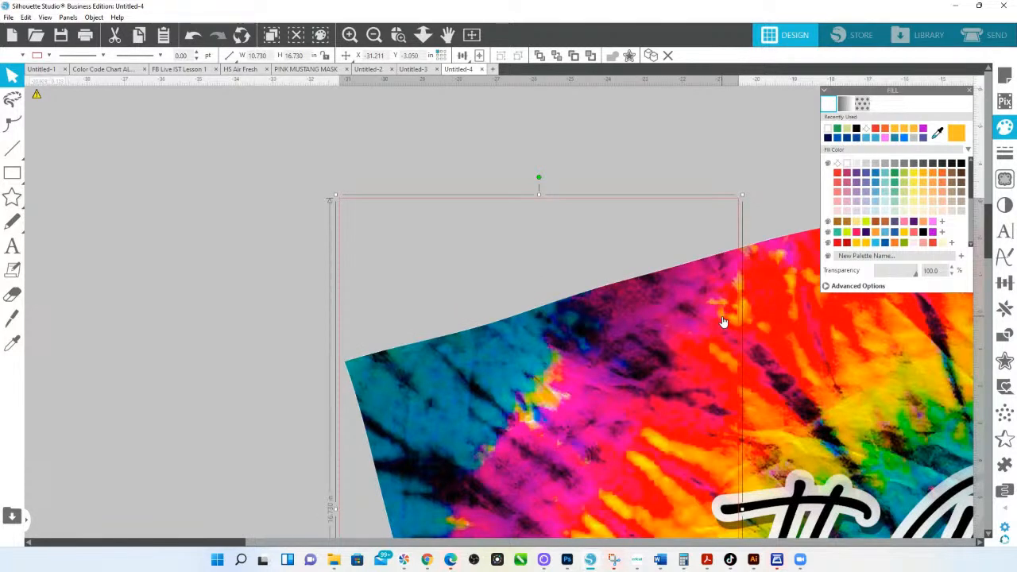
key("Right")
key("Right")
key("Right")
key("Right")
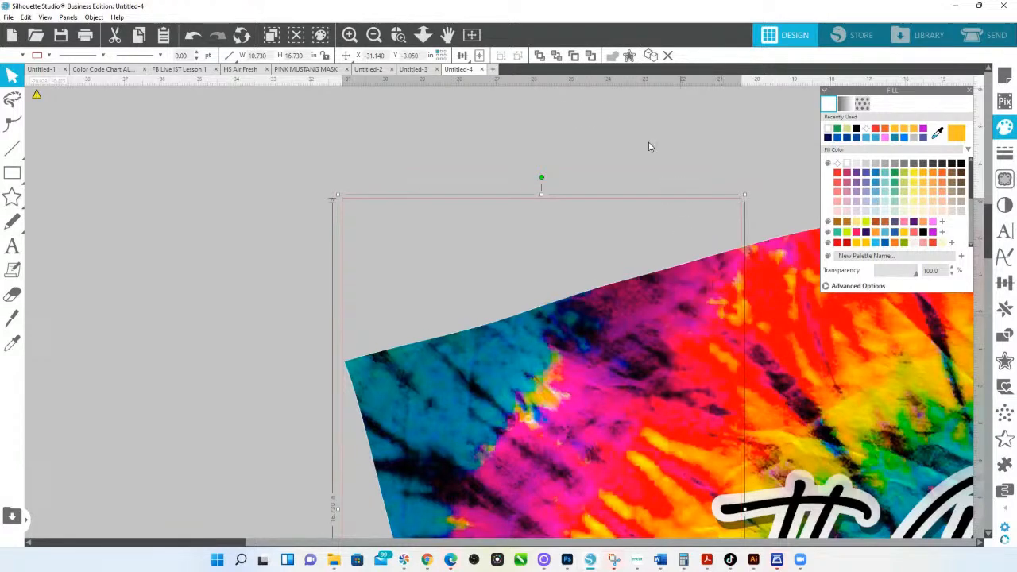
Replicate the rectangle to the right as a row of three and add one more copy to span both sleeves
left_click(423, 34)
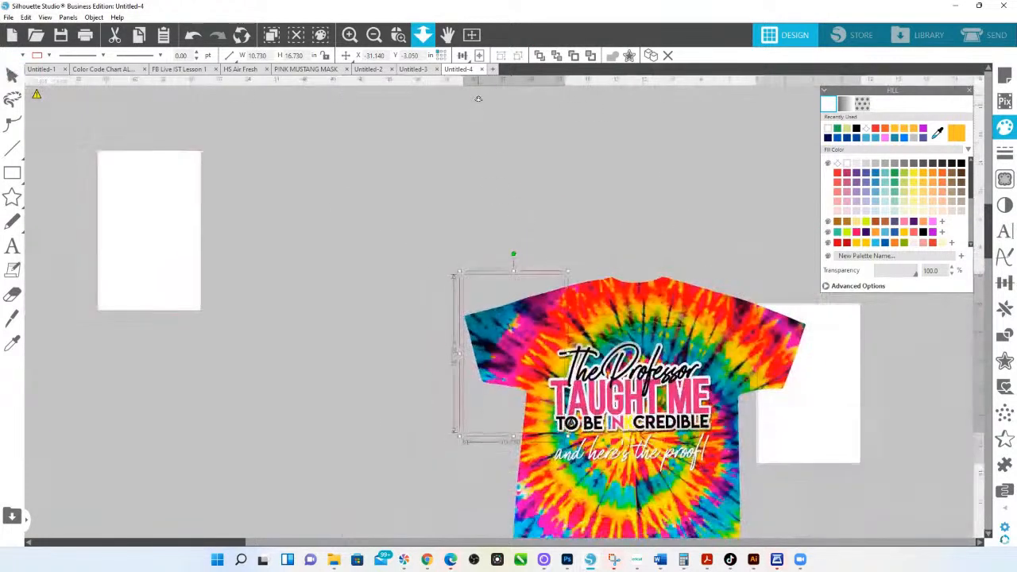
scroll(587, 316, "down", 1)
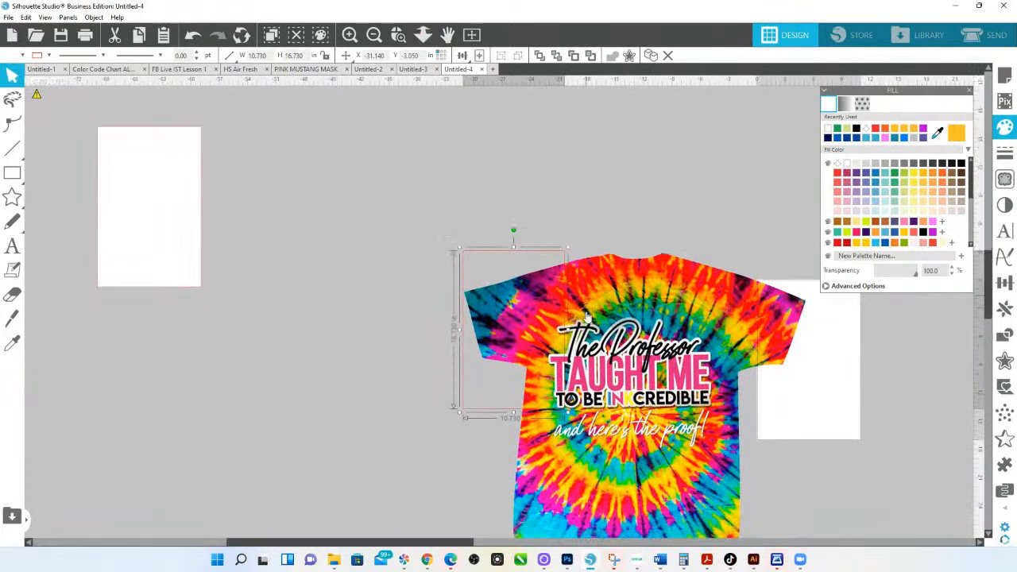
left_click(1003, 311)
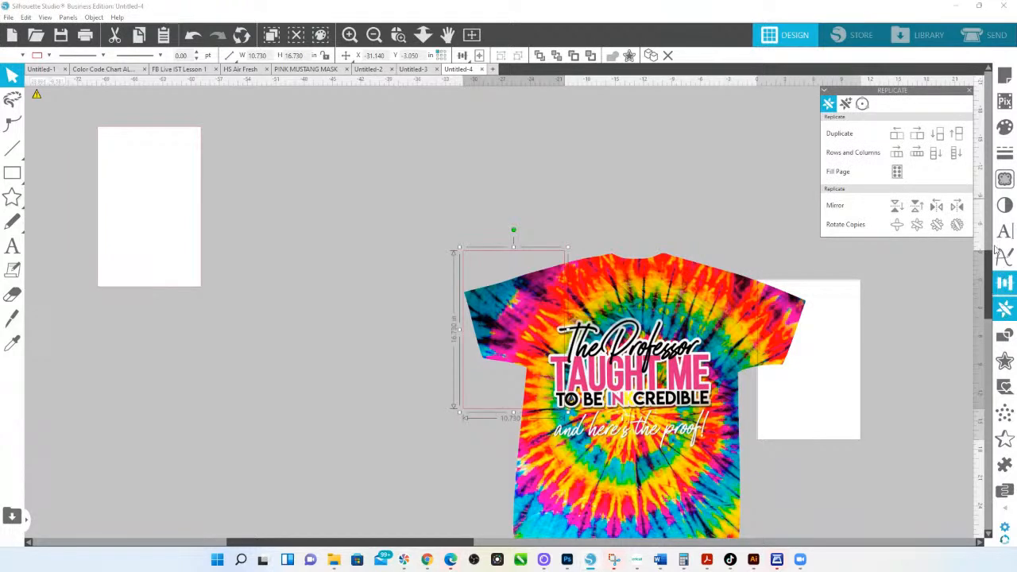
left_click(896, 158)
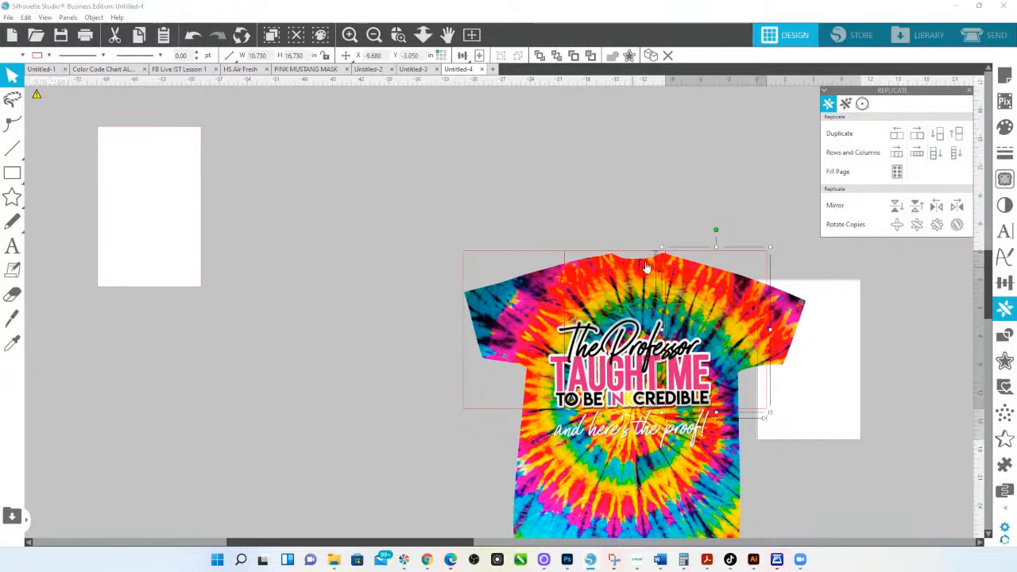
left_click(917, 136)
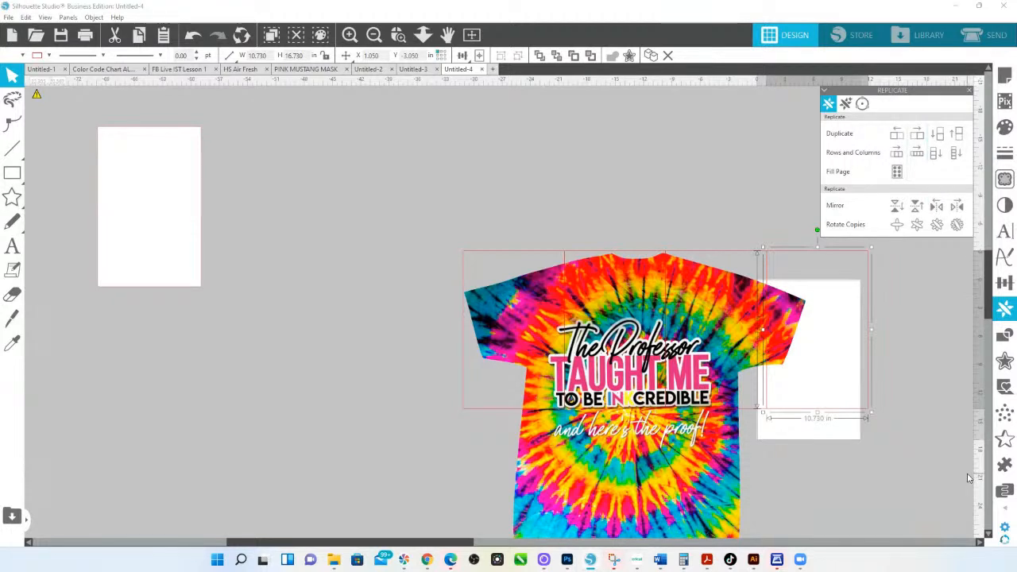
left_click(727, 211)
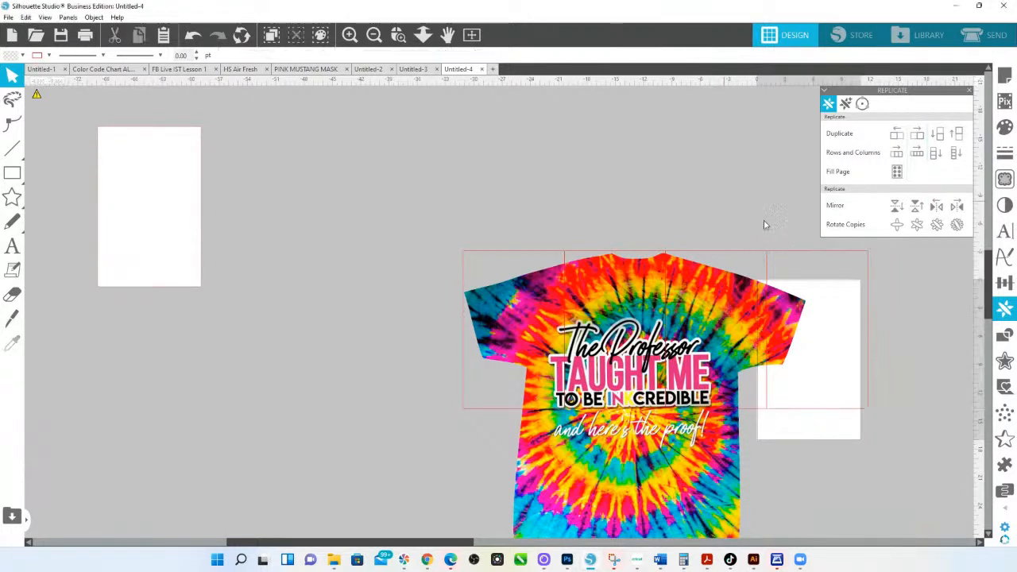
Nudge the fourth rectangle left so it overlaps the third by about 0.14 inches
left_click(826, 257)
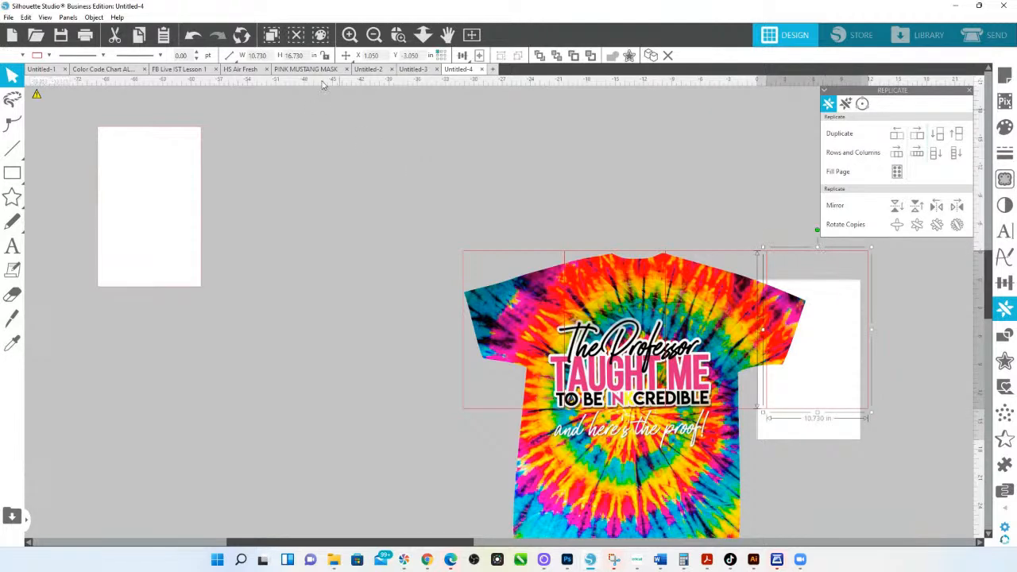
left_click(398, 34)
left_click_drag(416, 232, 880, 447)
left_click(968, 89)
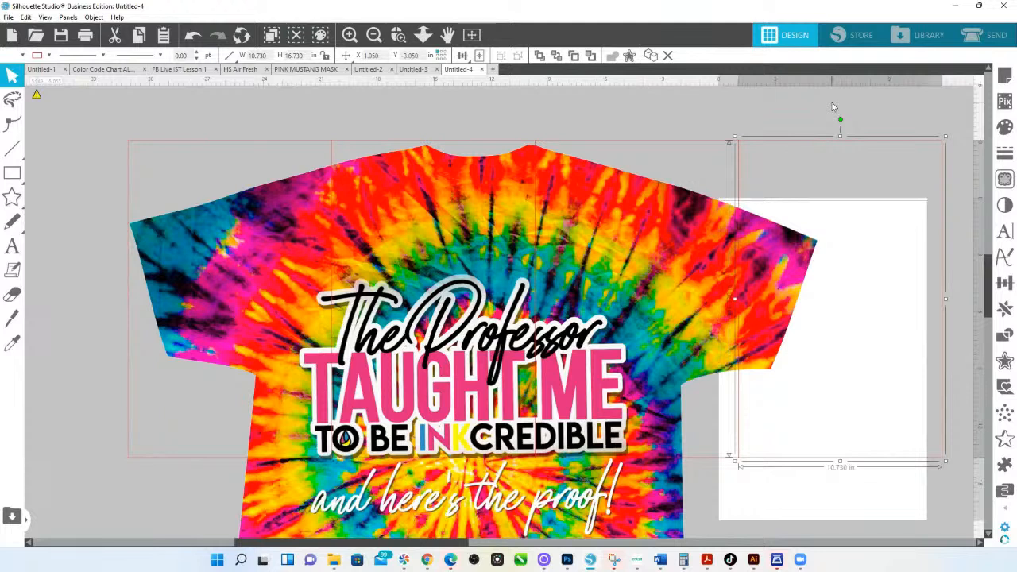
key("Left")
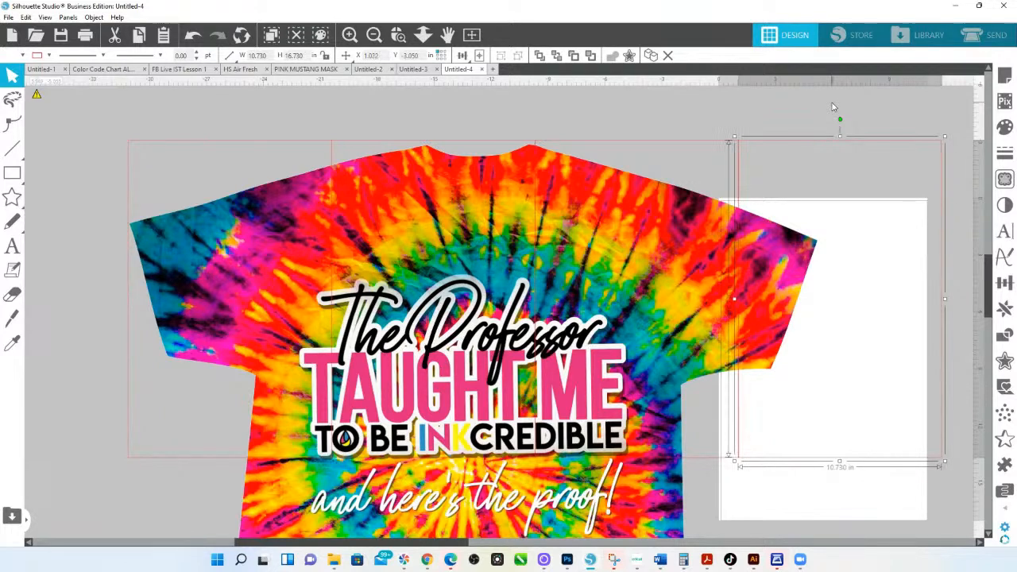
key("Left")
key("Left")
key("Left")
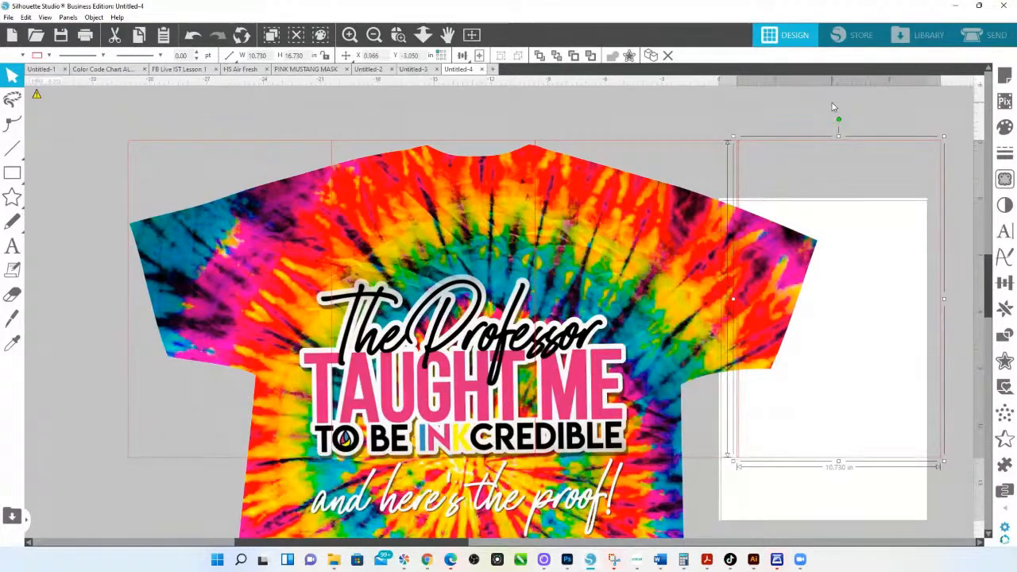
key("Left")
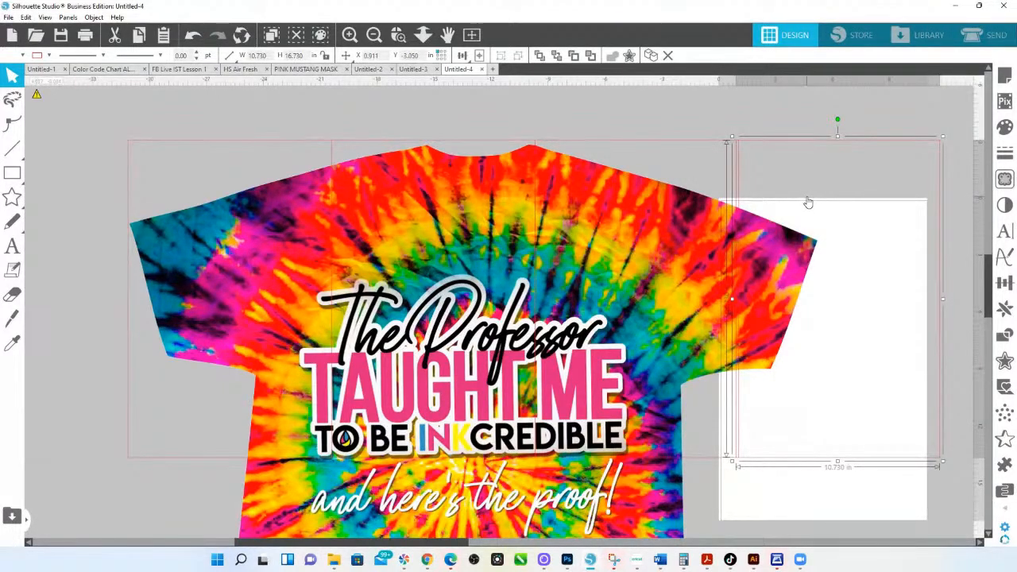
Nudge the third and fourth rectangles left together so the third overlaps the second by about 0.14 inches
left_click(681, 167, "shift")
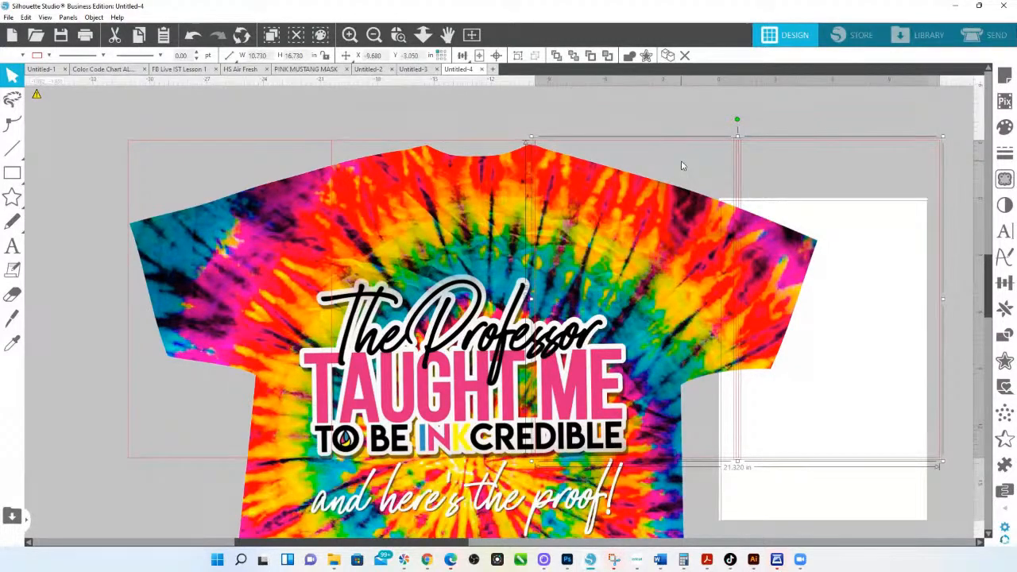
key("Left")
key("Left")
key("Left")
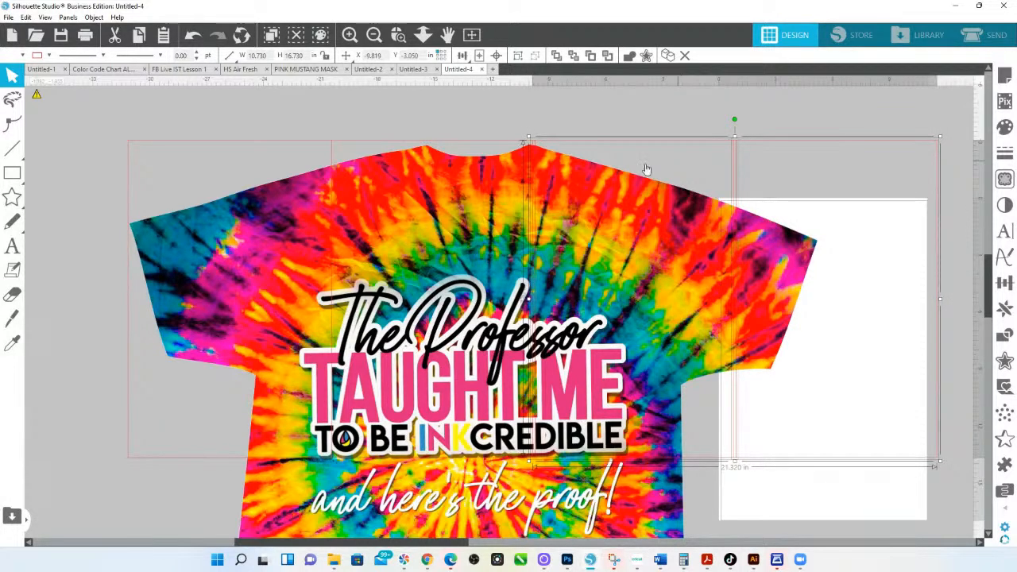
Add the second rectangle to the selection and nudge all three left so the second overlaps the first by about 0.14 inches
left_click(463, 155)
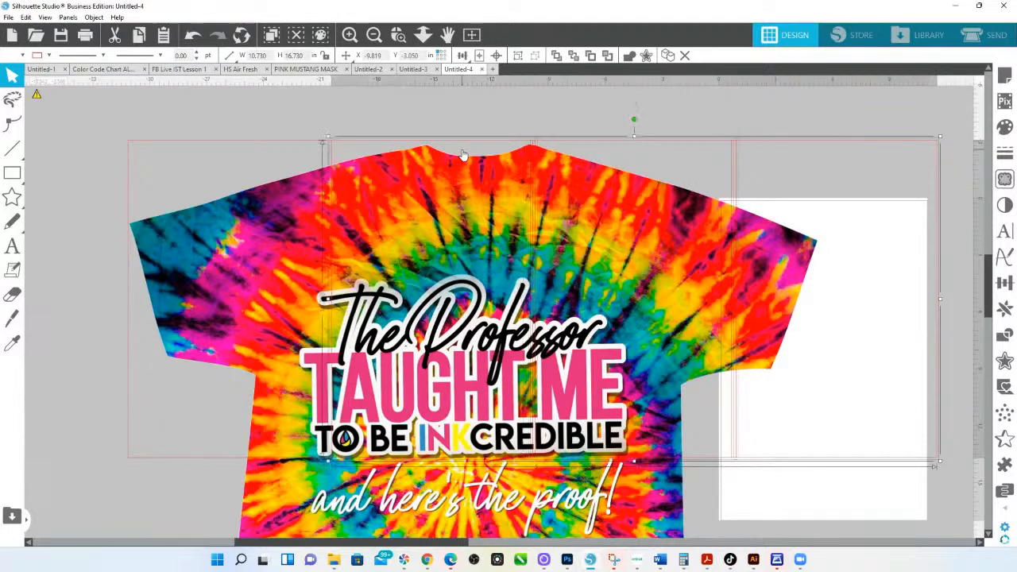
key("Left")
key("Left")
key("Left")
key("Left")
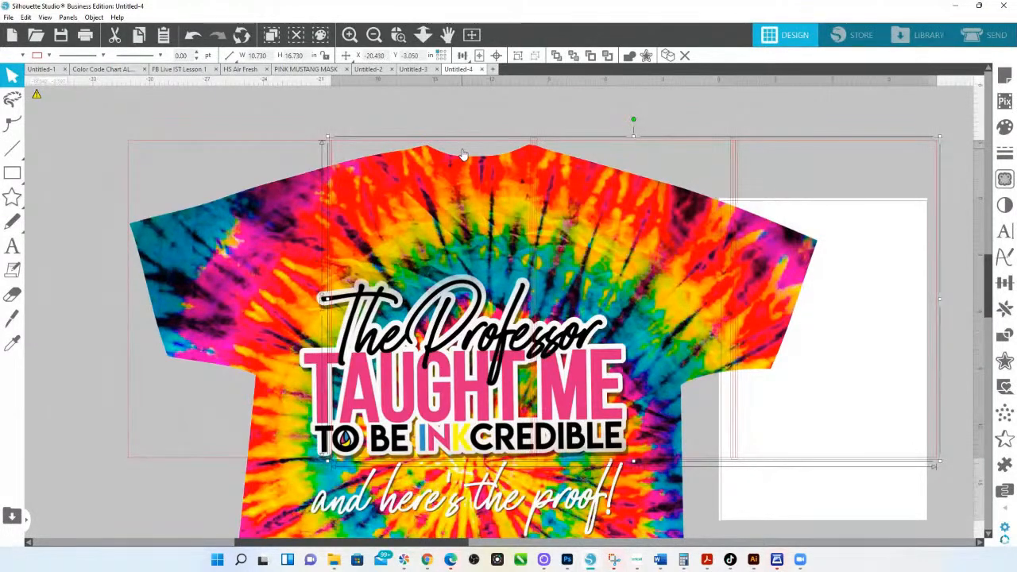
key("Left")
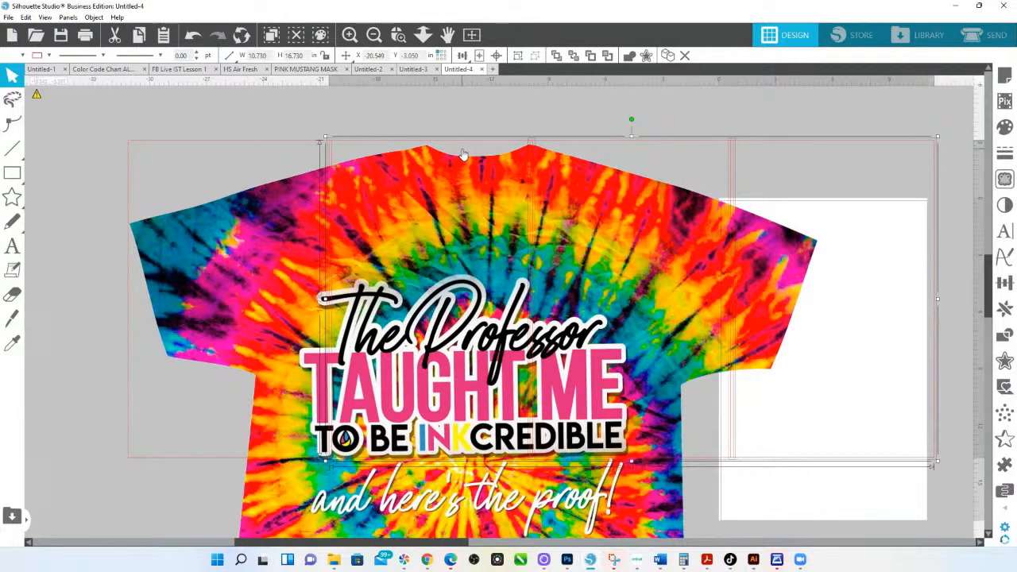
Select all four rectangles in the row and duplicate them below to cover the bottom half of the shirt
left_click(242, 160, "shift")
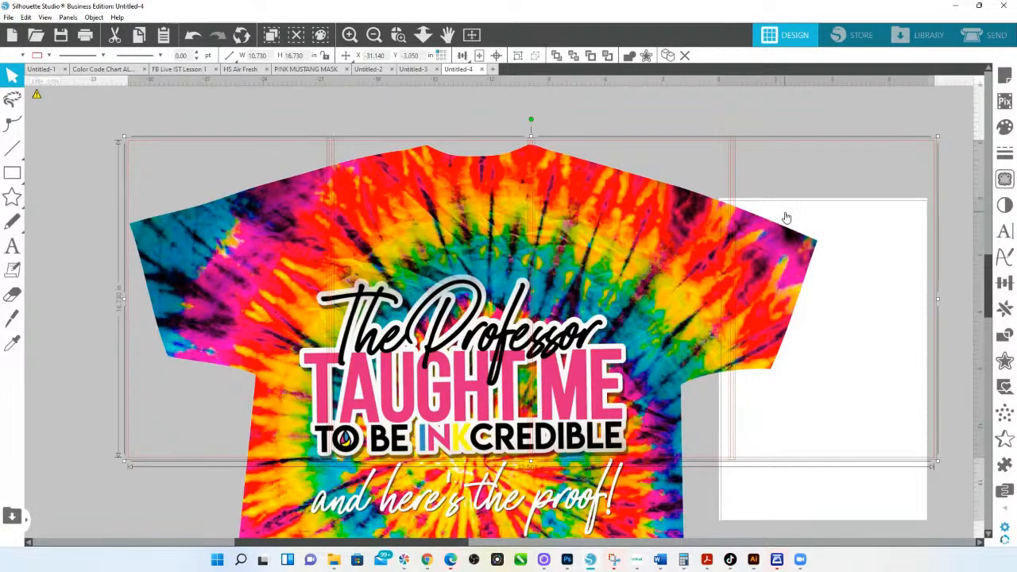
left_click(1003, 310)
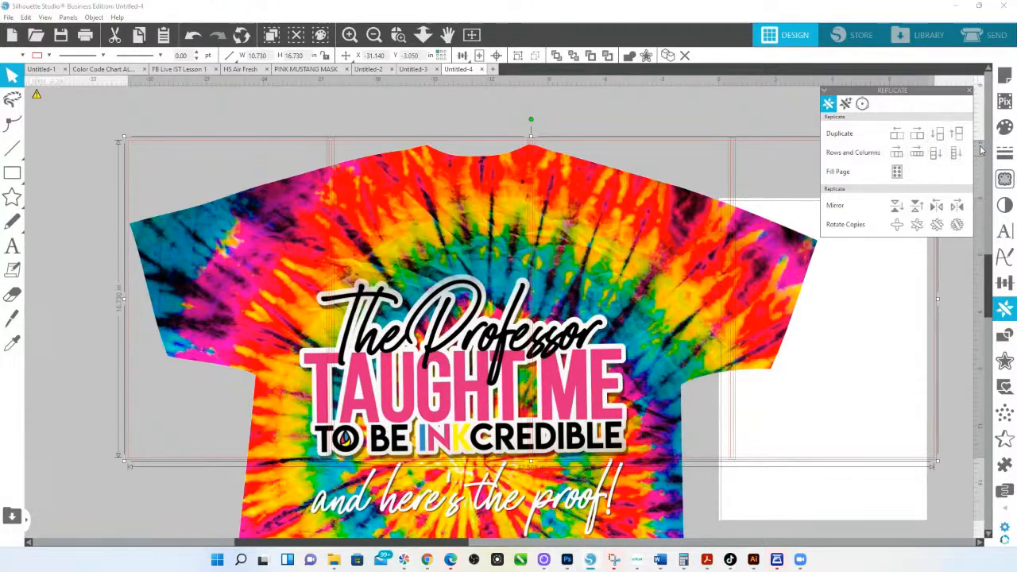
left_click(938, 135)
scroll(713, 399, "down", 5)
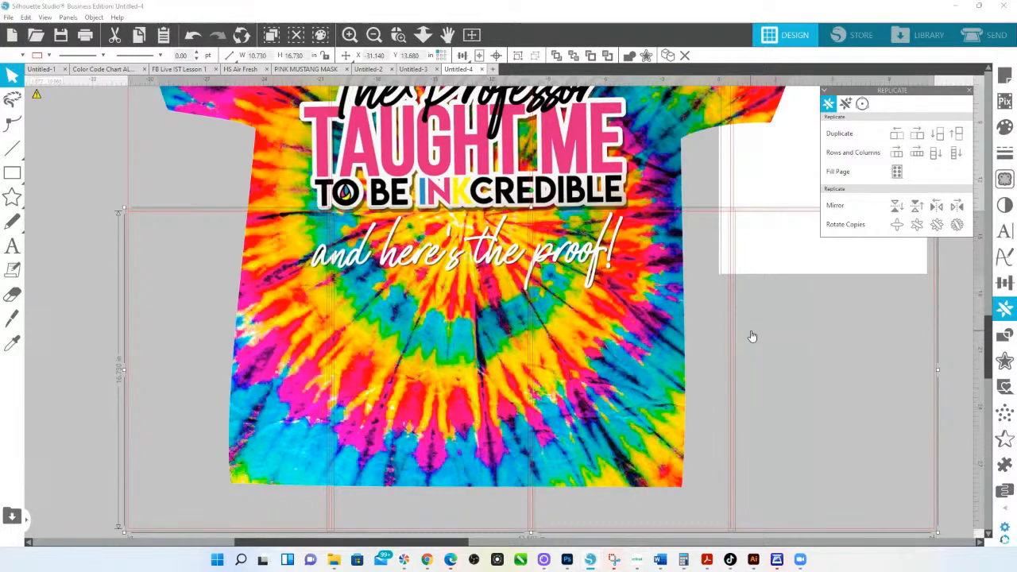
Nudge the lower row of rectangles up so it overlaps the upper row by about 0.14 inches
key("Up")
key("Up")
key("Up")
key("Up")
key("Up")
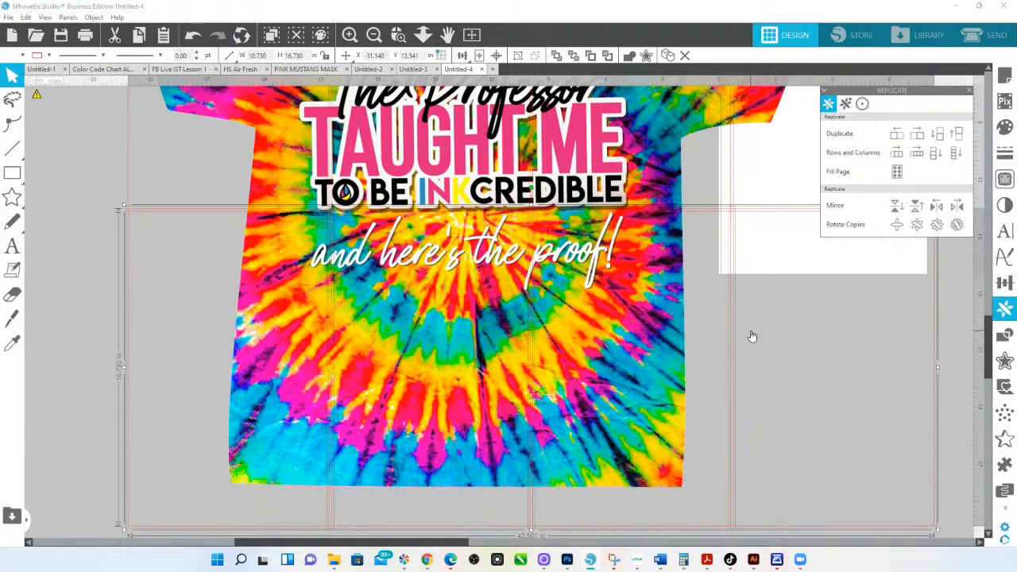
Remove the lower row's empty fourth rectangle and duplicate the shirt with its remaining rectangles to the right
scroll(752, 336, "down", 5)
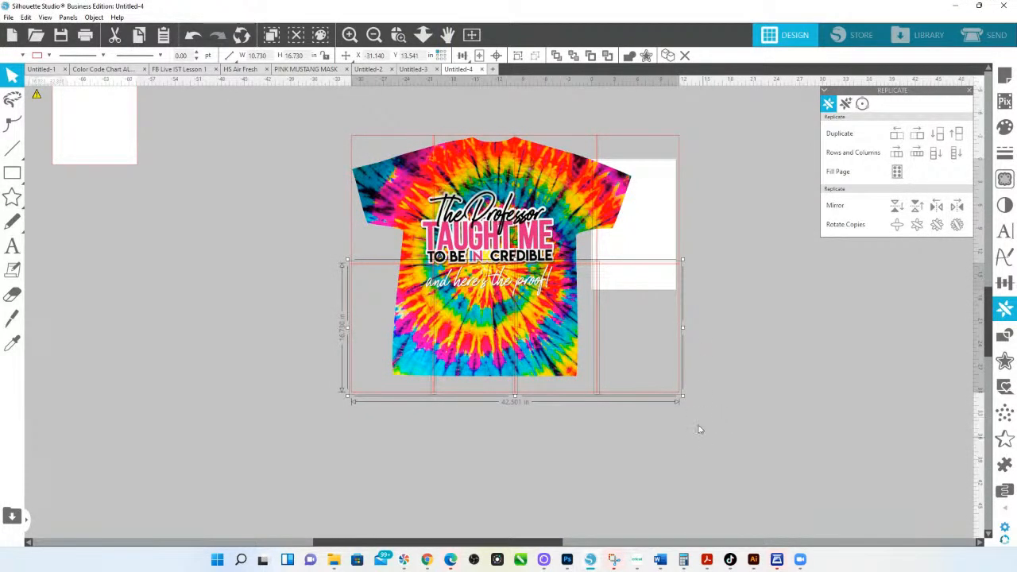
left_click_drag(711, 445, 626, 437)
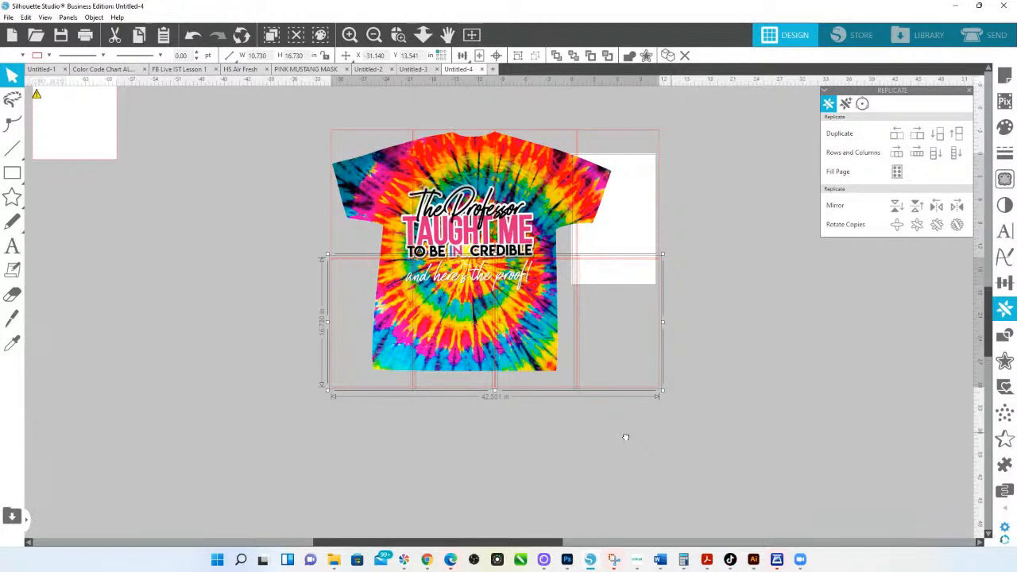
left_click_drag(625, 437, 534, 358)
left_click_drag(655, 357, 255, 116)
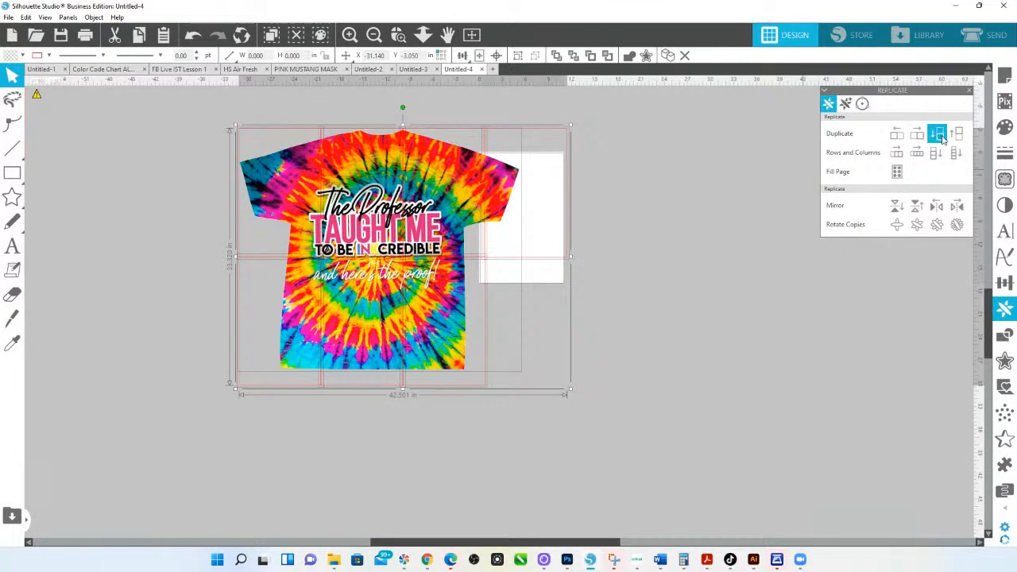
left_click(918, 135)
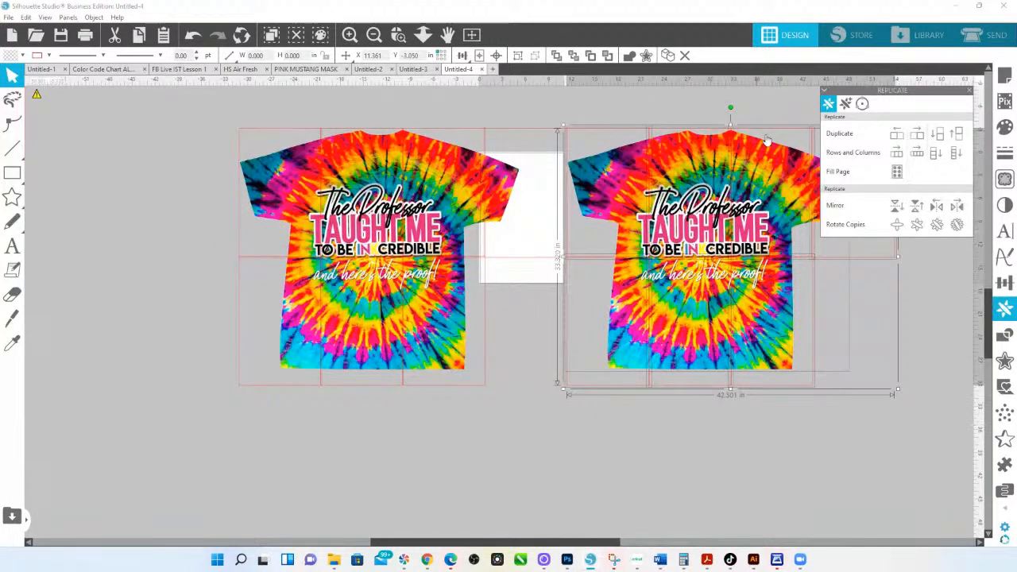
Duplicate both shirts with their rectangles below and nudge the copies down about 1.1 inches to leave a gap
left_click_drag(906, 454, 195, 100)
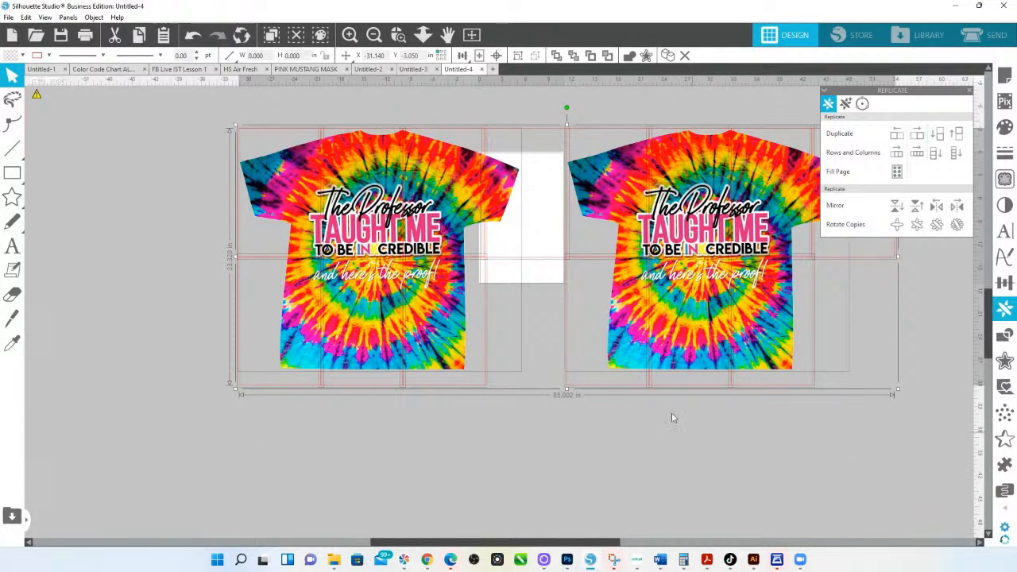
left_click(943, 139)
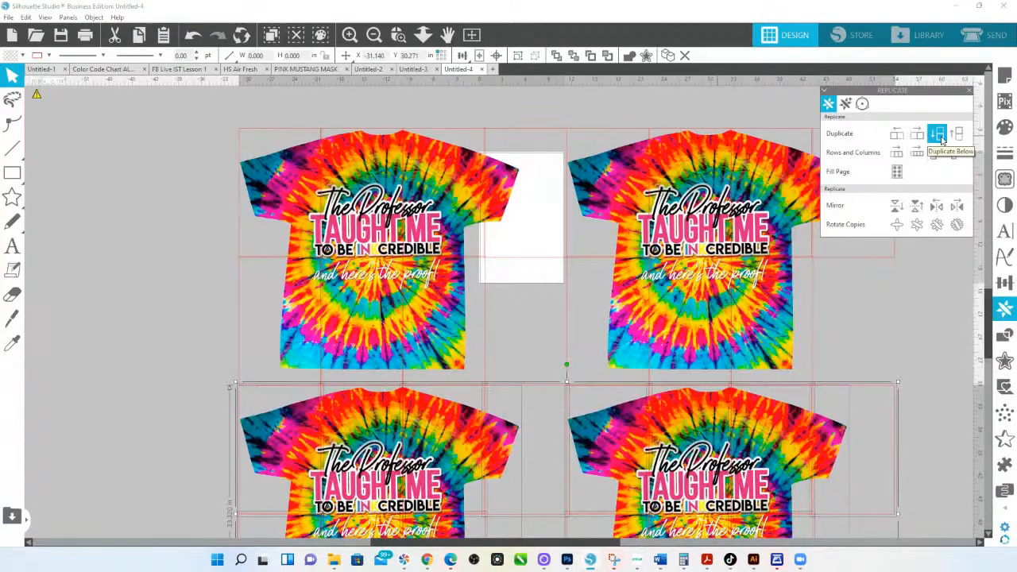
key("Down")
key("Down")
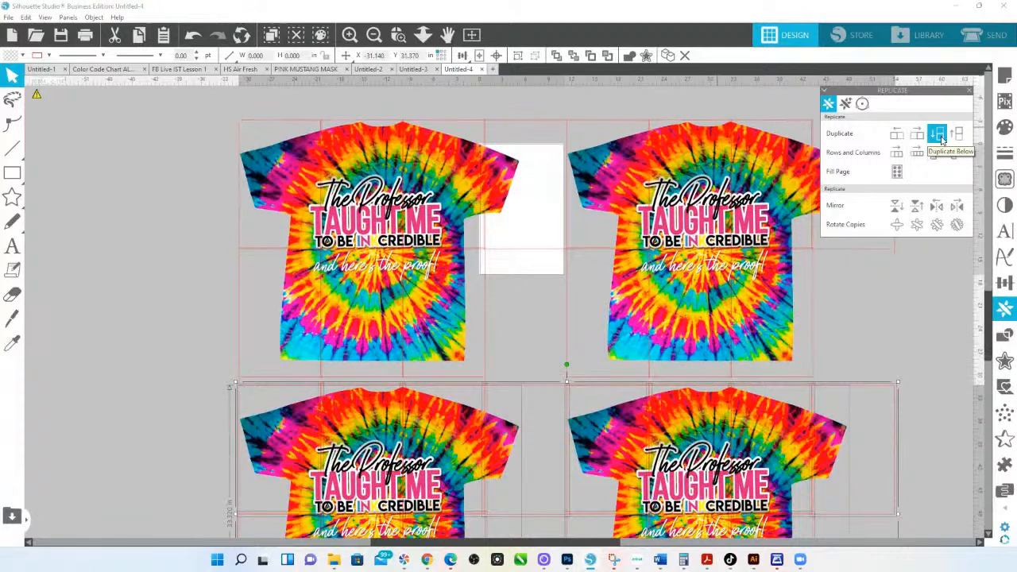
left_click(177, 218)
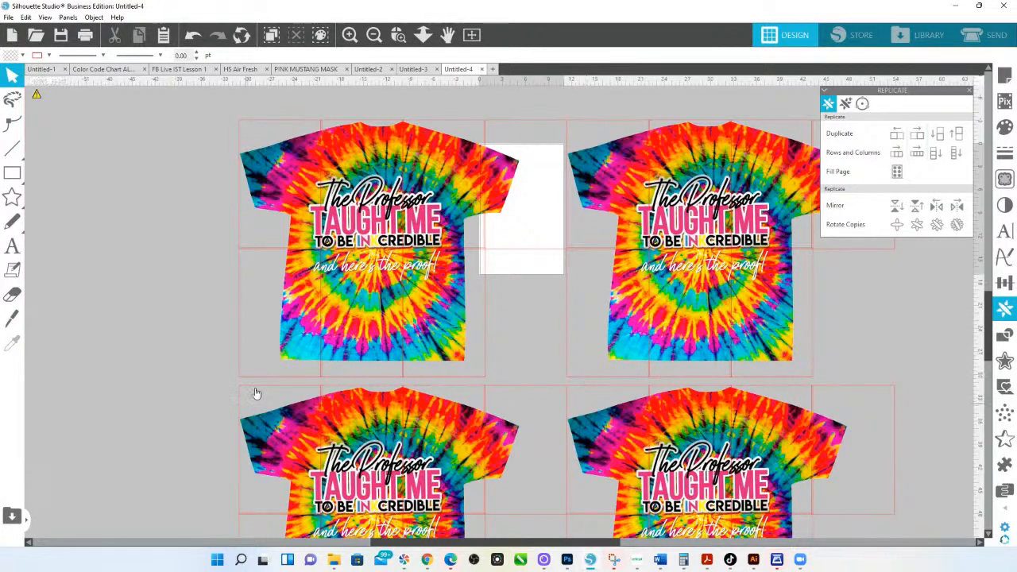
Delete the bottom-row rectangles from the two upper shirts and the top-row rectangles from the two lower shirts
left_click(398, 34)
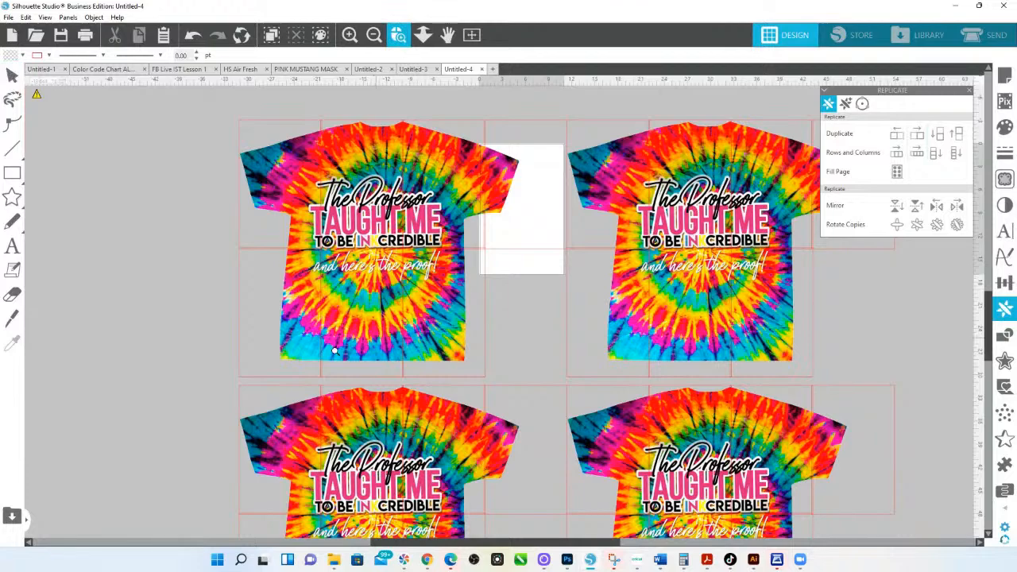
left_click_drag(178, 359, 920, 411)
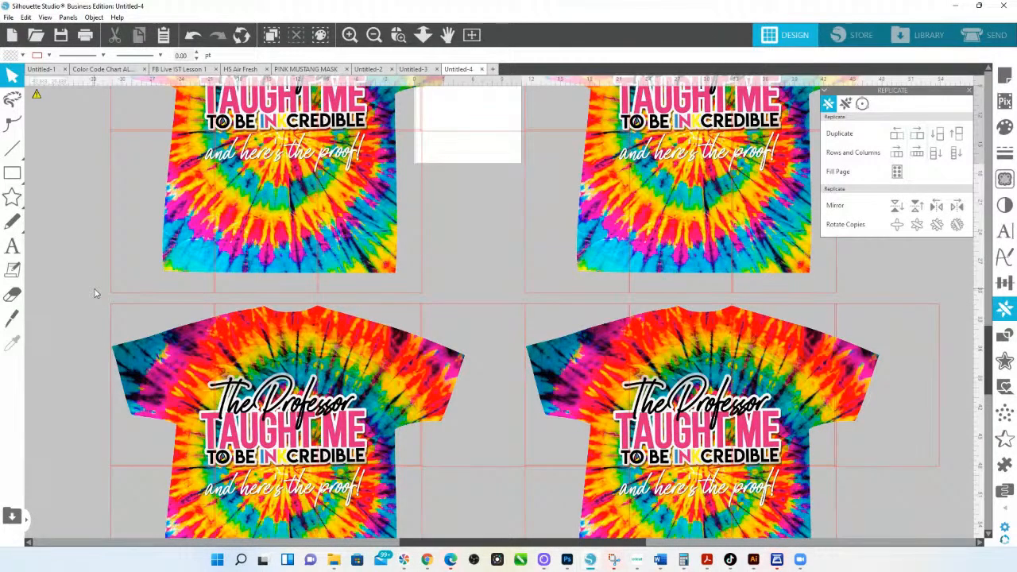
left_click_drag(102, 294, 934, 310)
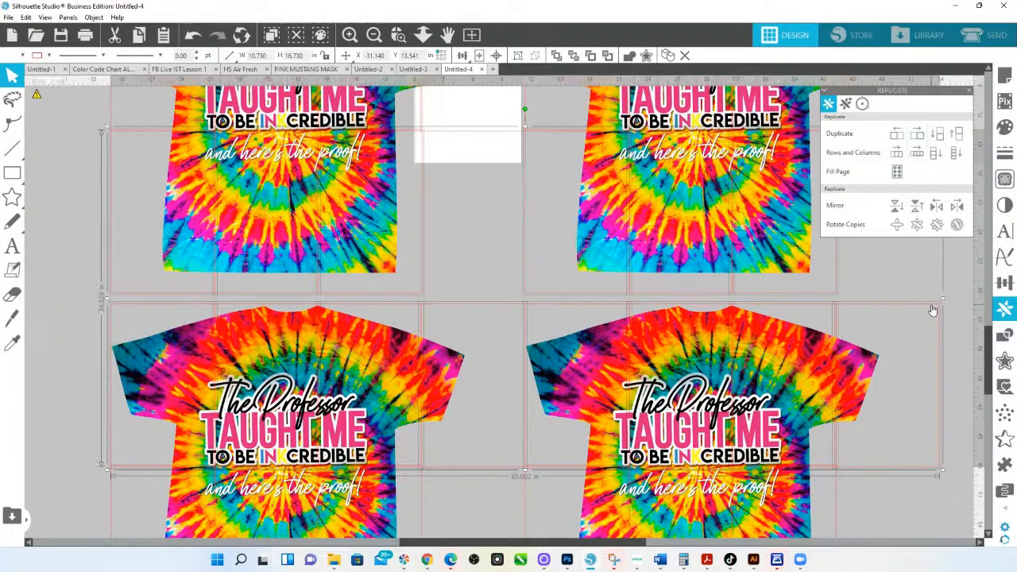
left_click(933, 309)
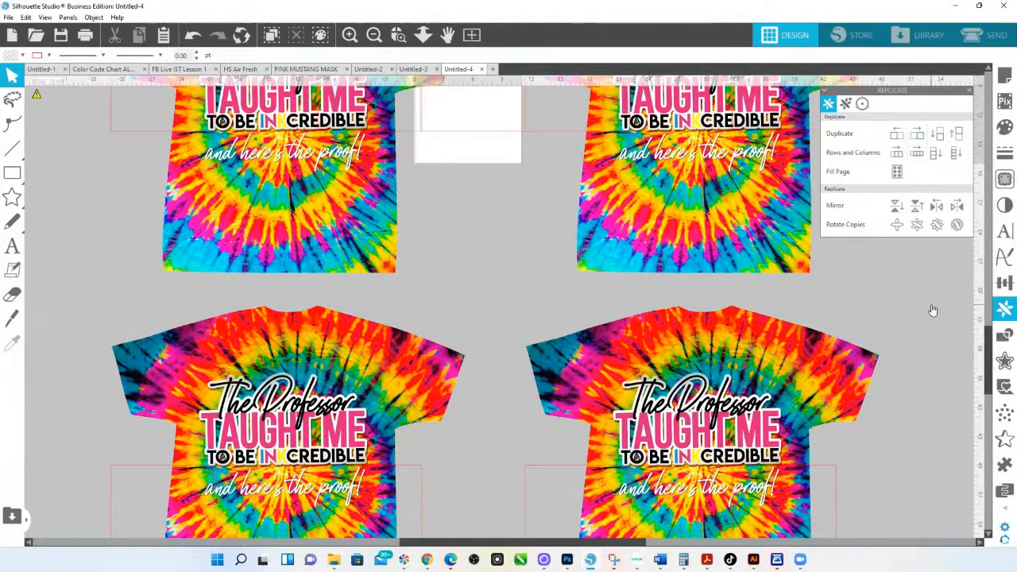
Delete the second and fourth rectangles from the upper-left shirt and the first and third from the upper-right shirt
scroll(127, 169, "up", 3)
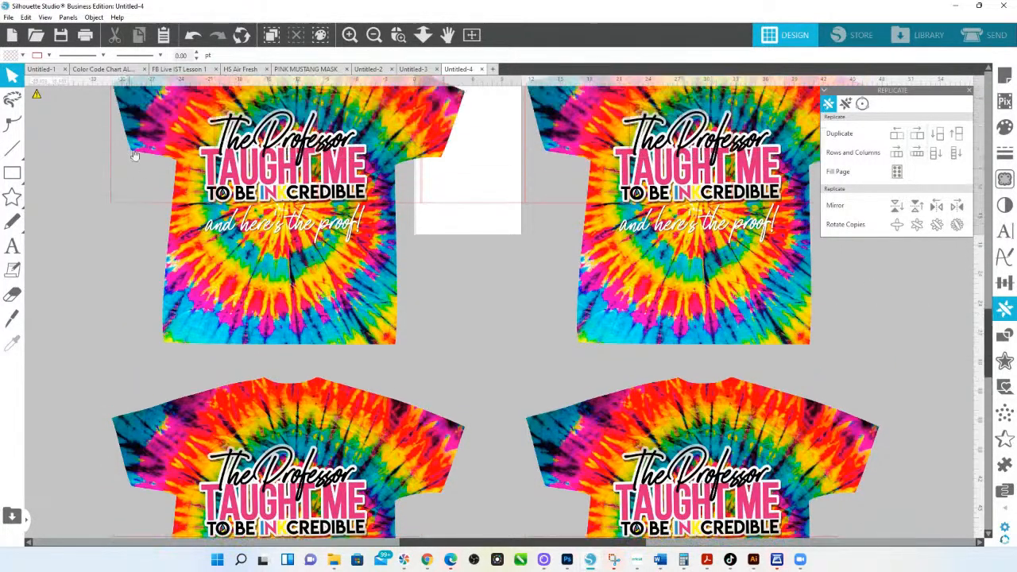
scroll(135, 151, "up", 1)
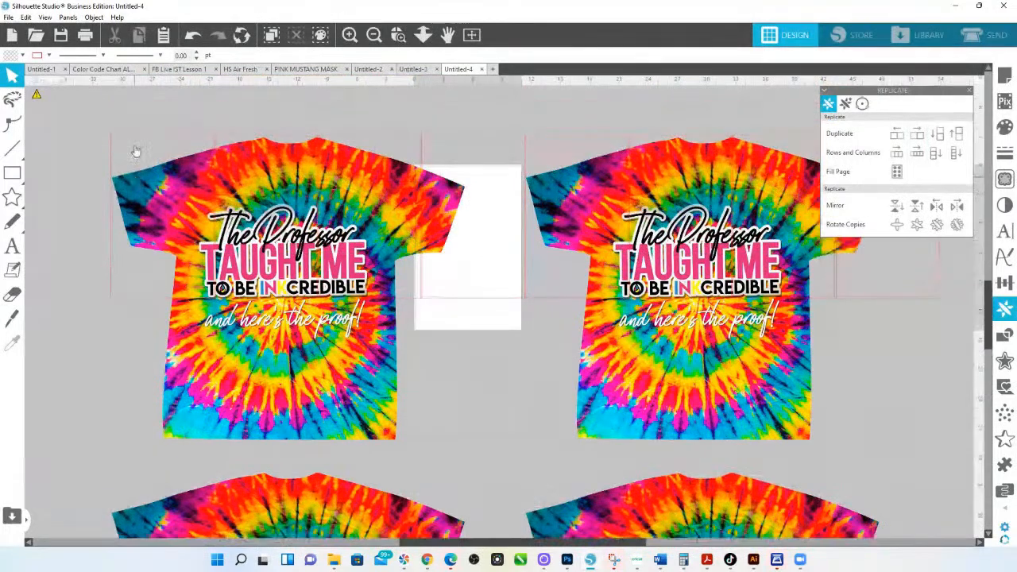
left_click(242, 143)
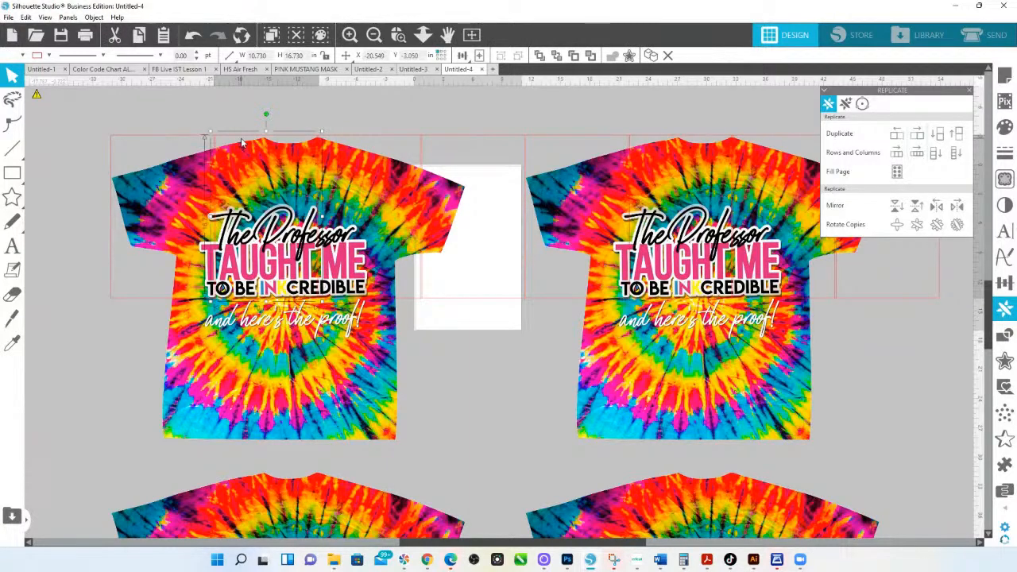
left_click(472, 162, "shift")
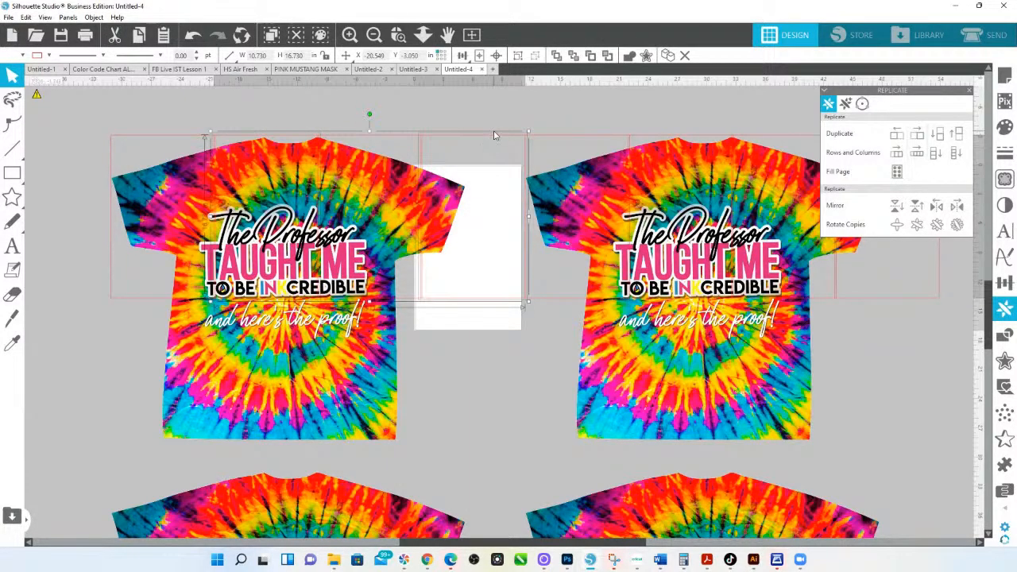
left_click(572, 161, "shift")
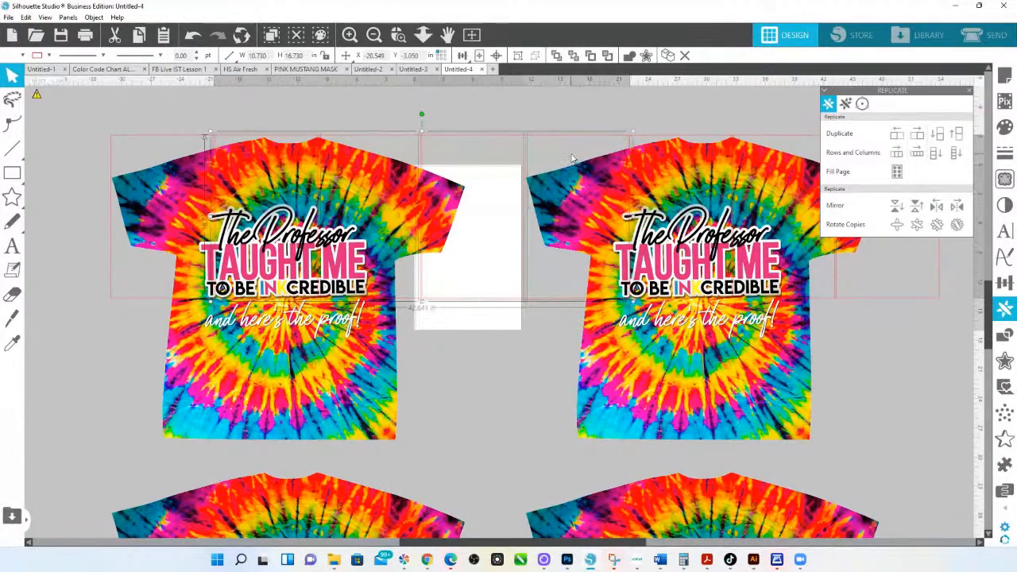
left_click(778, 147, "shift")
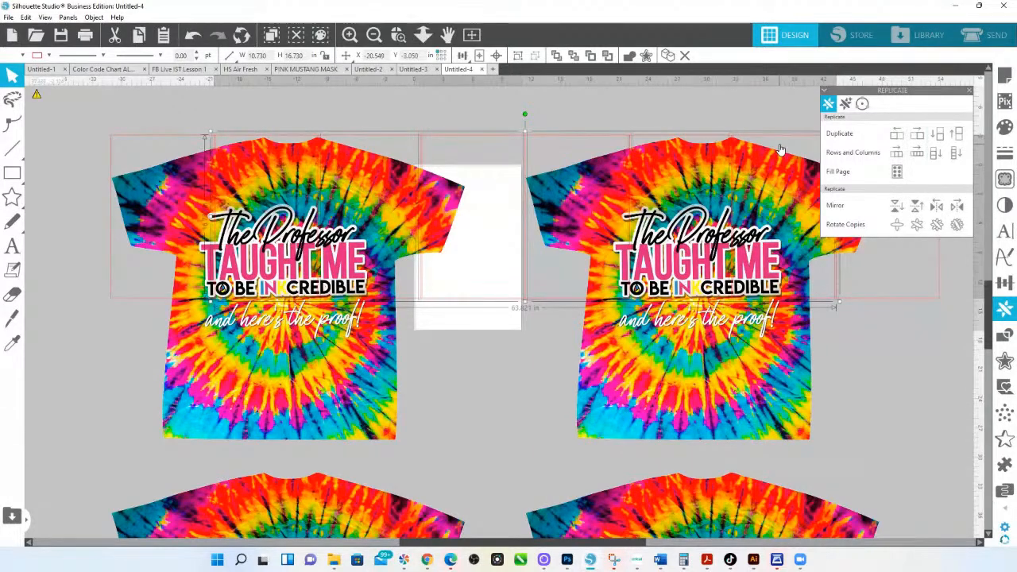
key("Escape")
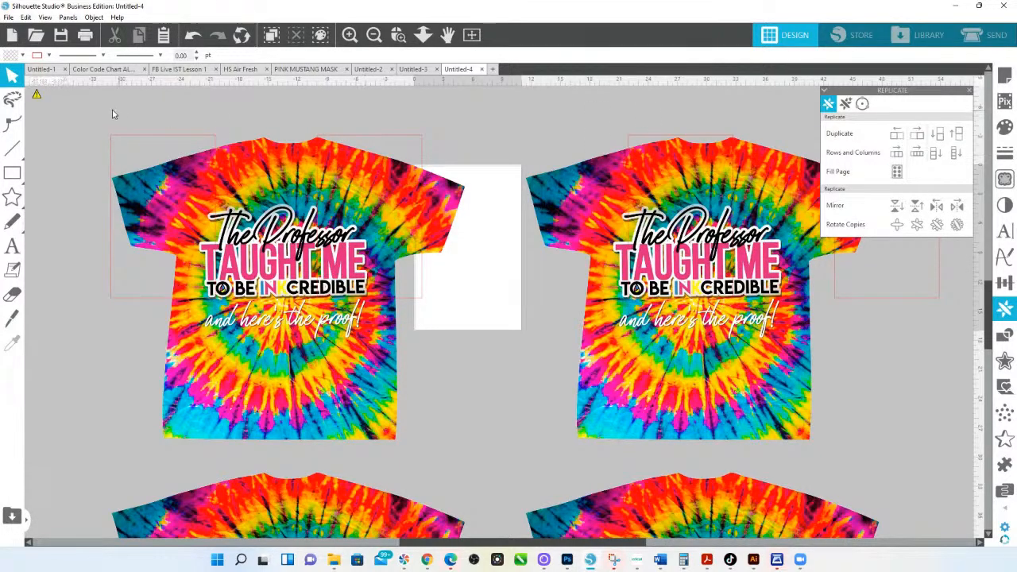
Crop the upper-left shirt and the upper-right shirt to the two rectangles remaining on each
left_click(400, 267)
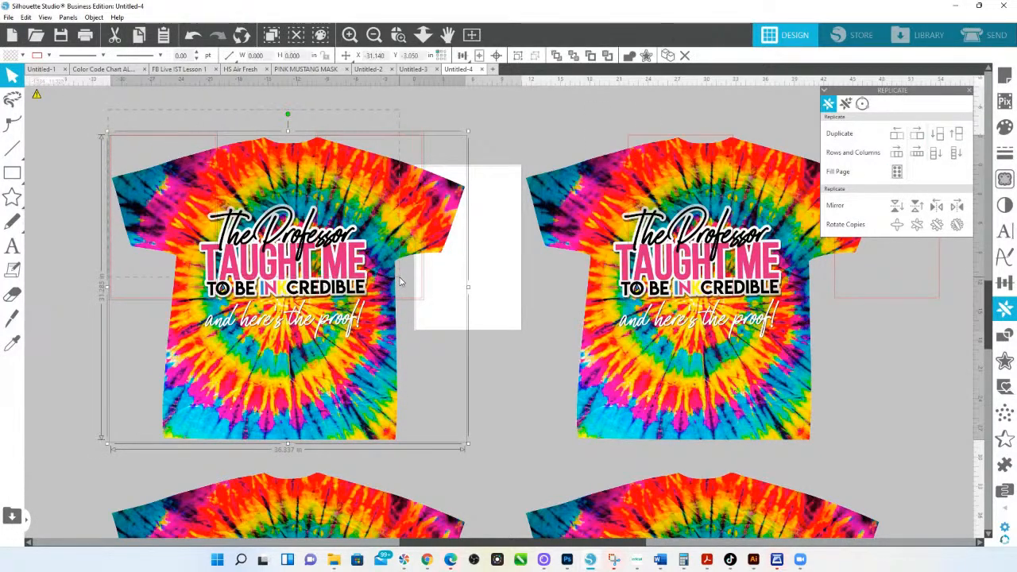
left_click(1005, 336)
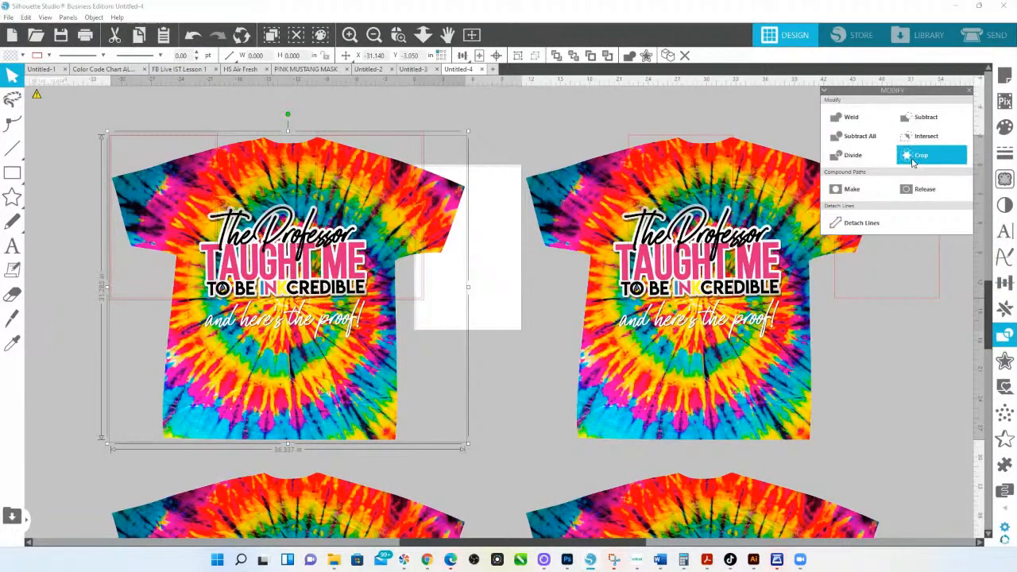
left_click(914, 157)
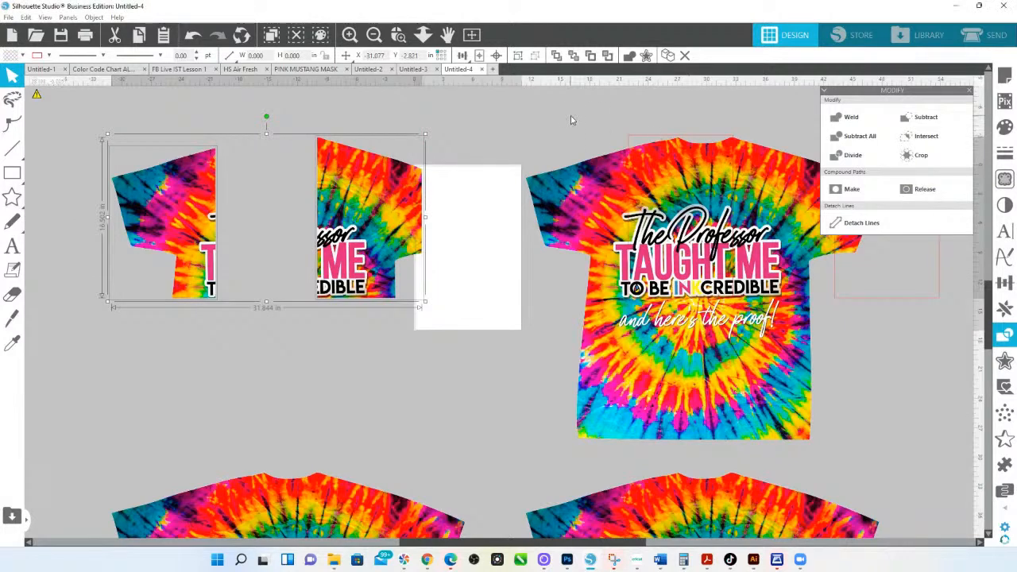
left_click(820, 197)
left_click(874, 286, "shift")
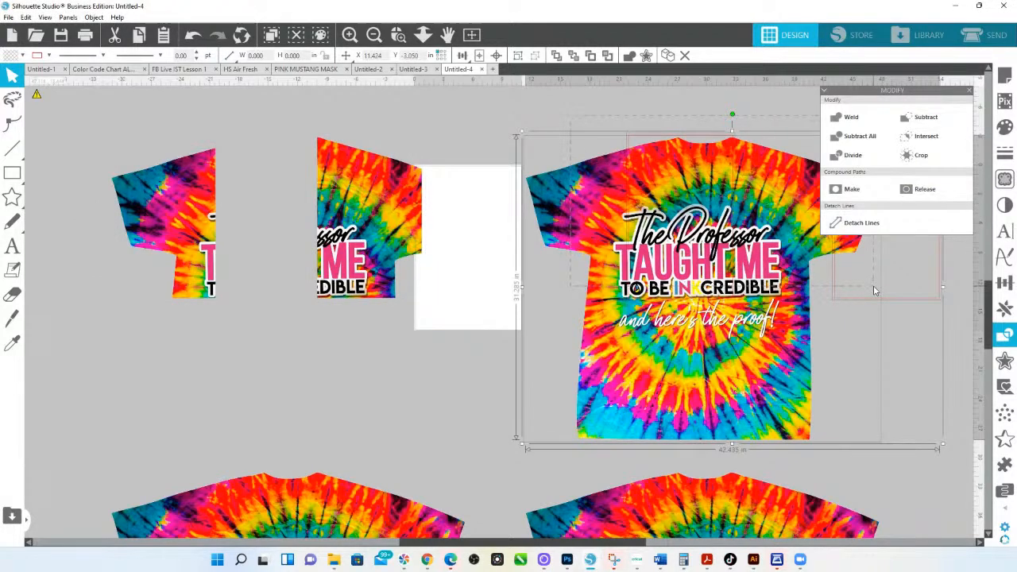
left_click(914, 157)
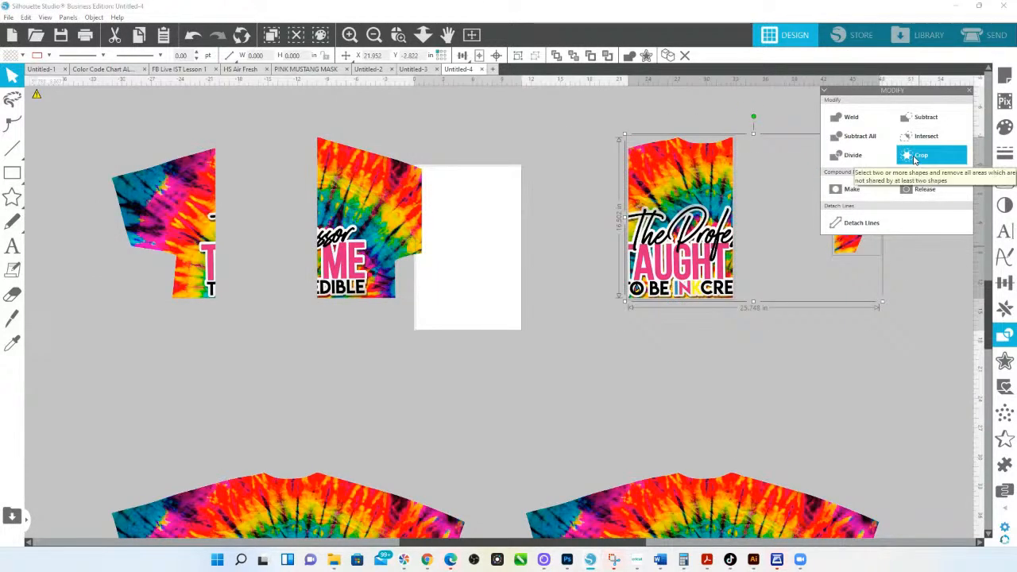
Delete the middle rectangle from the lower-left shirt and both outer rectangles from the lower-right shirt
scroll(592, 334, "down", 3)
scroll(589, 338, "down", 4)
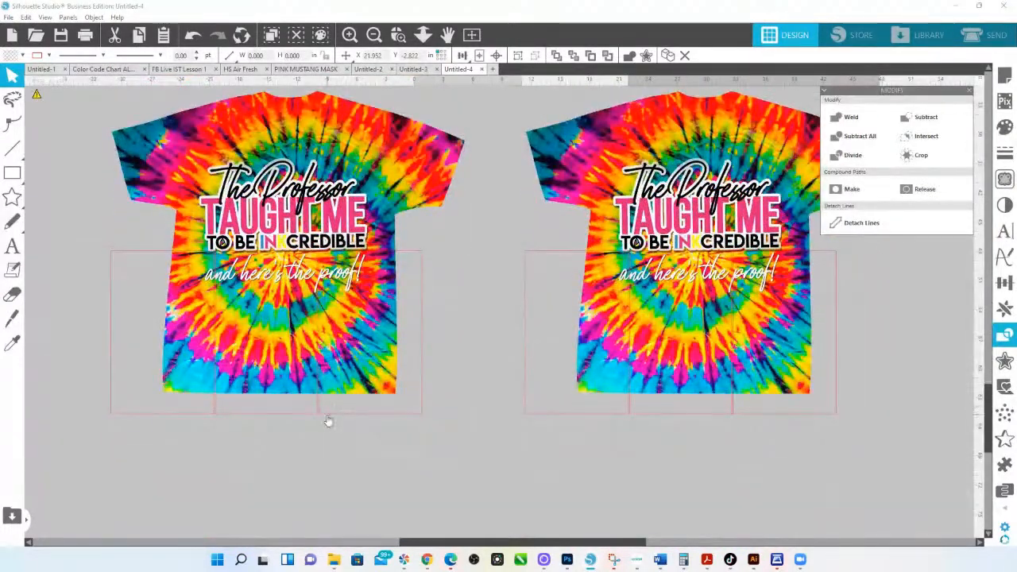
left_click(286, 410)
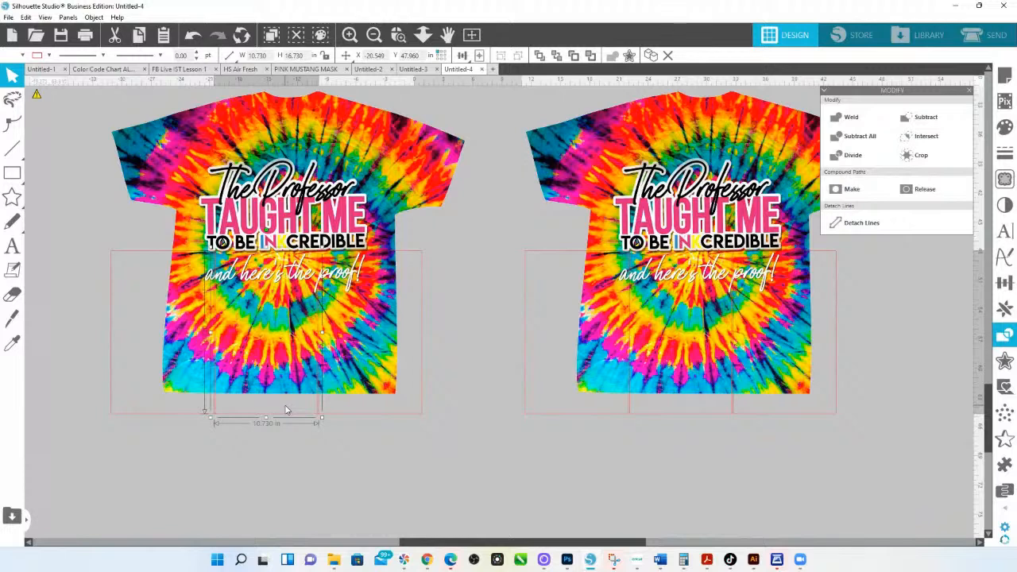
left_click(546, 295, "shift")
left_click(820, 285, "shift")
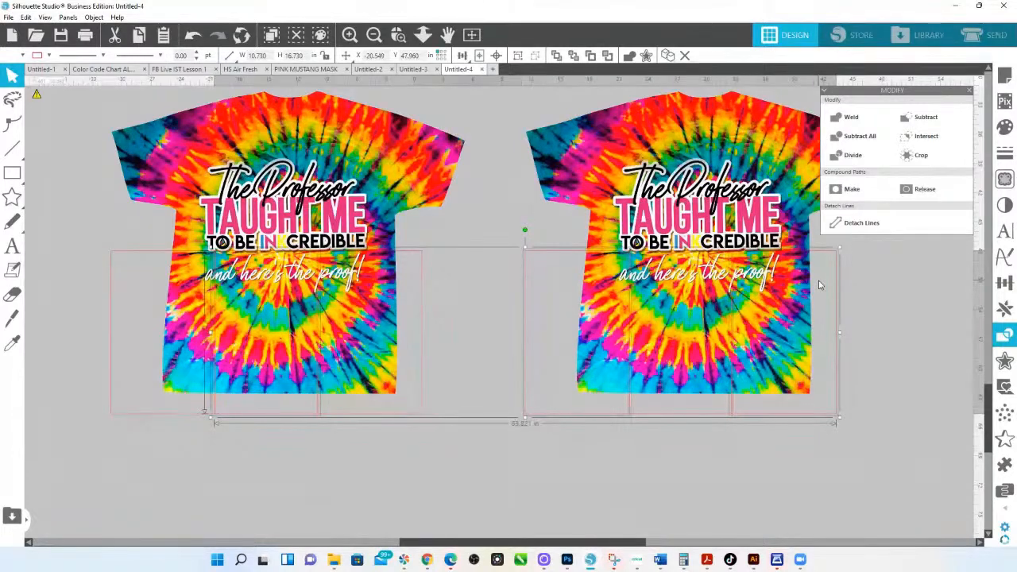
key("Delete")
Crop the lower-left shirt to its two outer rectangles and the lower-right shirt to its middle rectangle
left_click(348, 354)
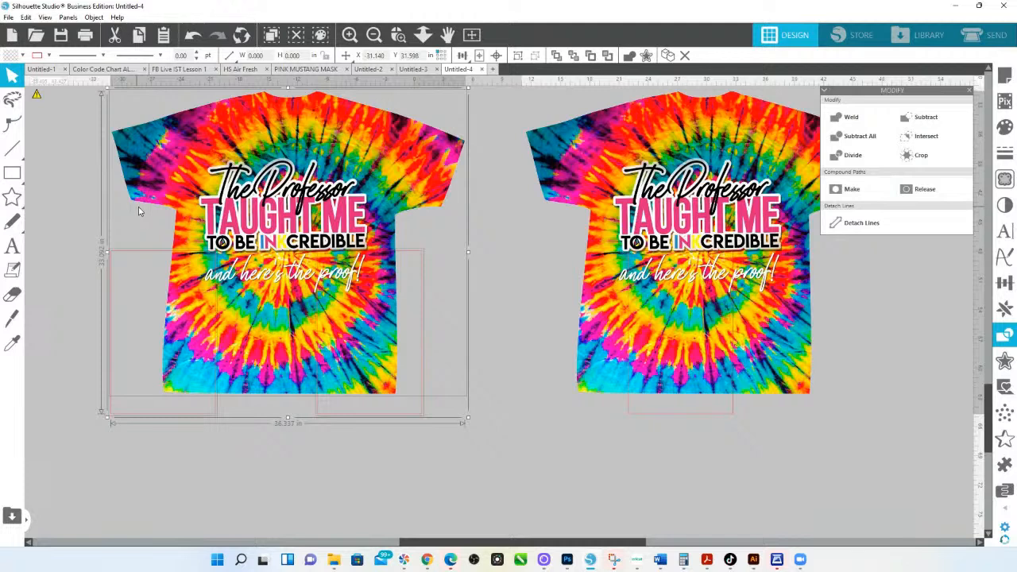
left_click(924, 157)
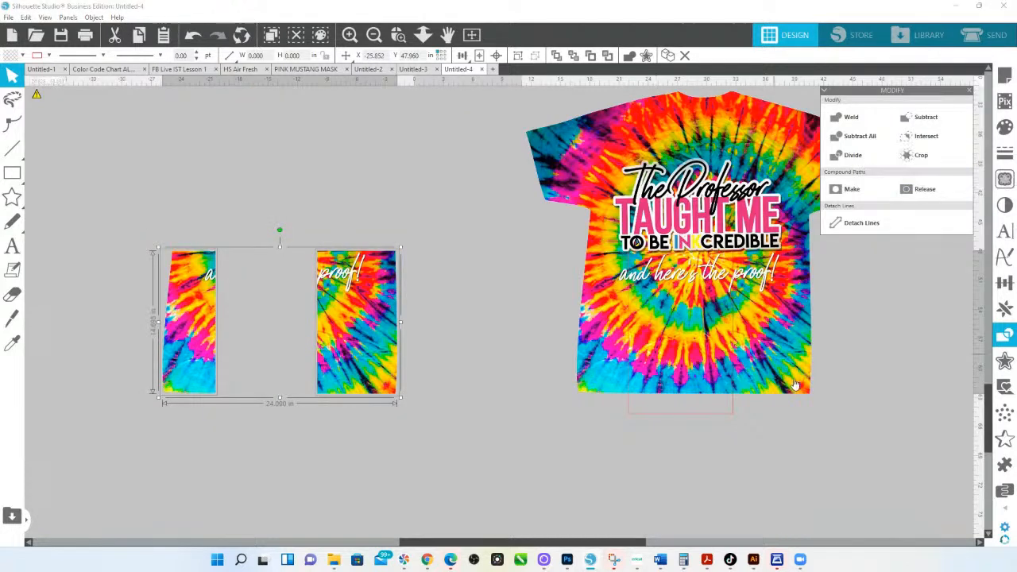
left_click_drag(861, 451, 711, 284)
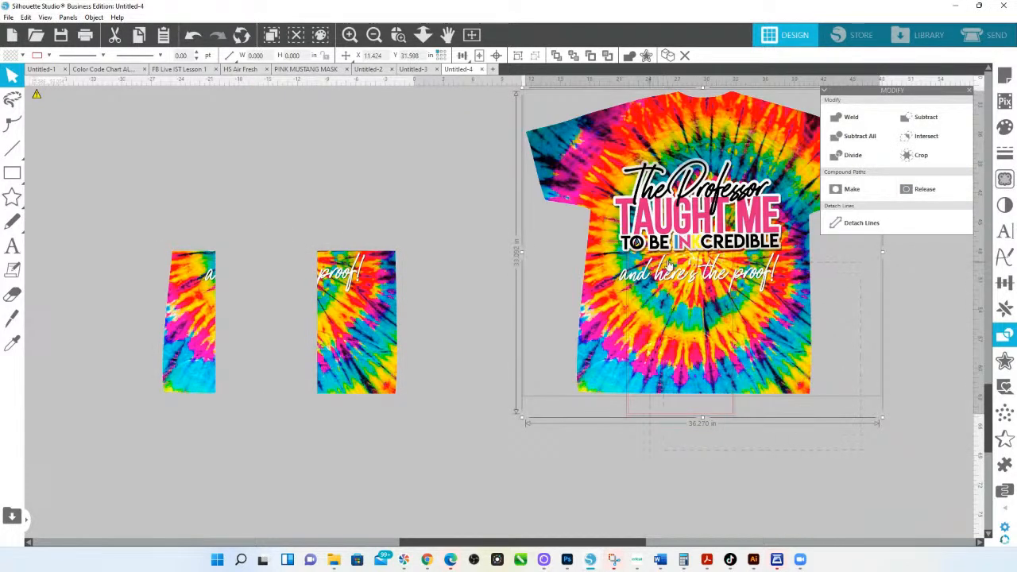
left_click(920, 158)
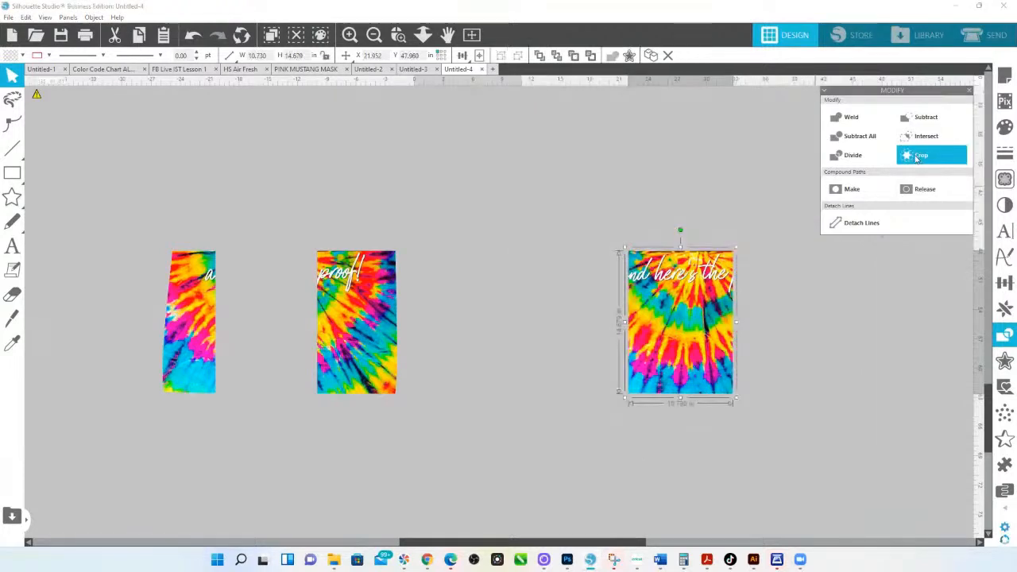
Move the two wider lower panels up near the upper panels and place the narrow lower-left strip beside the small sleeve piece
left_click(422, 34)
left_click_drag(478, 264, 459, 157)
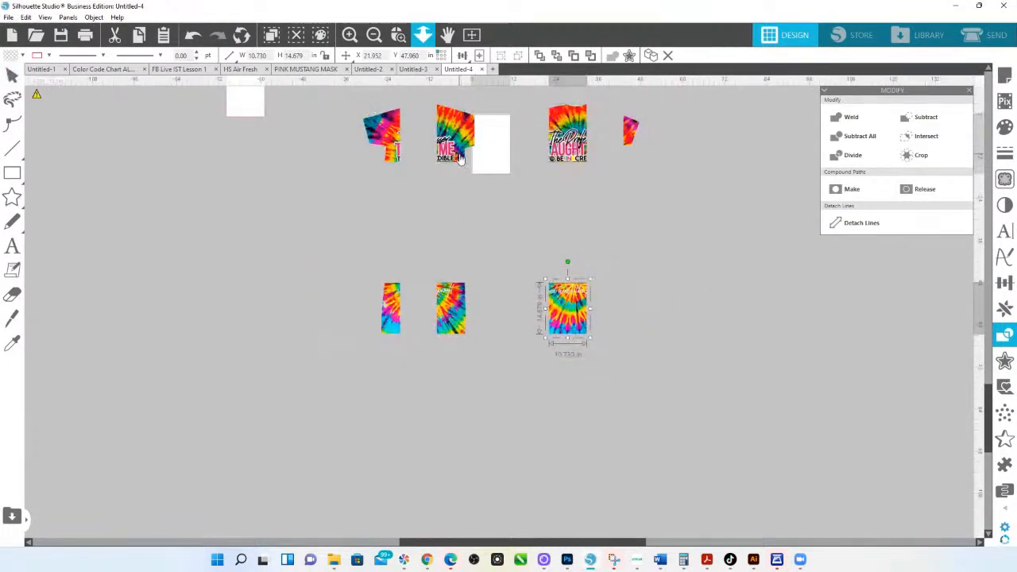
left_click_drag(573, 309, 570, 239)
left_click_drag(454, 330, 453, 248)
left_click_drag(395, 311, 613, 157)
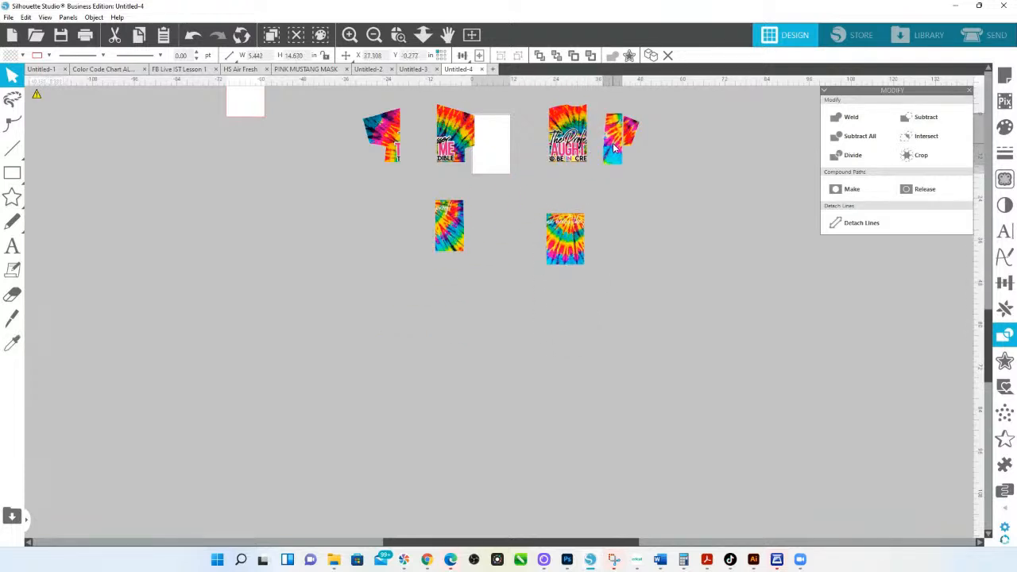
left_click(532, 274)
scroll(525, 266, "up", 2)
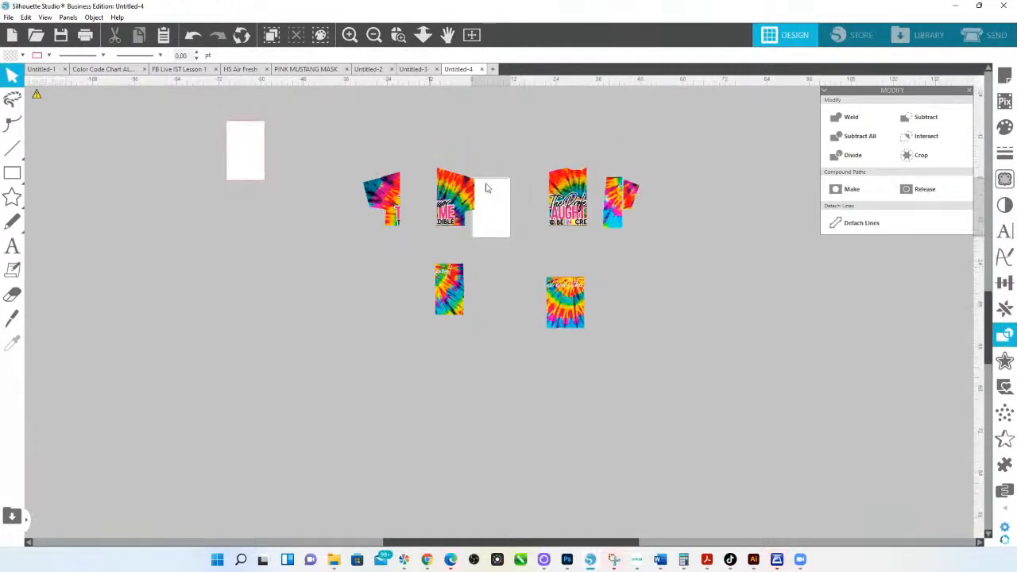
Create a square-cornered internal offset of the 11 by 17 inch rectangle, about 10.73 by 16.73 inches, and move it right of the original
left_click(398, 34)
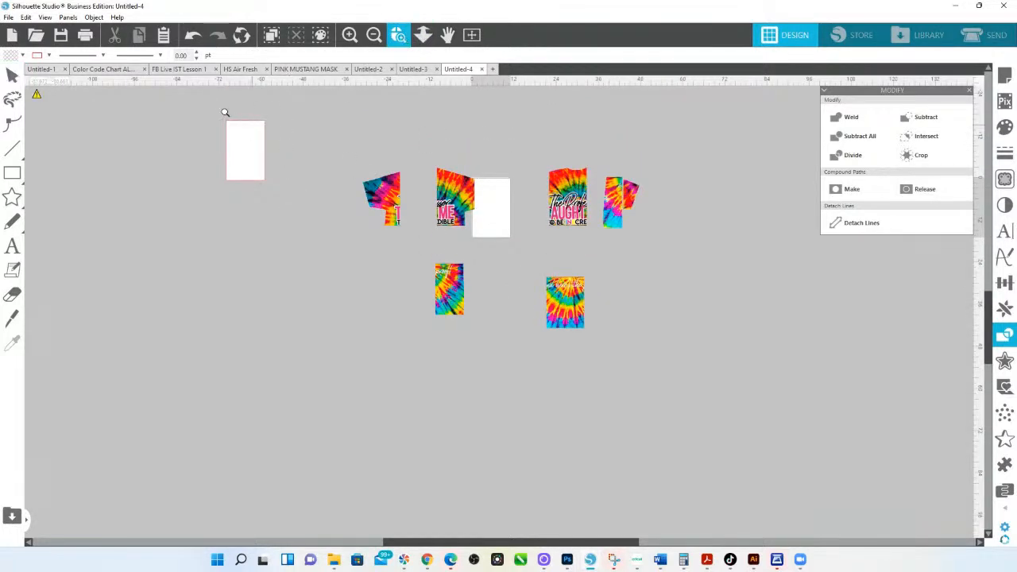
left_click_drag(311, 182, 212, 108)
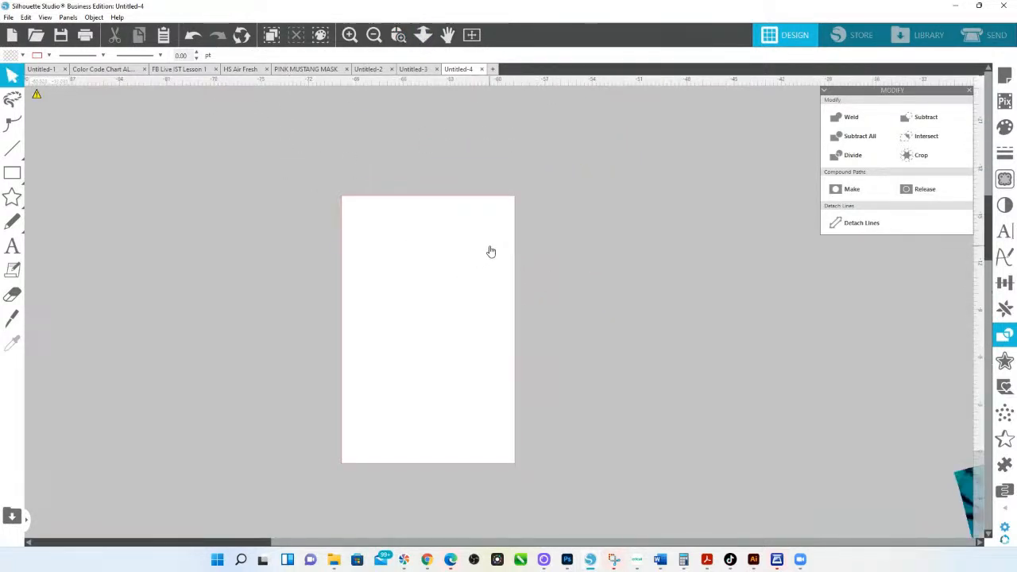
left_click(459, 250)
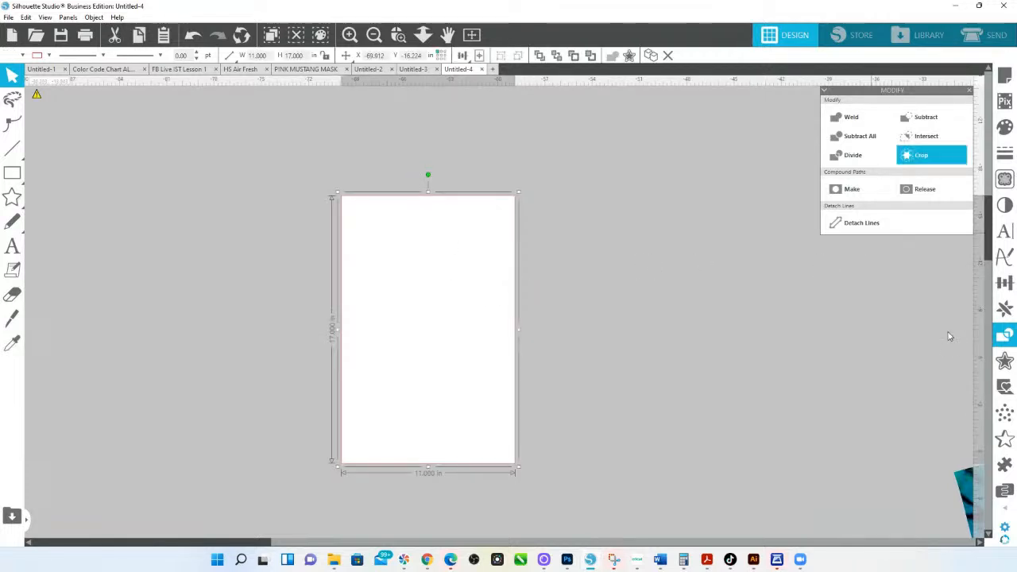
left_click(1004, 360)
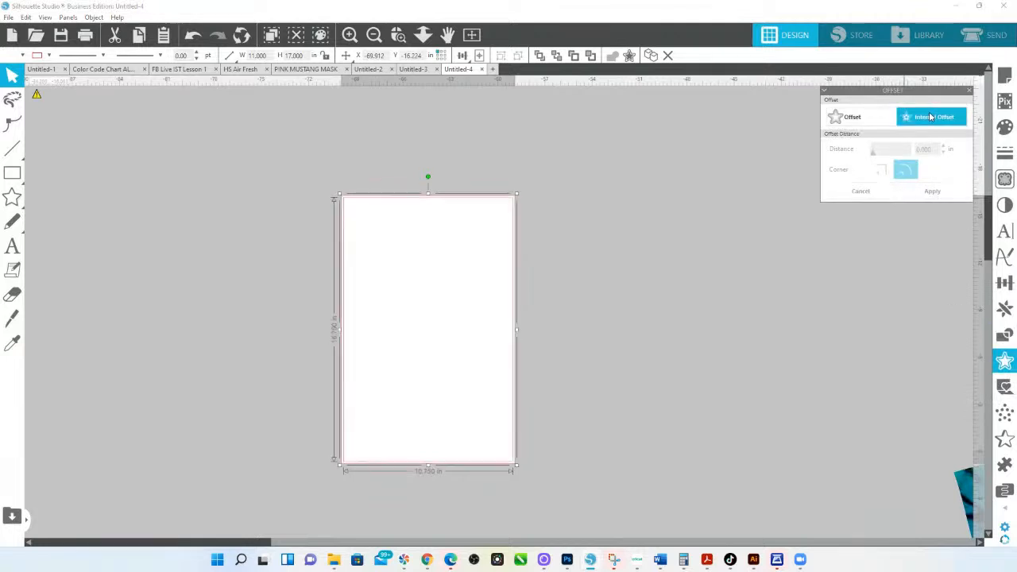
left_click(931, 117)
left_click(944, 148)
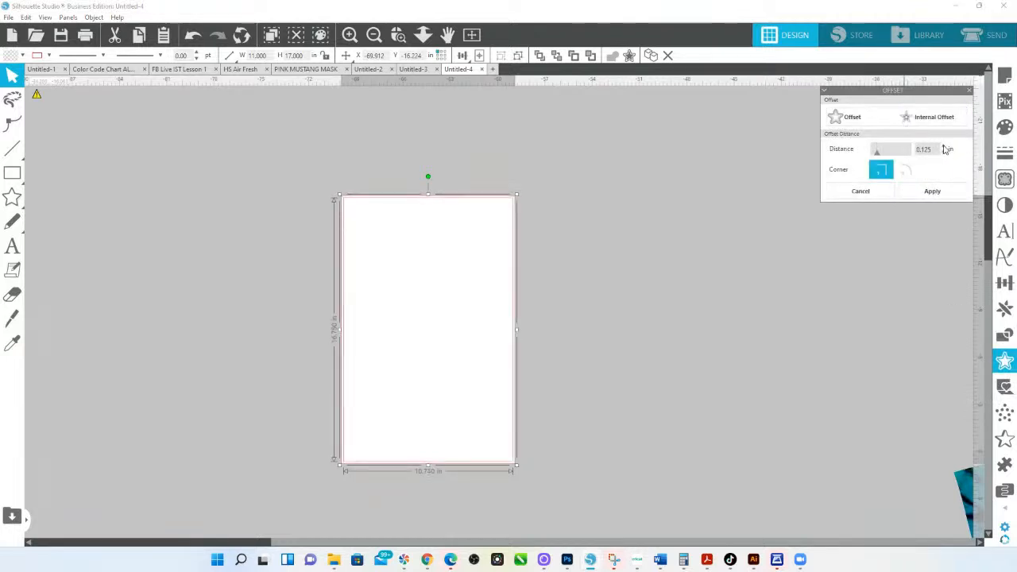
left_click(928, 190)
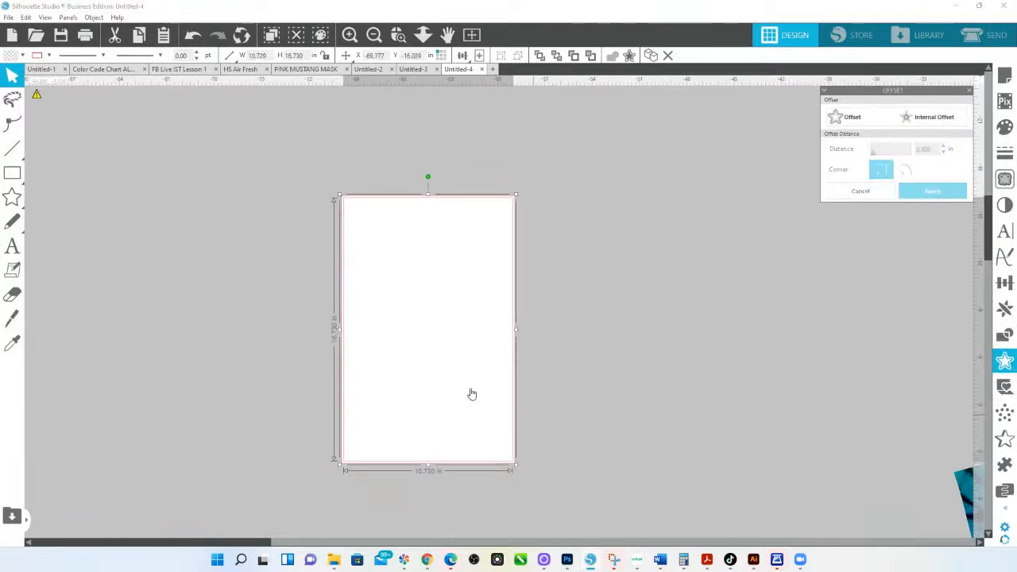
left_click(1005, 127)
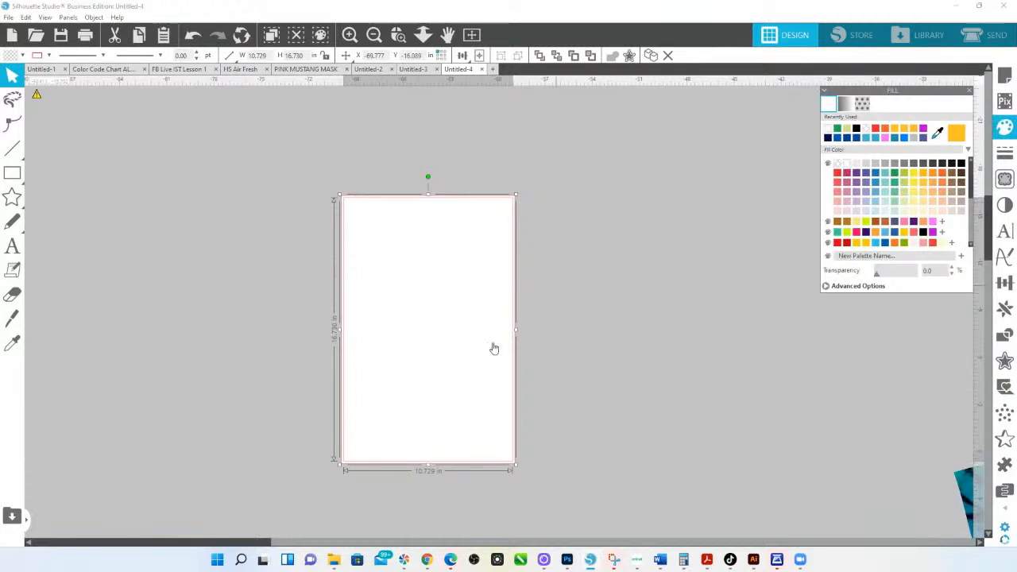
left_click_drag(482, 336, 784, 364)
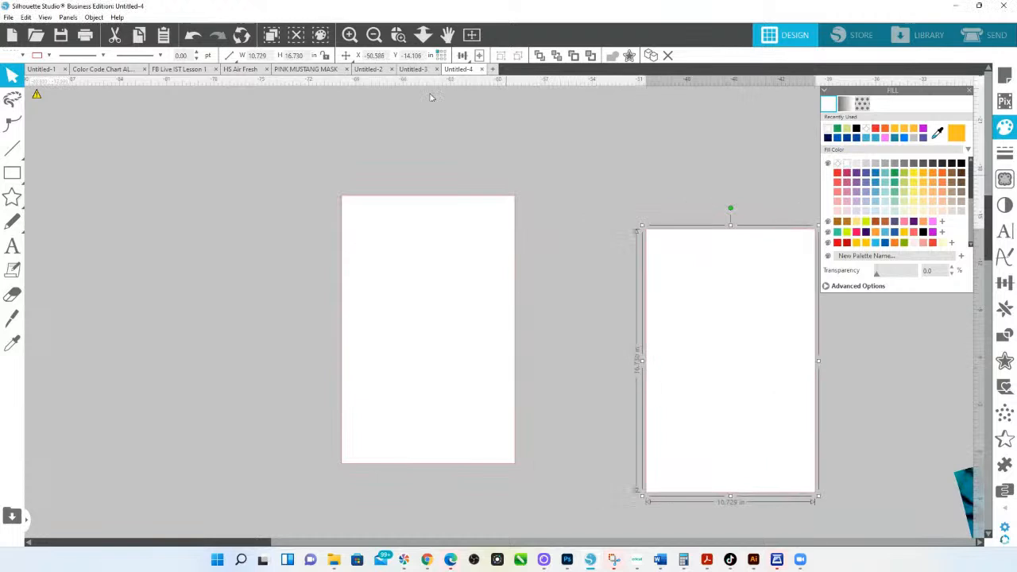
Center the upper panel containing "ME" and the right-hand sleeve on the page
left_click(423, 34)
left_click_drag(564, 357, 495, 163)
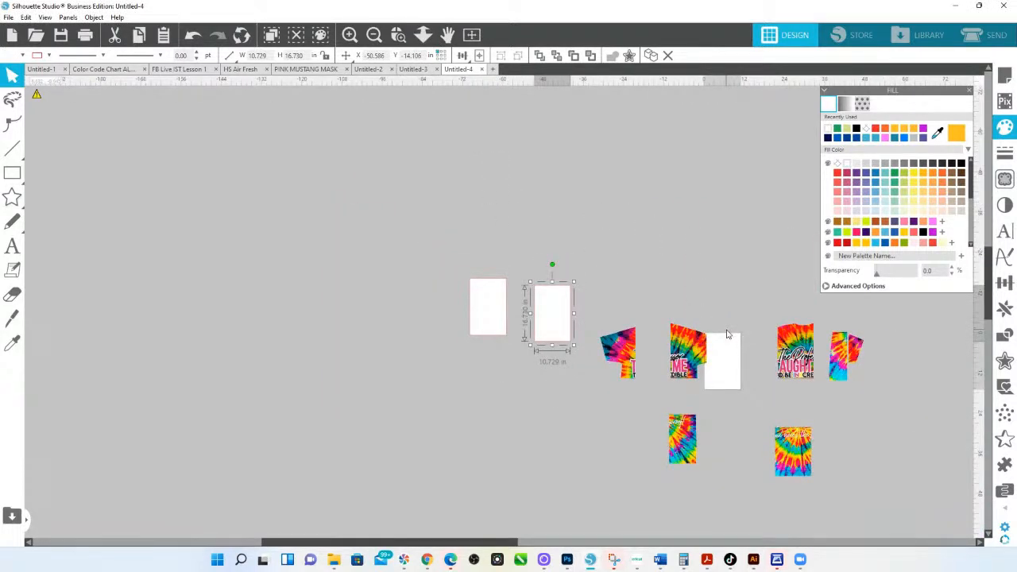
left_click(399, 35)
left_click_drag(612, 318, 911, 501)
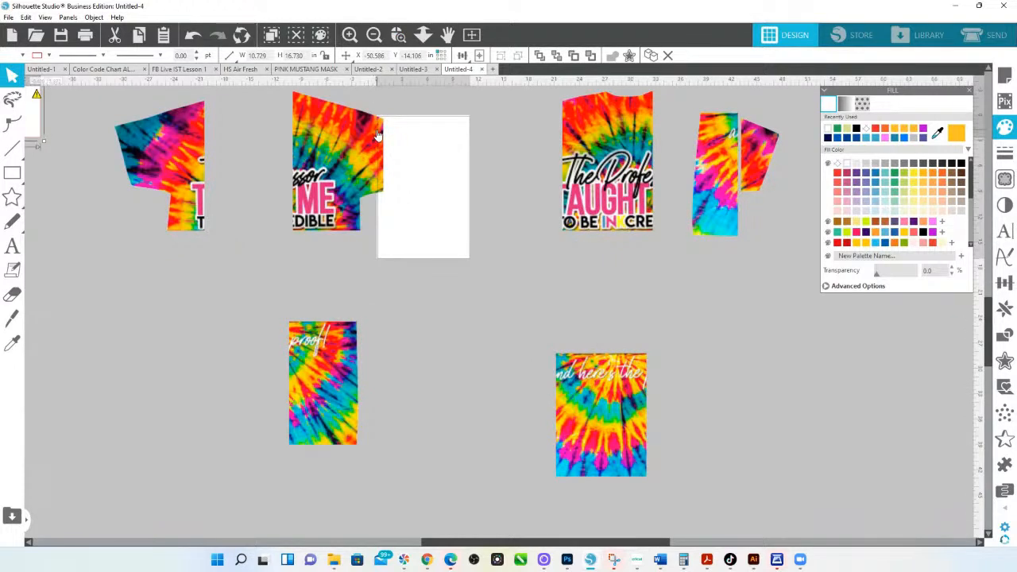
left_click(337, 157)
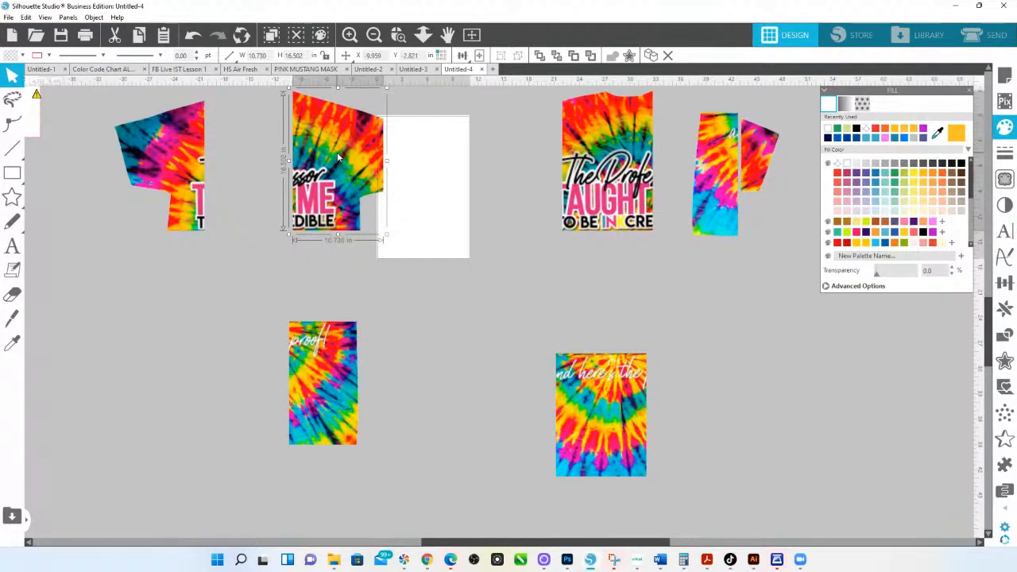
left_click(479, 55)
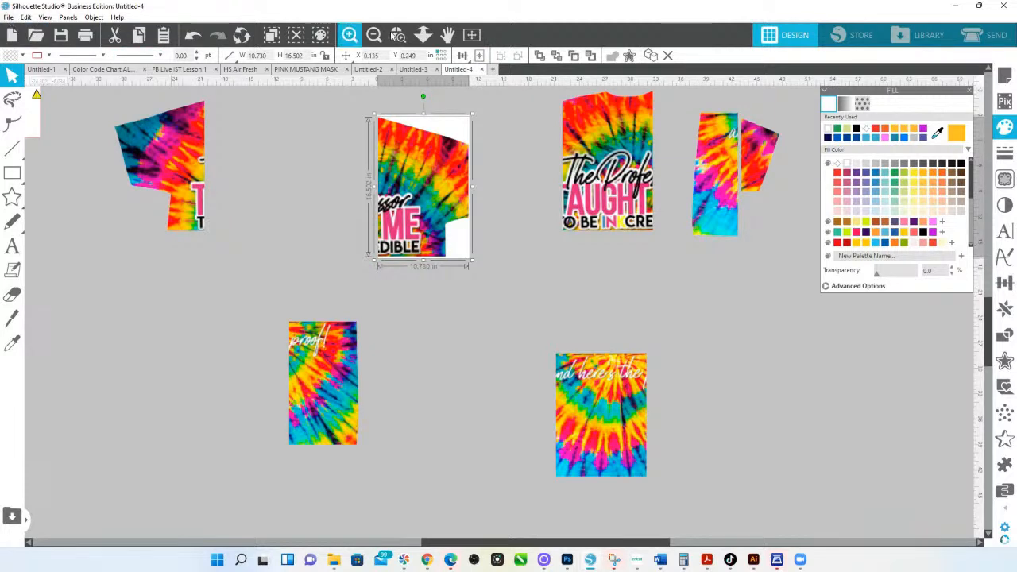
Inspect the centered panel's edge margins along its length and nudge it slightly right to an X position of 0.144 inches
left_click(398, 34)
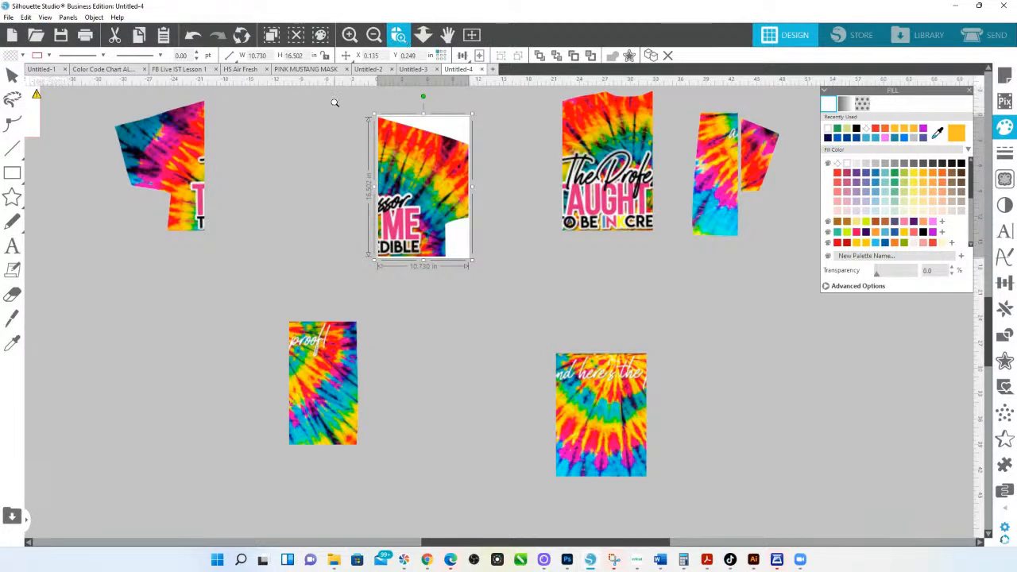
left_click_drag(493, 259, 494, 261)
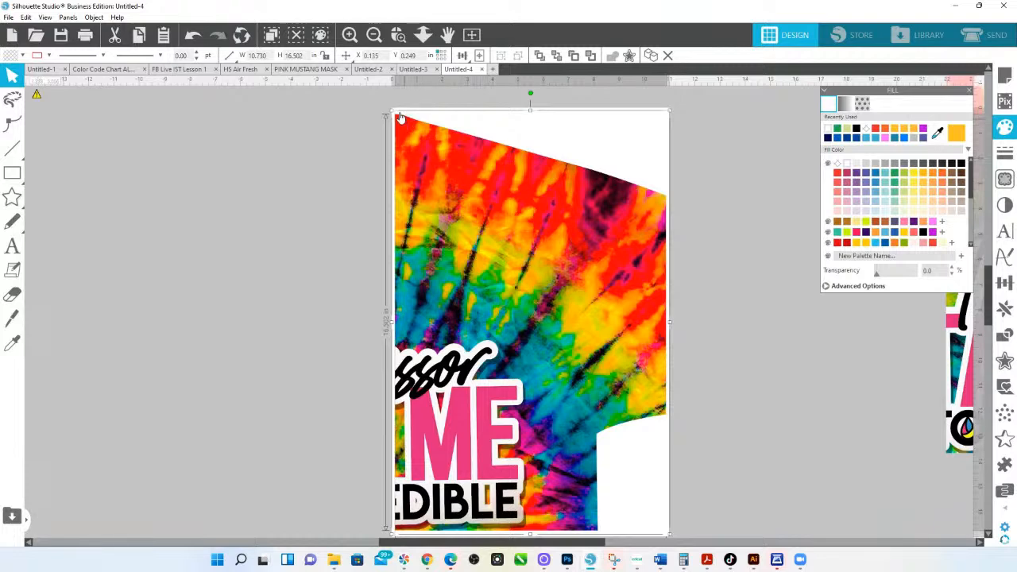
left_click(423, 34)
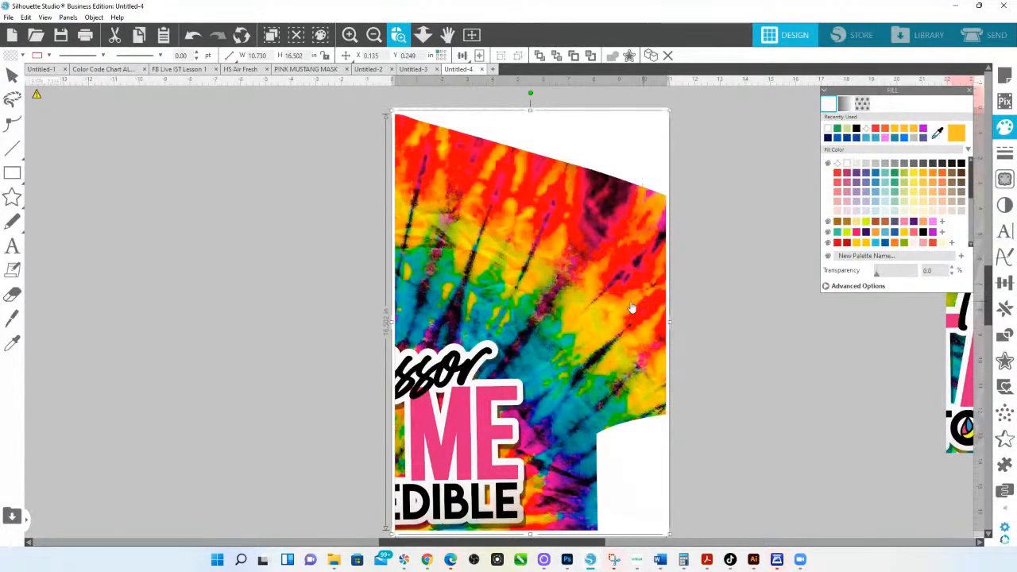
left_click_drag(632, 308, 267, 116)
scroll(263, 148, "up", 9)
left_click(213, 196)
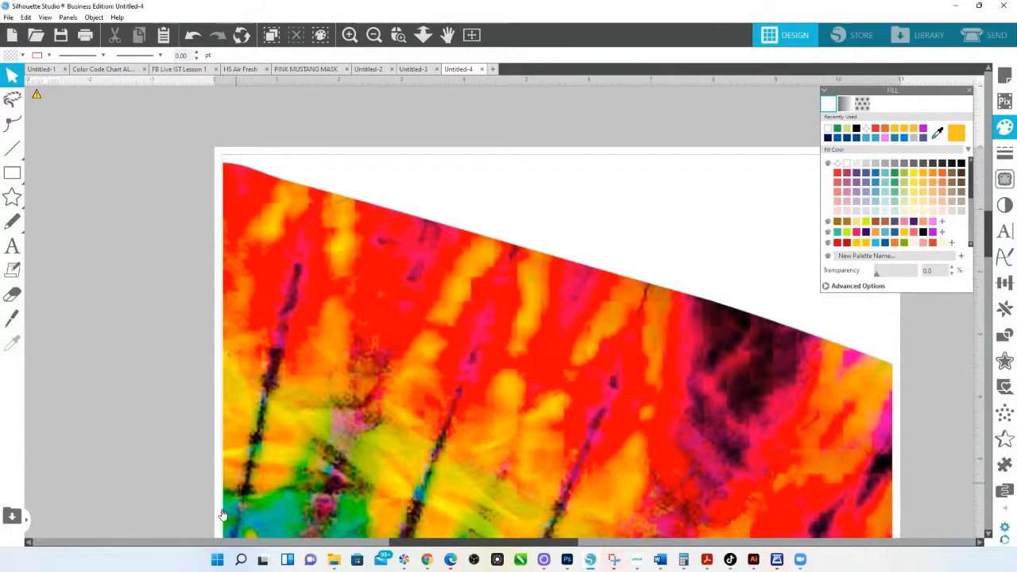
scroll(223, 494, "down", 4)
scroll(223, 494, "down", 20)
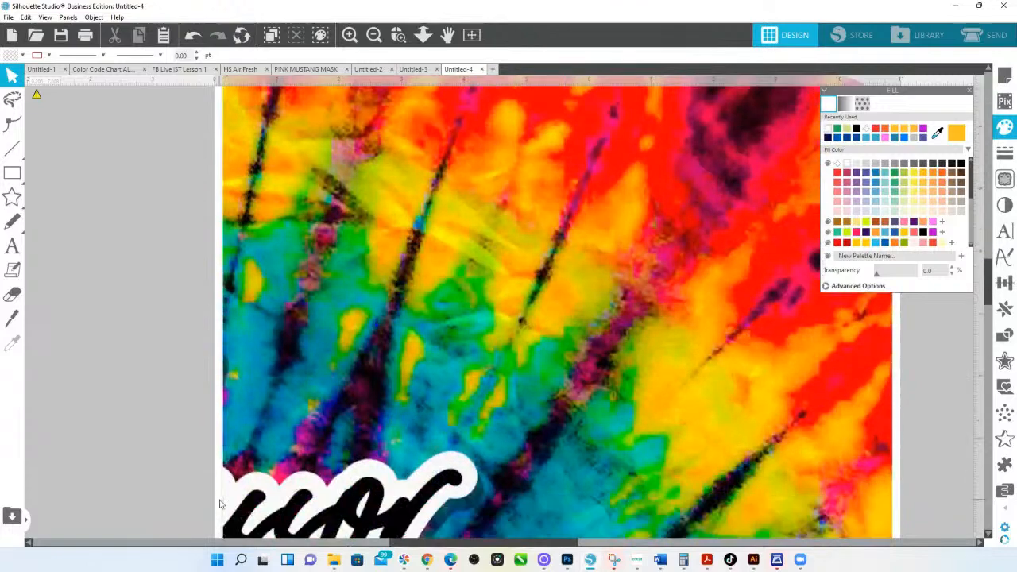
scroll(225, 499, "down", 15)
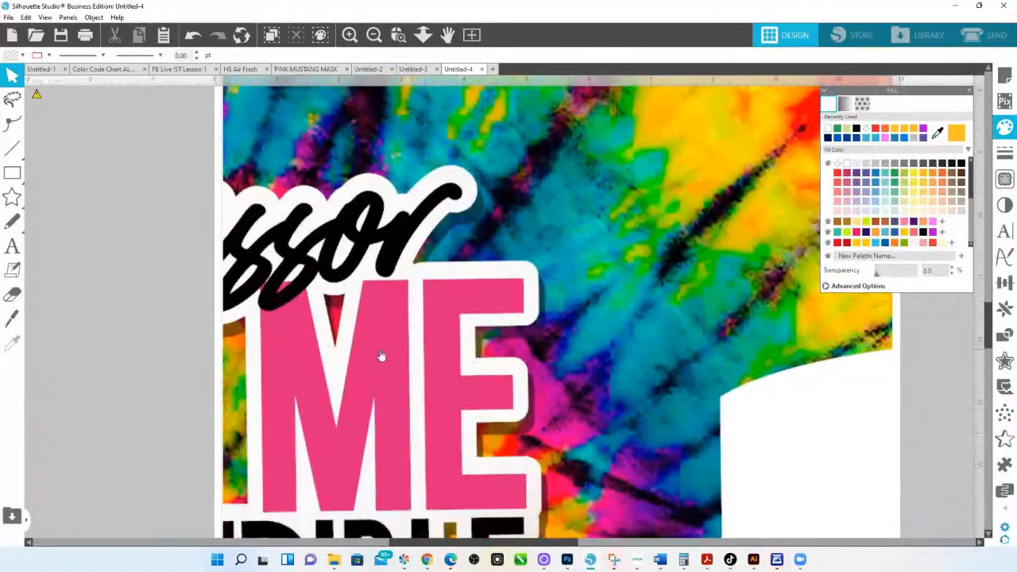
left_click(781, 328)
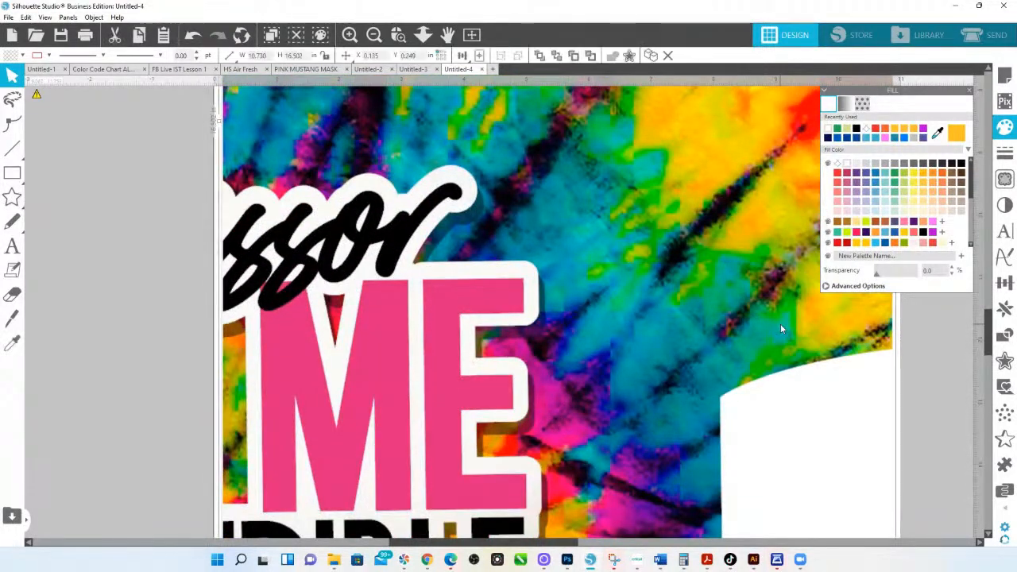
key("Right")
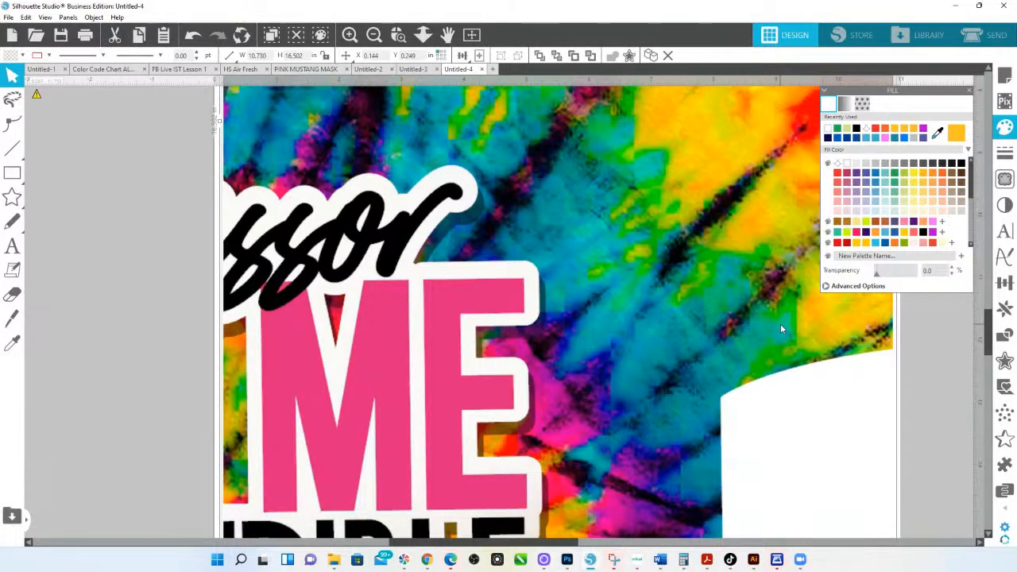
Move the "ME" panel off the page to the empty area above it
left_click(423, 34)
left_click(462, 294)
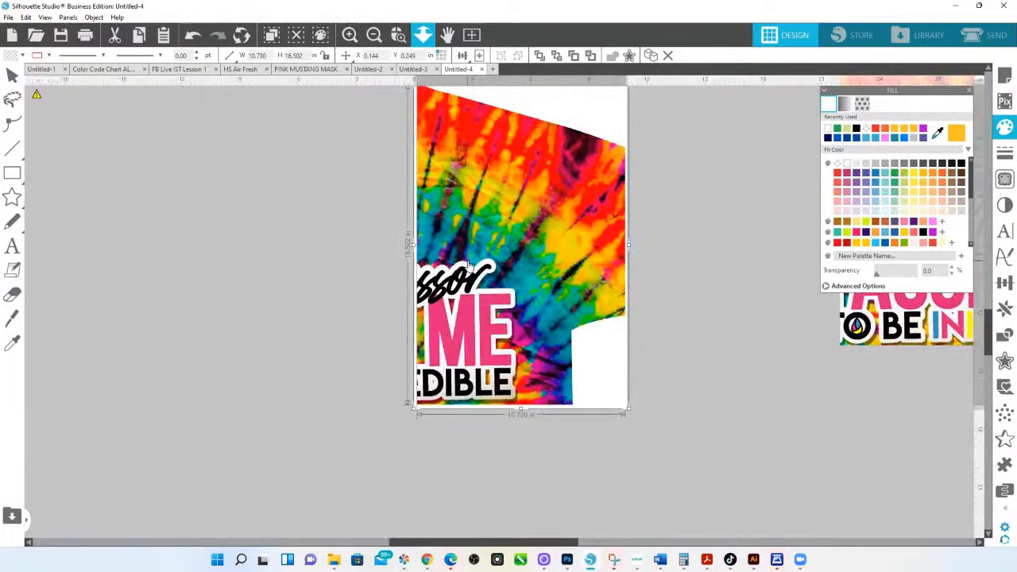
scroll(471, 113, "up", 1)
left_click(429, 37)
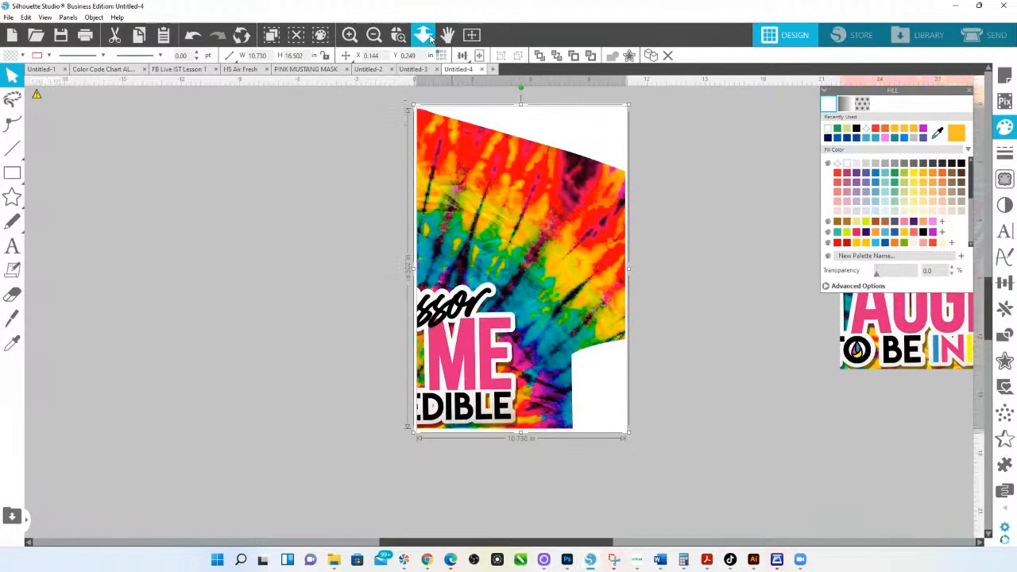
left_click(469, 145)
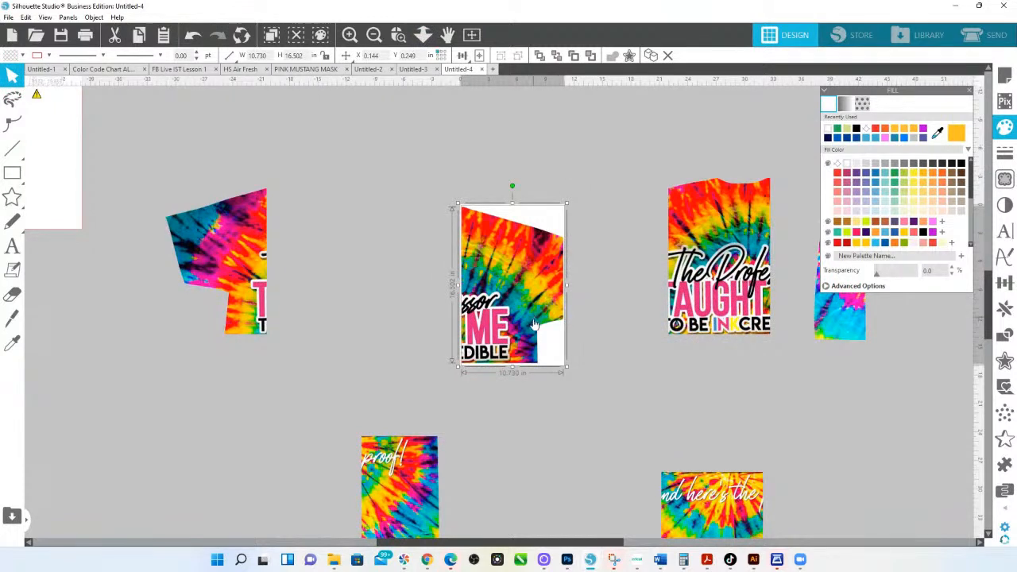
left_click_drag(506, 333, 502, 123)
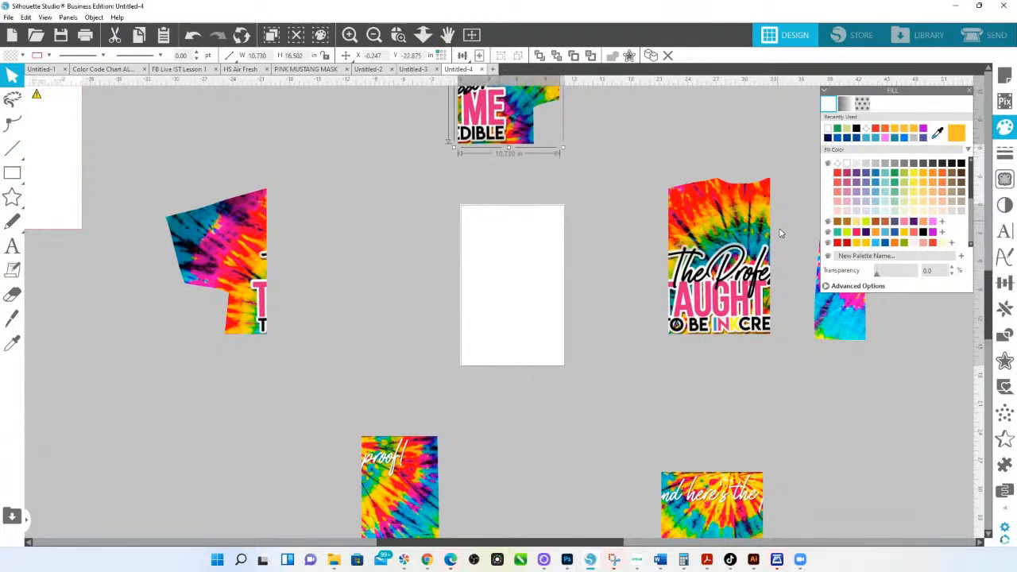
Center the upper panel with "The Profe" and "AUGHT" on the page and move it off above the page
left_click(723, 232)
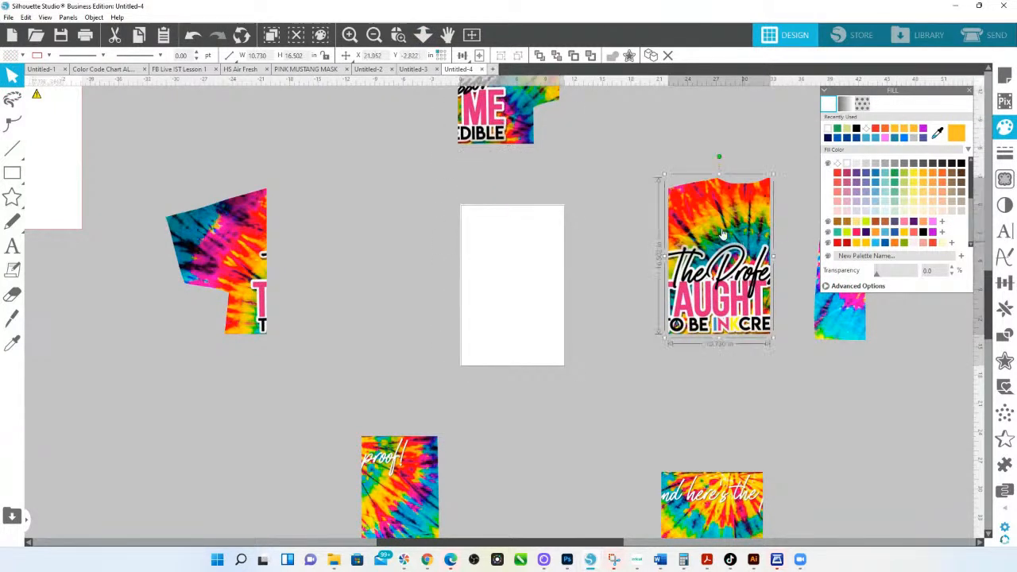
left_click(480, 55)
left_click_drag(522, 312, 506, 138)
Center the upper-left sleeve panel on the page and move it off above the page with the others
left_click(243, 241)
left_click(480, 55)
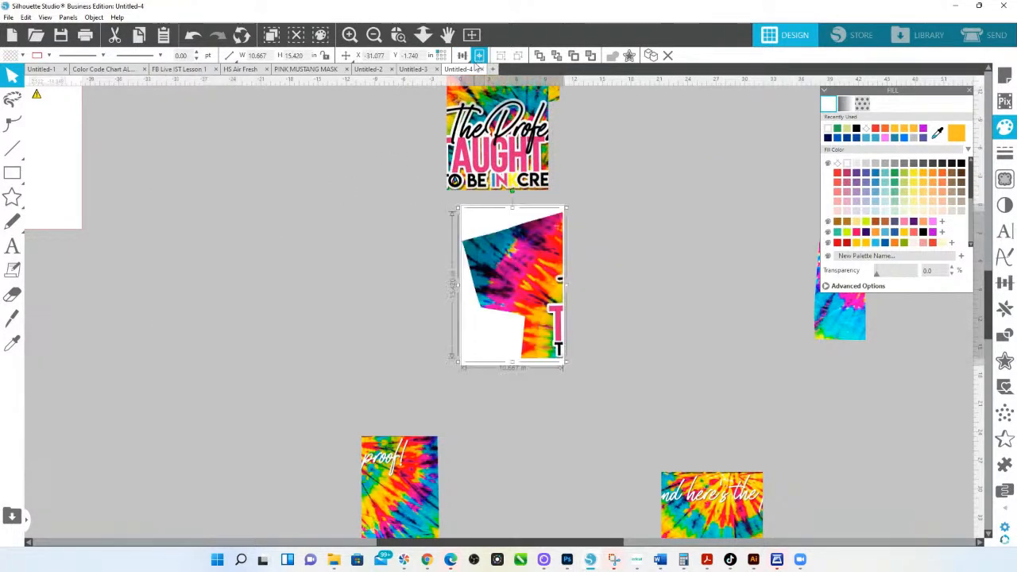
left_click_drag(533, 298, 506, 139)
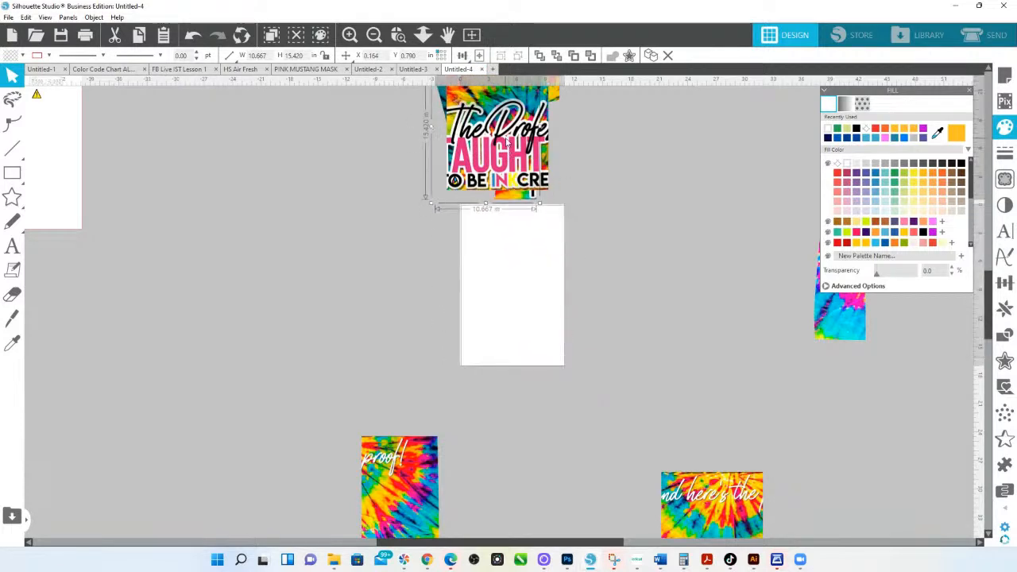
Center the lower panel with "proof!" on the page and move it off above the page onto the stack
left_click(420, 472)
left_click(478, 56)
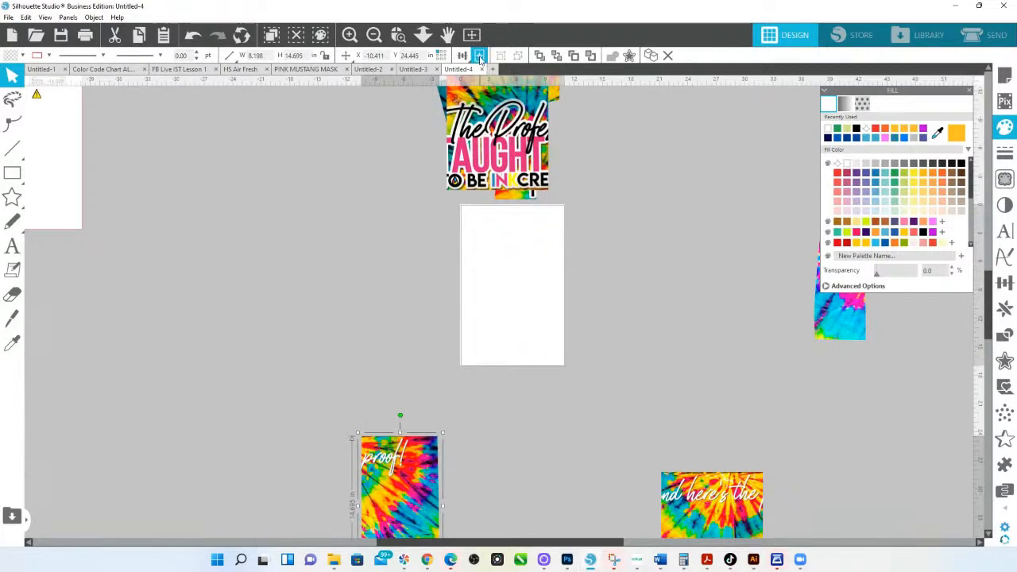
left_click(480, 56)
left_click_drag(500, 265, 477, 100)
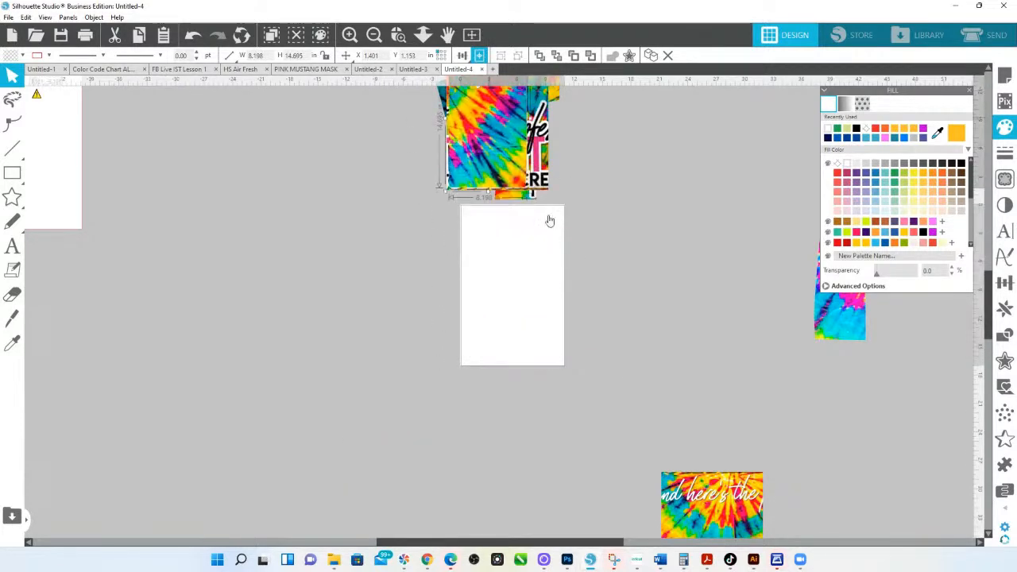
Center the "and here's the" panel on the page and move it off above the page with the others
left_click(688, 507)
left_click(480, 57)
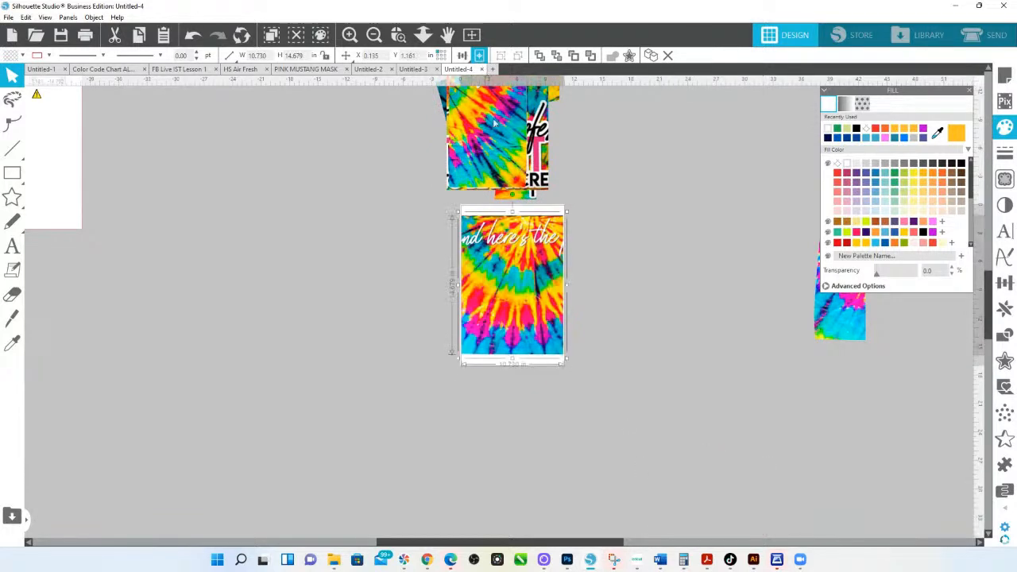
left_click_drag(509, 312, 484, 139)
Move the remaining narrow panel and small sleeve piece onto the page, tilting both slightly so they fit side by side
left_click(847, 319)
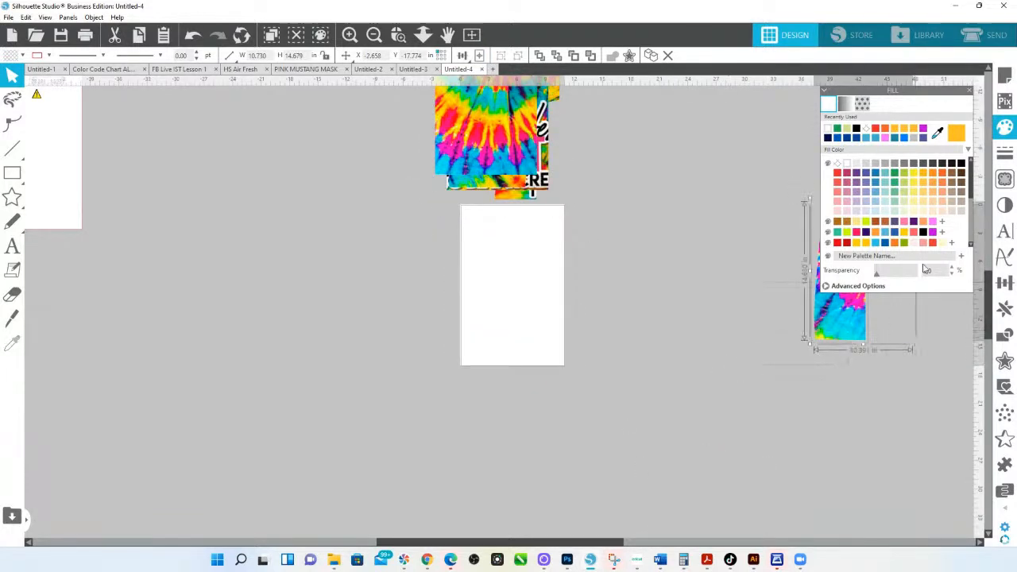
left_click_drag(851, 320, 500, 326)
left_click(611, 322)
left_click(522, 255)
left_click(487, 298)
left_click_drag(489, 192, 480, 197)
left_click_drag(556, 248, 554, 241)
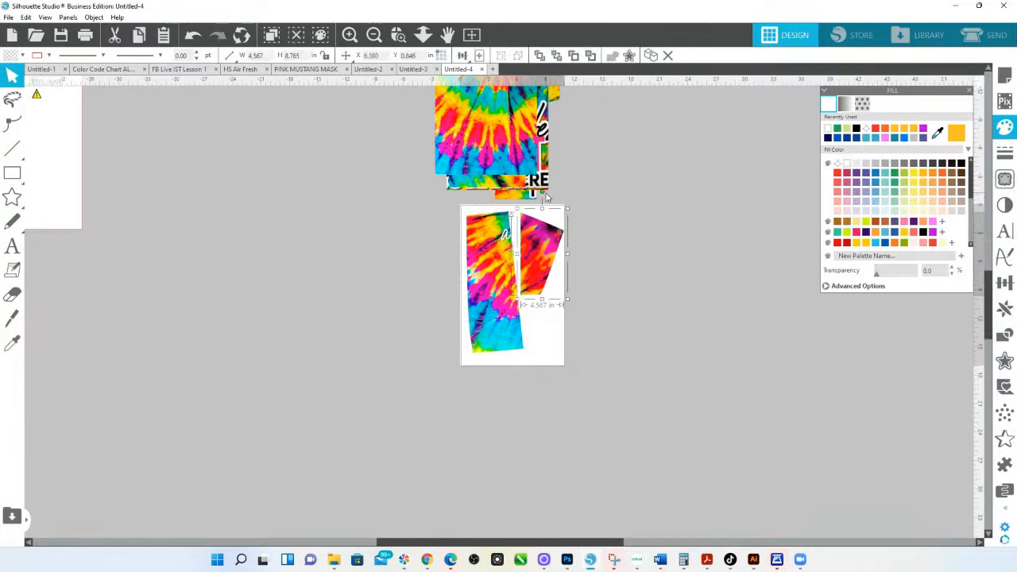
left_click_drag(542, 191, 536, 191)
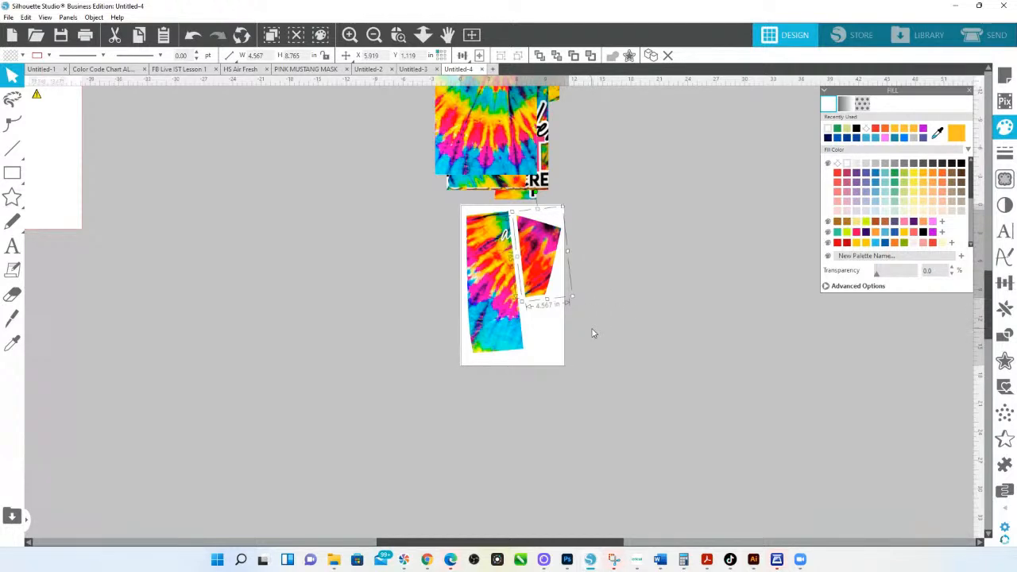
Spread the stacked panels above the page apart so each sits separately around the page
left_click(422, 34)
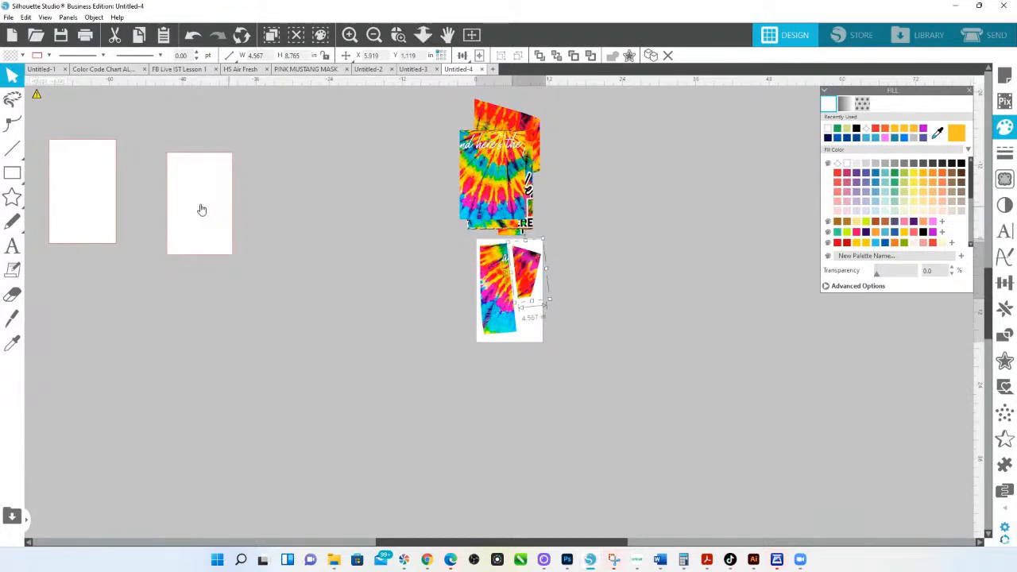
left_click(200, 208)
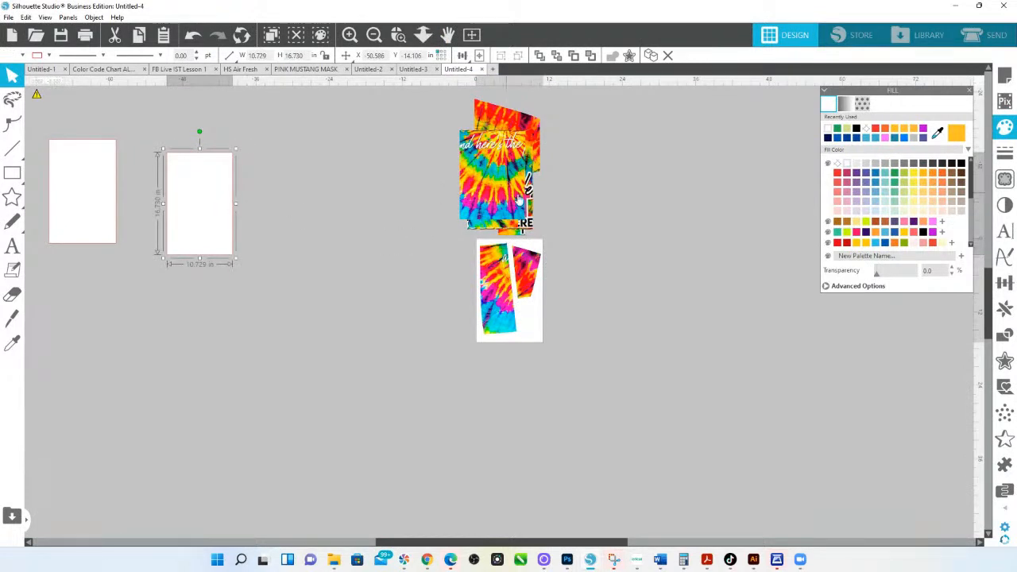
left_click_drag(500, 198, 602, 199)
left_click_drag(507, 197, 408, 307)
left_click_drag(627, 219, 635, 304)
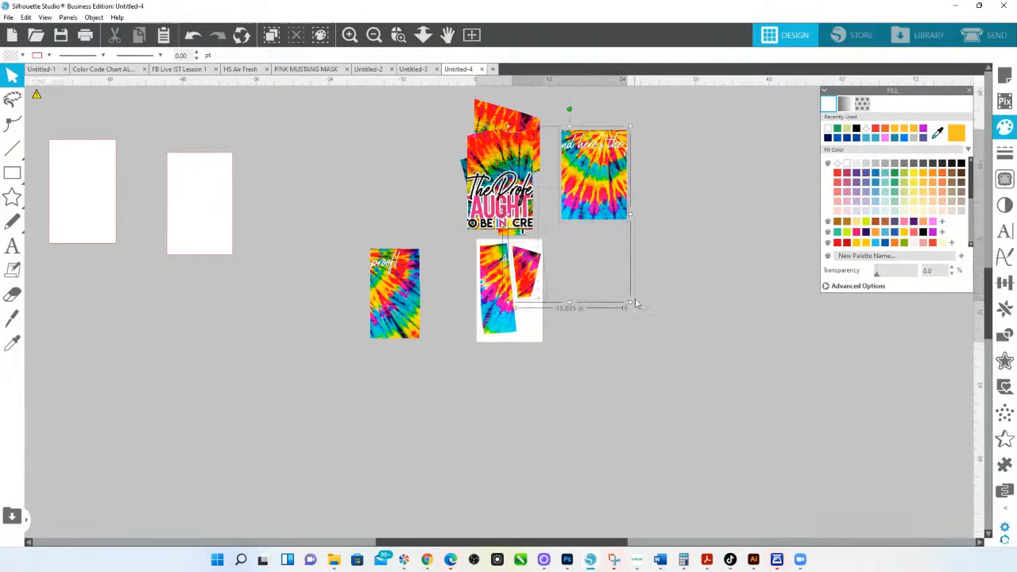
left_click_drag(501, 190, 412, 159)
left_click_drag(489, 191, 491, 178)
left_click(557, 230)
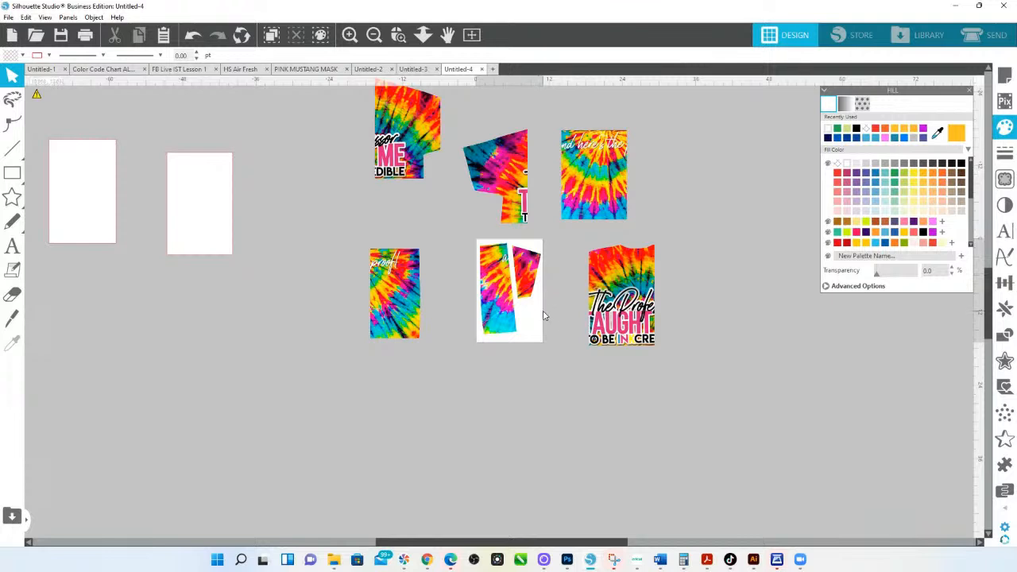
Replicate the blank 10.729 by 16.730 inch rectangle nearest the panels into a row of six adjoining rectangles
left_click(493, 255)
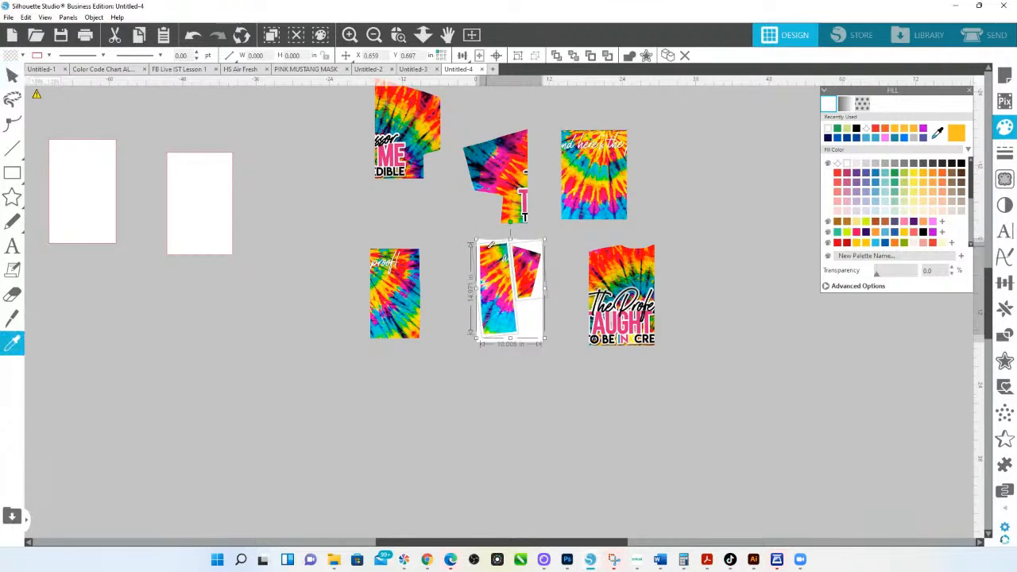
left_click(213, 215)
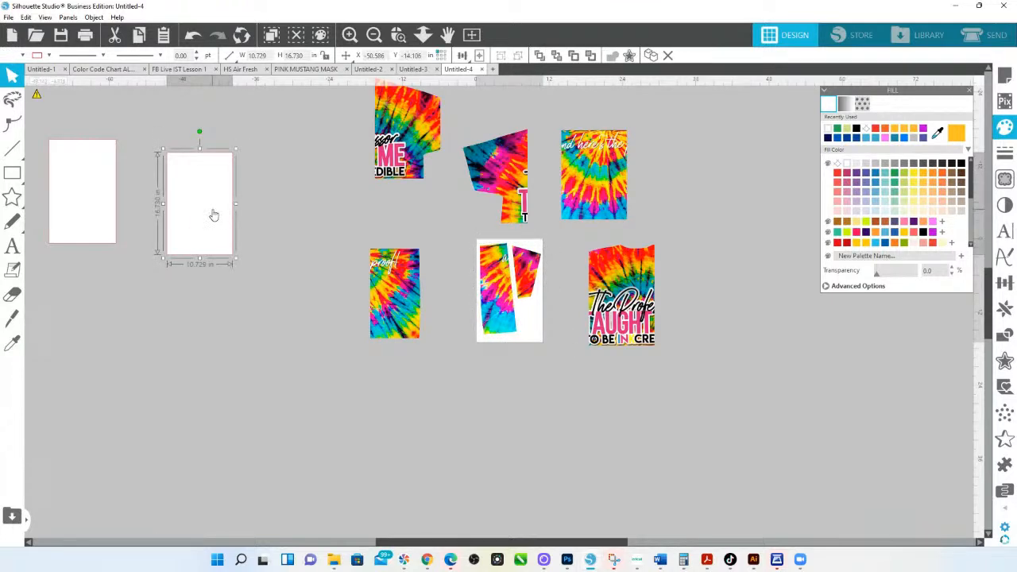
key("Right")
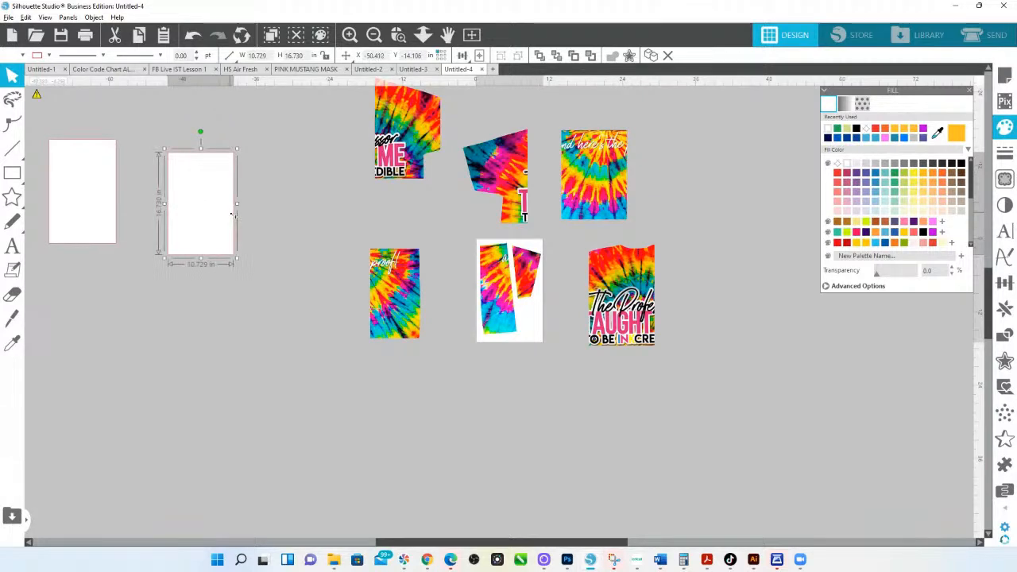
left_click_drag(261, 290, 225, 238)
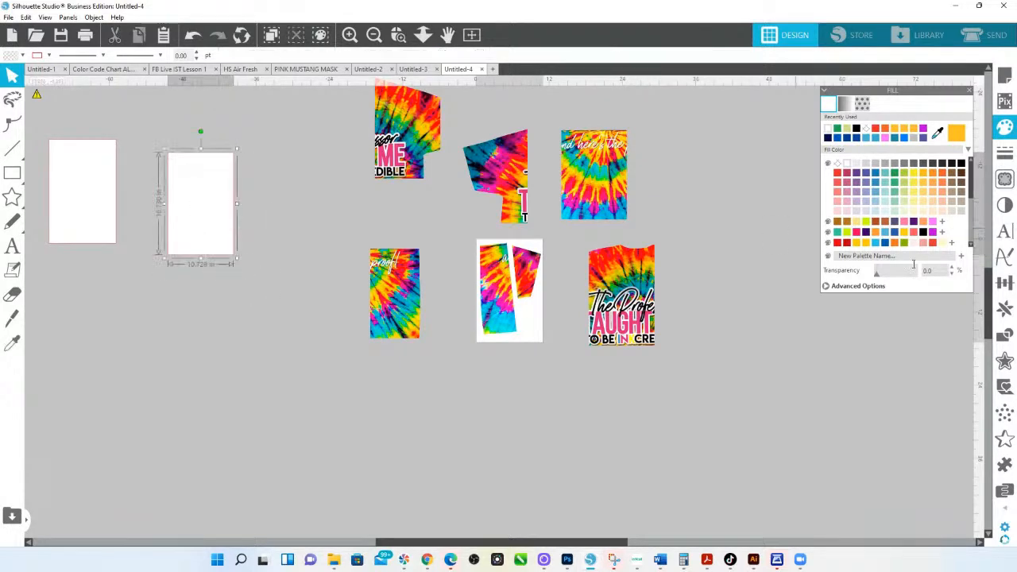
left_click(1006, 308)
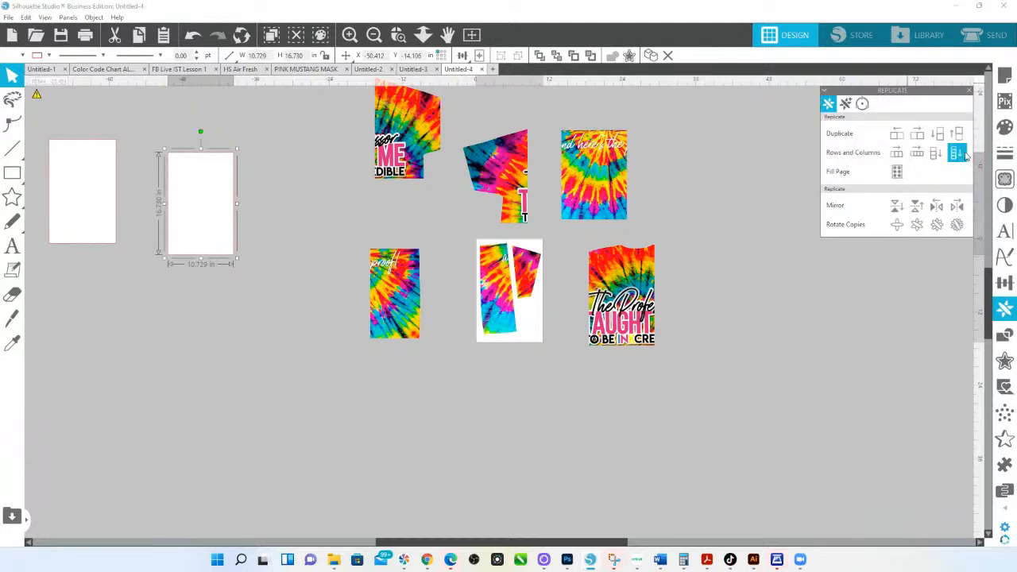
left_click(923, 159)
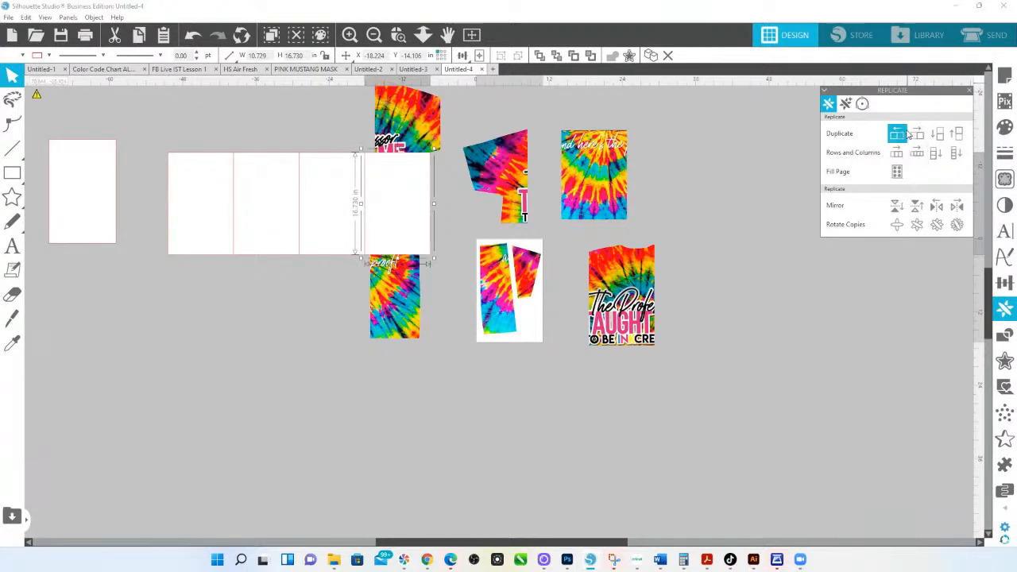
left_click(897, 155)
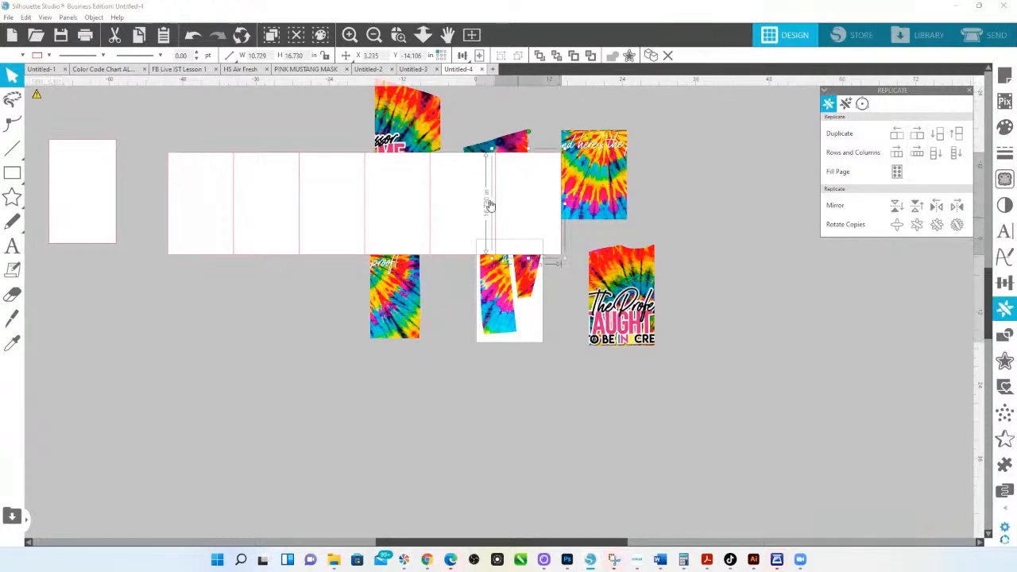
Move the row of six blank rectangles off the artwork to the empty area left of the "proof!" panel
left_click(536, 236)
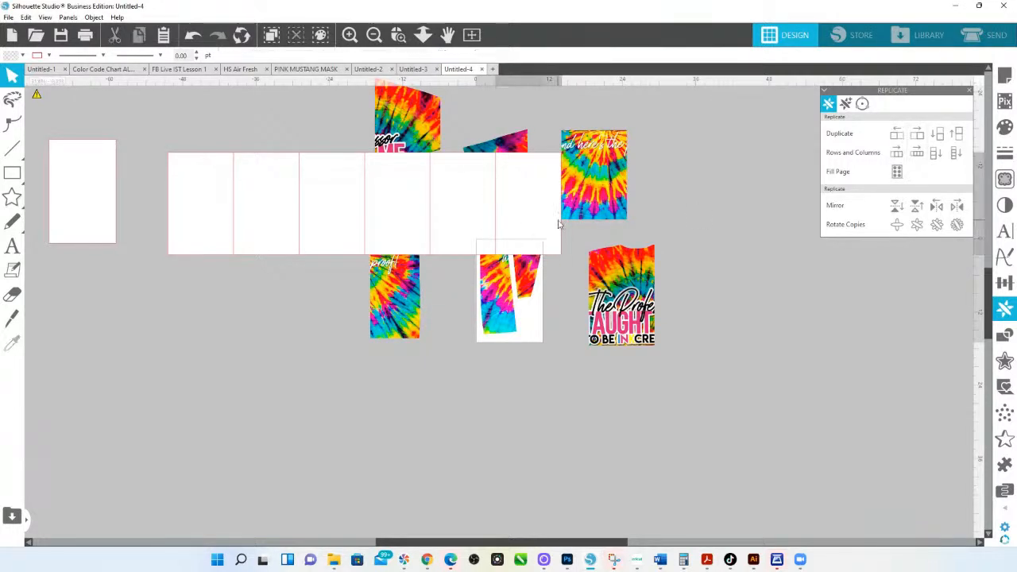
left_click_drag(478, 222, 200, 220)
left_click_drag(529, 211, 335, 299)
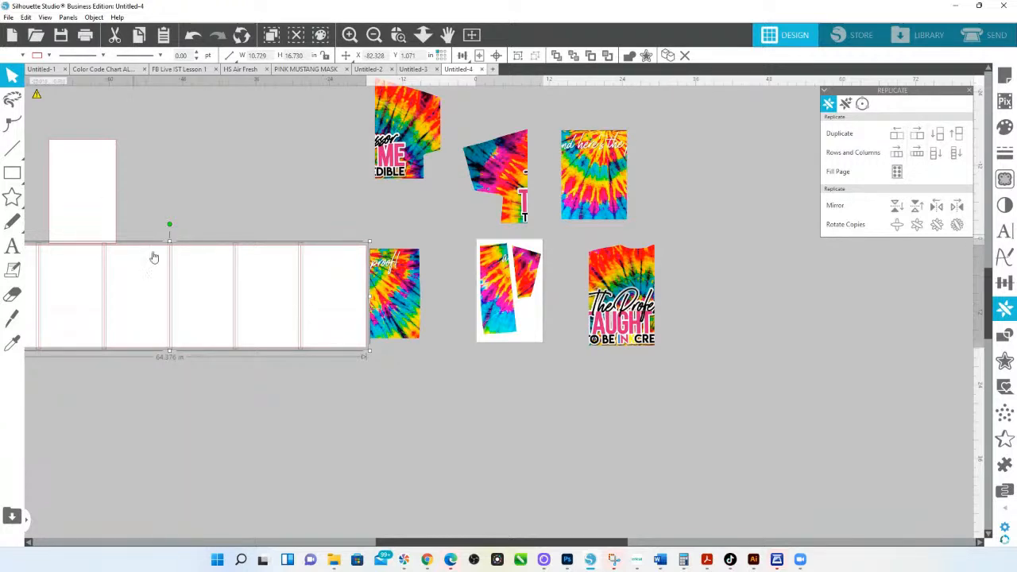
left_click_drag(197, 255, 322, 243)
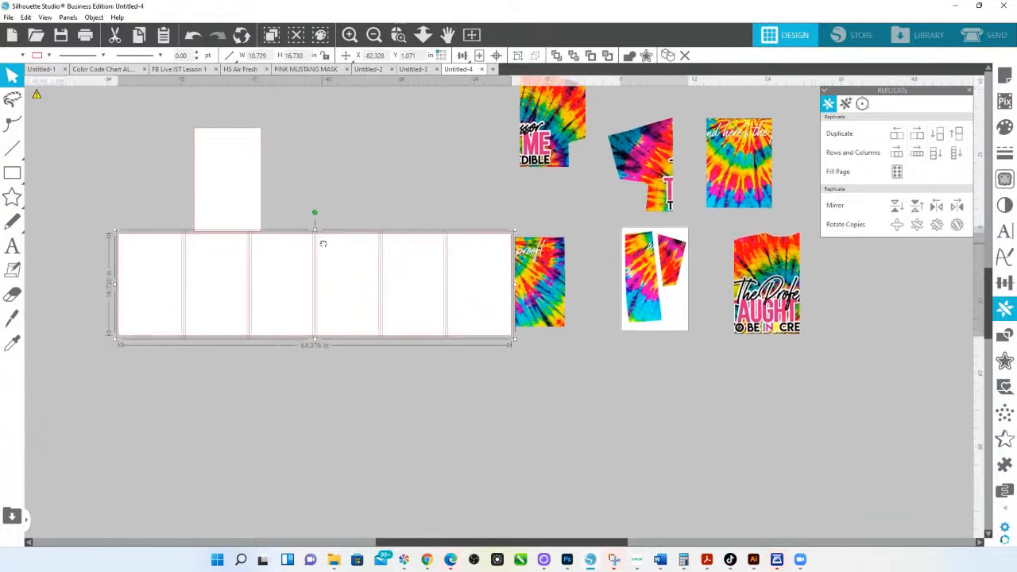
left_click(329, 397)
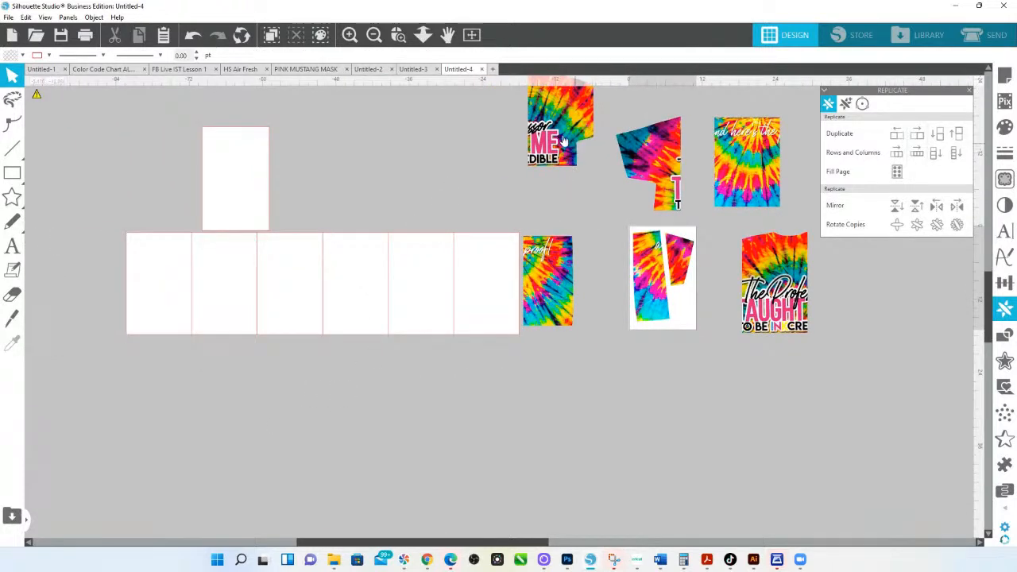
Send the six blank rectangles to the back, behind the artwork panels, and deselect them
left_click(483, 286)
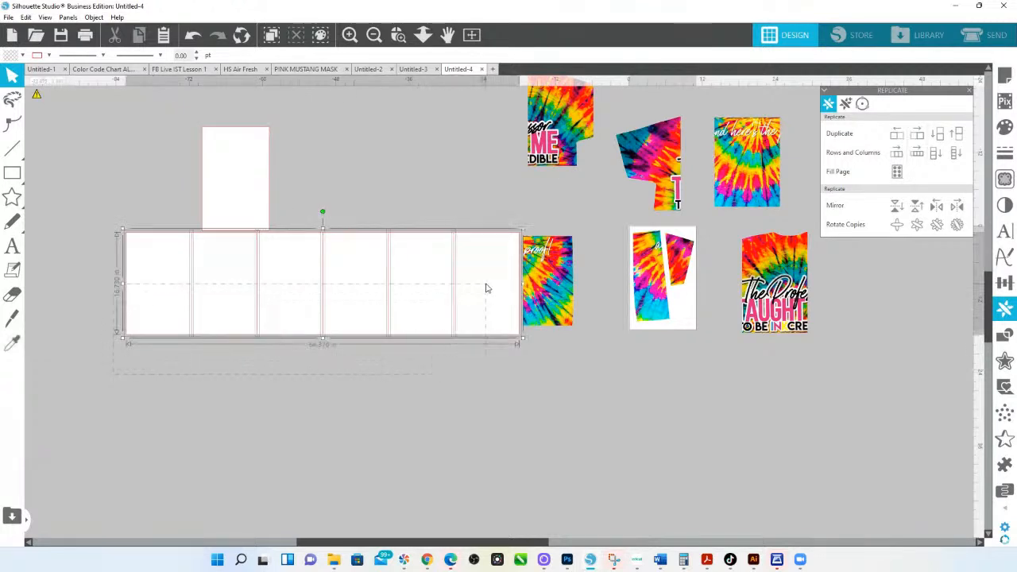
right_click(483, 286)
left_click(545, 481)
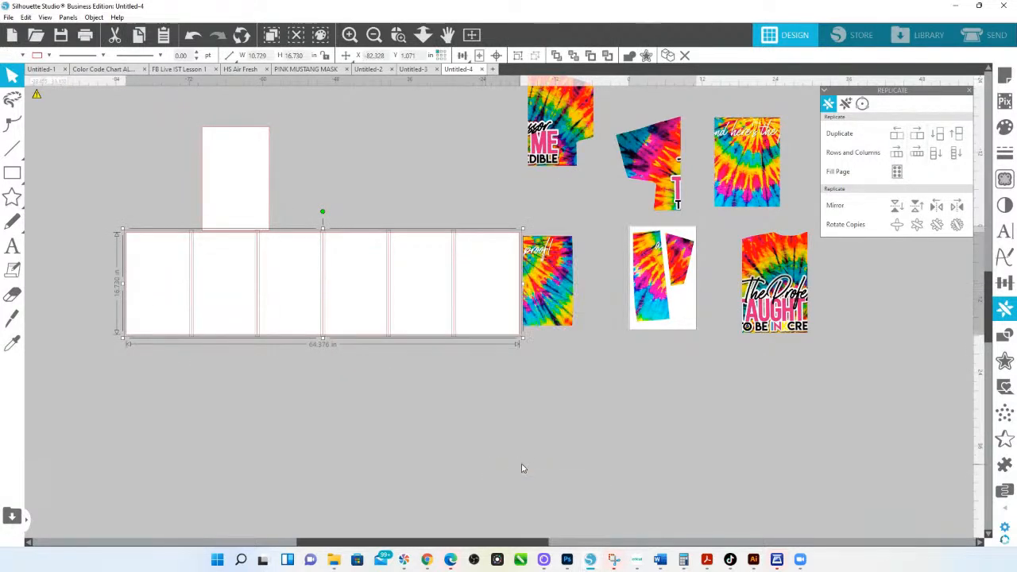
left_click(520, 468)
Center-align the "ME" panel with one blank rectangle and the "proof!" panel with another
left_click_drag(449, 340, 597, 84)
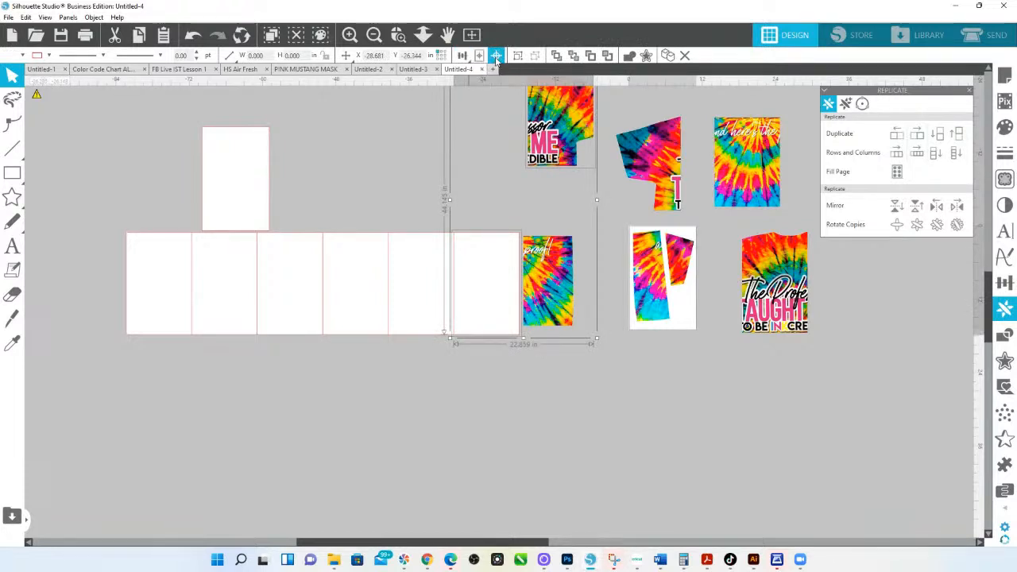
left_click(480, 56)
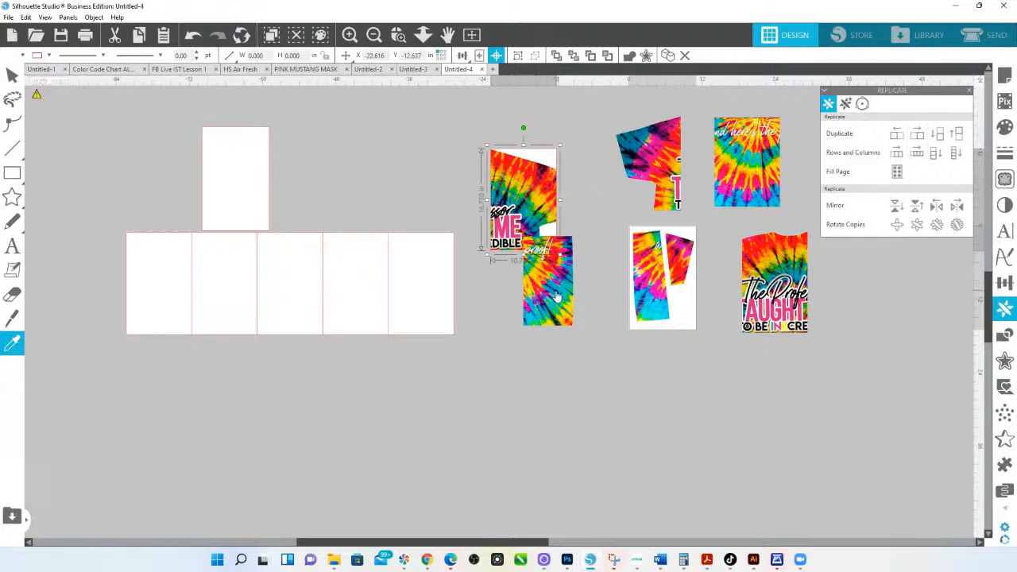
left_click(422, 297)
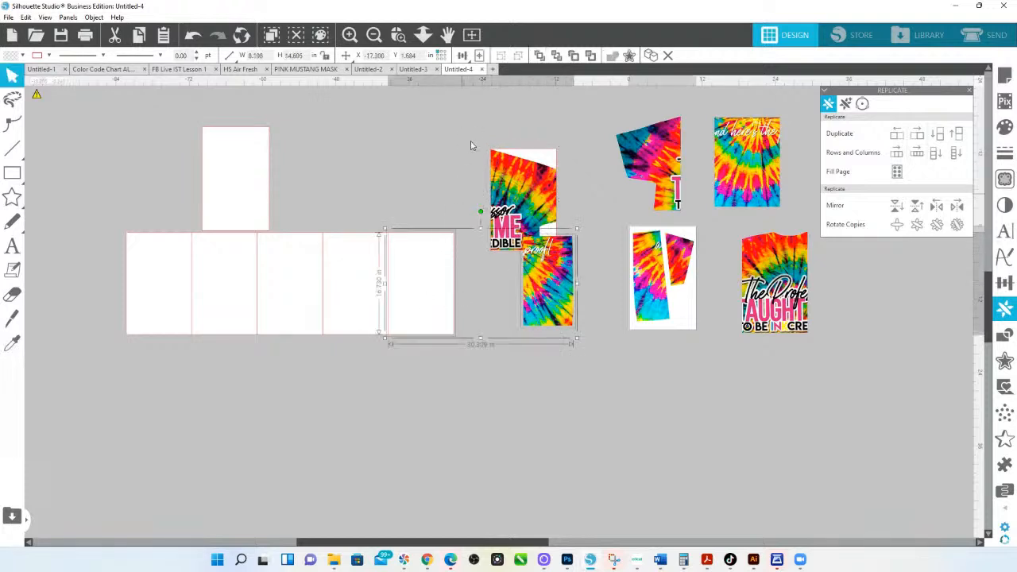
left_click(481, 55)
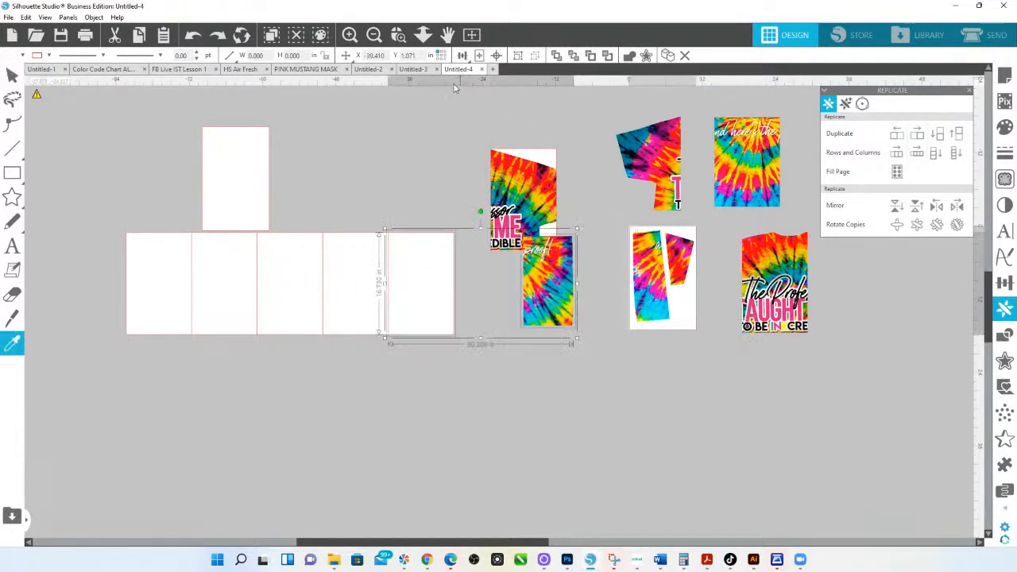
left_click(496, 55)
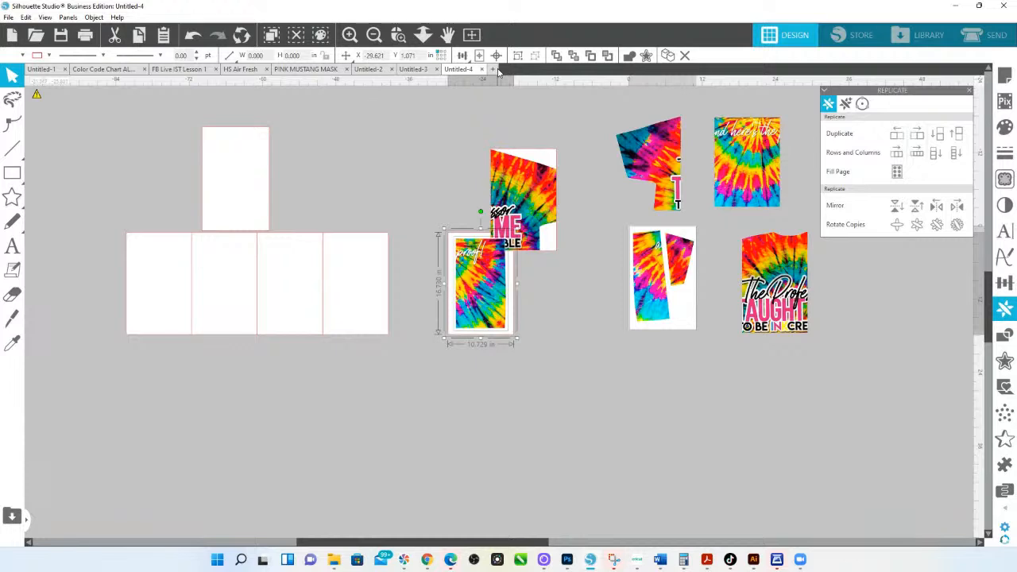
Center-align the left sleeve panel above the page with the next blank rectangle and group the two
left_click(650, 131)
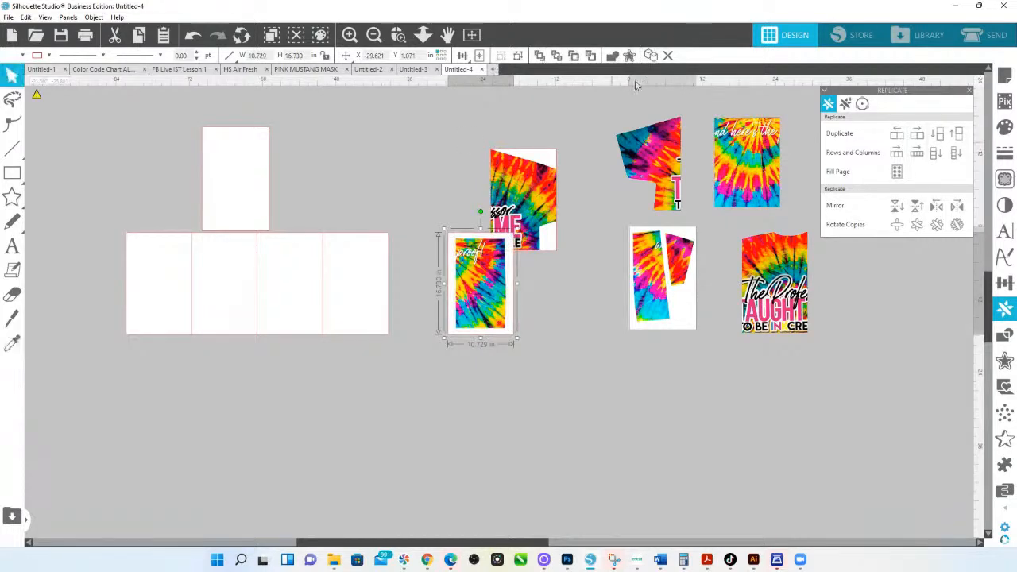
left_click(352, 284, "shift")
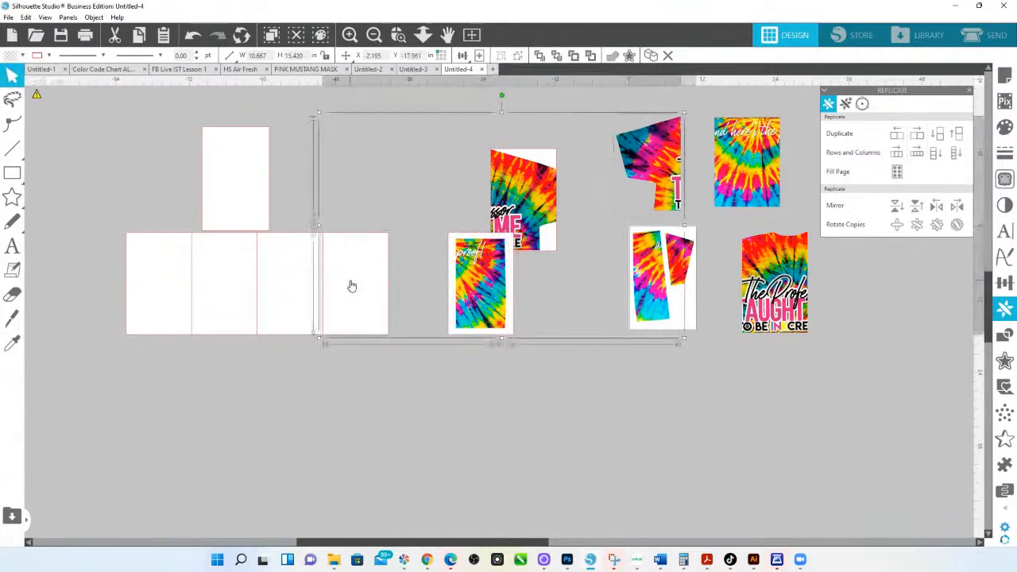
left_click(496, 57)
right_click(485, 195)
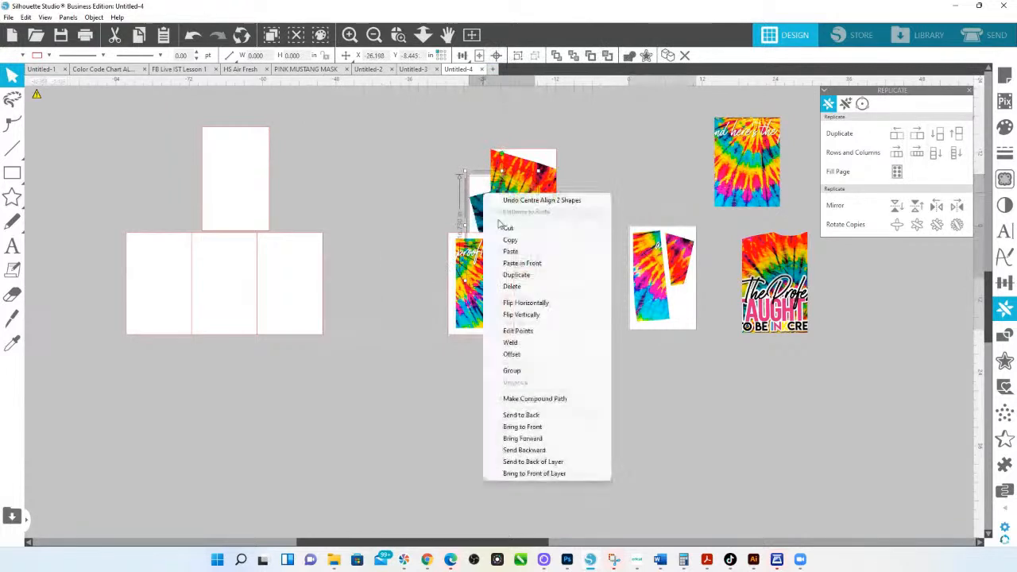
left_click(512, 371)
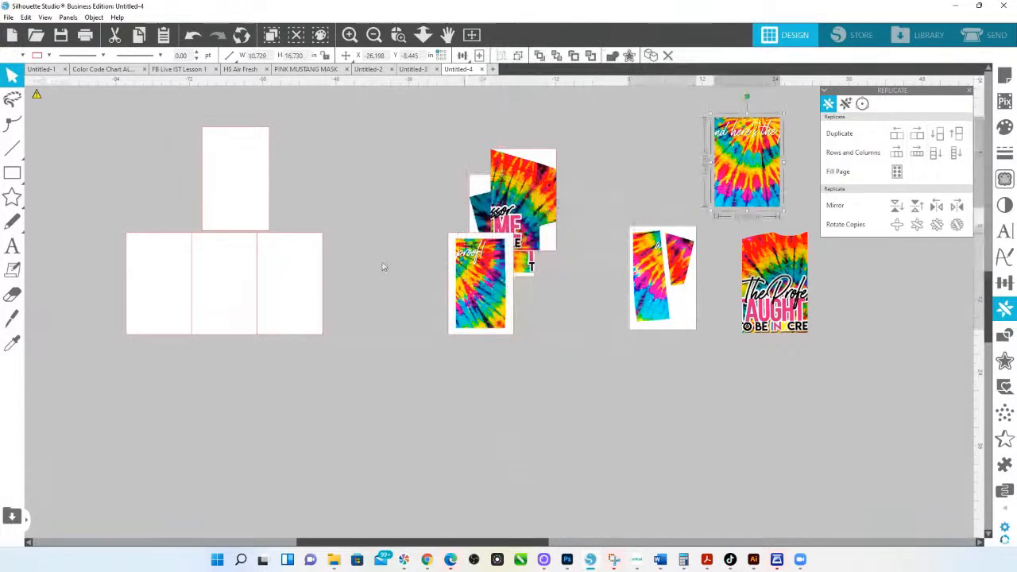
Center the "and here's the" panel and the next blank rectangle on each other and on the page
left_click(308, 282, "shift")
key("i")
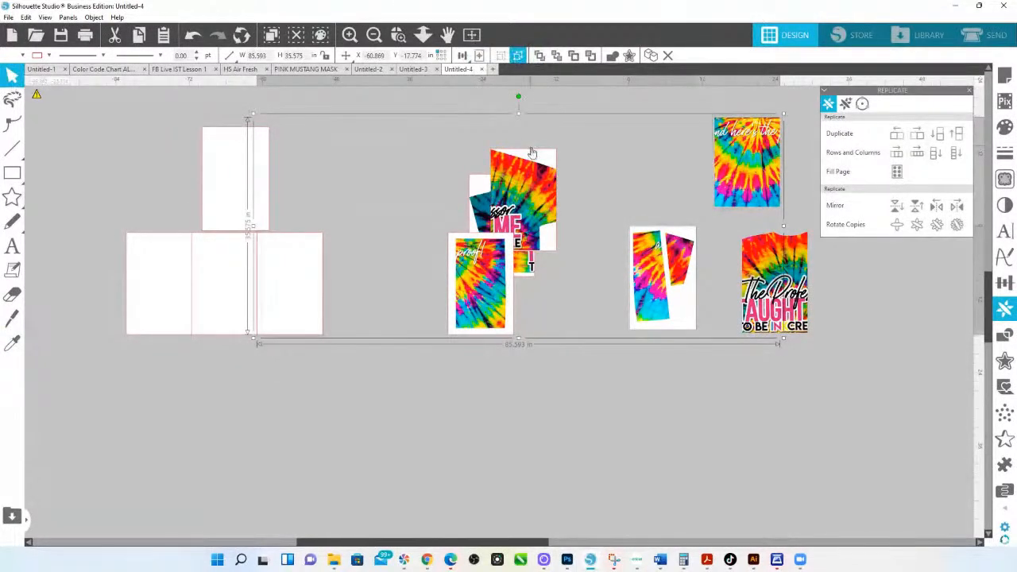
left_click(479, 55)
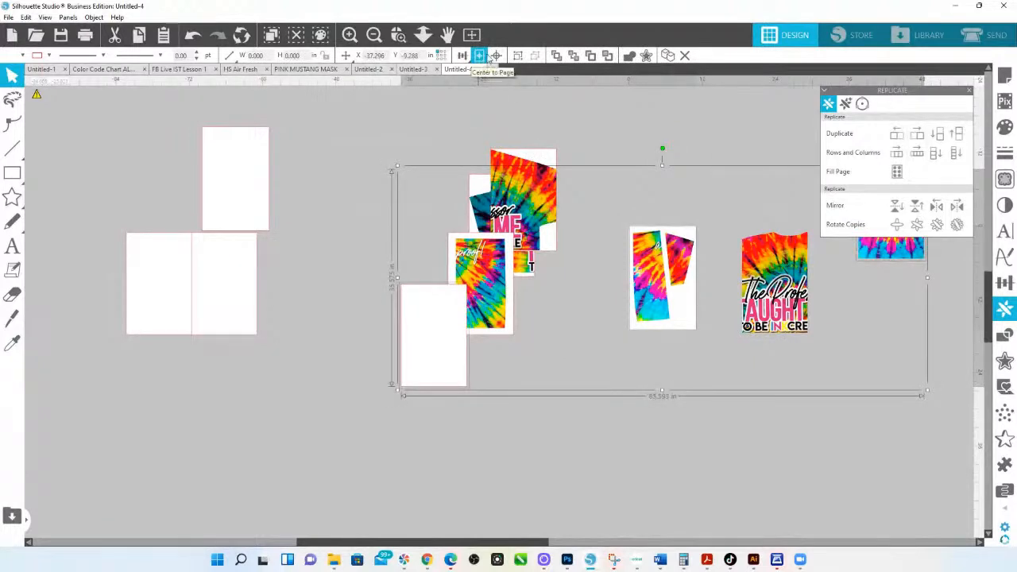
left_click(494, 57)
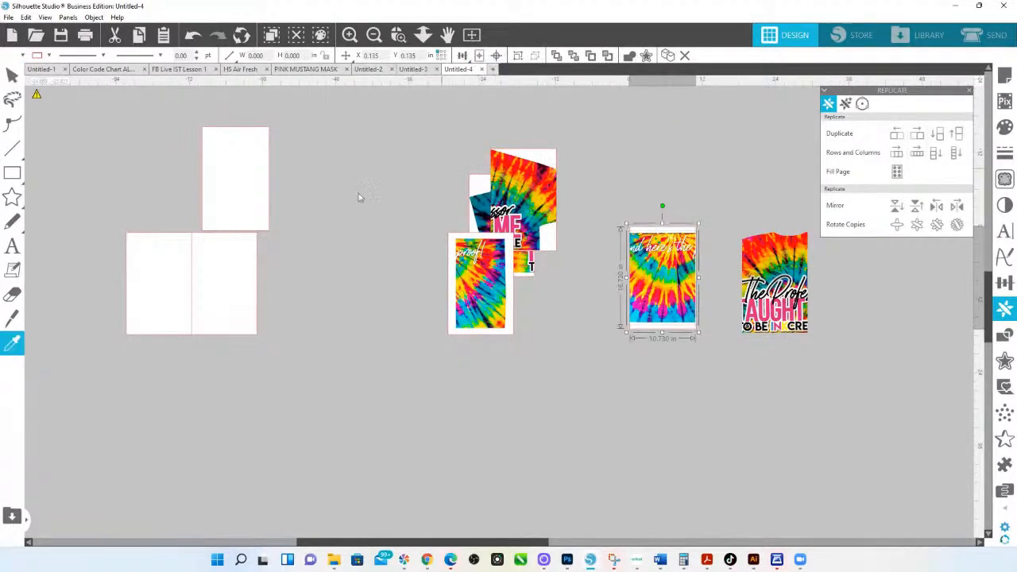
Center the "The Profe / AUGHT" panel and the next blank rectangle on the page and on each other
left_click(223, 275)
left_click(755, 270, "shift")
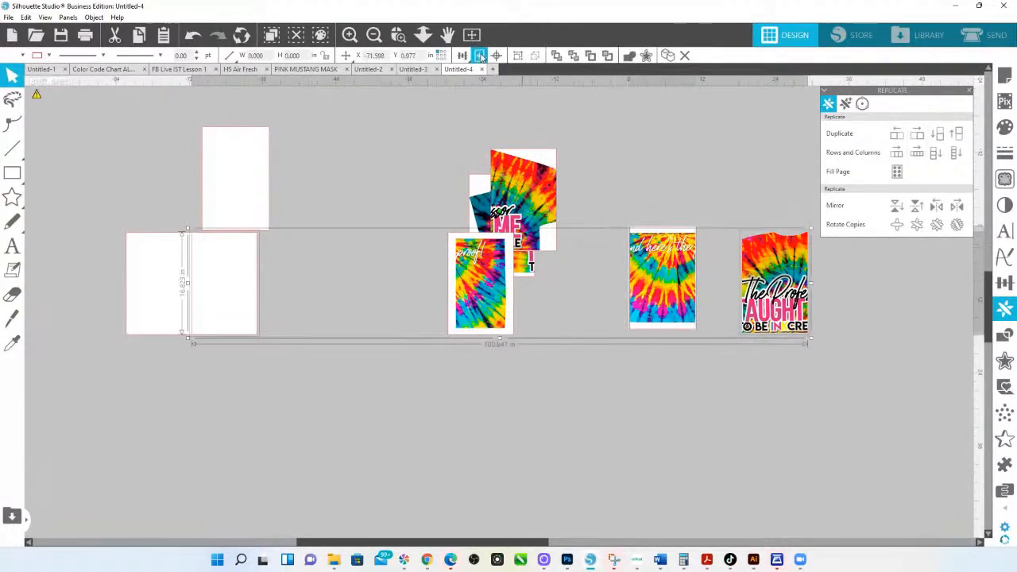
left_click(479, 55)
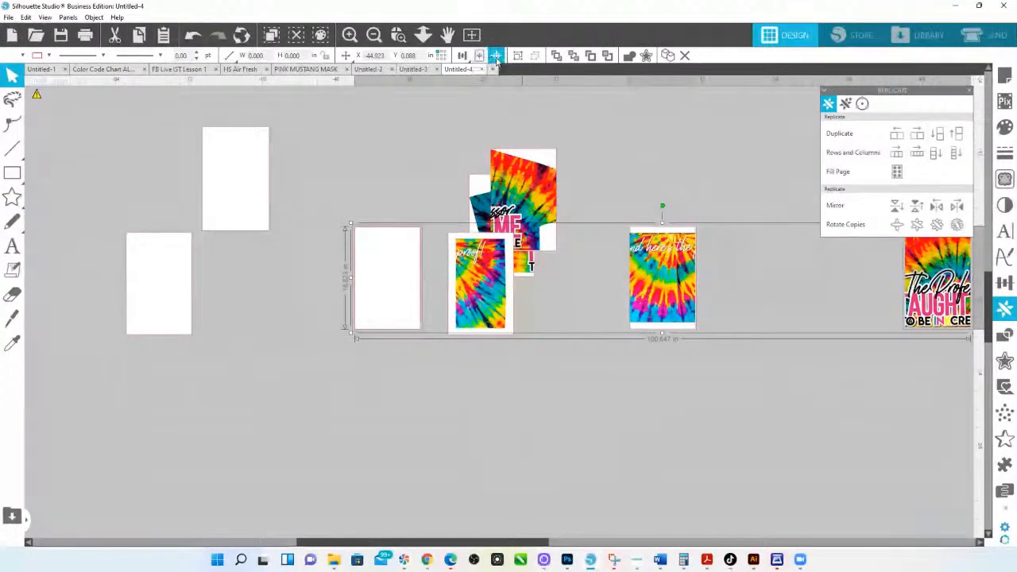
left_click(495, 56)
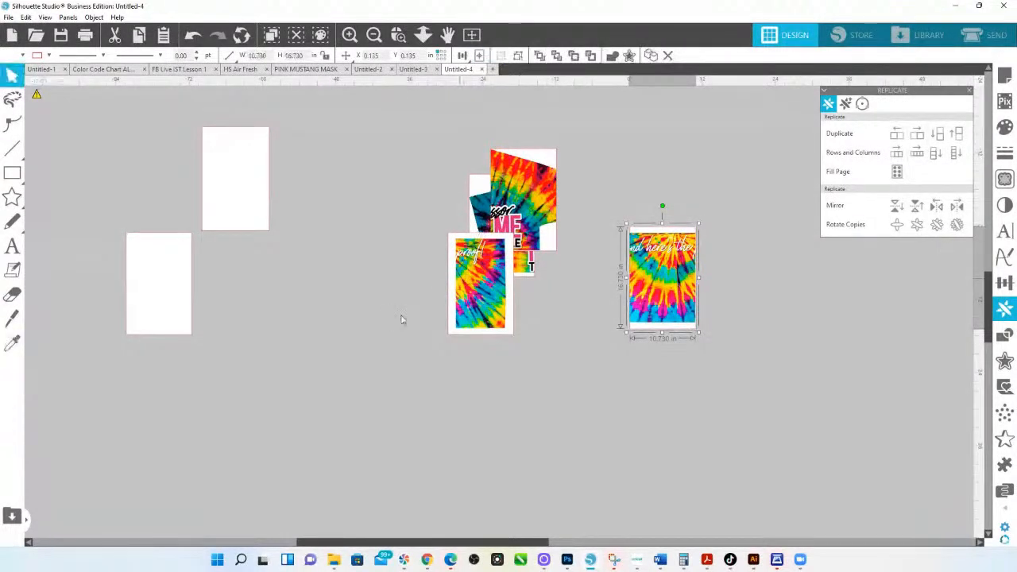
Move the "ME", "proof!", "and here's the" and "The Profe / AUGHT" panels apart to uncover the two-strip panel on the page
left_click_drag(513, 209, 581, 195)
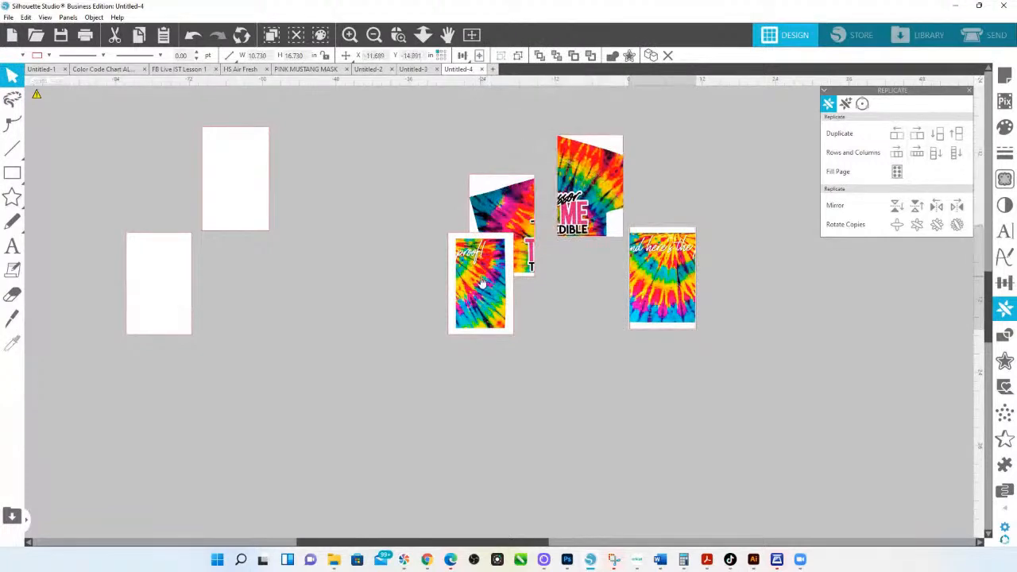
left_click_drag(480, 283, 519, 351)
left_click_drag(691, 302, 762, 288)
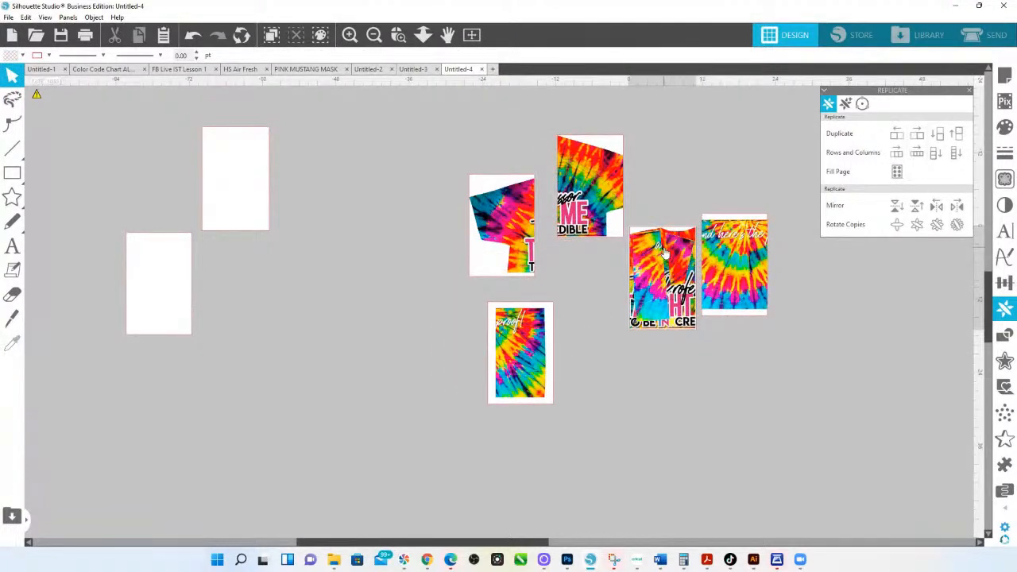
left_click_drag(661, 235, 778, 172)
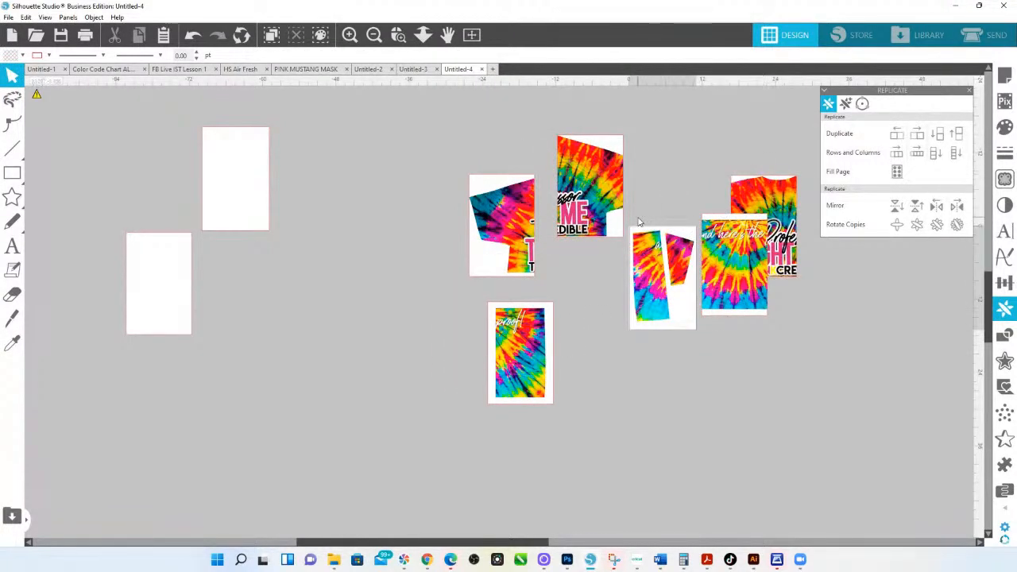
Center-align the two-strip panel on the page with the lower blank rectangle beside the artwork
left_click(688, 286)
left_click(173, 290, "shift")
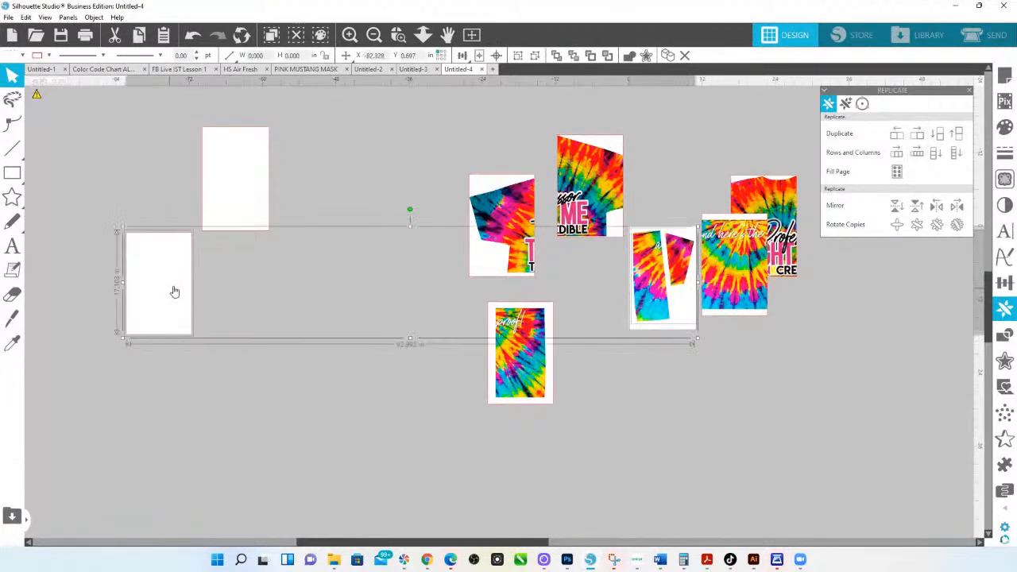
left_click(496, 55)
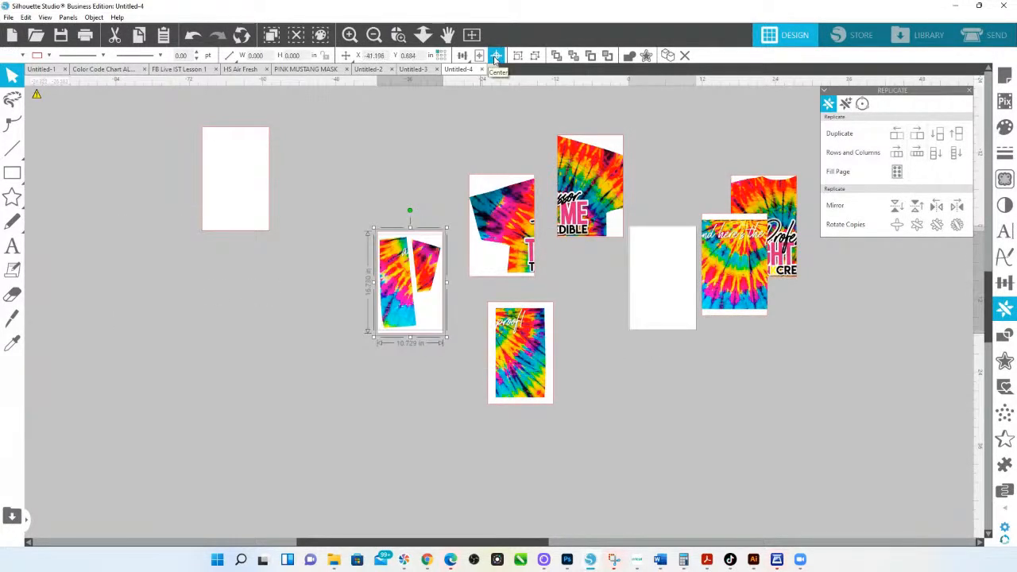
Select all six finished panels, stack them centered on each other, center the stack on the page, and deselect it
left_click_drag(865, 451, 418, 152)
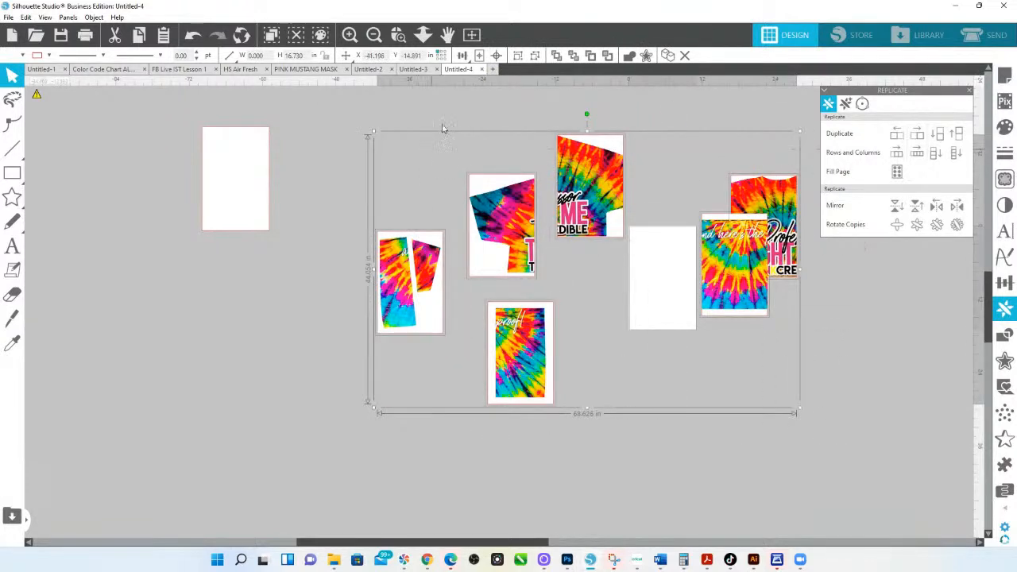
left_click(496, 57)
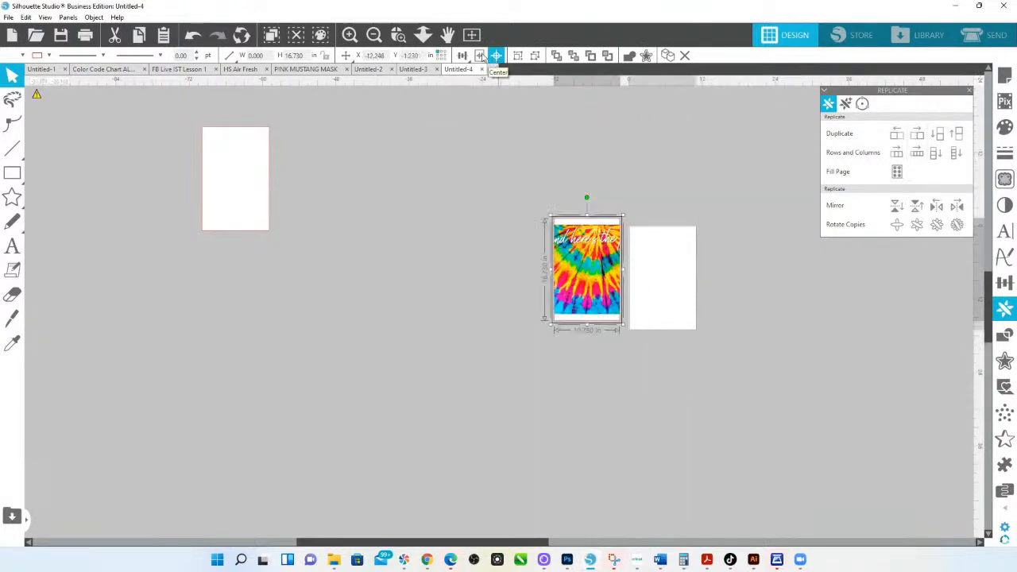
left_click(479, 55)
left_click(524, 376)
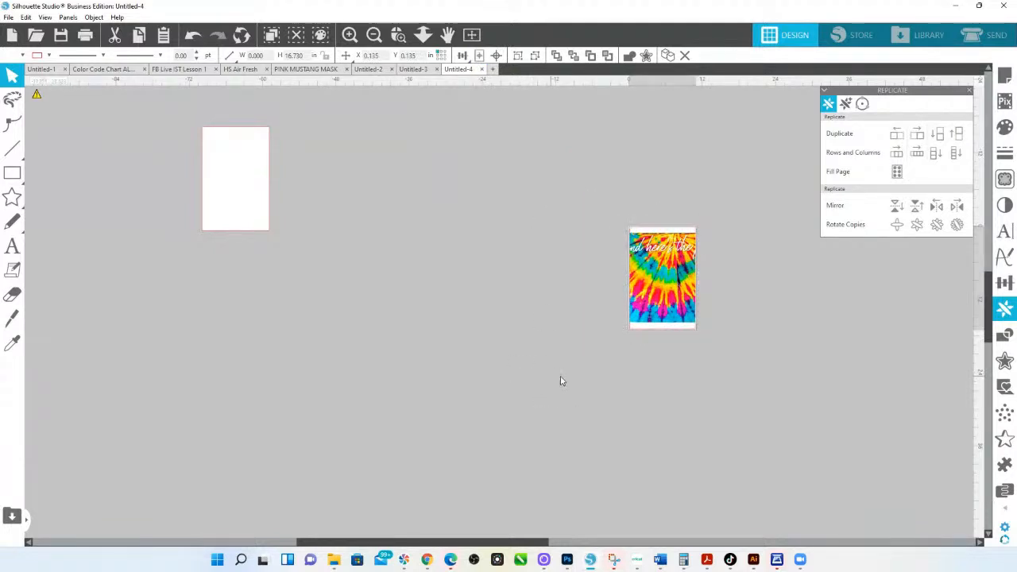
Send the "and here's the" panel and the "proof!" panel to the back of the stack on the page
left_click(406, 38)
left_click_drag(579, 227, 763, 374)
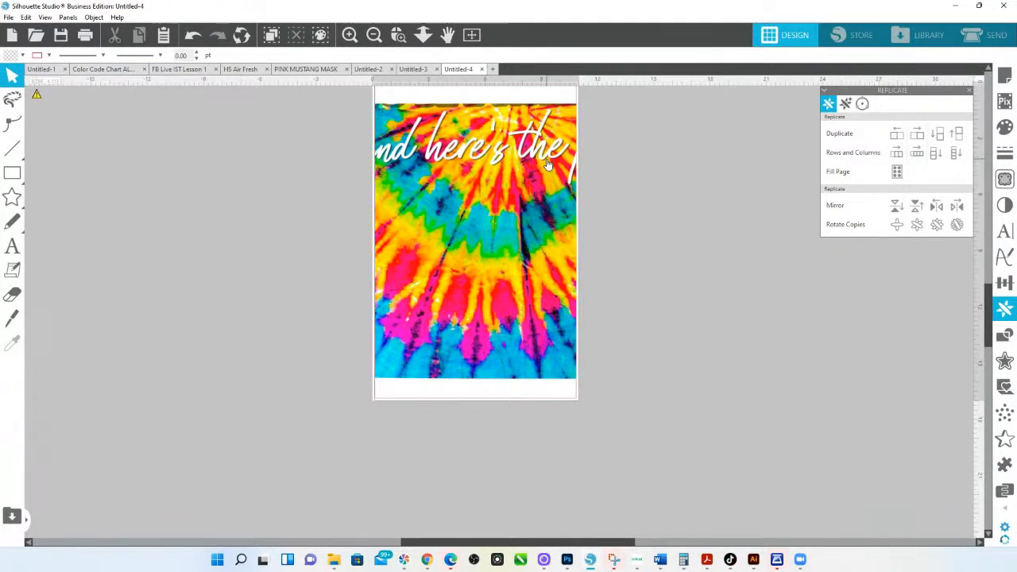
right_click(513, 205)
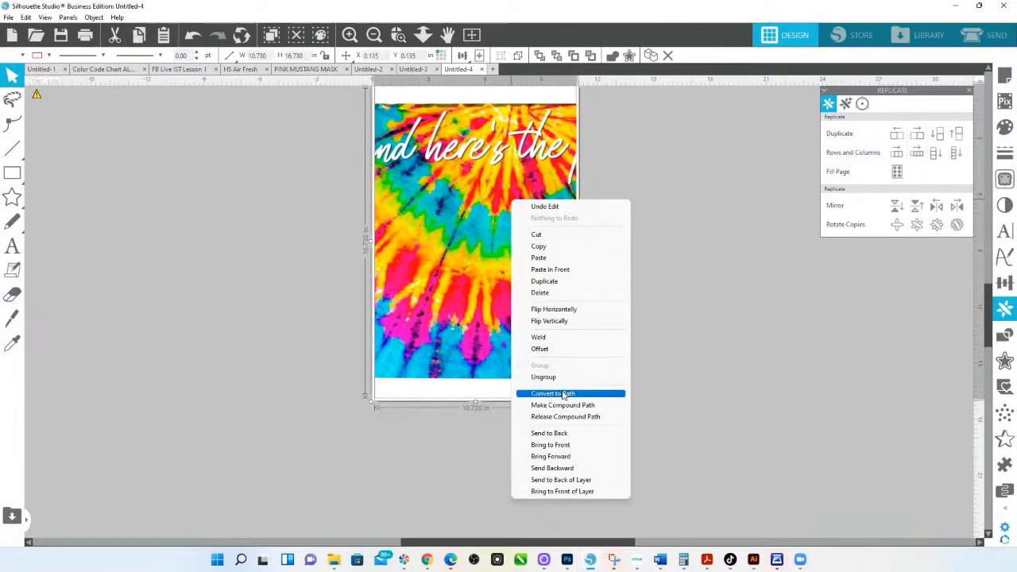
left_click(565, 434)
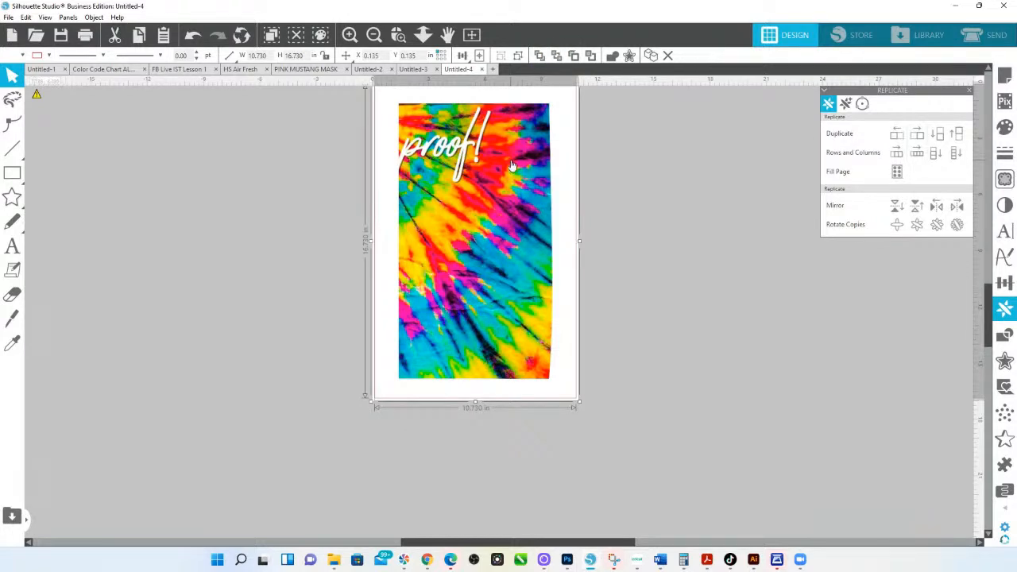
left_click(556, 56)
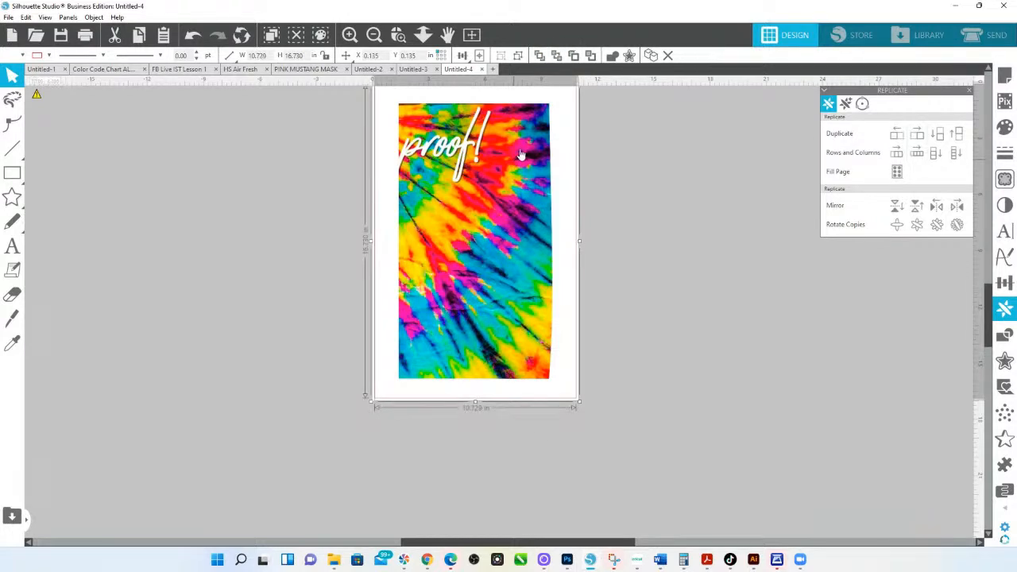
left_click(557, 56)
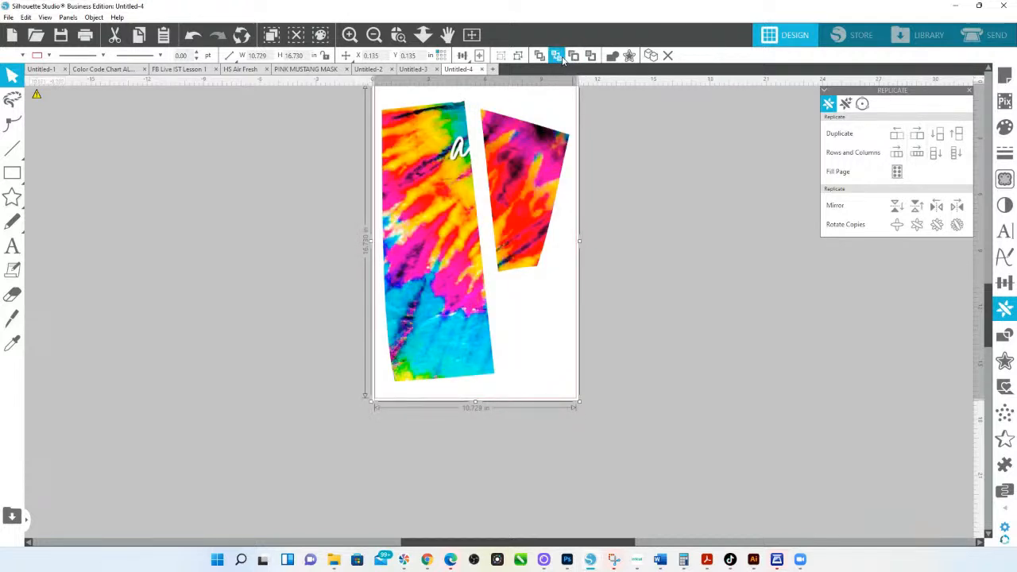
Send the two-strip, "The Profe / AUGHT", "ME" and left sleeve panels one after another to the back of the stack
left_click(556, 55)
left_click(501, 136)
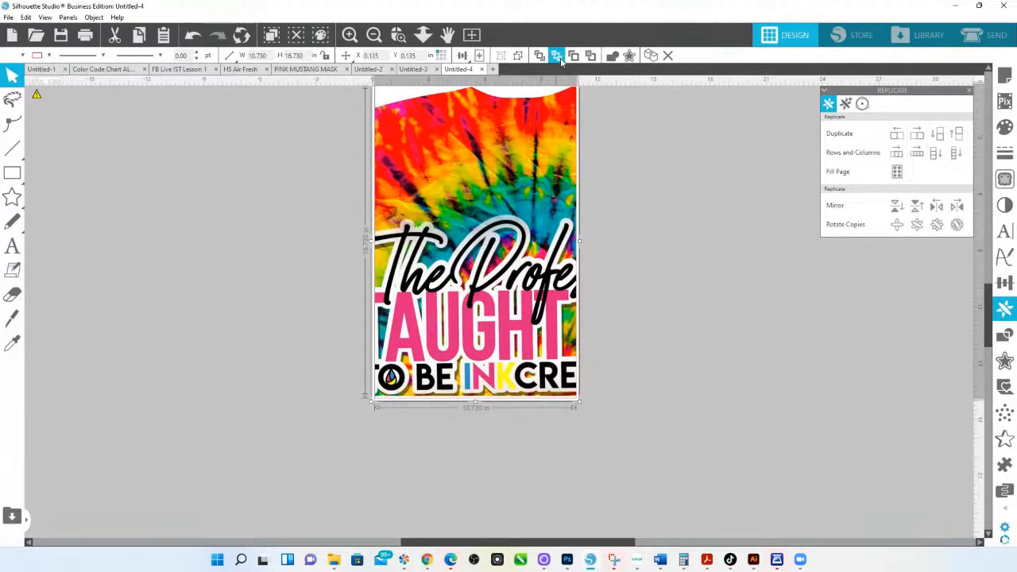
left_click(556, 56)
left_click(504, 151)
left_click(556, 56)
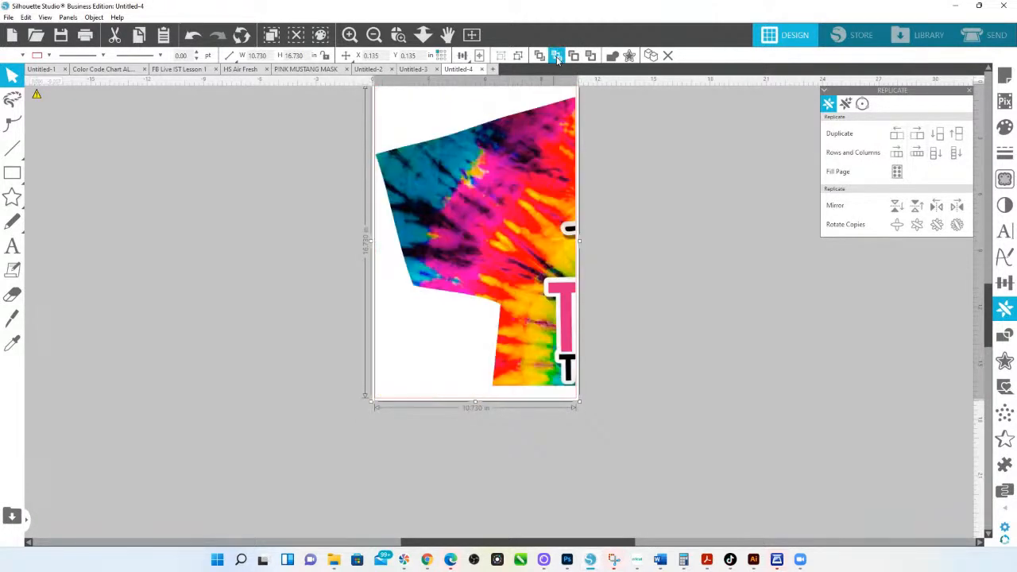
left_click(535, 117)
left_click(556, 56)
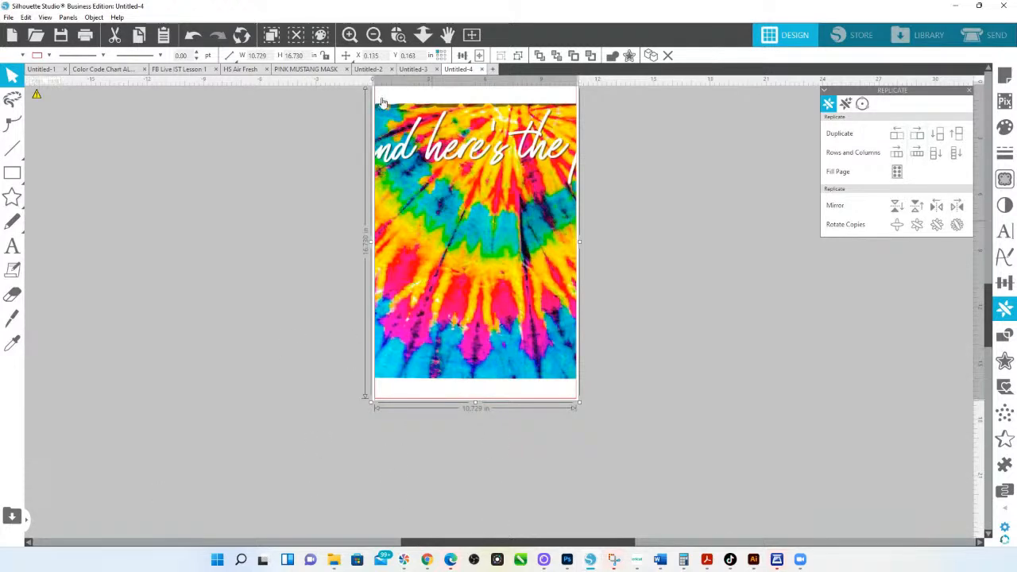
Switch to the Untitled-3 document and copy the full shirt design with the white background
left_click(411, 69)
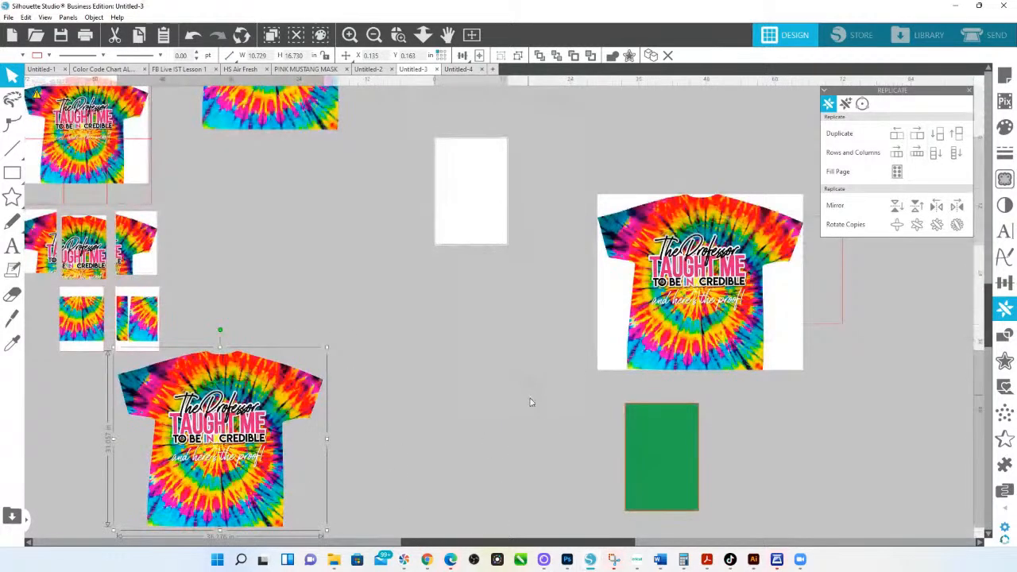
left_click_drag(725, 312, 673, 274)
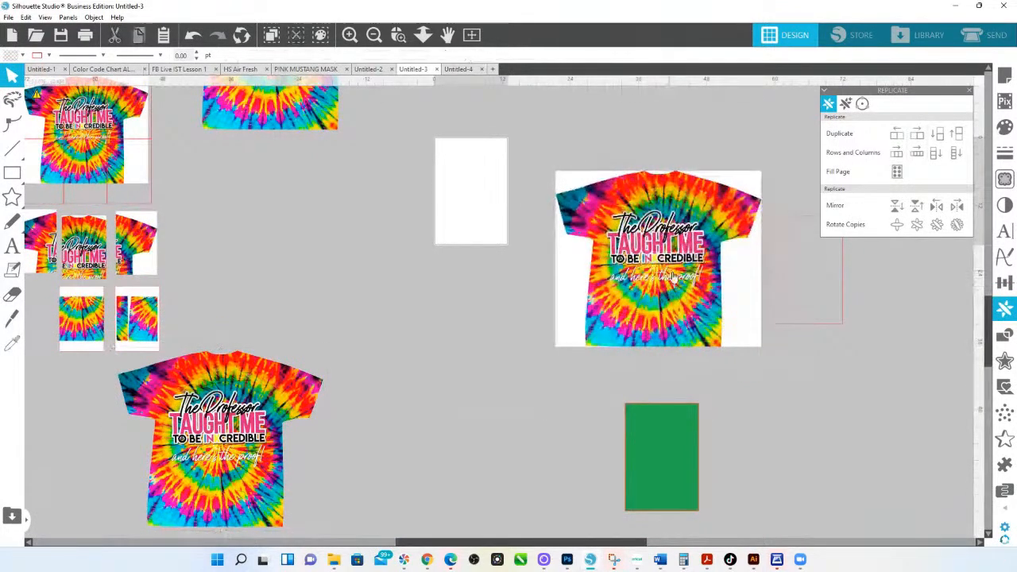
left_click(673, 275)
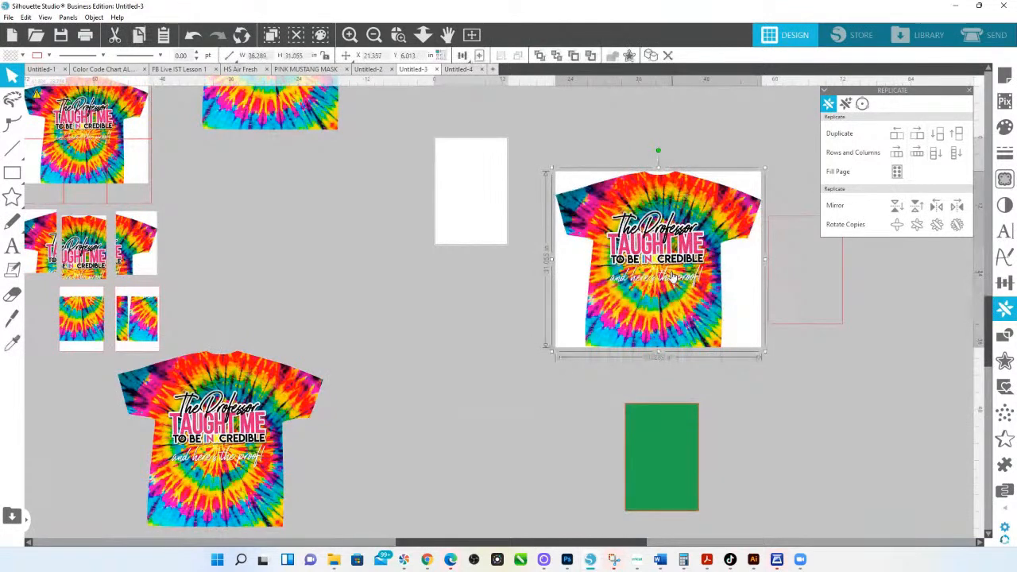
Move the stacked panels off the page in Untitled-4 and paste the full shirt design there
left_click(464, 70)
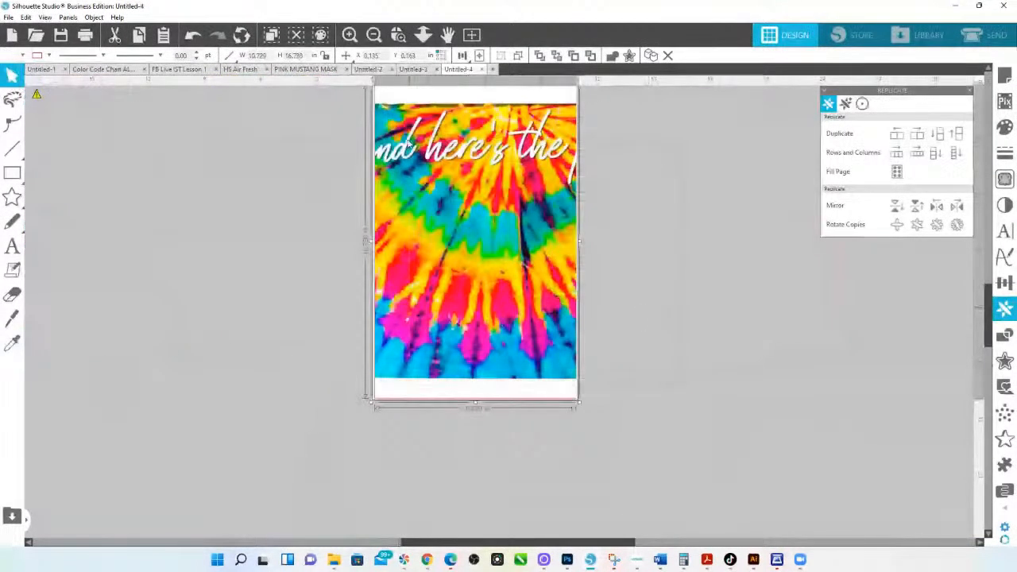
left_click_drag(477, 238, 128, 359)
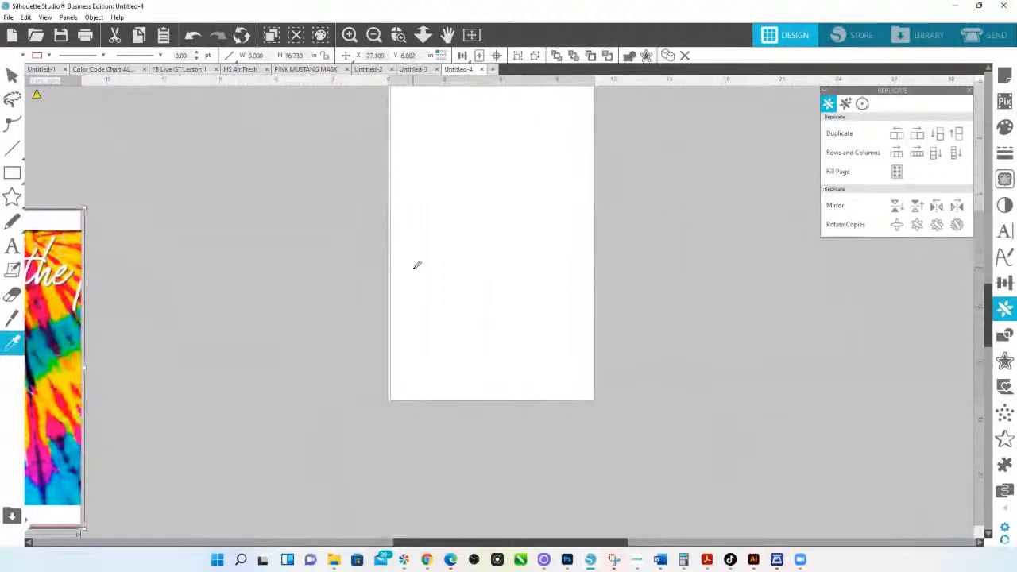
key("ctrl+v")
left_click(423, 34)
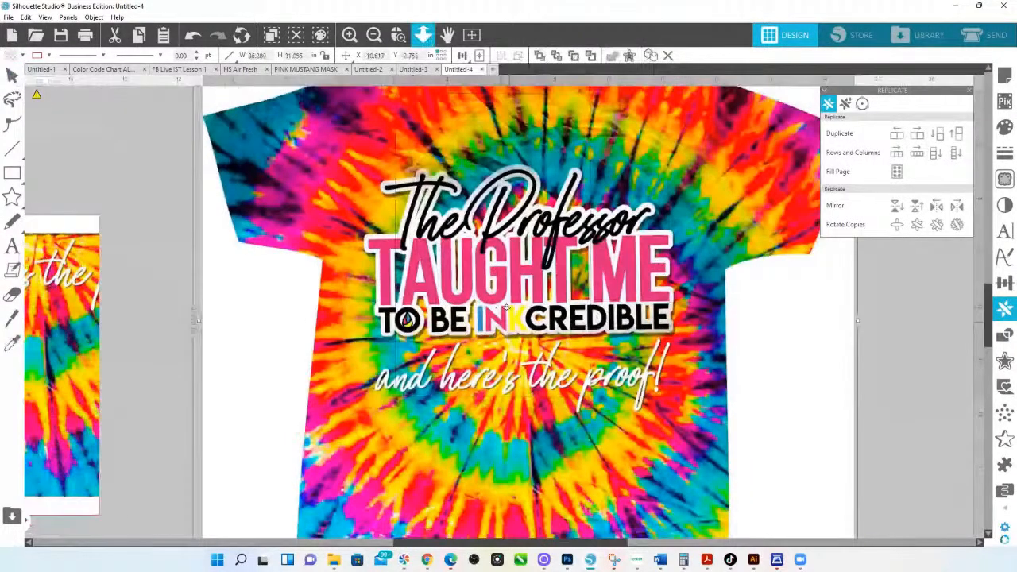
left_click_drag(507, 306, 509, 238)
left_click(510, 231)
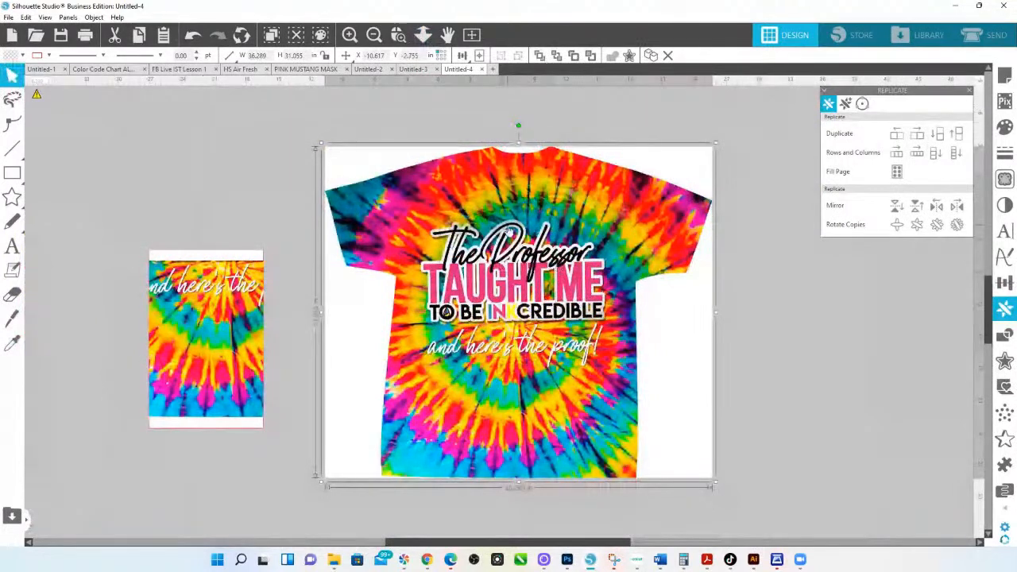
Draw a rectangle about 5 by 7.2 in above the stacked panels and enter a width of 8.5 in
mouse_move(13, 177)
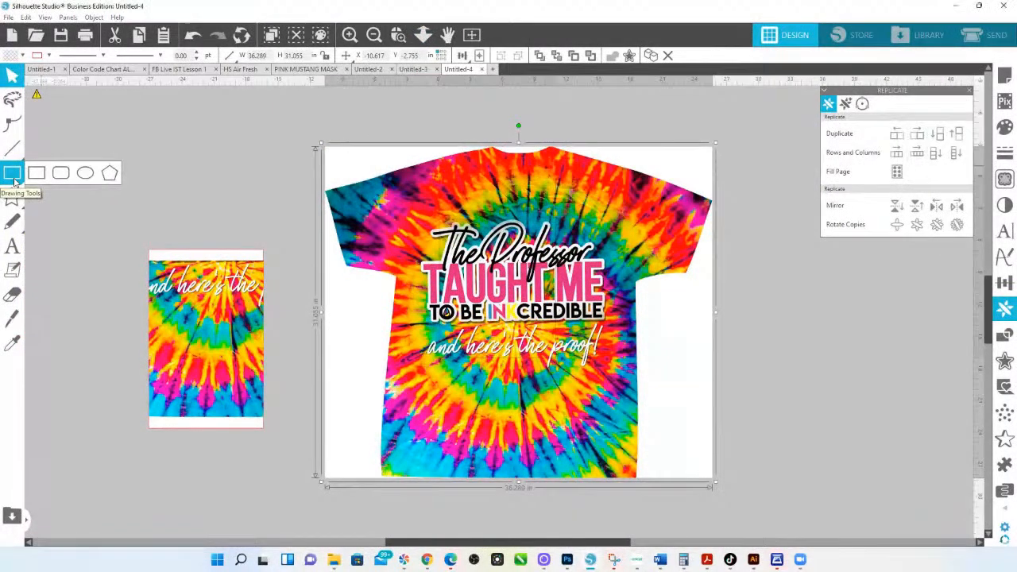
left_click(37, 172)
left_click_drag(162, 132, 216, 213)
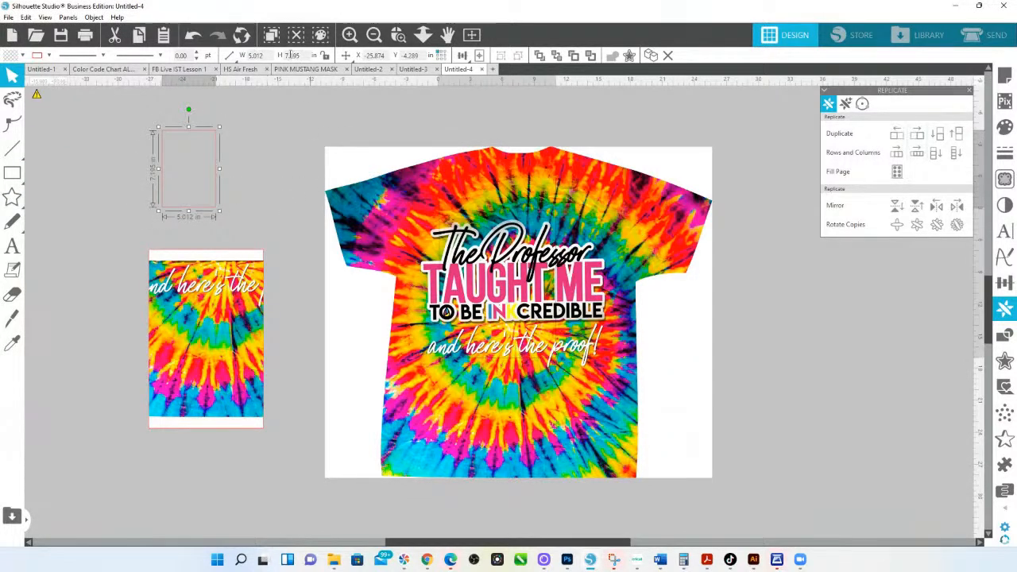
left_click(256, 56)
type("8")
key("Tab")
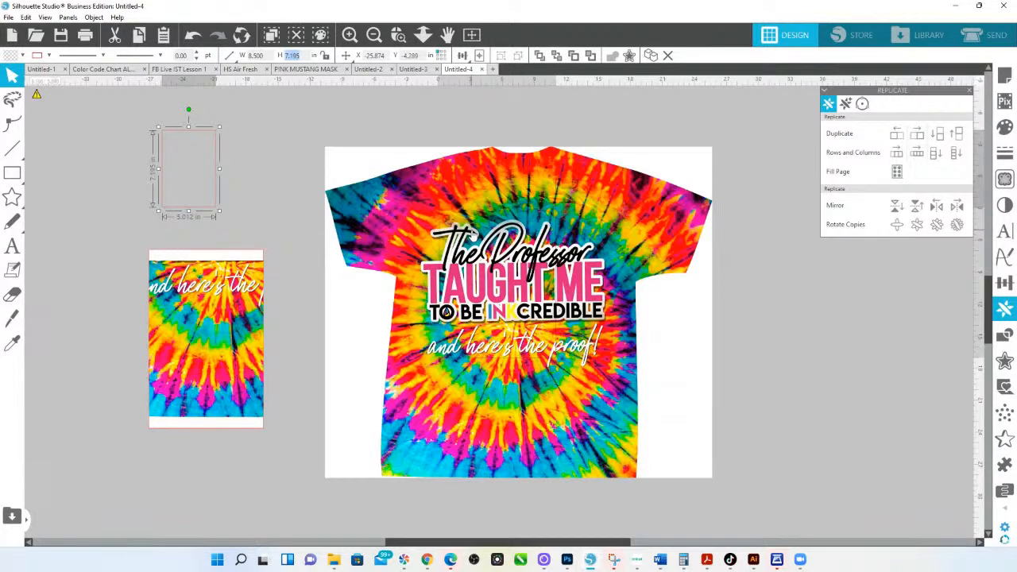
Size the rectangle to 8.5 in wide by 32 in high and place it over the shirt design's left edge
left_click(472, 232)
left_click_drag(134, 132, 177, 162)
left_click(304, 55)
type("32")
key("Return")
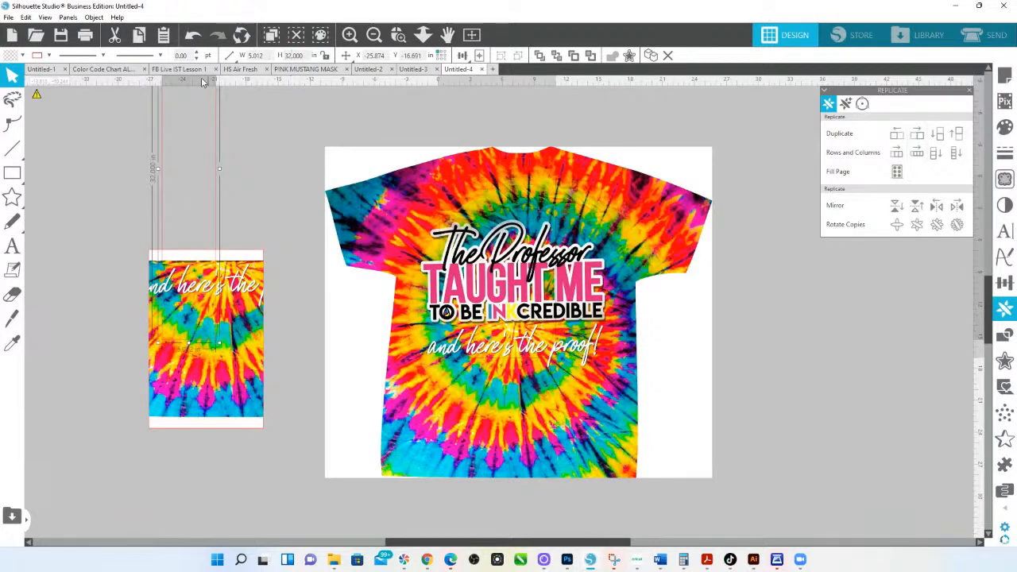
left_click_drag(220, 125, 343, 180)
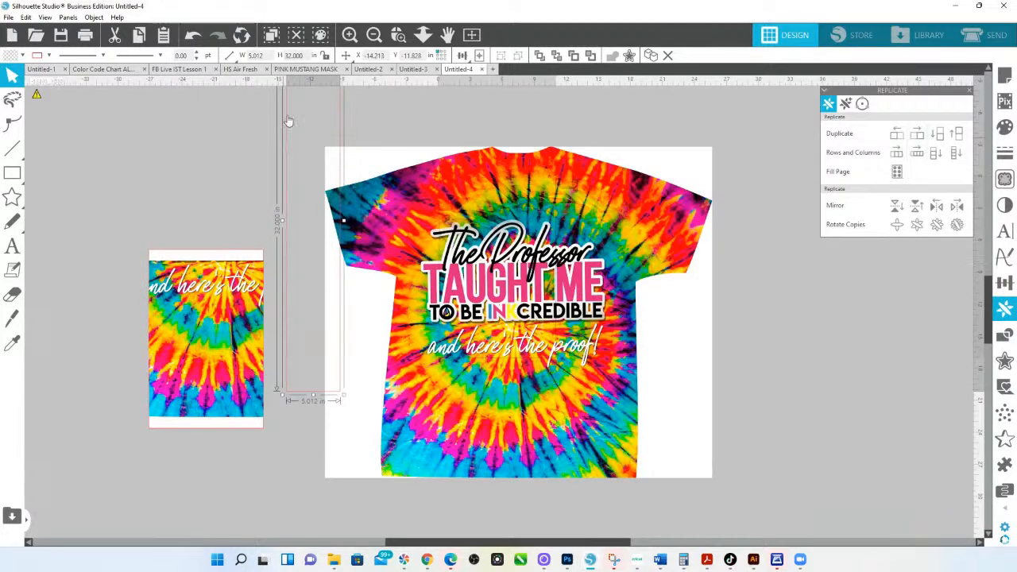
mouse_move(229, 58)
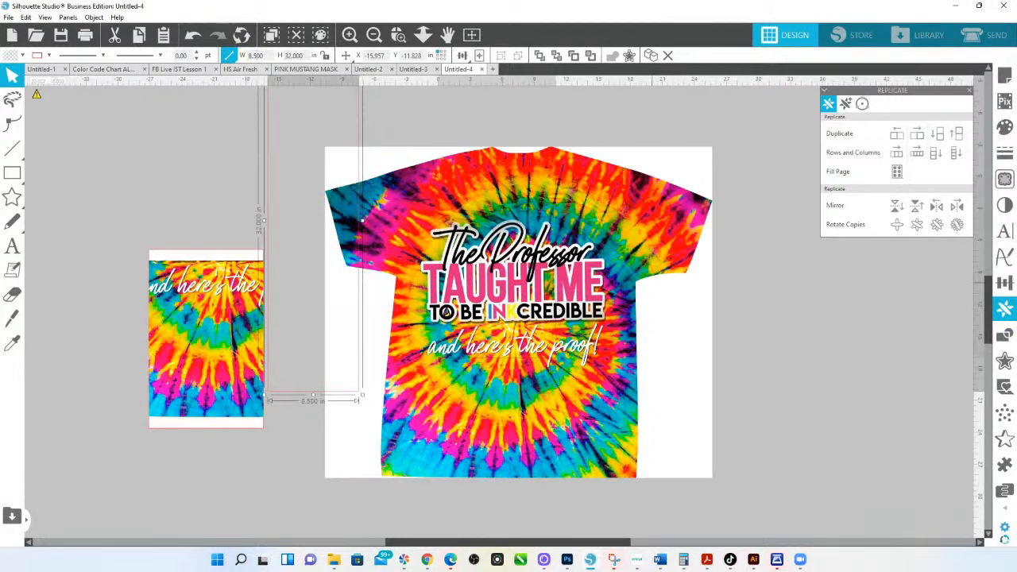
Create an internal offset of the tall rectangle at a distance of 0.150 in with square corners
left_click(1005, 361)
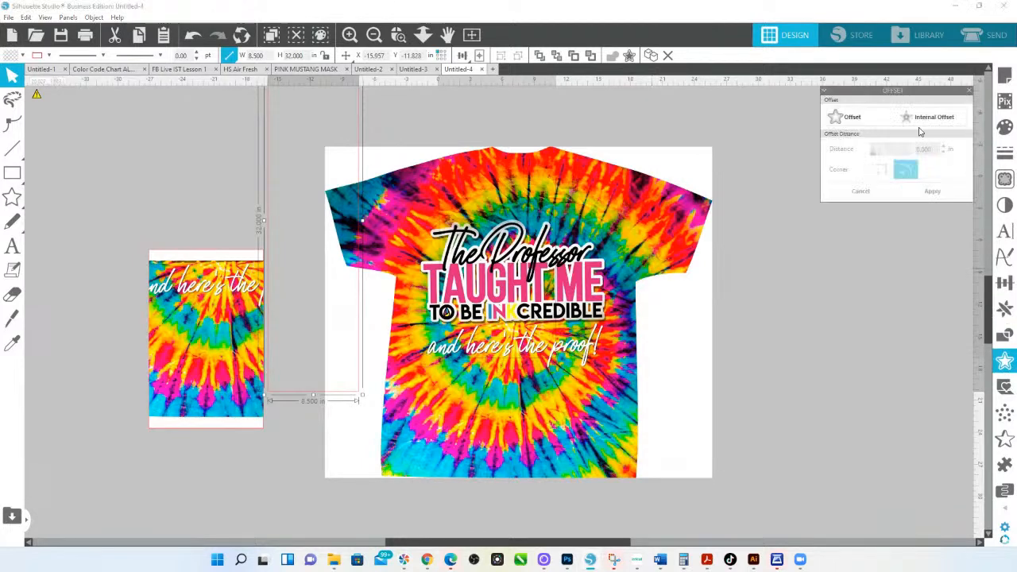
left_click(923, 122)
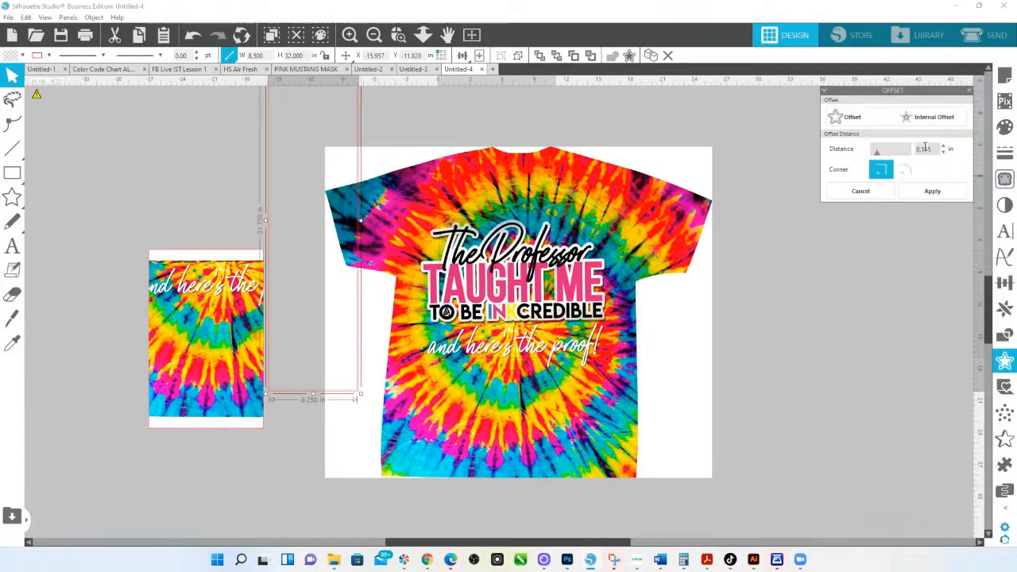
key("BackSpace")
key("Return")
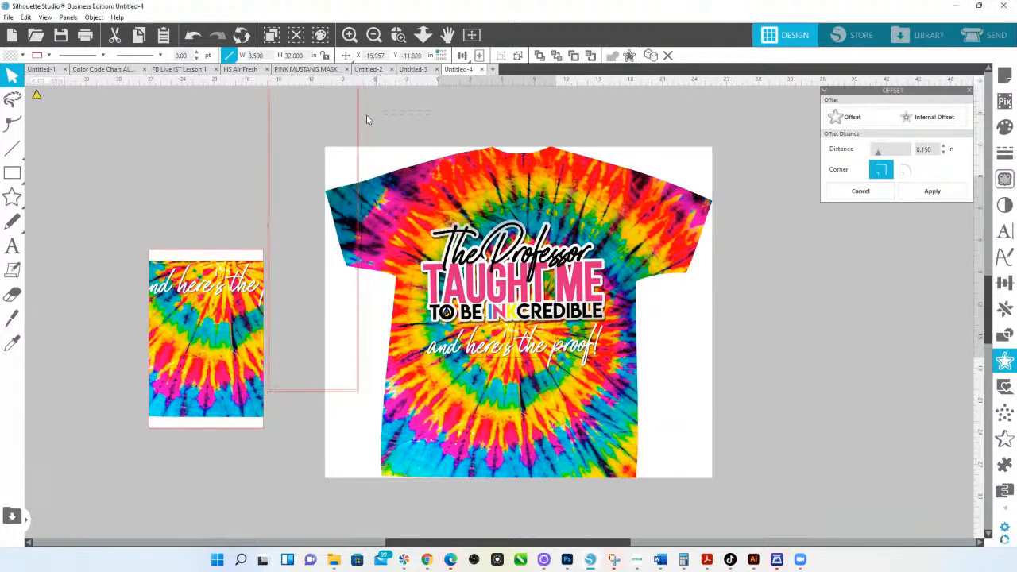
Fill the tall rectangle and its internal offset with white and move both off the page, clear of the shirt design
left_click(341, 119)
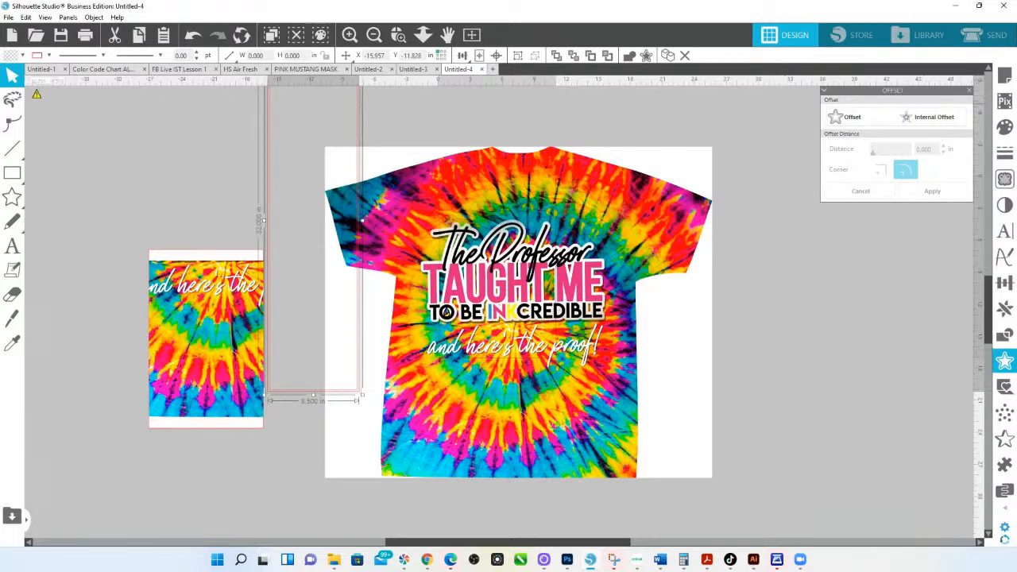
left_click(1005, 127)
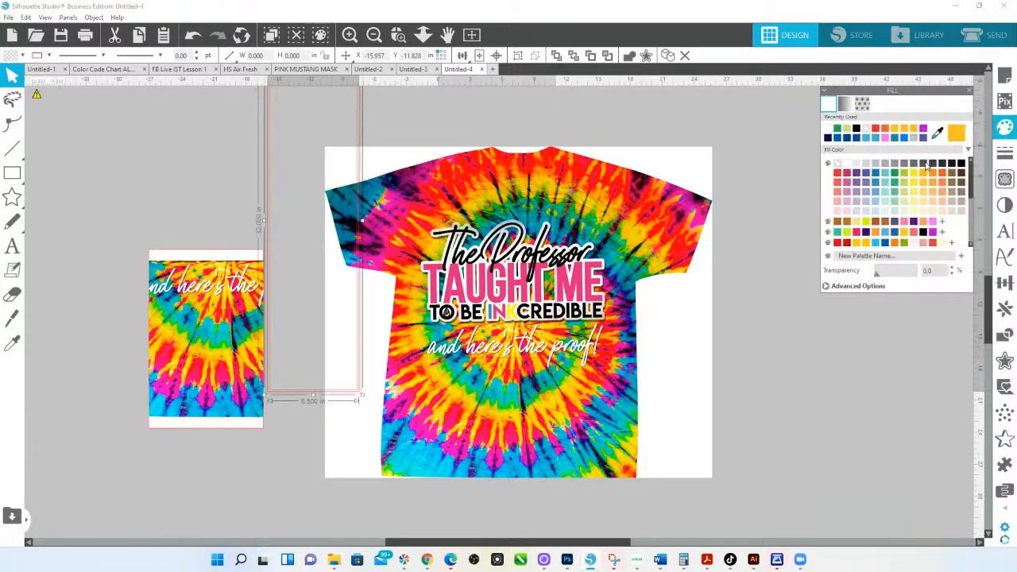
left_click(846, 164)
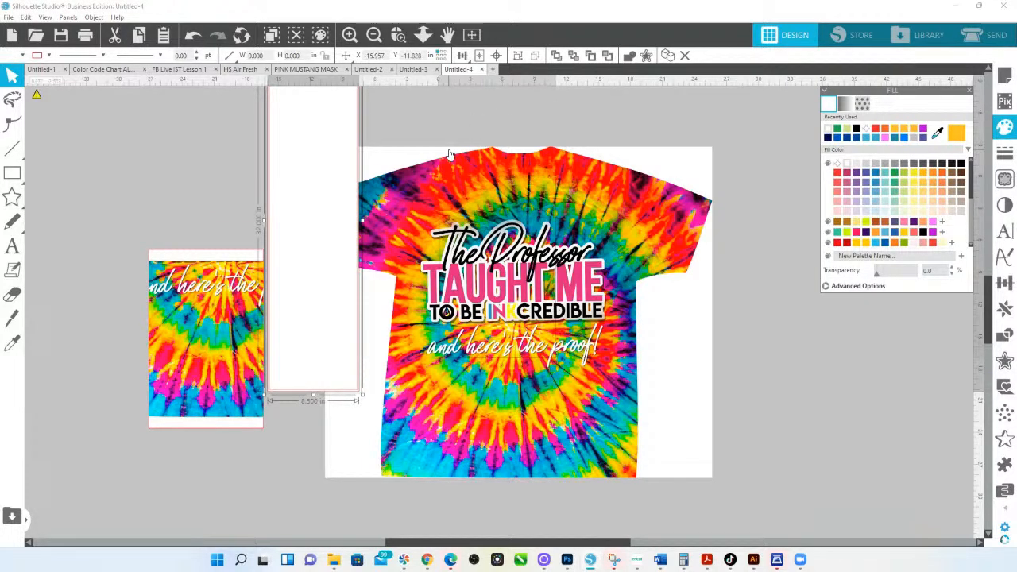
left_click_drag(307, 127, 82, 161)
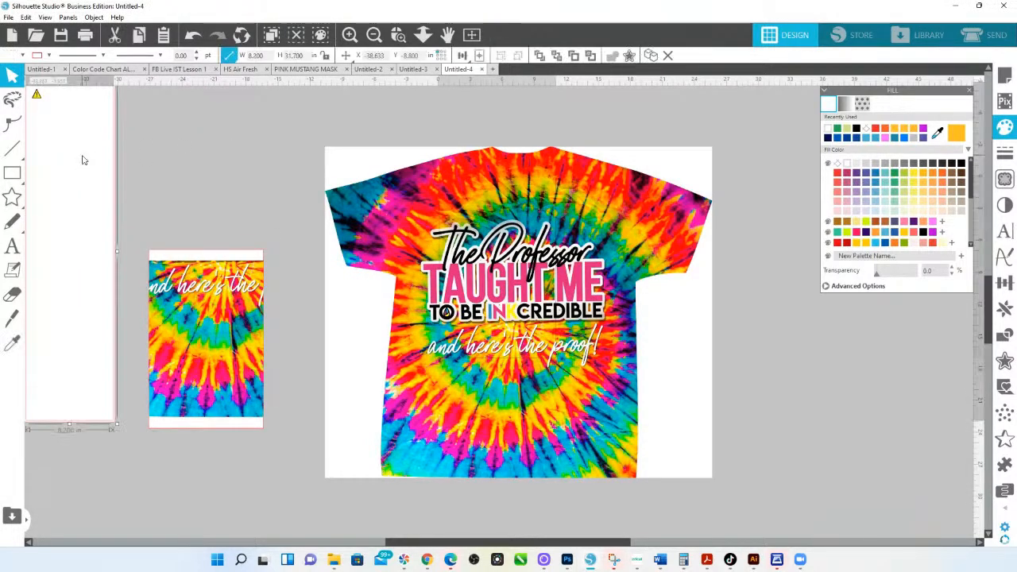
Duplicate the inner white rectangle and align the copy with the shirt design's left edge at 100% fill transparency
right_click(81, 160)
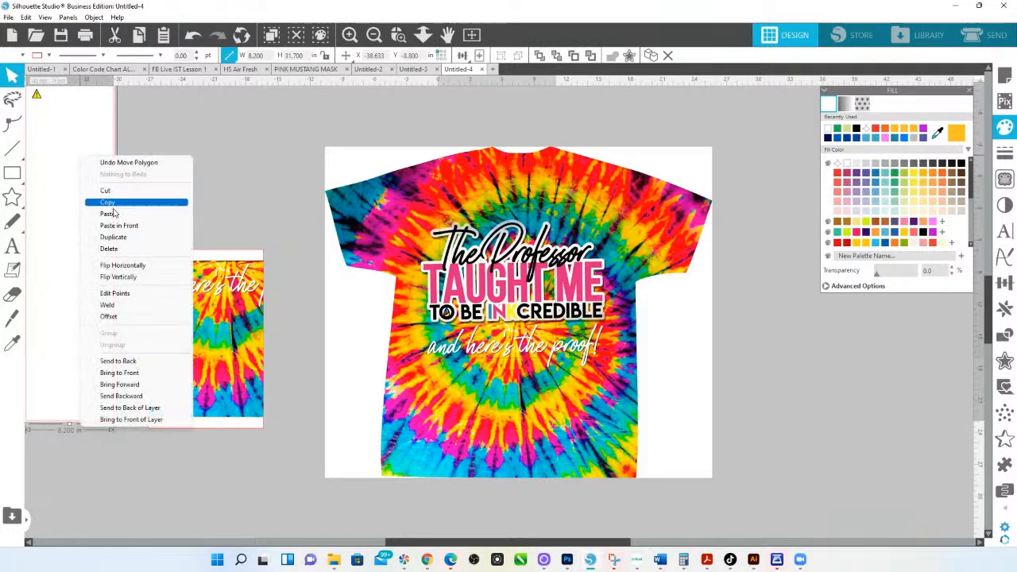
left_click(126, 238)
left_click_drag(205, 171, 368, 250)
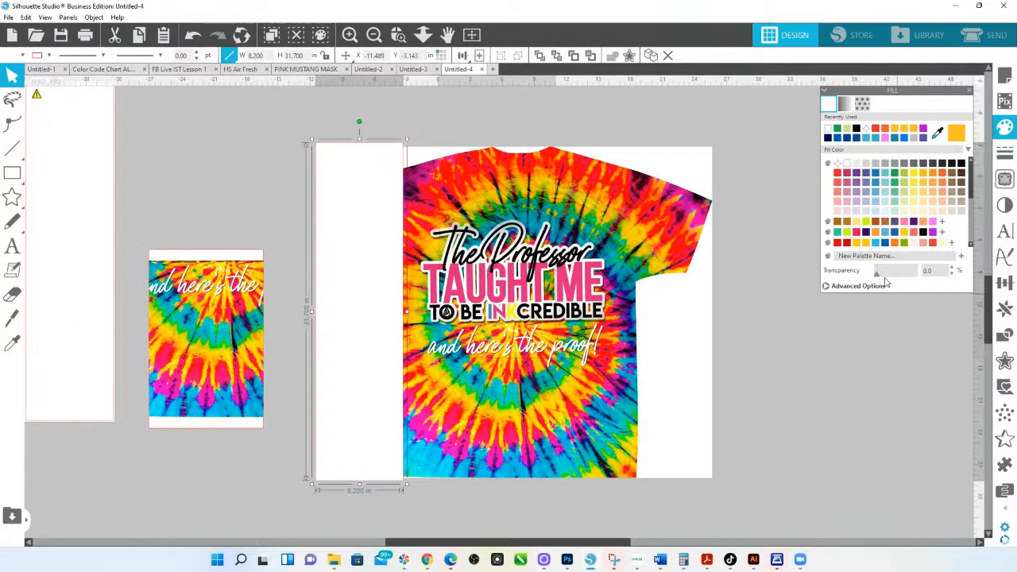
left_click_drag(877, 274, 941, 278)
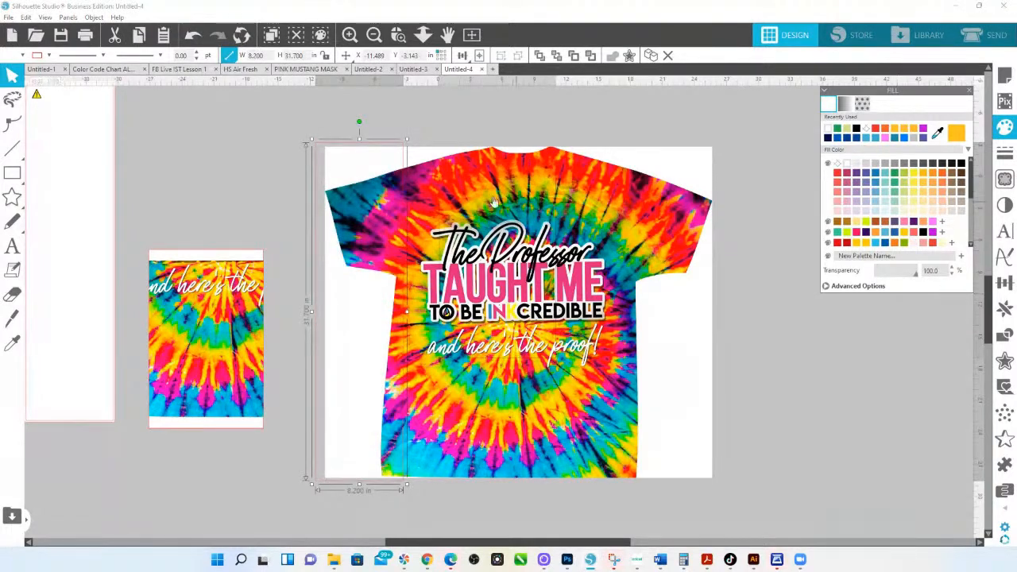
left_click_drag(361, 153, 368, 152)
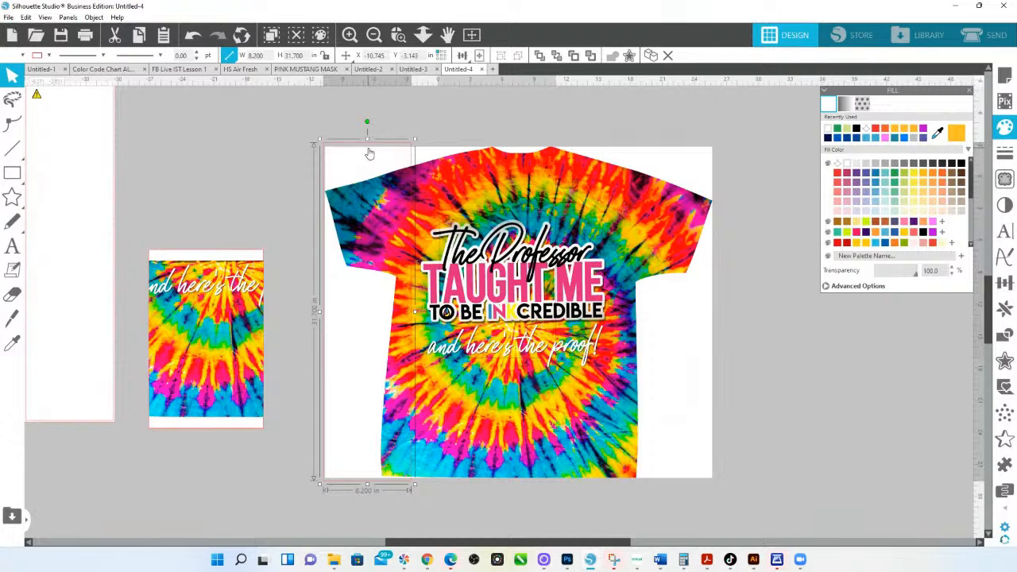
Replicate the transparent strip to the right as a row of four plus one more copy, covering the whole shirt with five strips
left_click(1005, 338)
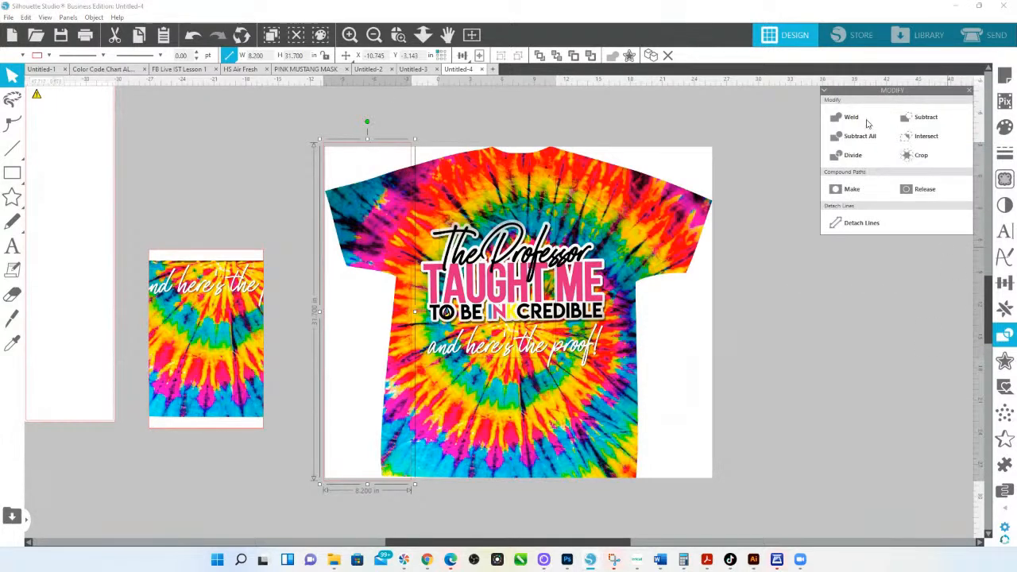
left_click(1005, 309)
left_click(918, 153)
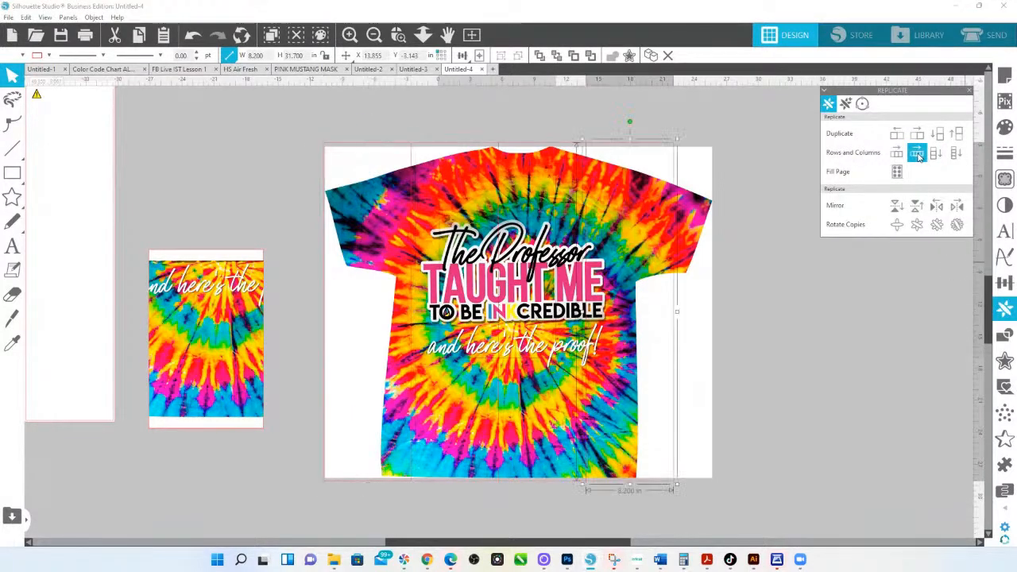
left_click(918, 135)
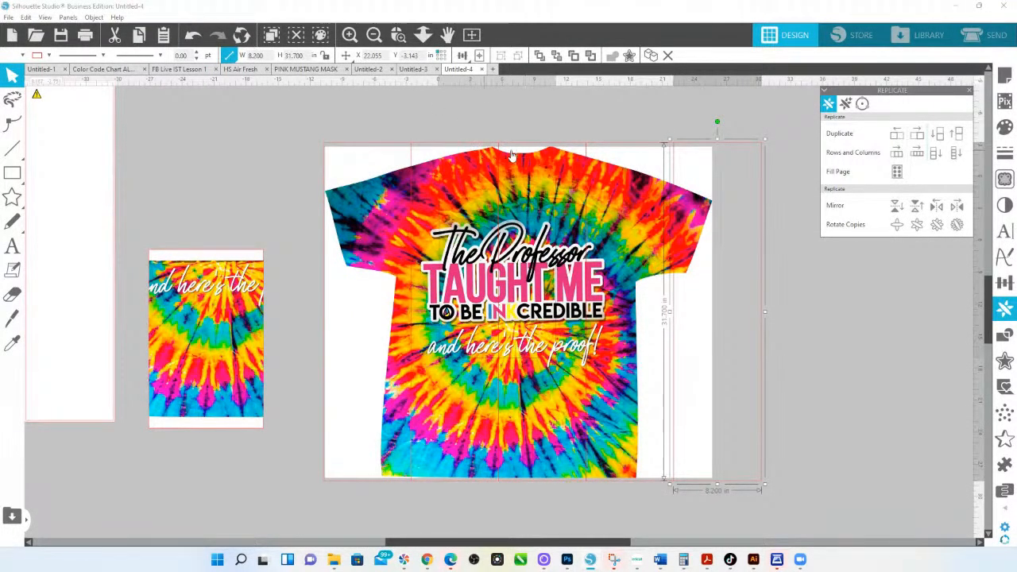
Duplicate the shirt design together with its five edge-to-edge strips to the right
left_click(422, 34)
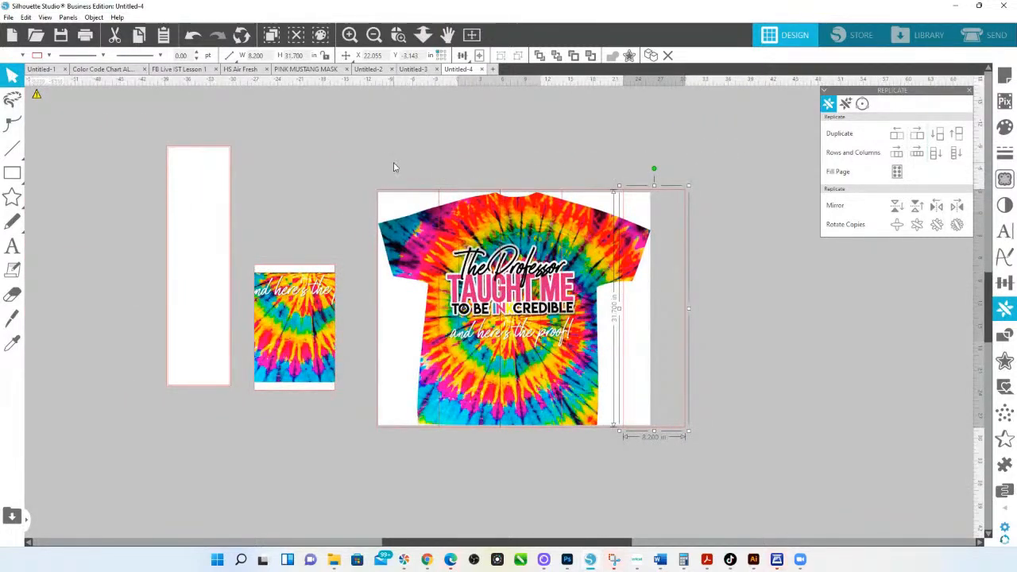
left_click(482, 208)
left_click_drag(386, 138, 724, 399)
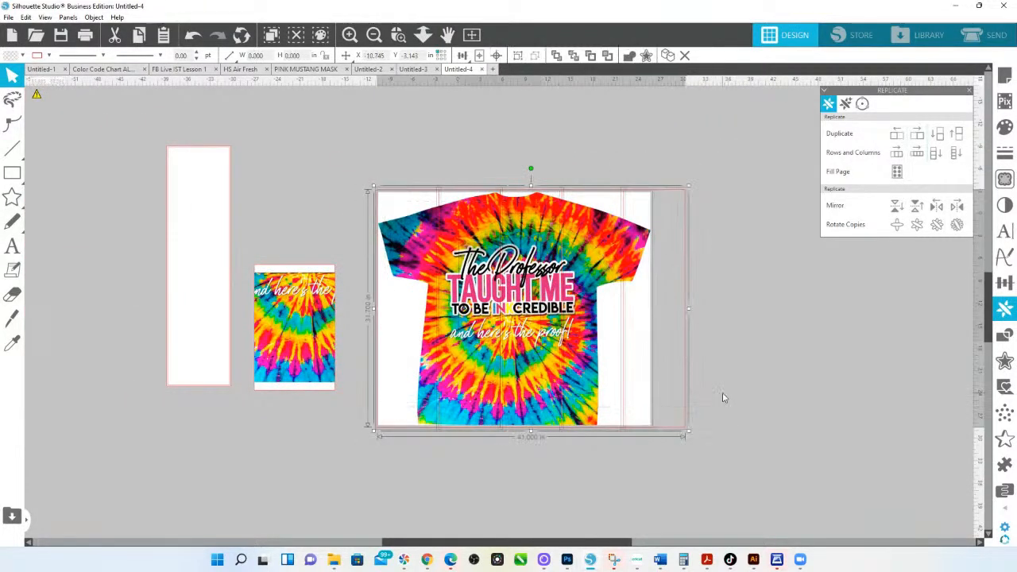
left_click(919, 136)
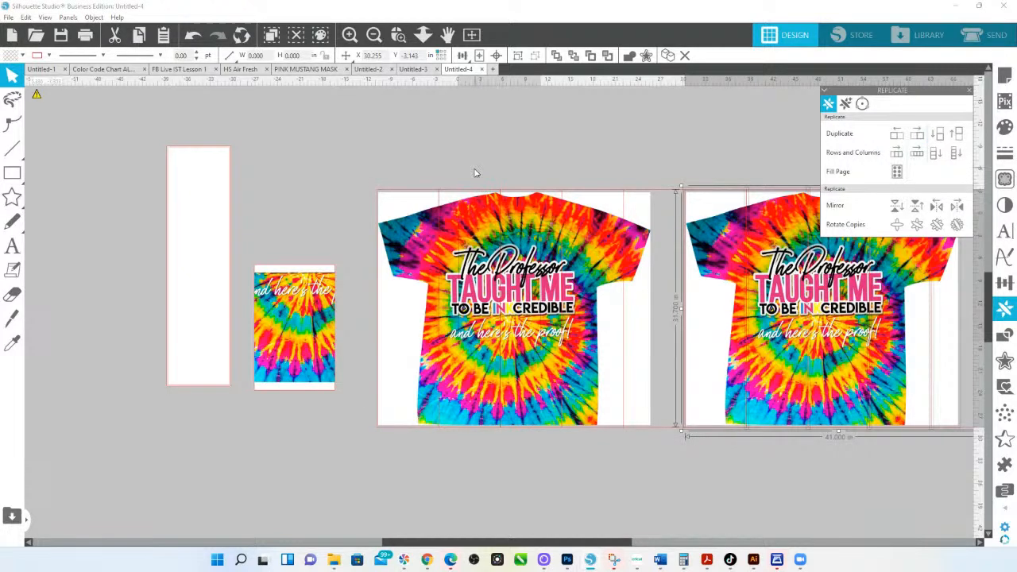
Try selecting alternate strips across both shirts, and delete the duplicated shirt with its strips
left_click(464, 201)
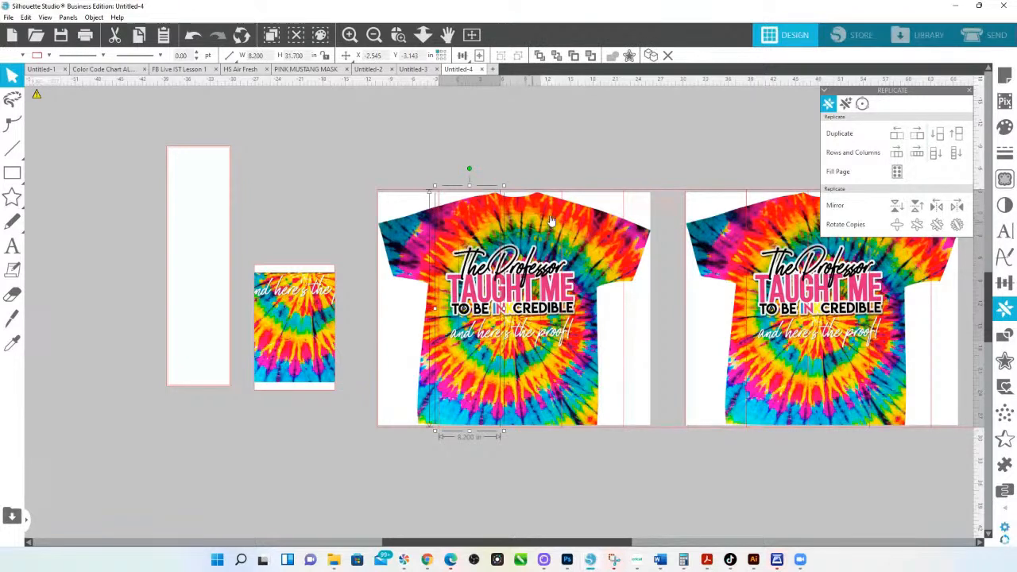
left_click(584, 201, "shift")
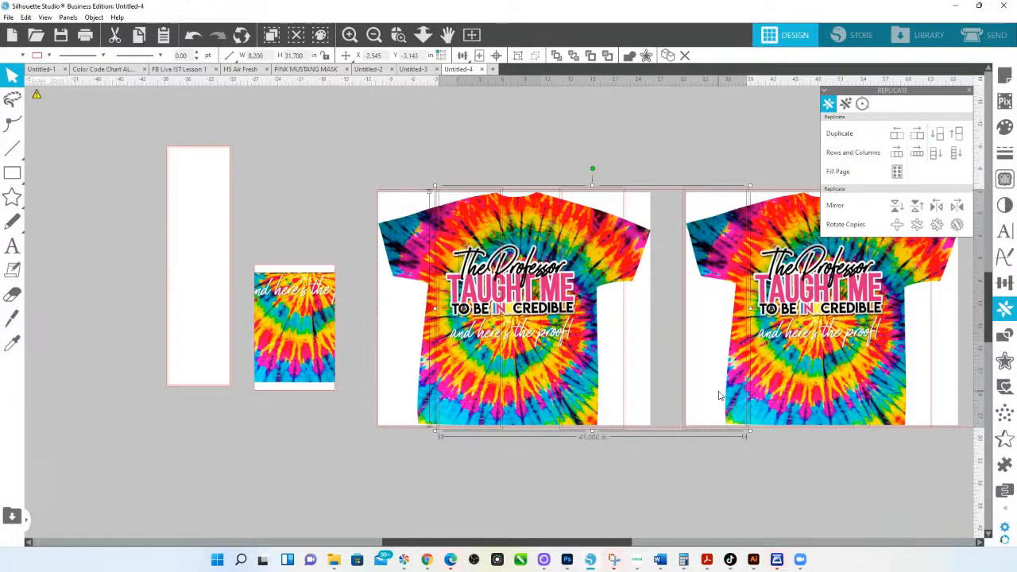
left_click(840, 417, "shift")
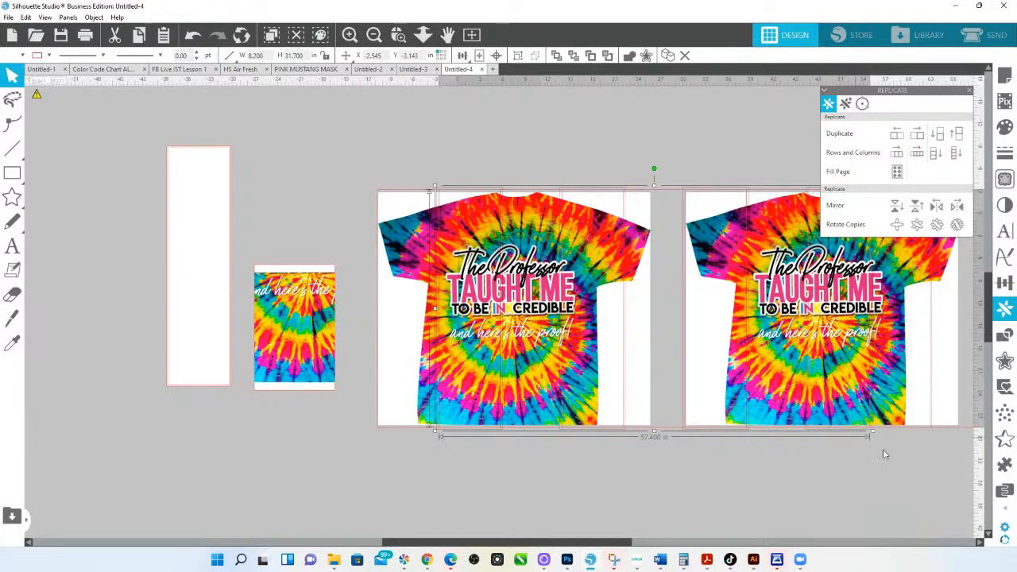
left_click(945, 419, "shift")
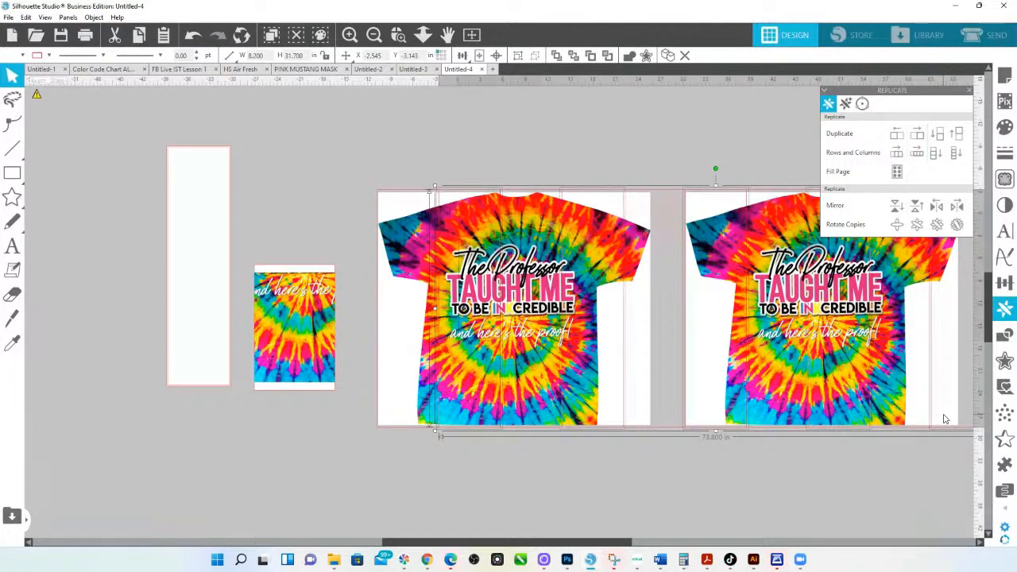
left_click_drag(952, 455, 702, 291)
key("Delete")
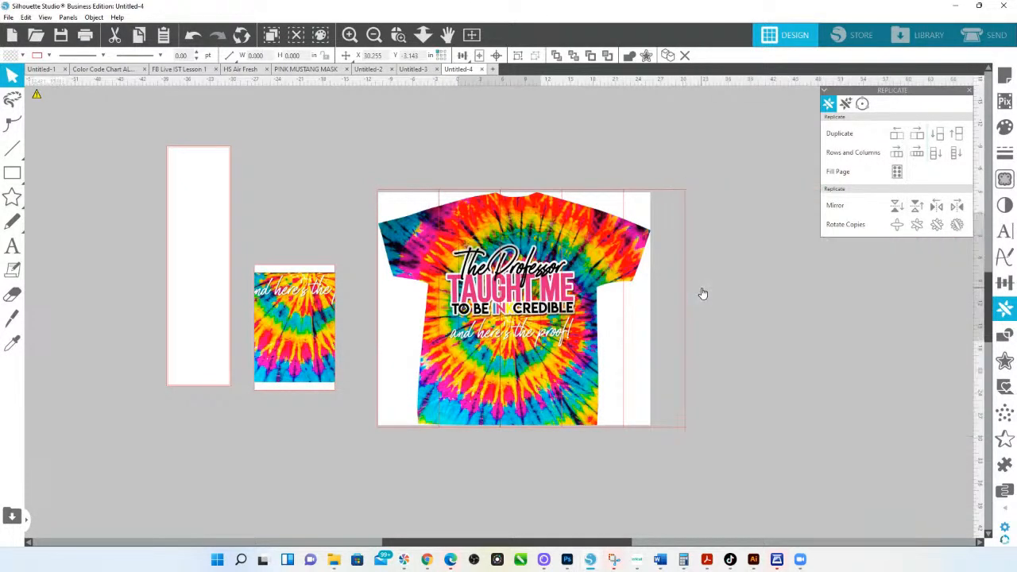
Shift the strips left progressively, starting from the rightmost one, so that each overlaps its left neighbour by about 0.19 in
left_click(658, 195)
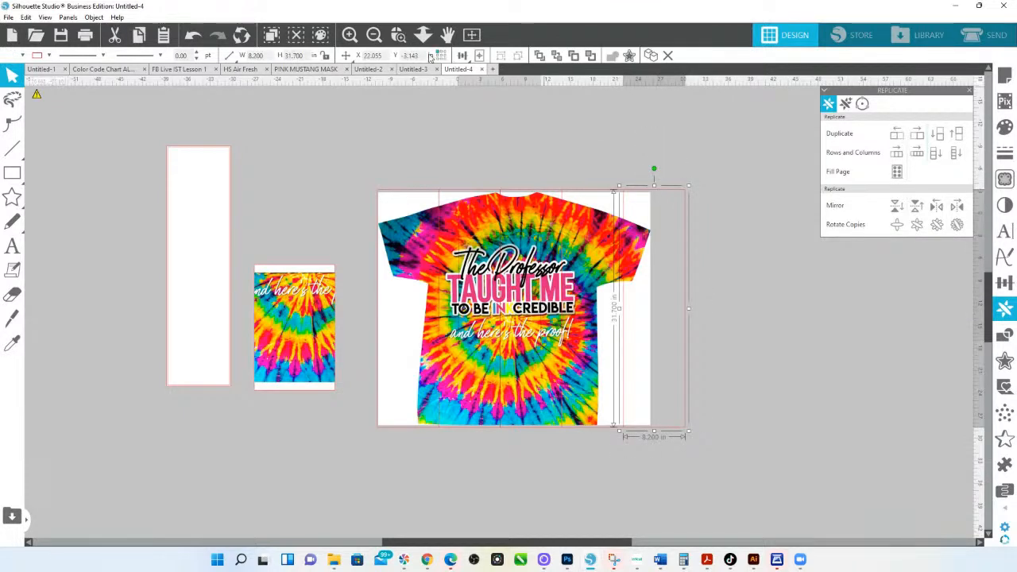
left_click(398, 34)
left_click_drag(390, 178, 707, 257)
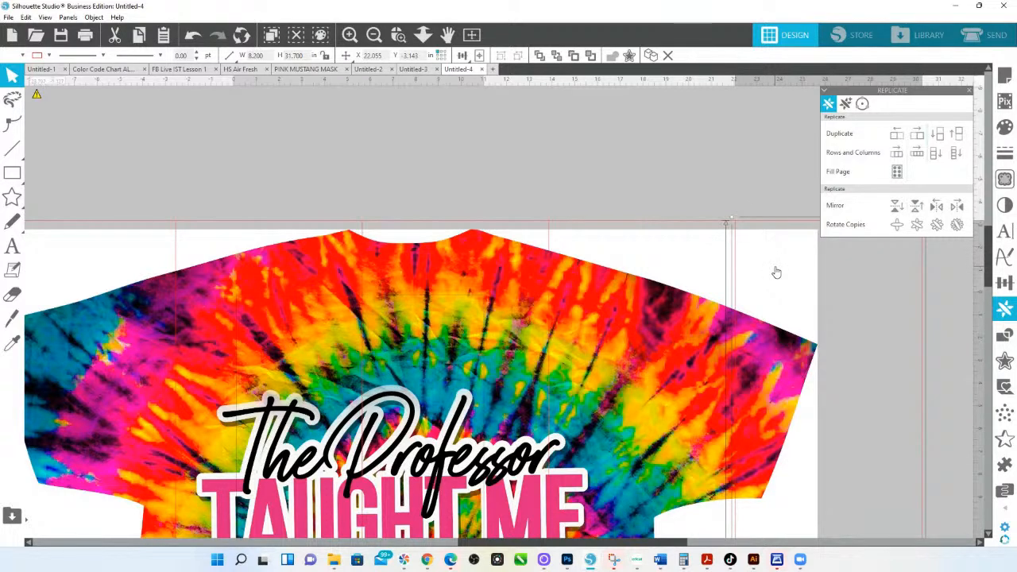
key("Left")
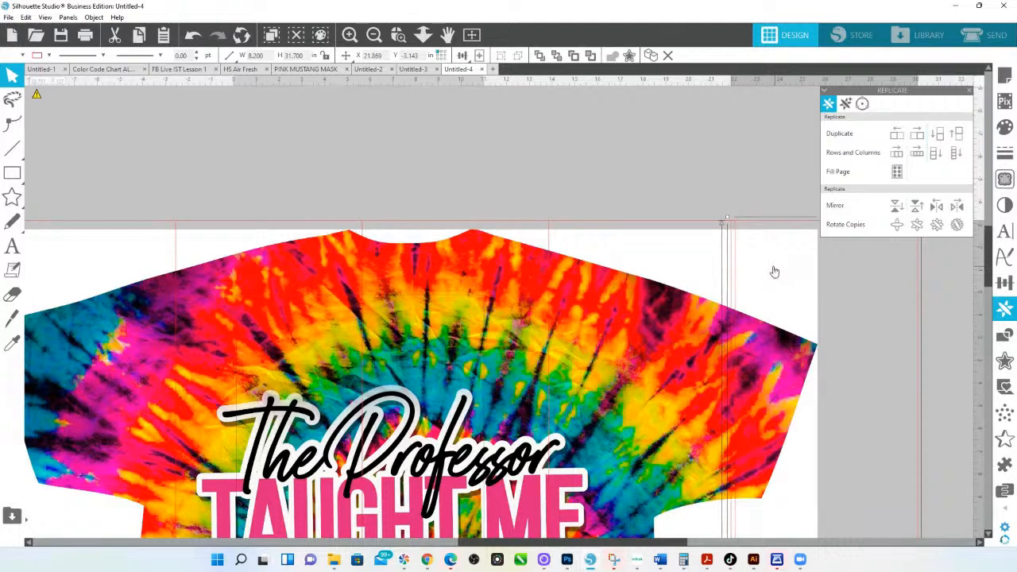
key("ctrl+z")
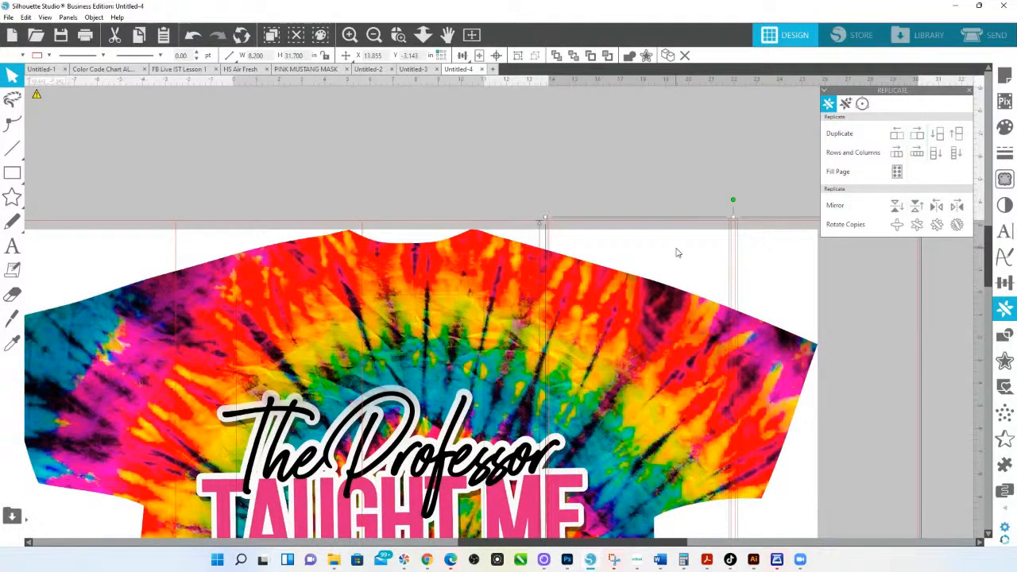
key("ctrl+z")
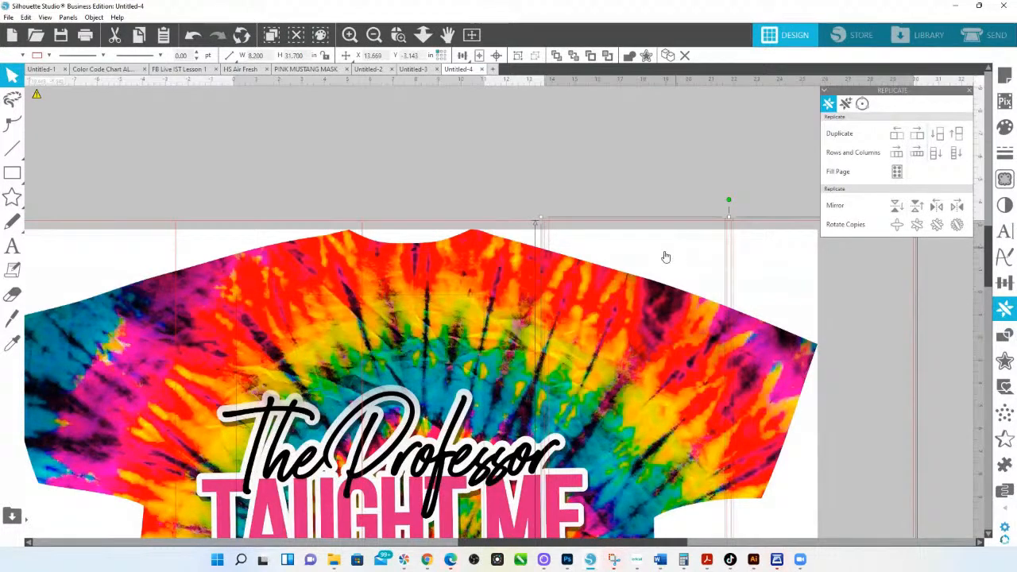
key("ctrl+z")
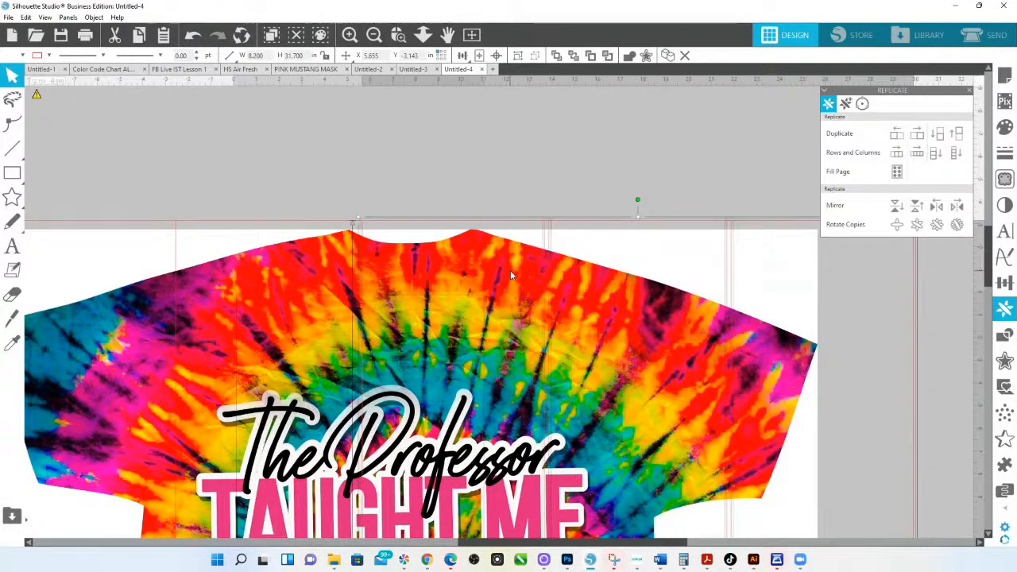
key("ctrl+z")
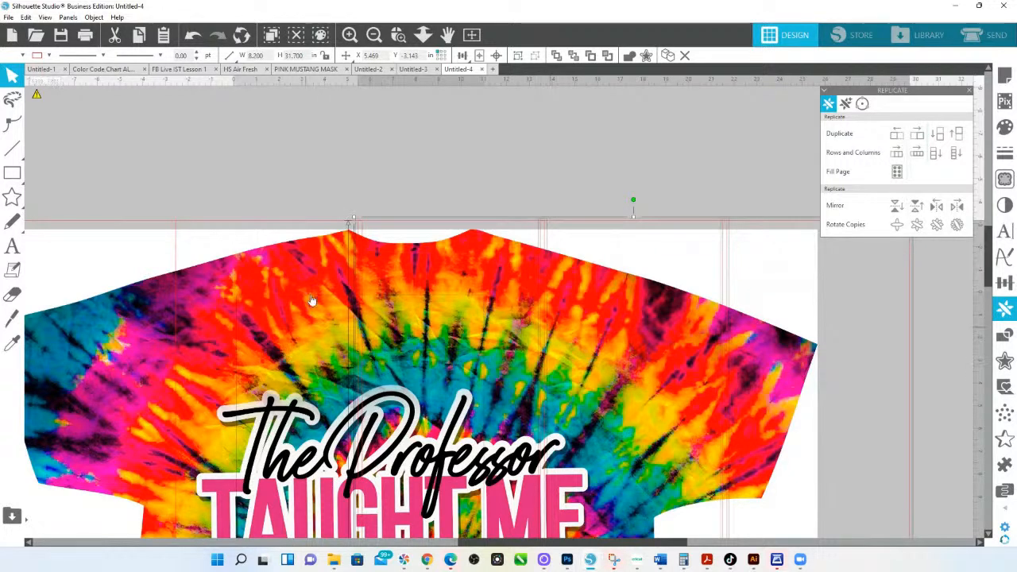
key("ctrl+z")
key("ctrl+z")
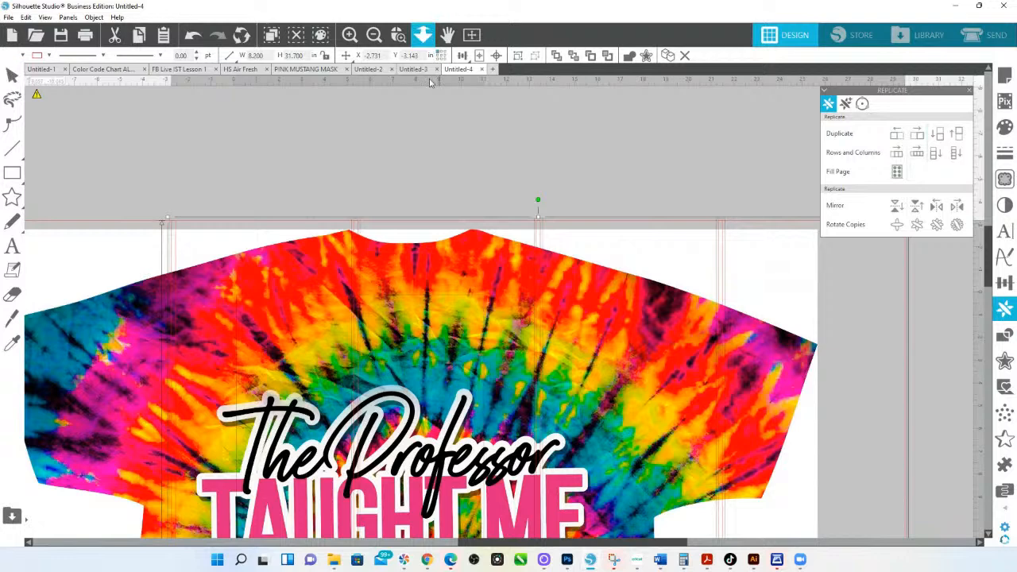
Select the shirt design with all its overlapping strips and duplicate the set to the right
left_click(423, 34)
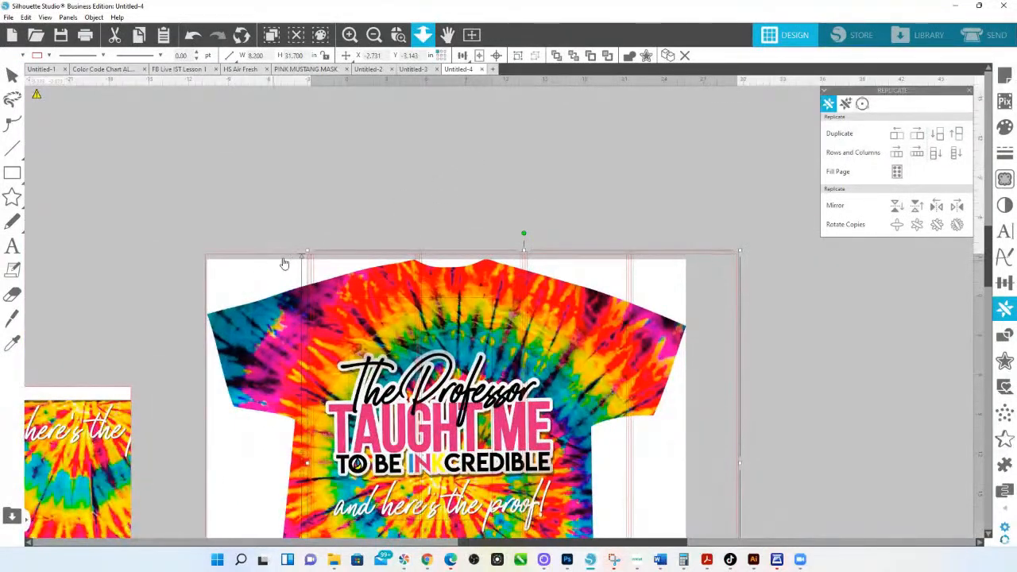
left_click(215, 217)
left_click(398, 263)
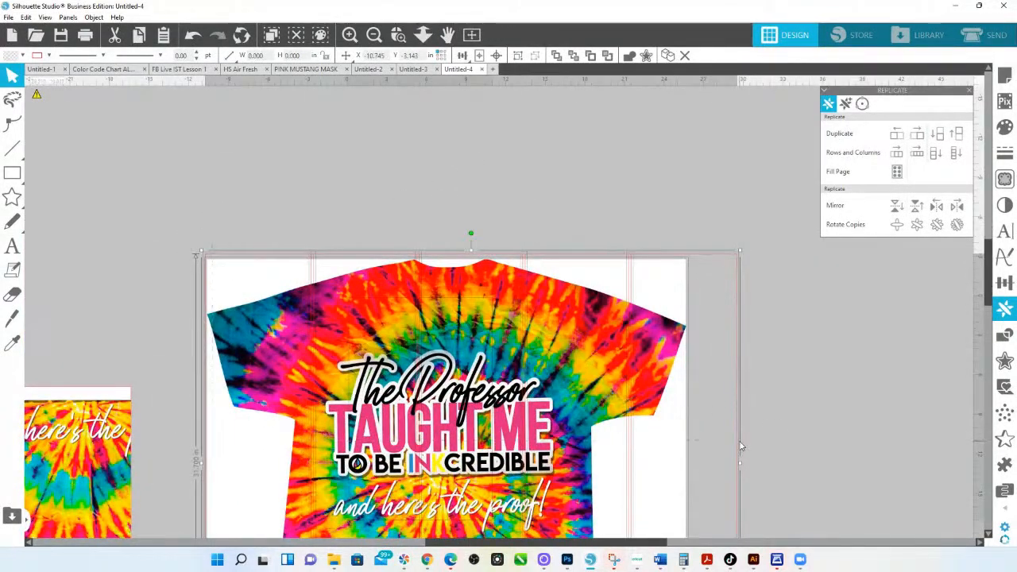
left_click(918, 135)
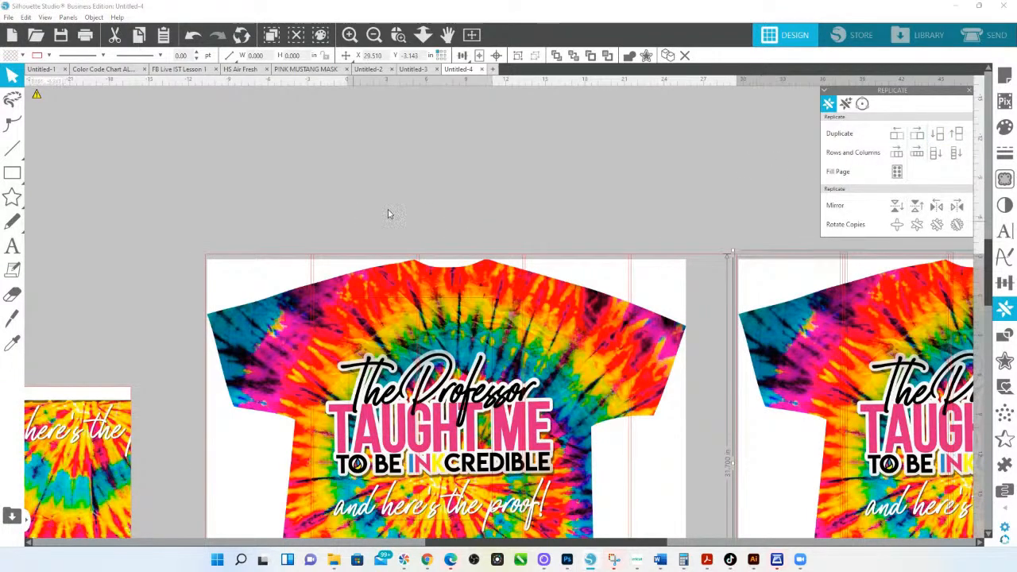
Delete the second and fourth strips from the original shirt and the first and third strips from the duplicate
left_click_drag(581, 387, 501, 210)
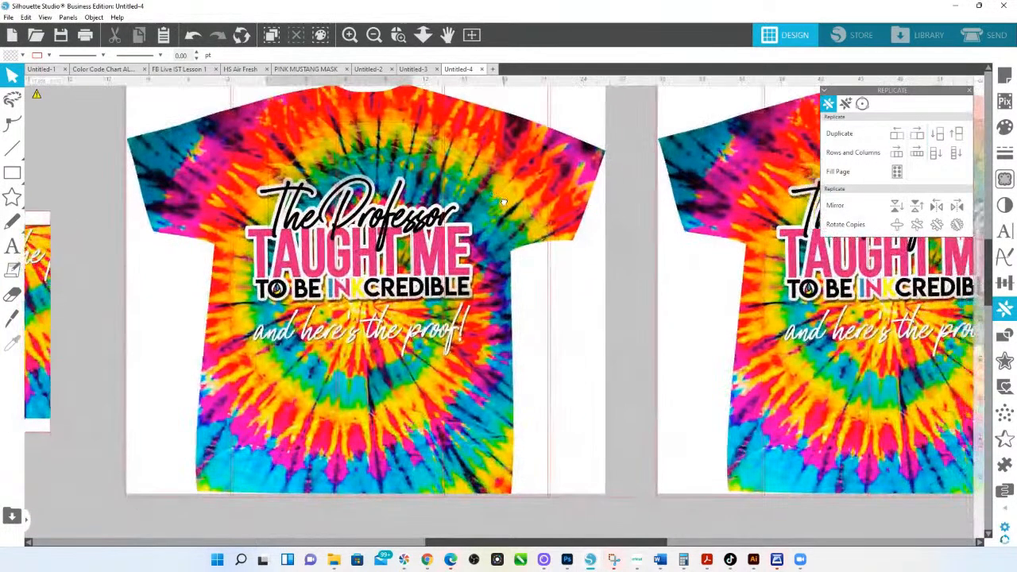
left_click(288, 453)
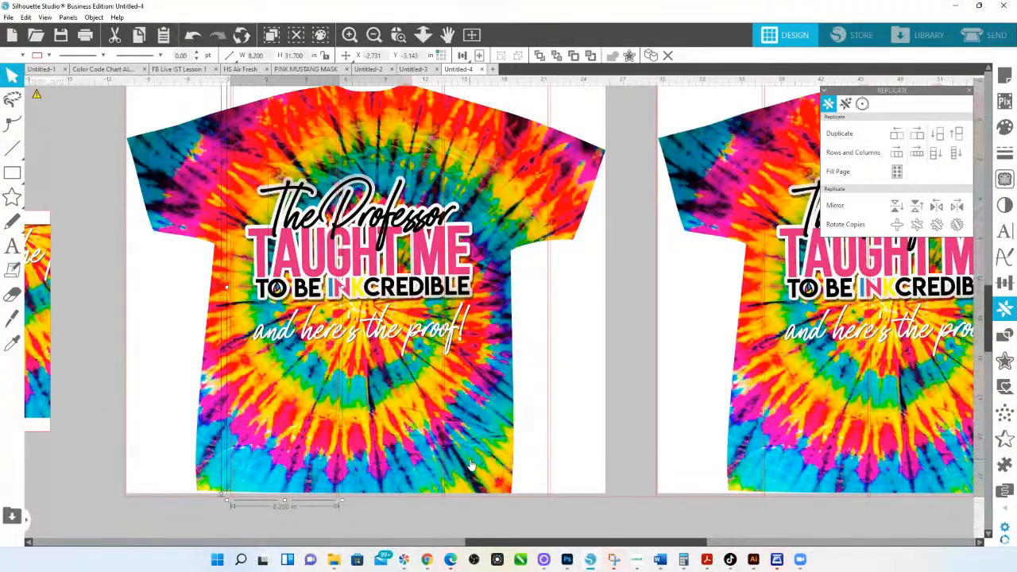
left_click(543, 458, "shift")
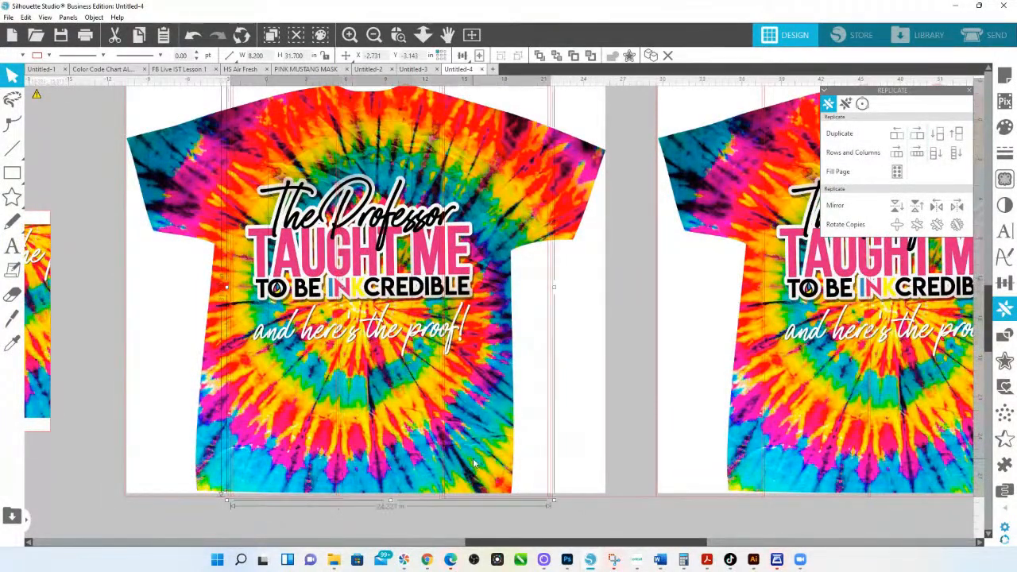
left_click(703, 449, "shift")
left_click(902, 471, "shift")
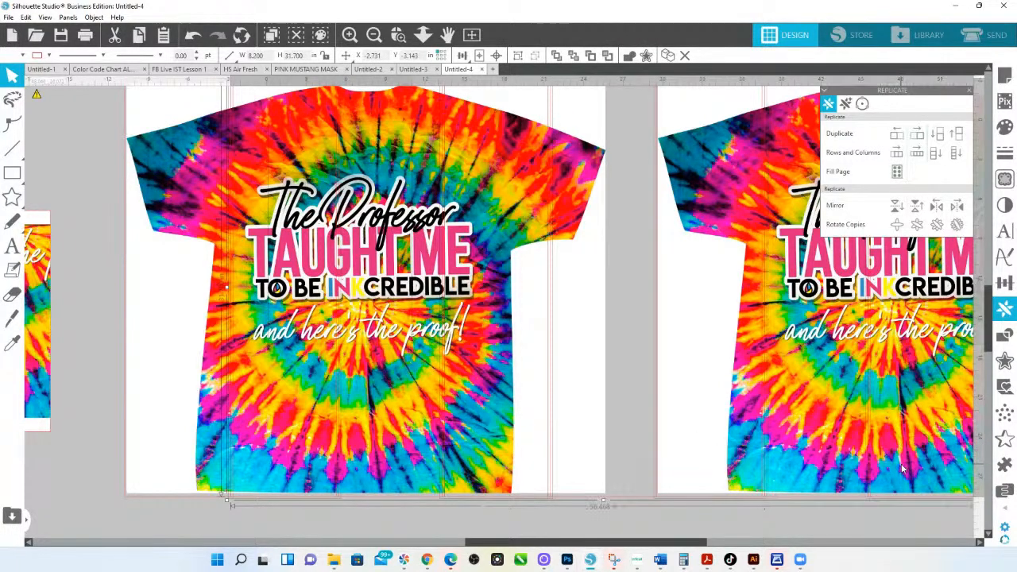
key("Delete")
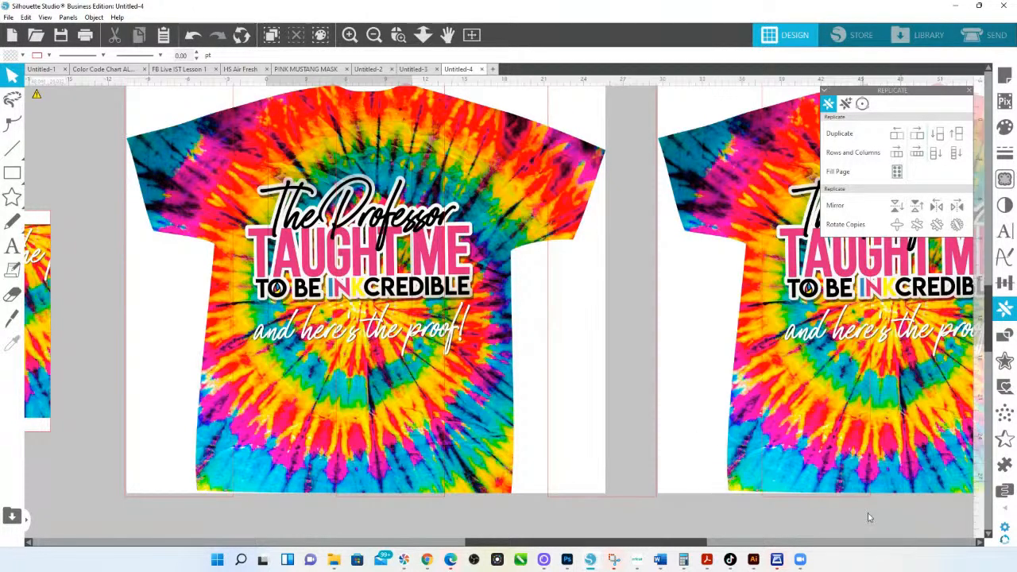
Crop the original shirt design with its first, third and fifth overlapping strips into separate panels
scroll(851, 538, "right", 5)
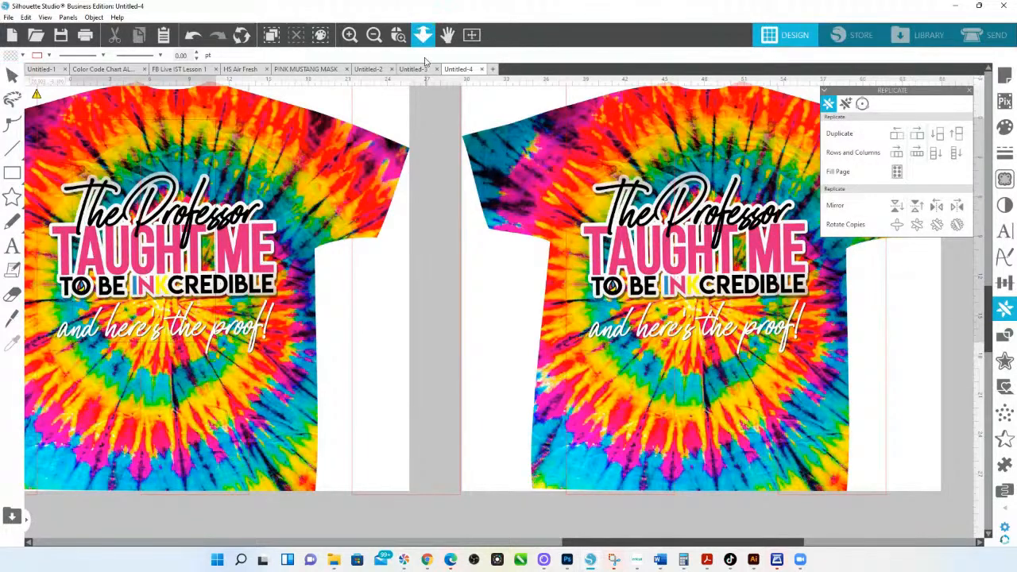
left_click(422, 34)
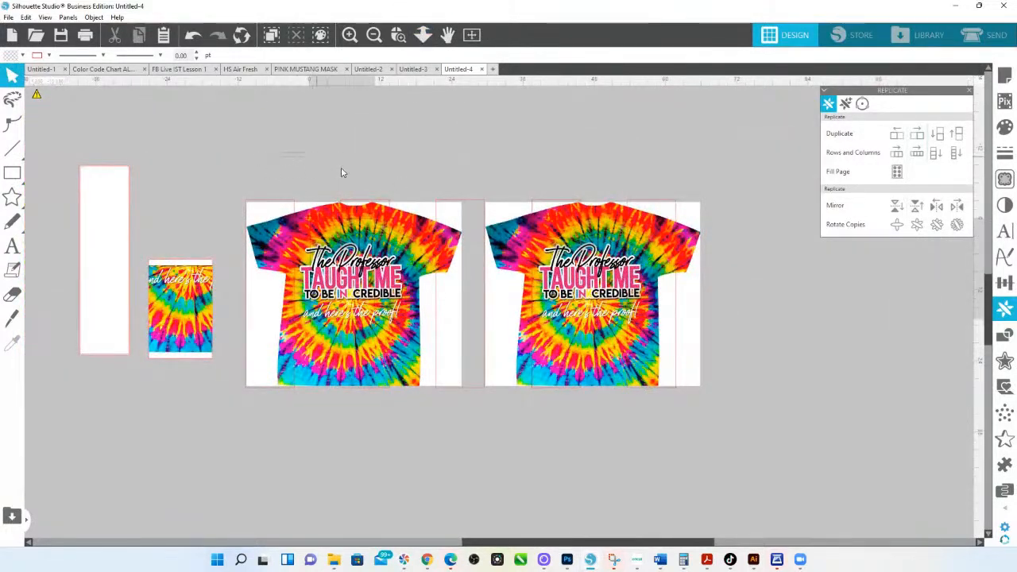
left_click(402, 236)
left_click(449, 297)
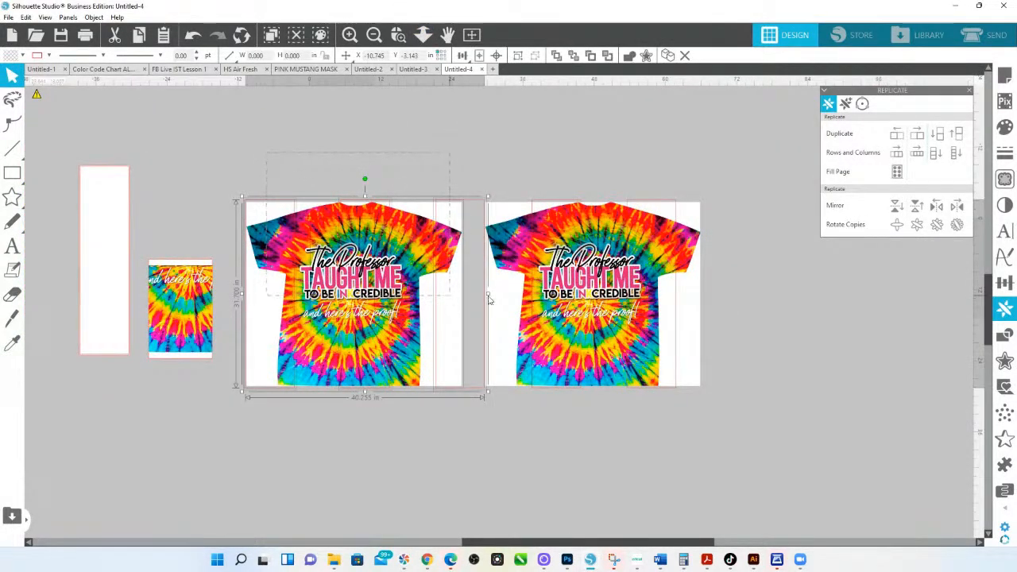
left_click(1004, 335)
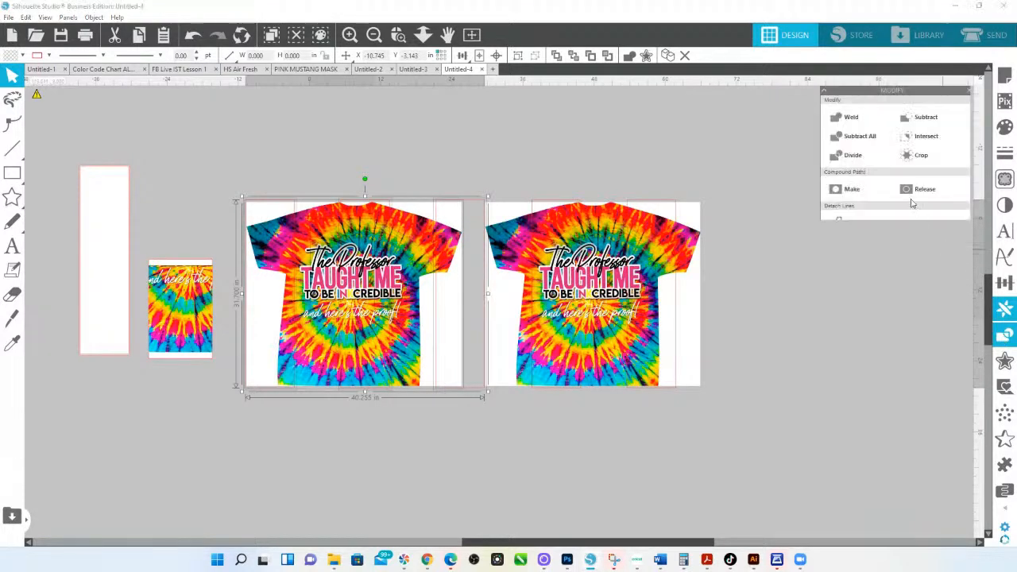
left_click(919, 157)
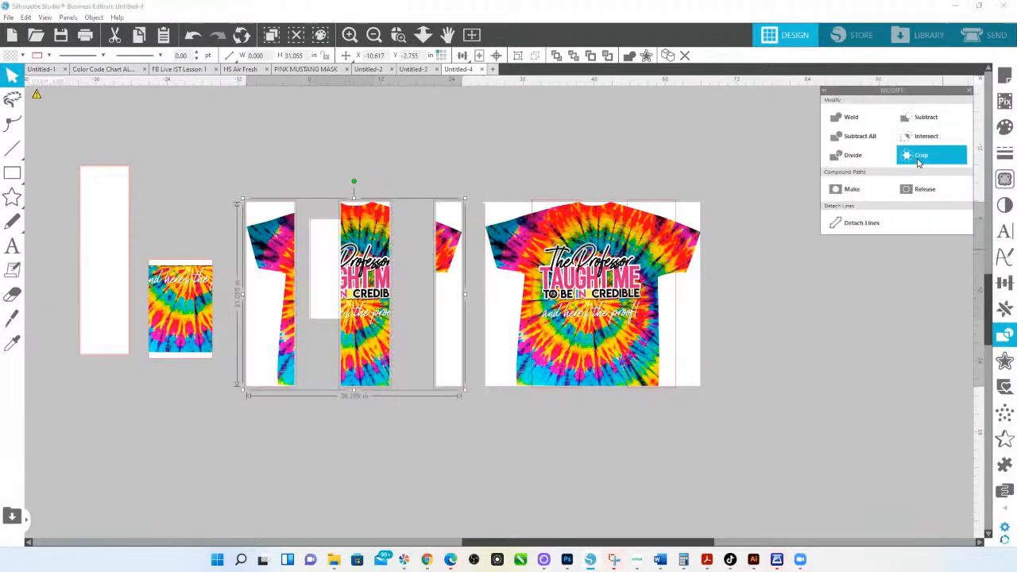
Crop the duplicate shirt design with its two remaining strips into separate panels
left_click(529, 182)
left_click(666, 242)
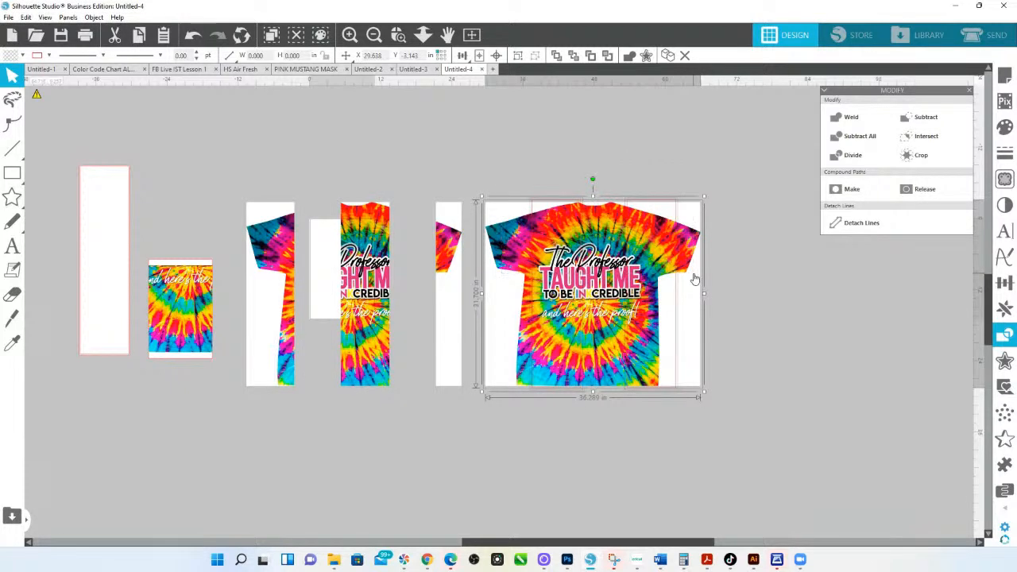
left_click(921, 160)
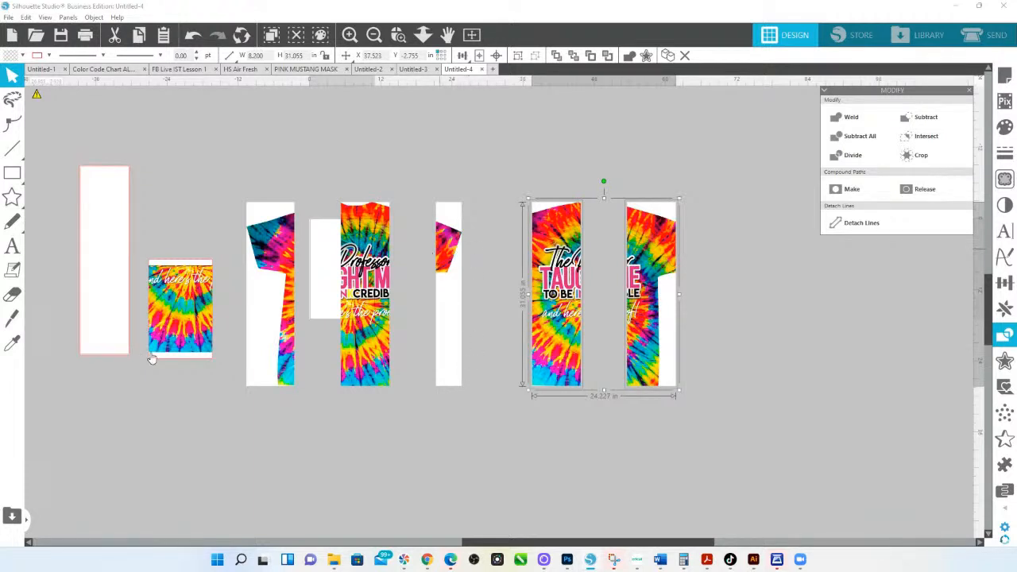
Trace and detach the sleeve fragment in the narrow last panel of the original shirt, using a threshold of 88%
left_click(398, 34)
left_click_drag(356, 186, 540, 291)
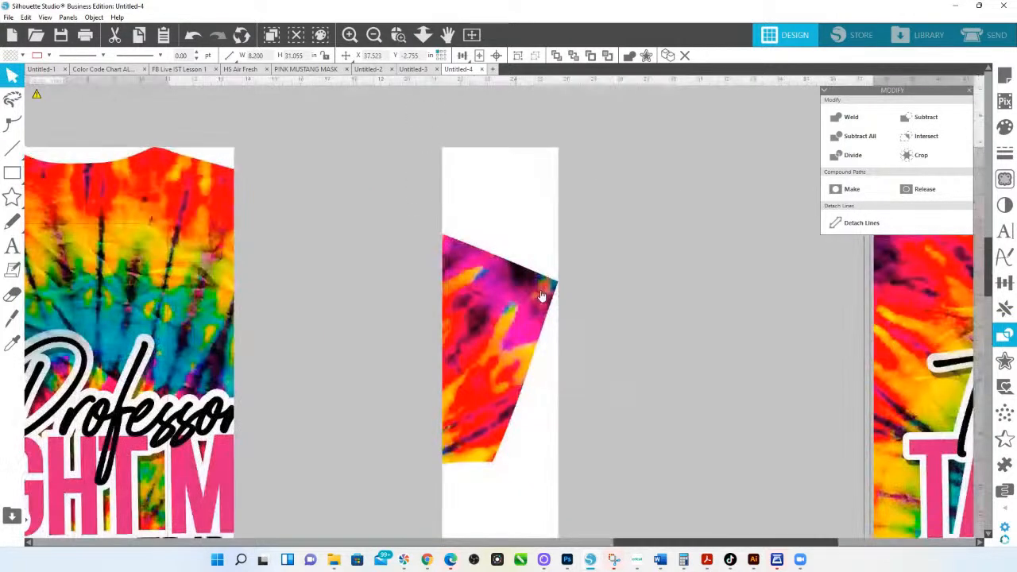
left_click(1004, 179)
left_click(842, 135)
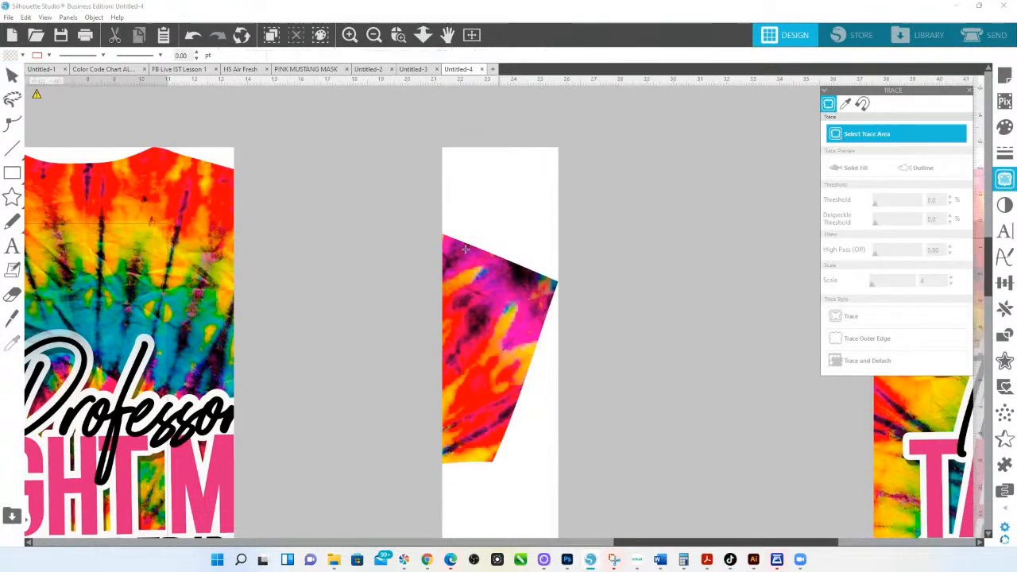
left_click_drag(363, 204, 610, 495)
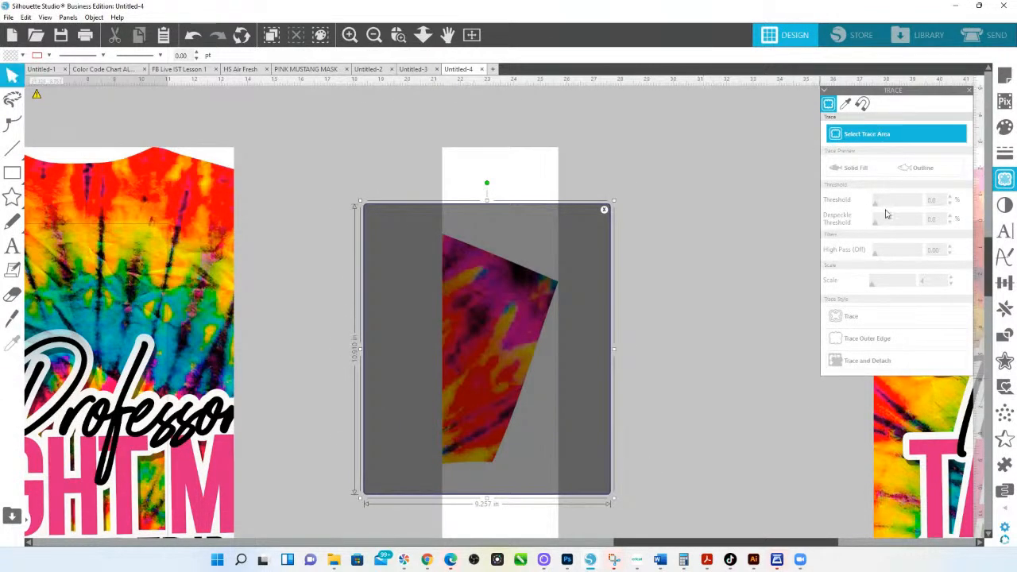
mouse_move(895, 207)
left_mouse_down()
mouse_move(953, 213)
mouse_move(916, 215)
left_mouse_up()
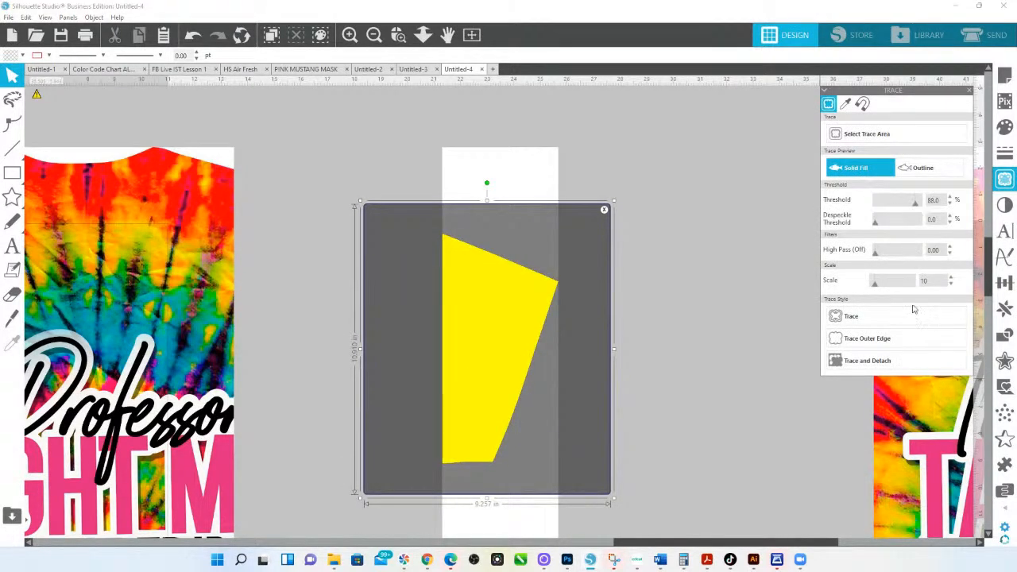
left_click(875, 362)
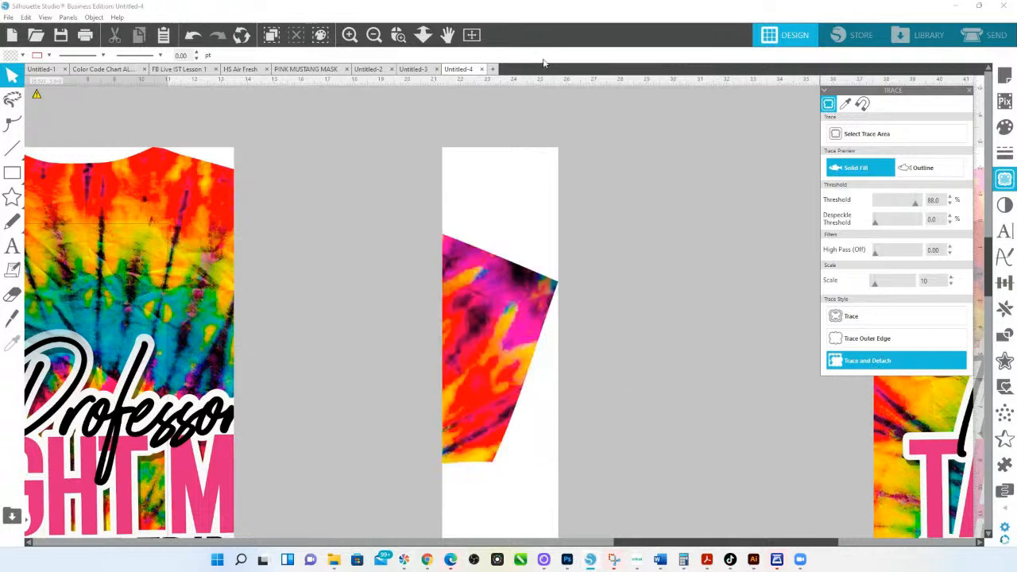
Move the detached sleeve fragment into the first panel's blank area below its sleeve, and delete the leftover white panel
left_click(422, 34)
left_click_drag(454, 173, 455, 70)
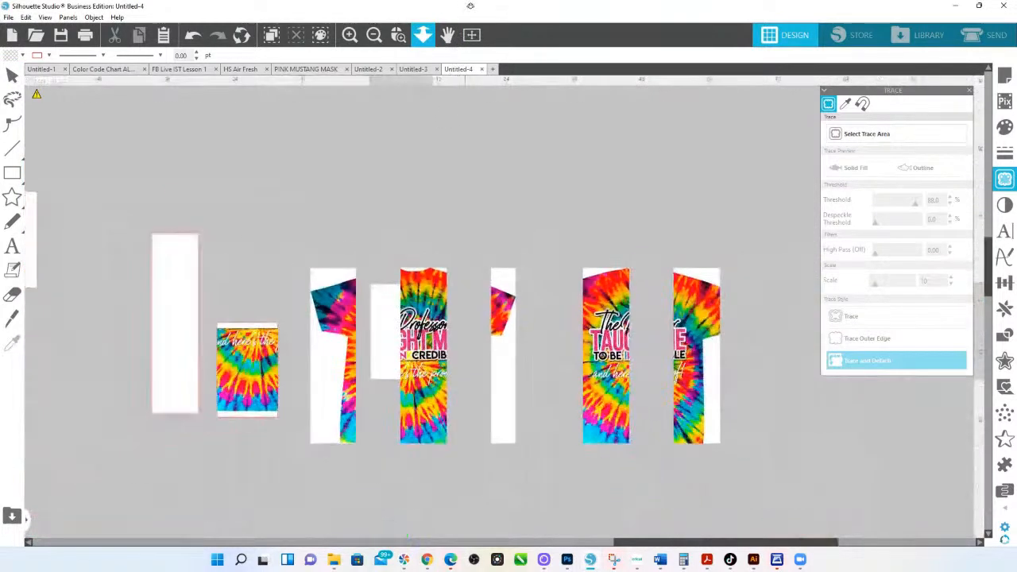
mouse_move(325, 376)
left_mouse_down()
mouse_move(395, 400)
mouse_move(508, 304)
mouse_move(491, 307)
mouse_move(439, 365)
mouse_move(322, 395)
mouse_move(334, 367)
left_mouse_up()
right_click(491, 307)
left_click(530, 252)
left_click(498, 364)
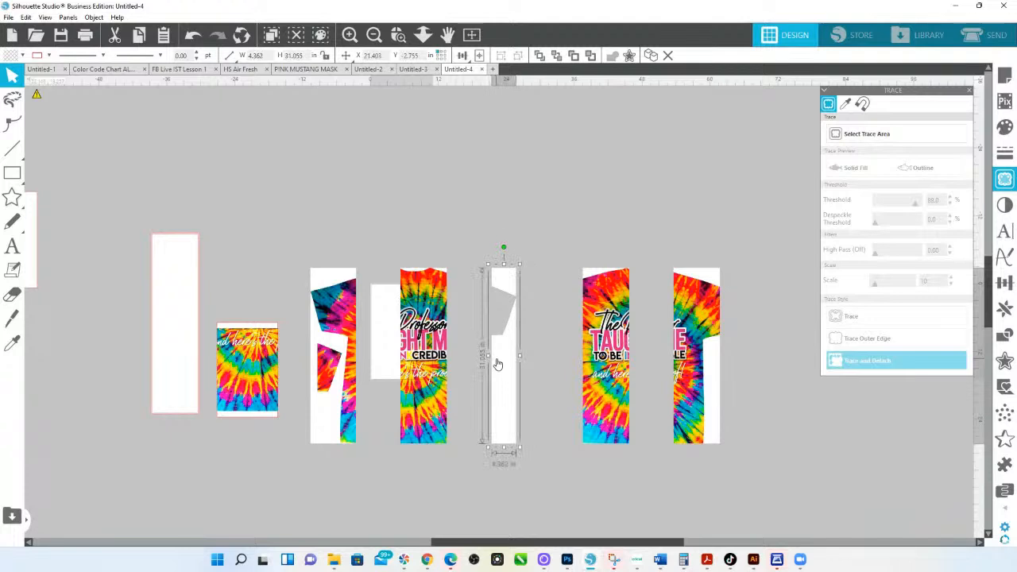
key("Delete")
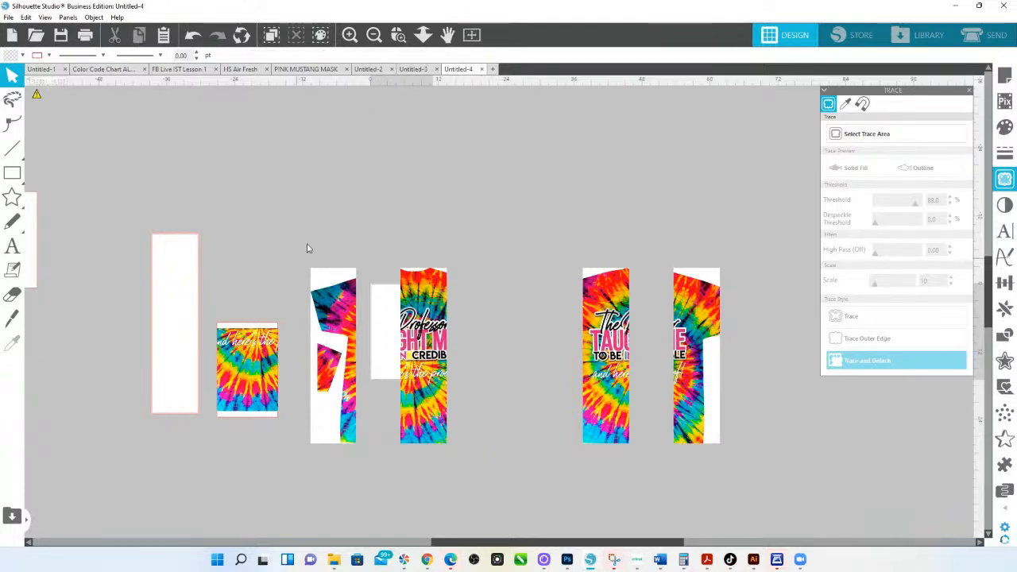
Group the sleeve fragment with the first panel, and centre-align all four panels on top of one another
left_click(335, 389)
right_click(340, 402)
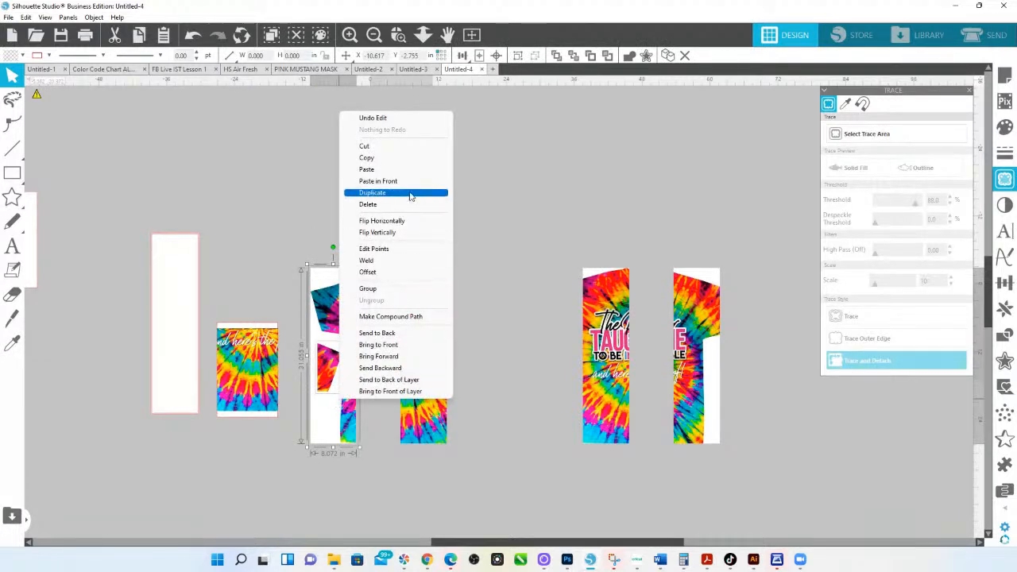
left_click(386, 290)
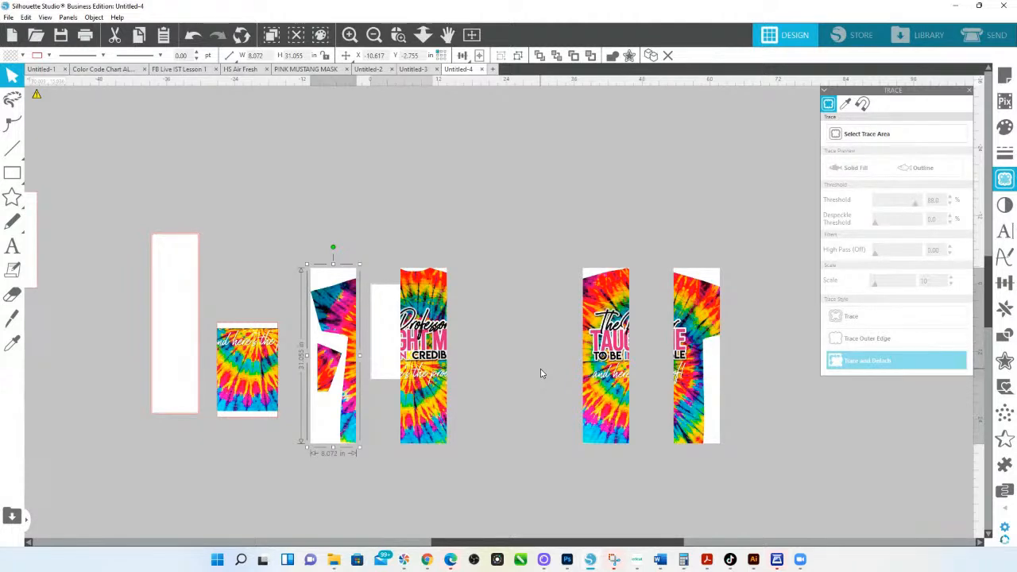
left_click_drag(319, 235, 725, 451)
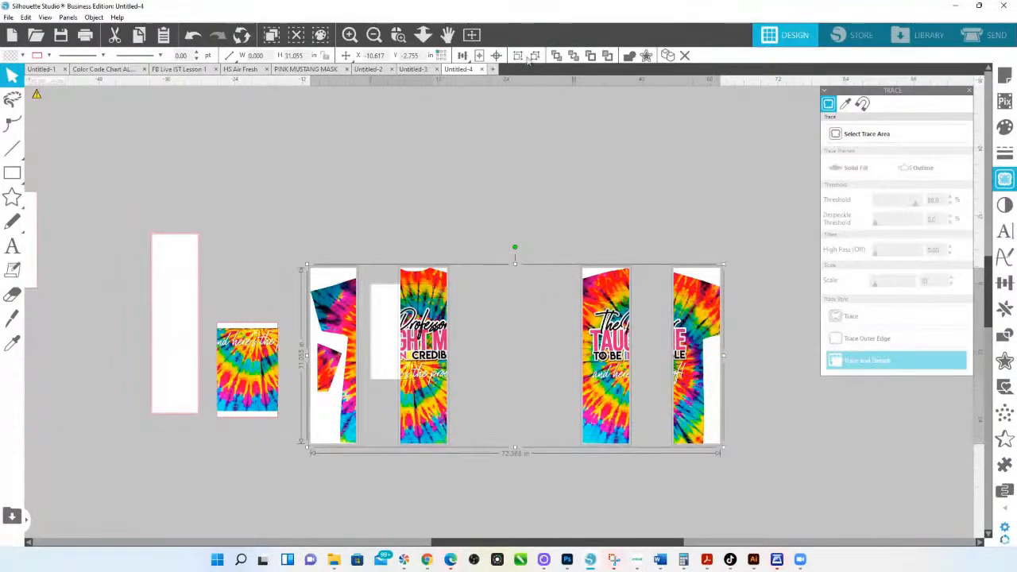
left_click(496, 56)
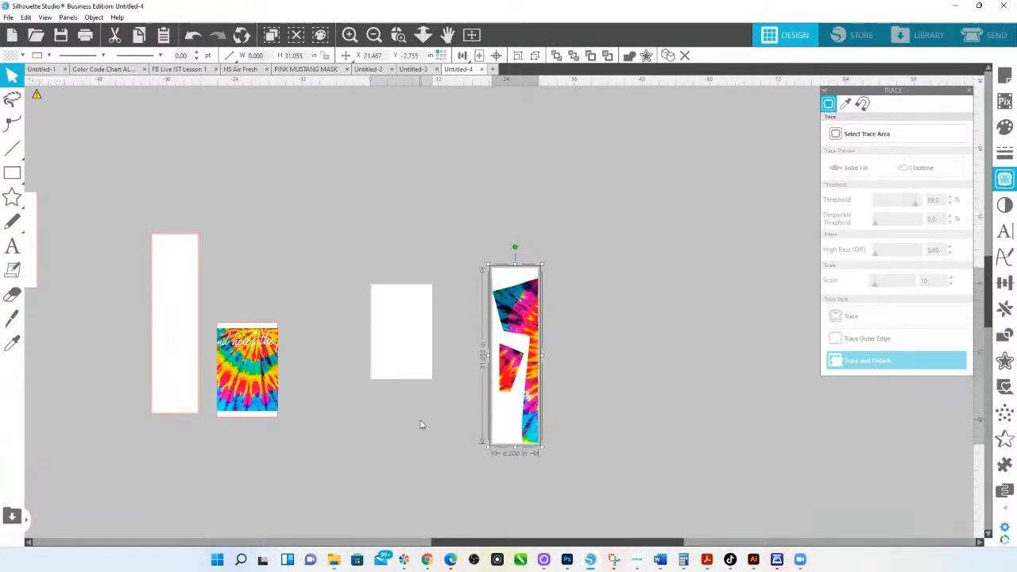
Set the page size to 8.5 in wide by 32 in high, and centre the stacked panels on the page
left_click(1005, 77)
left_click_drag(942, 192, 901, 193)
type("8")
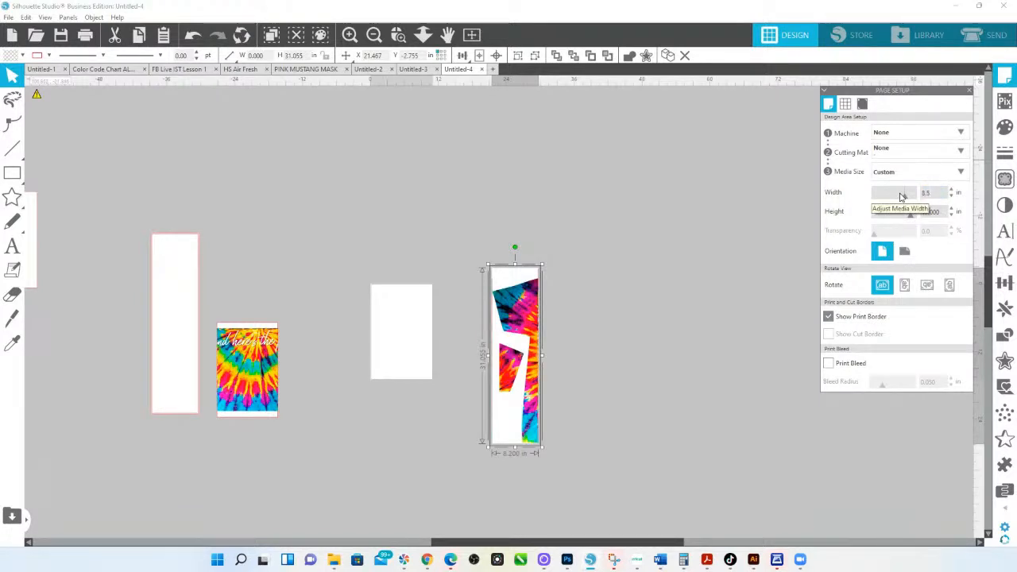
type(".5")
key("Return")
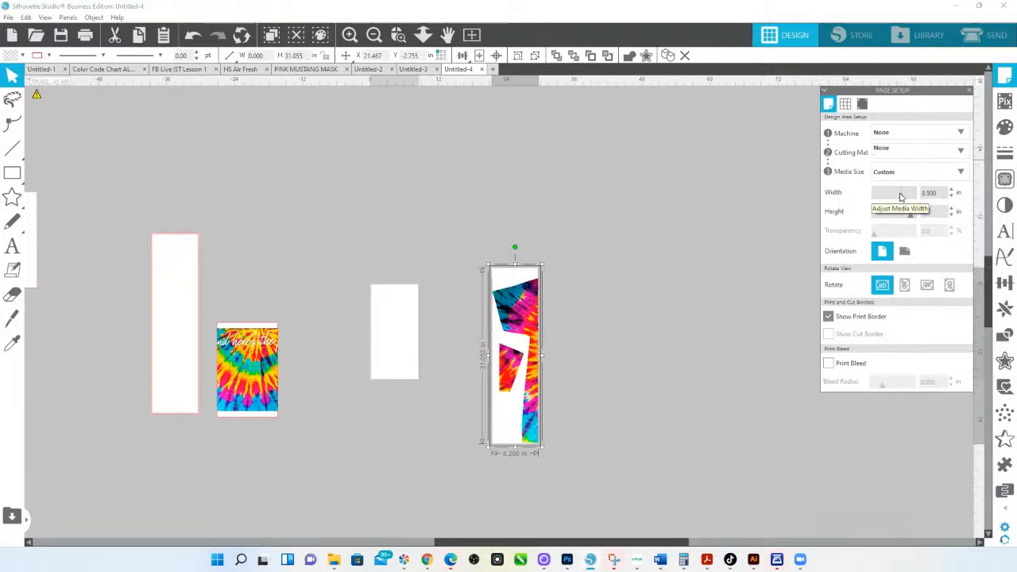
key("Return")
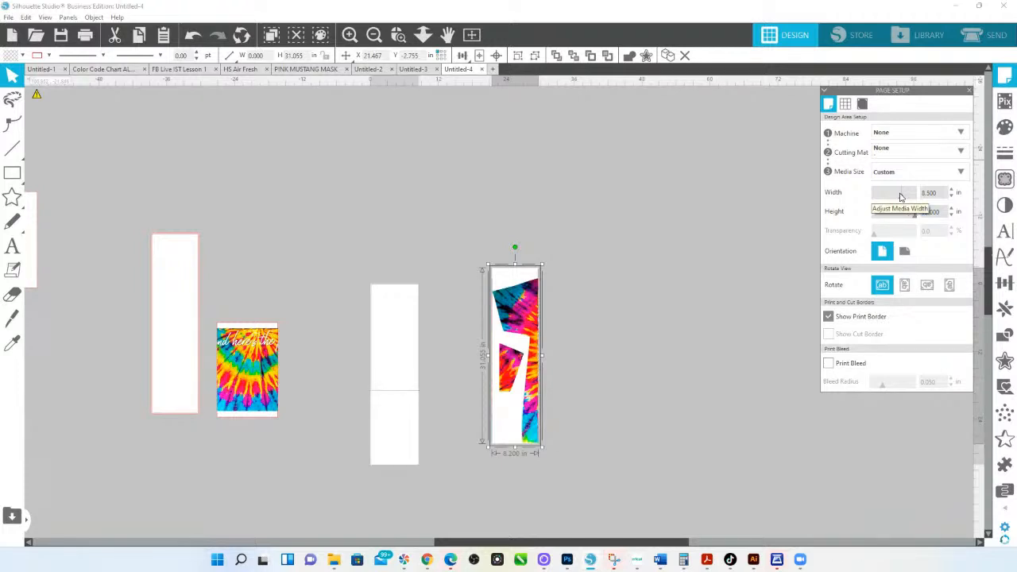
left_click(461, 55)
left_click(477, 68)
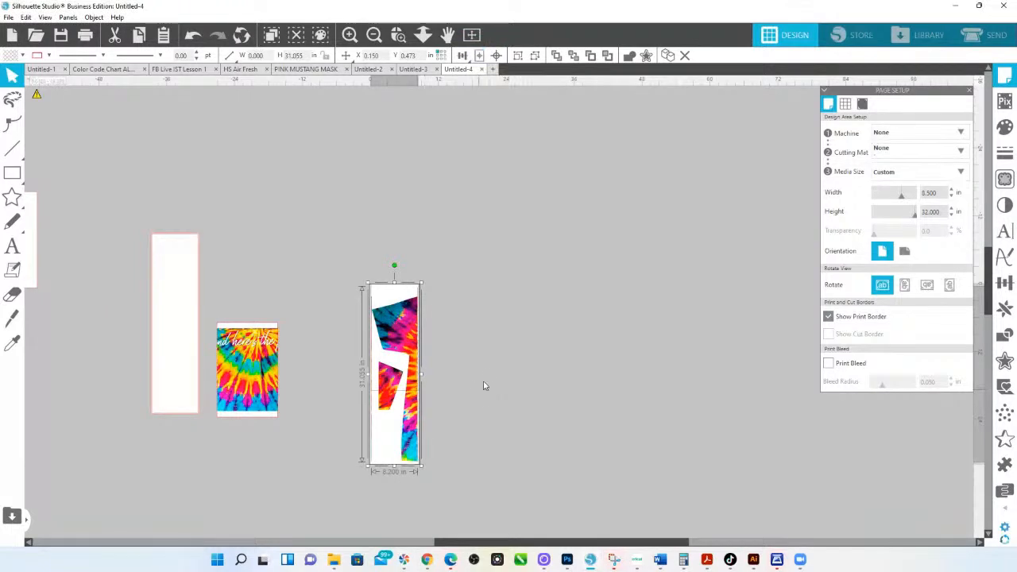
Examine how the edges of the stacked panels fit within the page borders
left_click(484, 349)
left_click(398, 34)
left_click_drag(320, 231, 524, 530)
left_click(401, 39)
left_click_drag(381, 139, 583, 434)
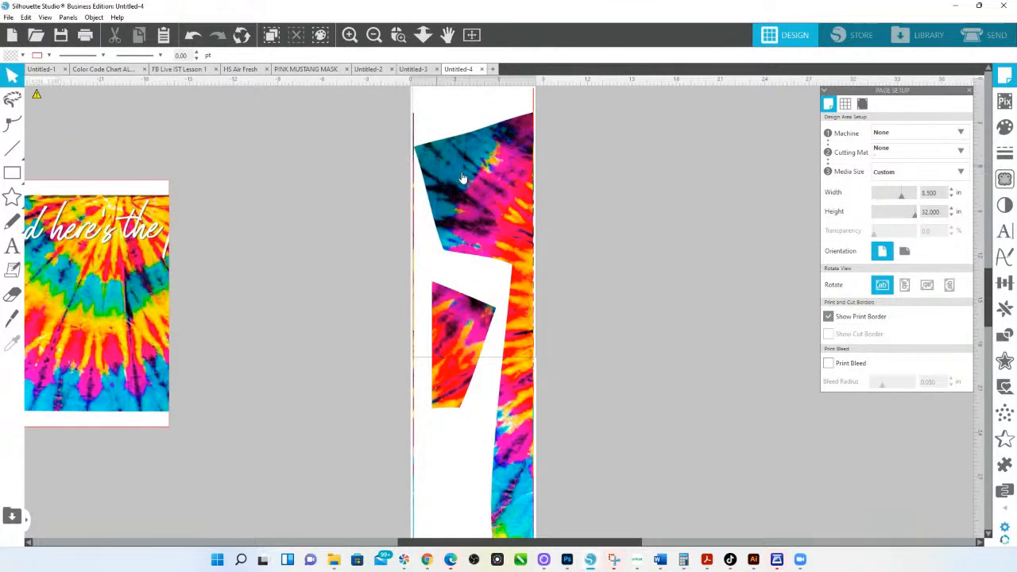
left_click(398, 35)
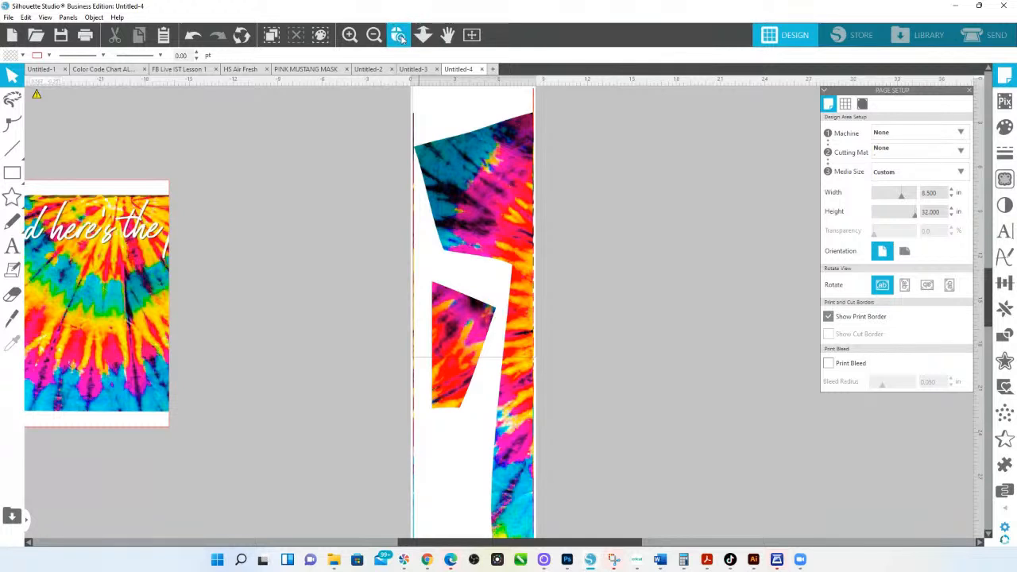
left_click_drag(404, 103, 571, 211)
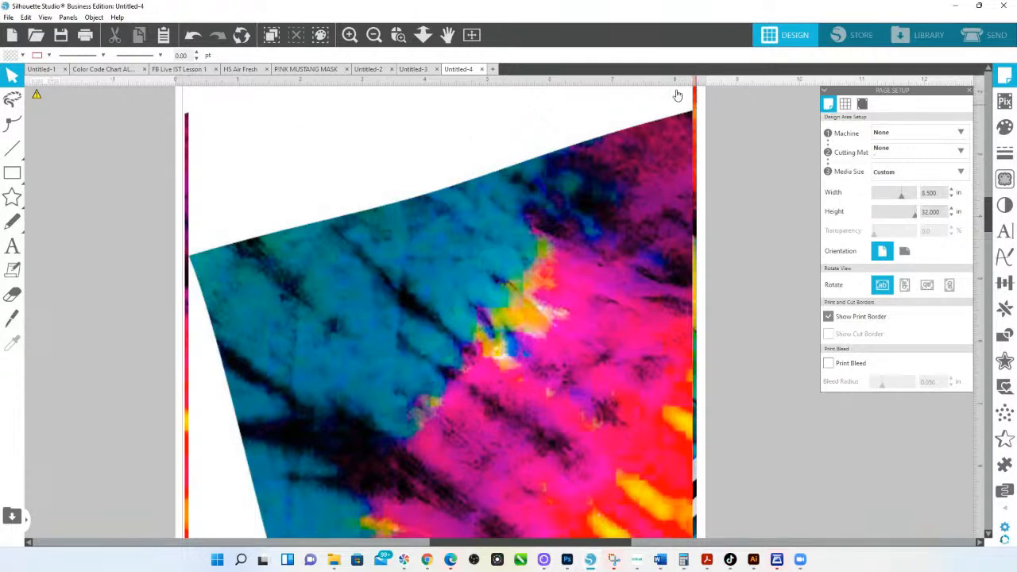
Move the first panel with the extra sleeve fragment off the page to its right side
left_click(423, 34)
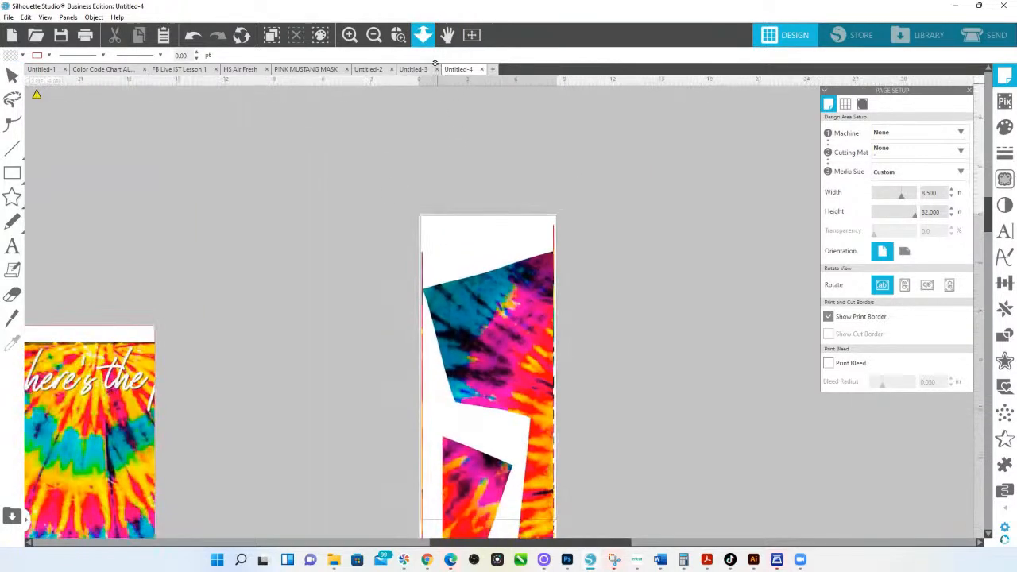
left_click_drag(479, 340, 809, 324)
left_click(693, 325)
Send the top two shoulder panels to the back in turn so that the centre panel is on top of the stack
left_click(398, 34)
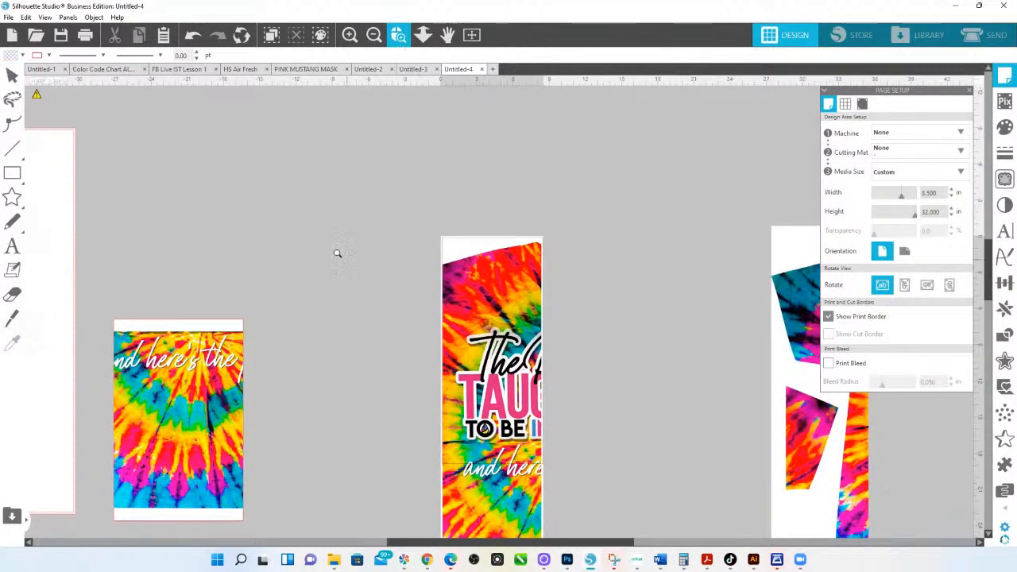
left_click_drag(338, 263, 554, 390)
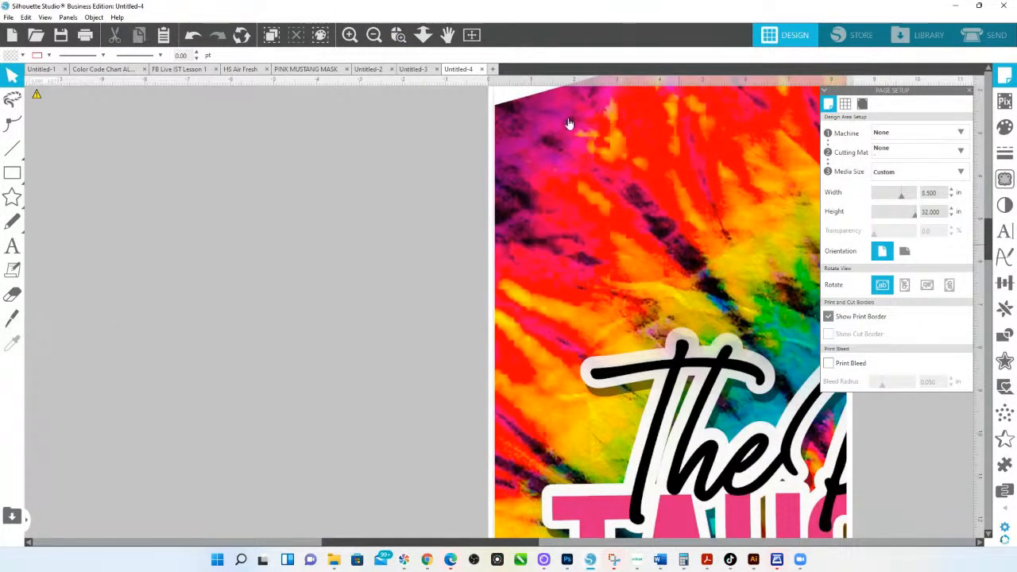
right_click(559, 189)
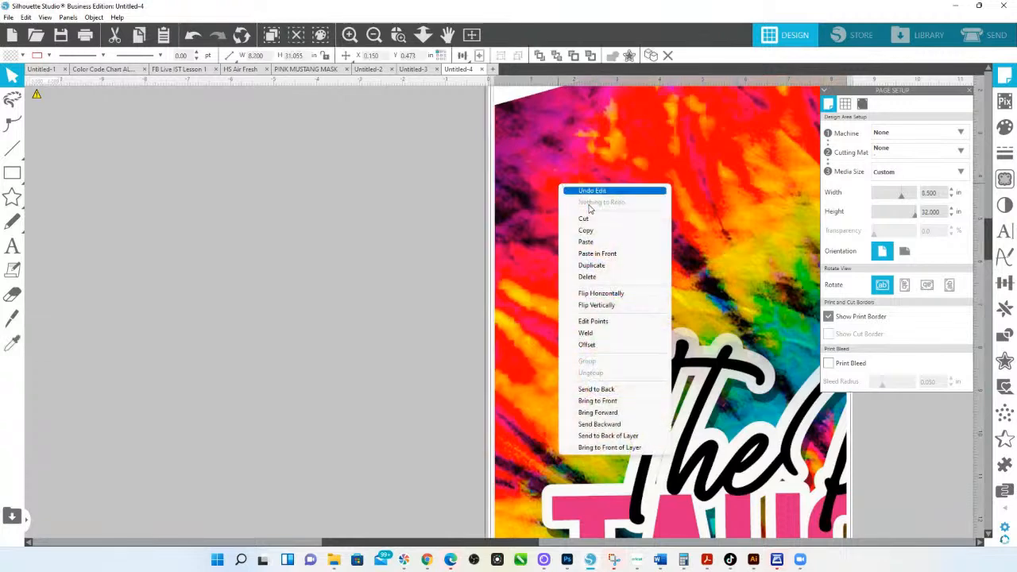
left_click(602, 390)
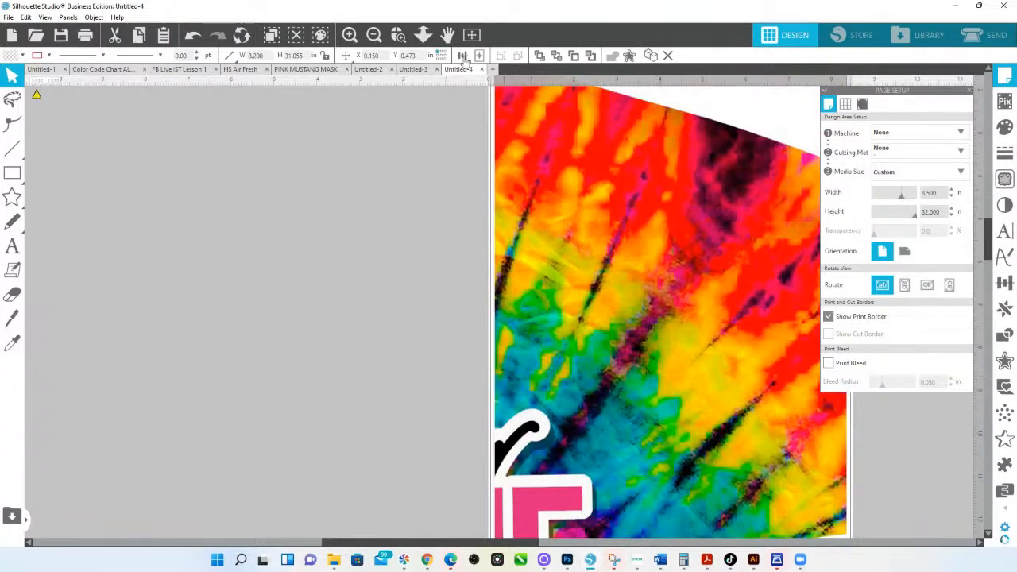
left_click(423, 34)
left_click_drag(458, 230, 428, 72)
right_click(565, 288)
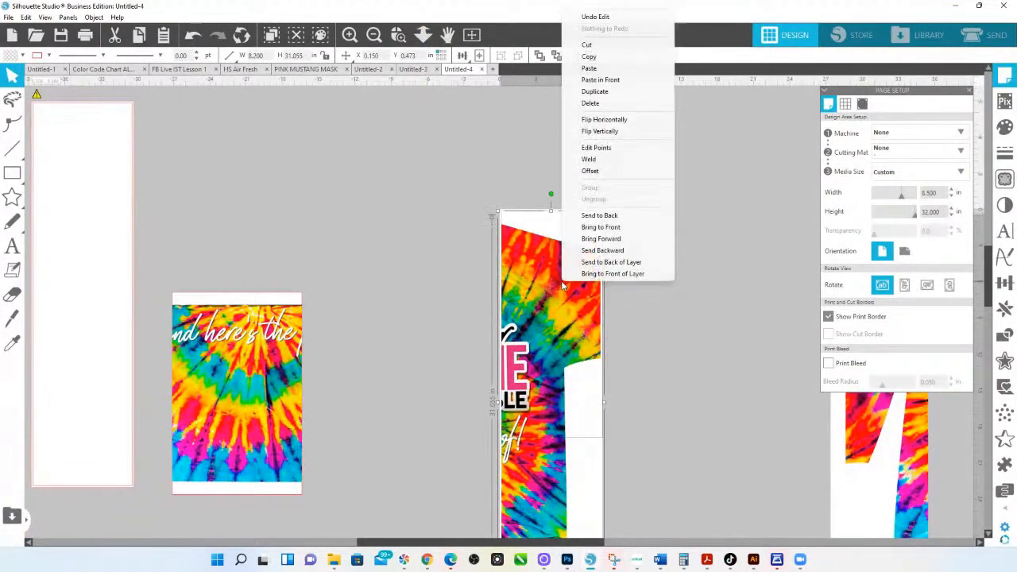
left_click(597, 216)
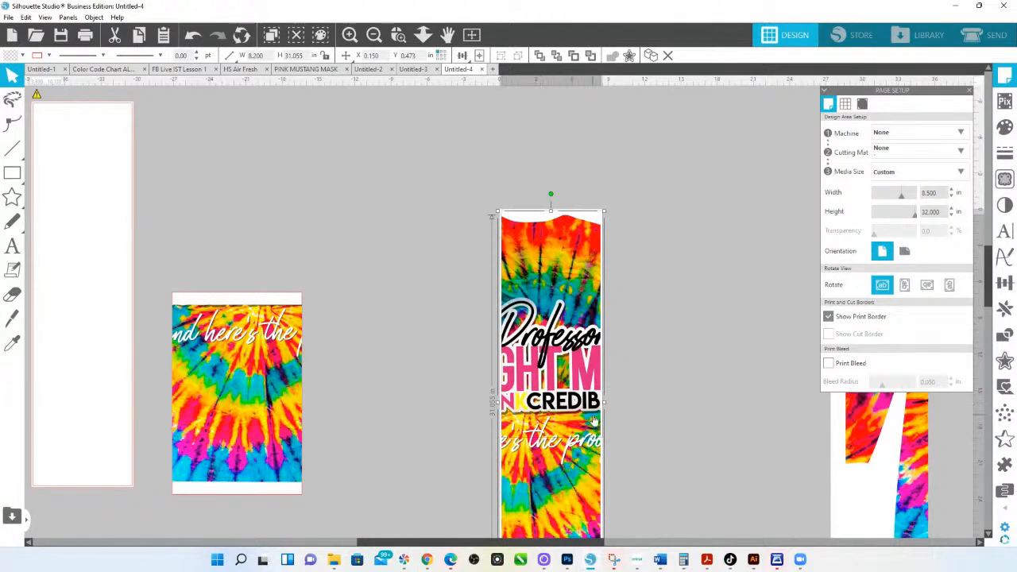
Move the panel stack topped by the centre panel off the page to its left side
scroll(594, 419, "down", 1)
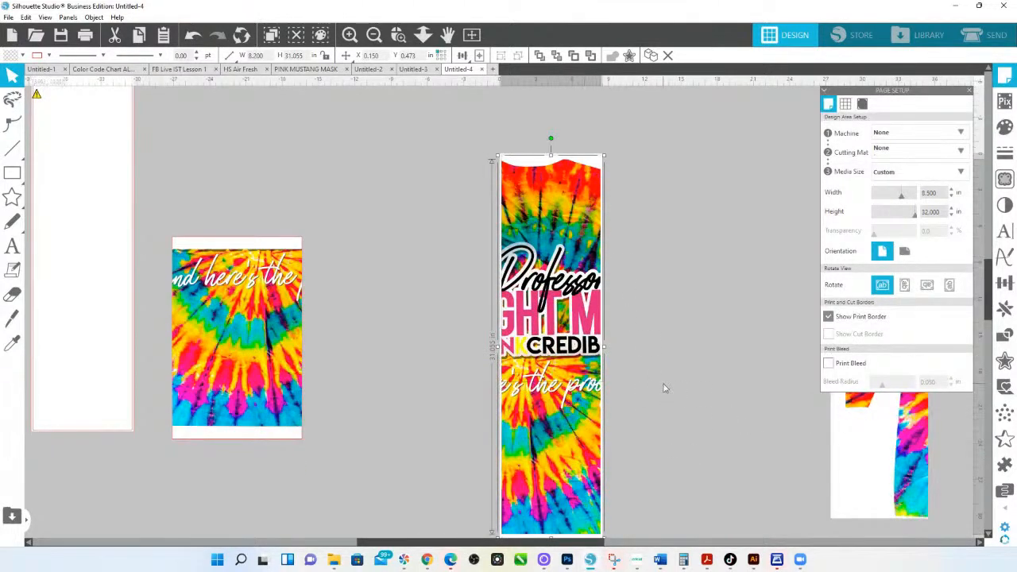
left_click_drag(556, 318, 402, 163)
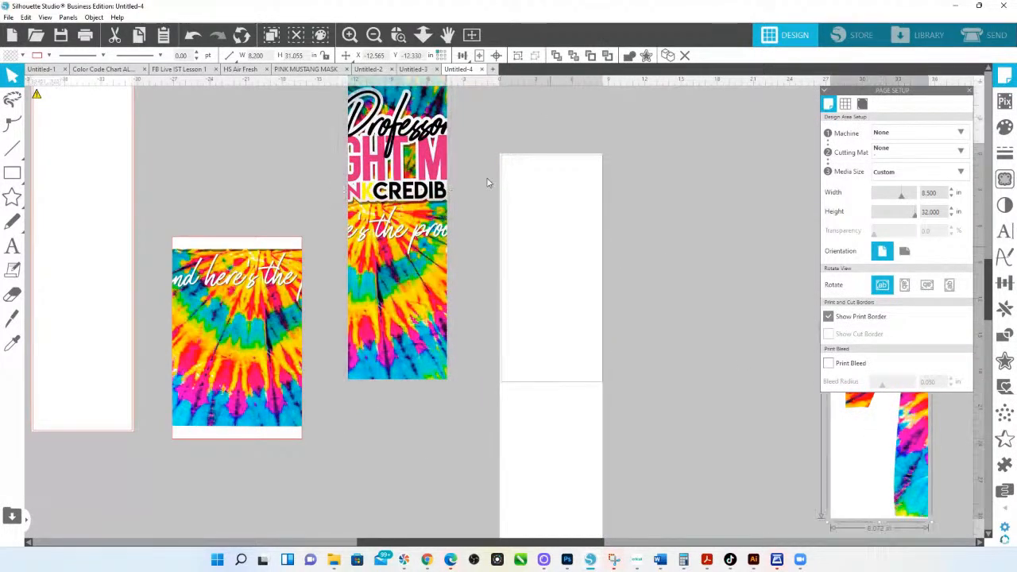
Place the panel with the extra sleeve fragment back on the page and delete the white rectangle lying behind it
left_click(479, 55)
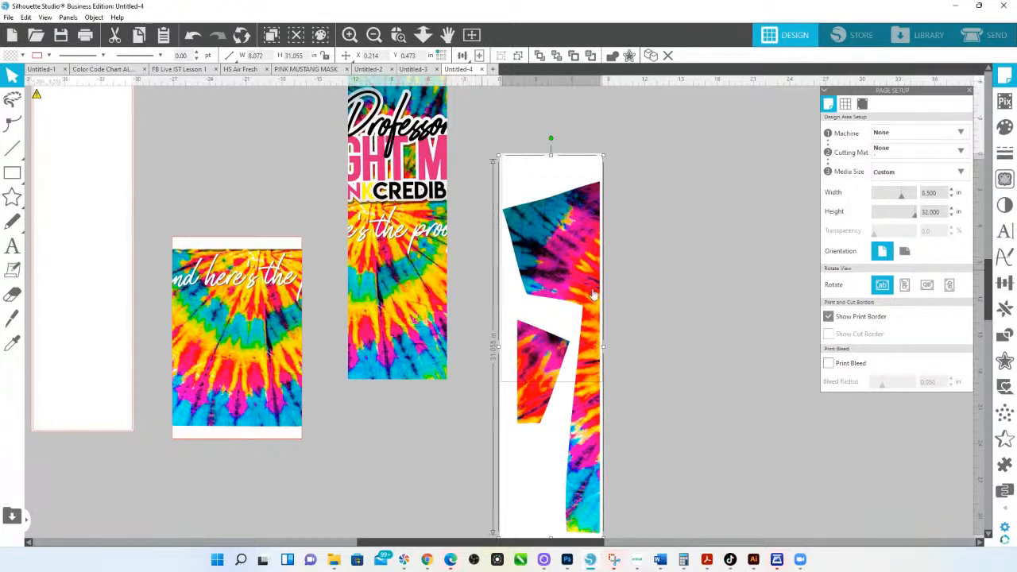
left_click(87, 290)
left_click_drag(87, 290, 599, 375)
right_click(588, 286)
left_click(628, 215)
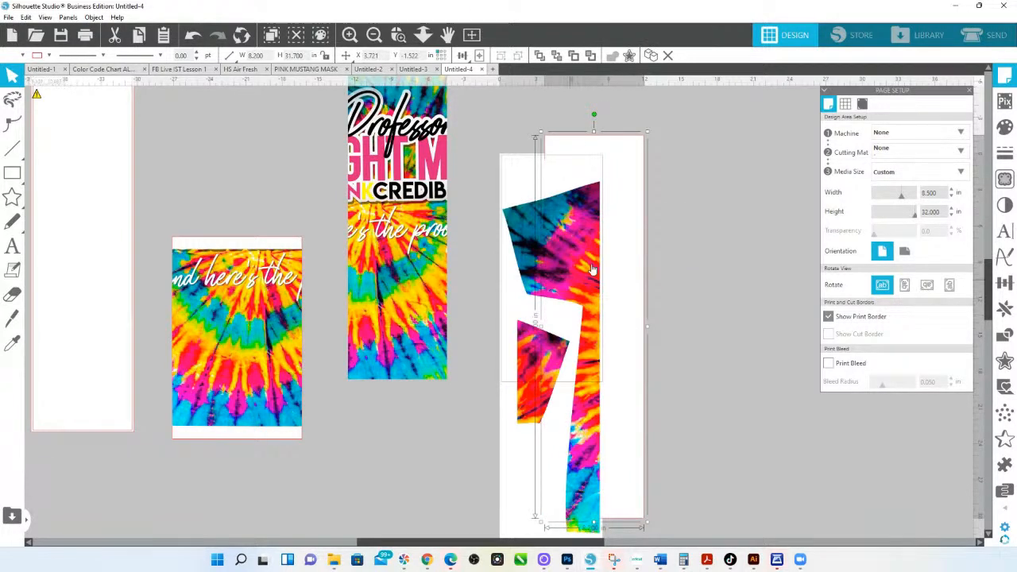
left_click_drag(609, 166, 320, 141)
key("Delete")
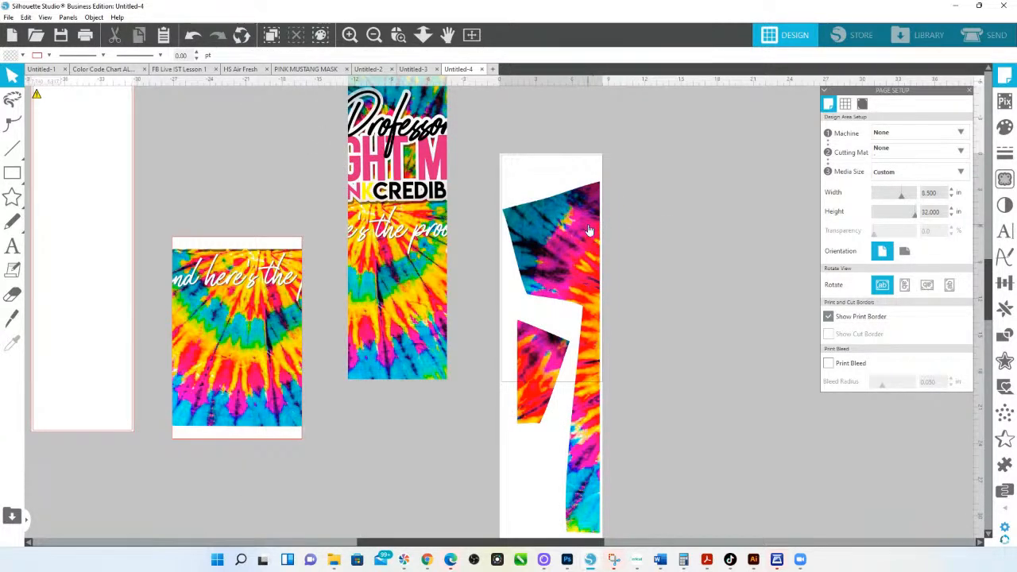
Set up printing of the current page on the 2 SUBLIMATION ET-2720 Series printer with the HS INK Sub Roll Pints preset
scroll(597, 325, "down", 1)
scroll(598, 324, "down", 1)
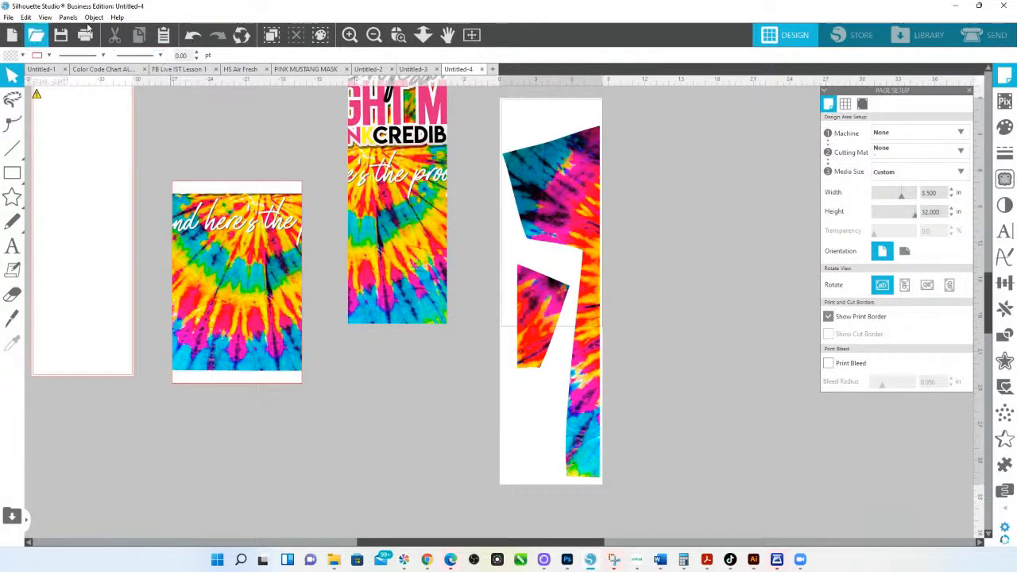
left_click(8, 17)
left_click(32, 191)
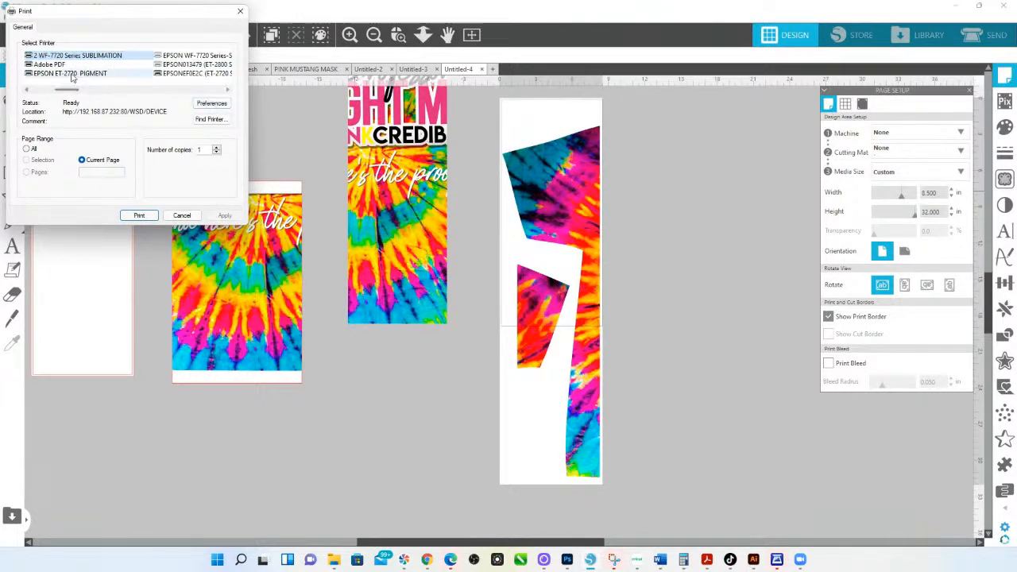
left_click(28, 89)
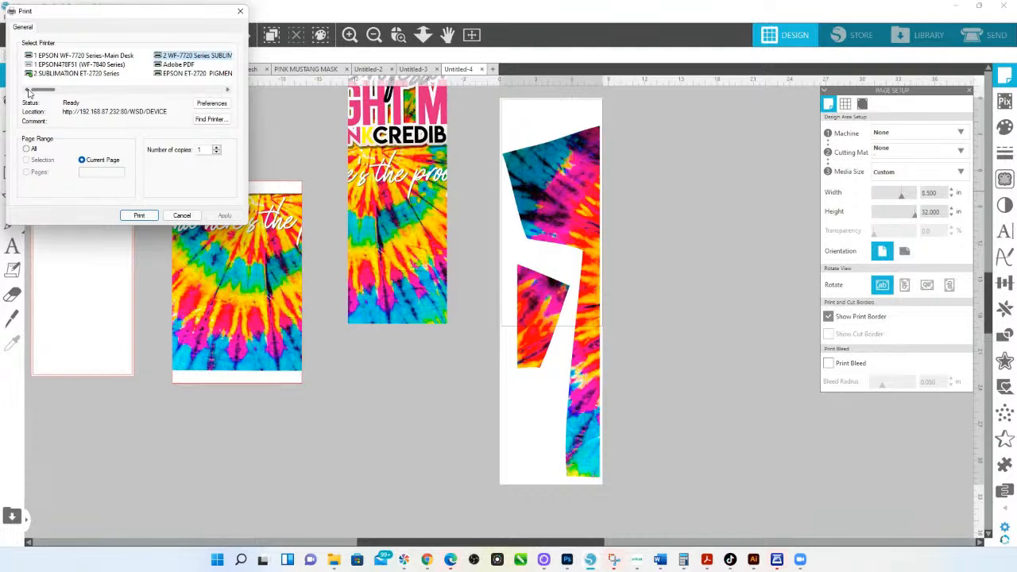
left_click(79, 75)
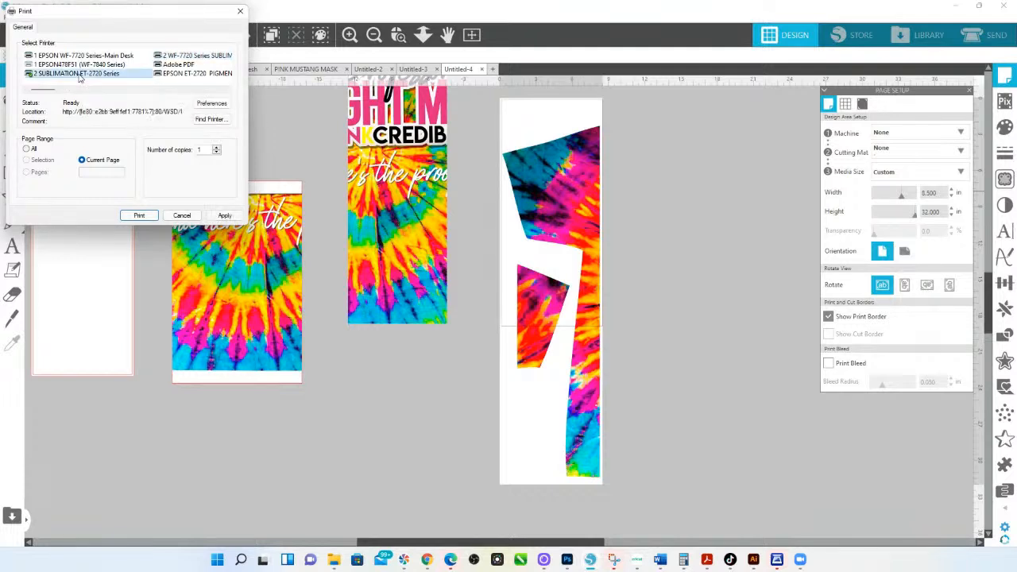
left_click(212, 104)
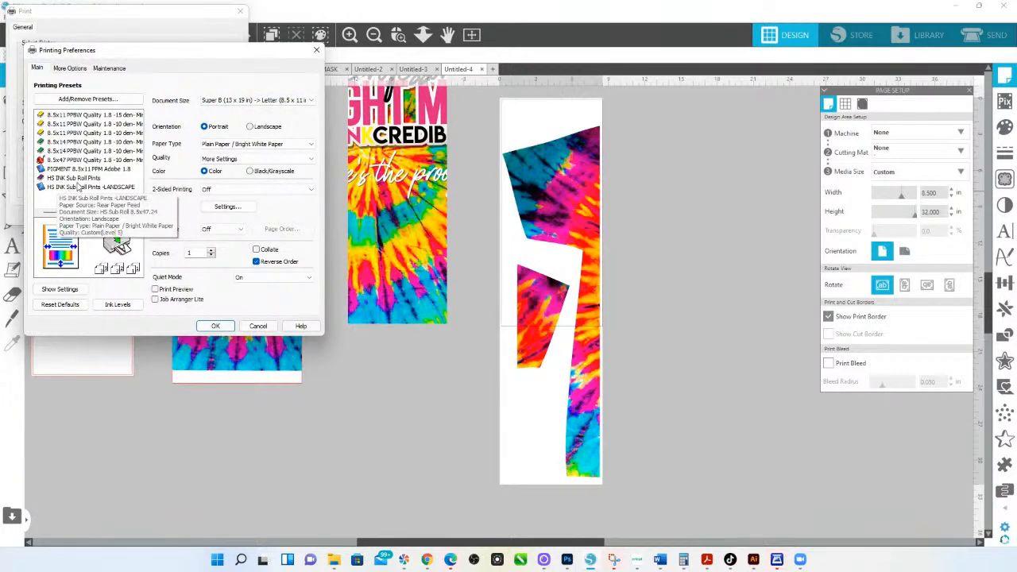
left_click(71, 179)
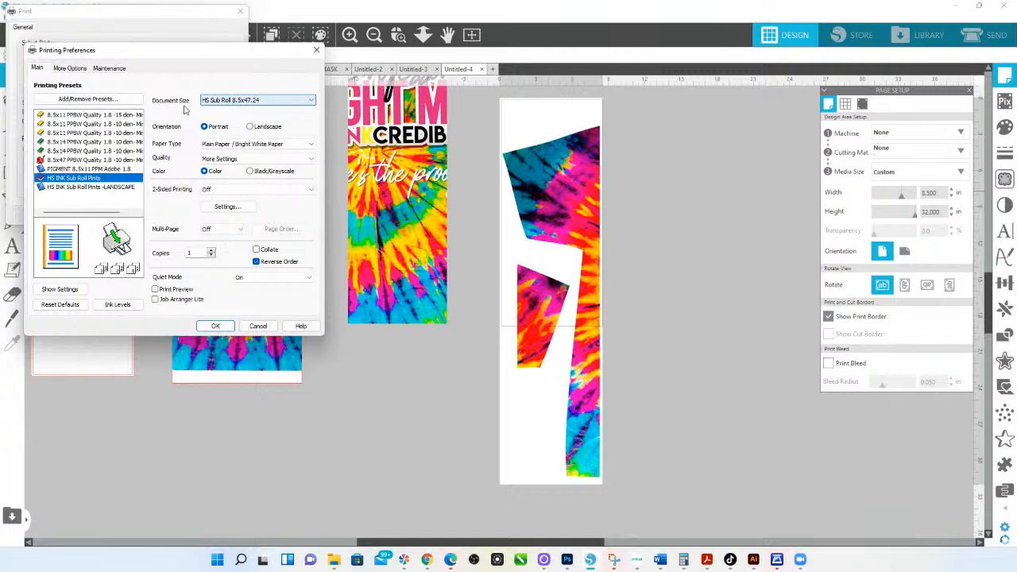
left_click(243, 102)
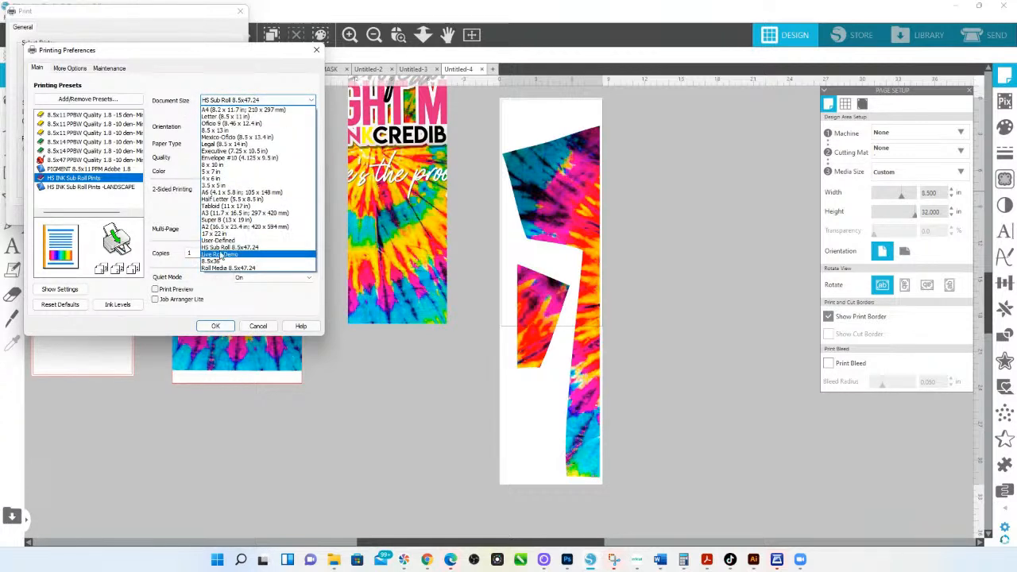
left_click(222, 240)
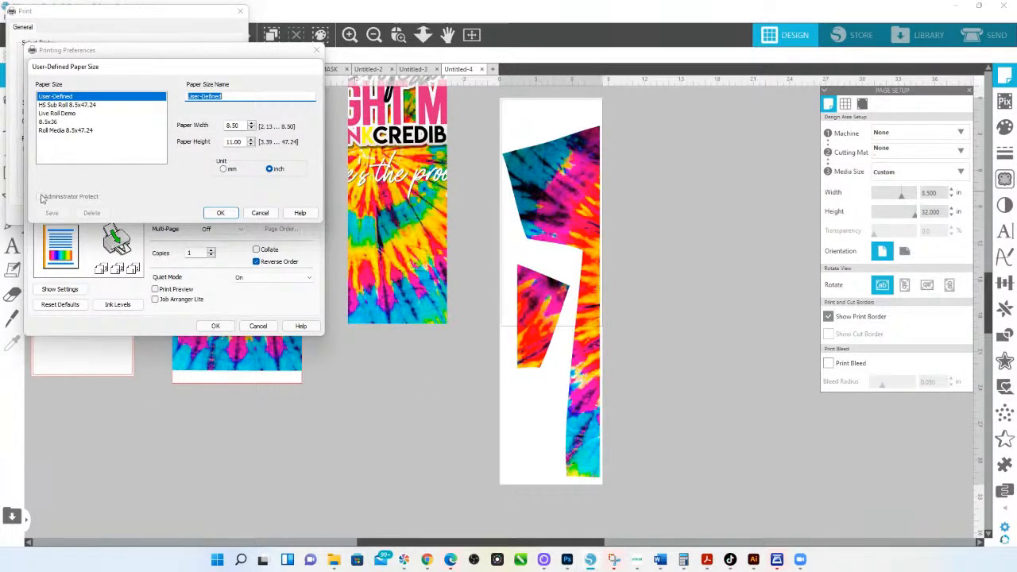
left_click_drag(244, 141, 204, 144)
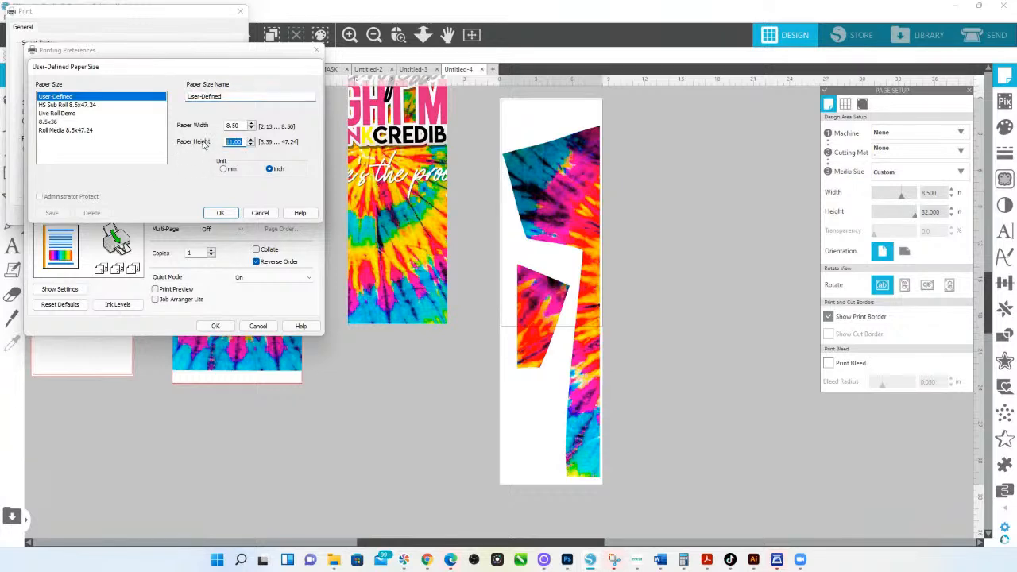
type("4")
left_click(263, 212)
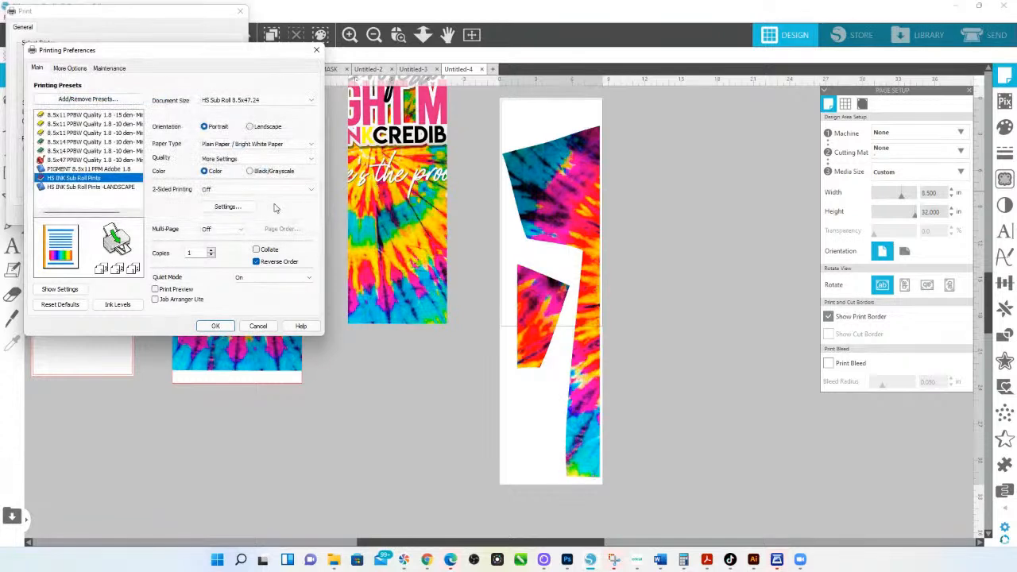
Review the preset's document size, quality, mirror image and color correction settings, and the printer's maintenance options
left_click(231, 103)
left_click(239, 159)
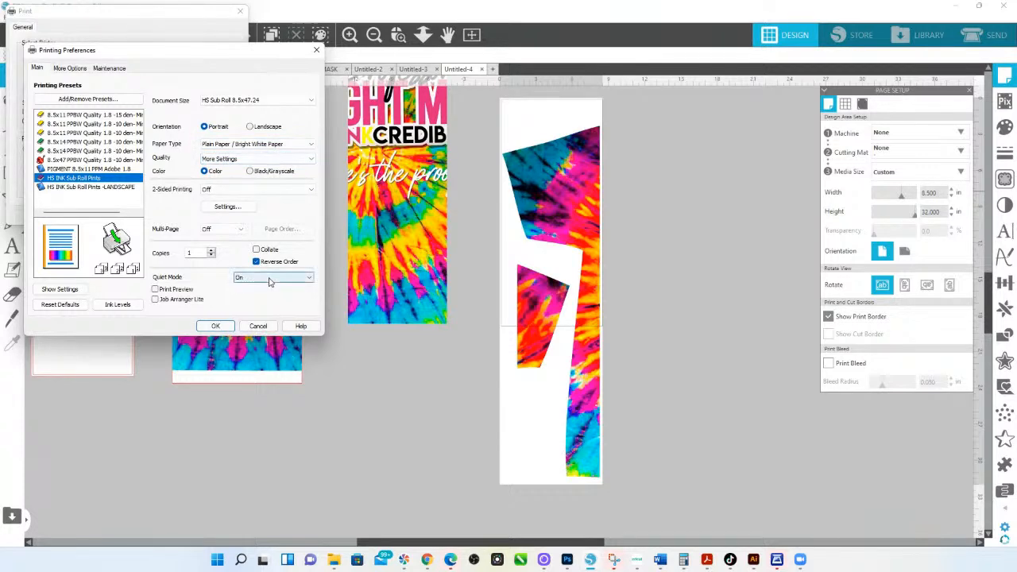
left_click(72, 68)
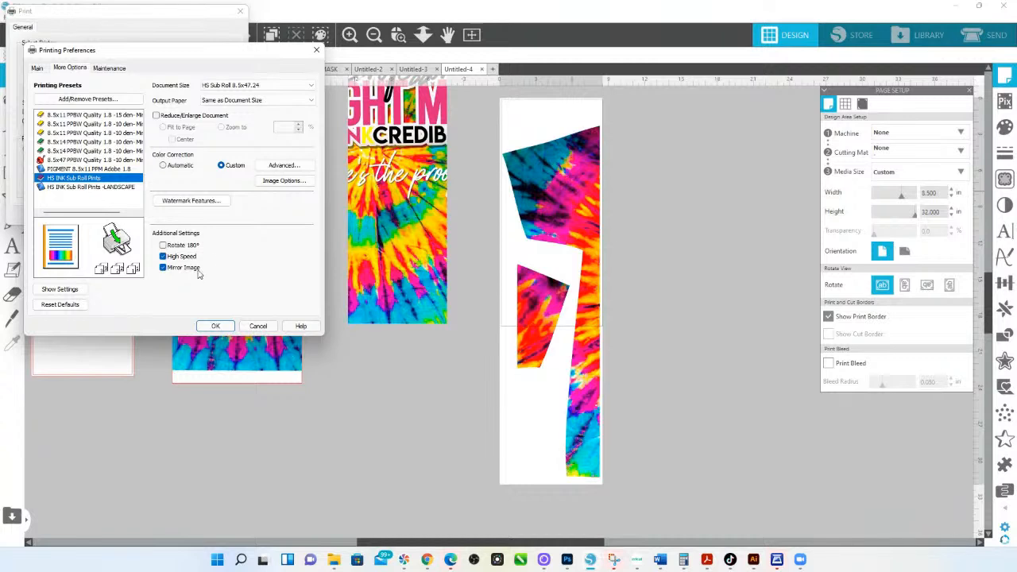
left_click(285, 166)
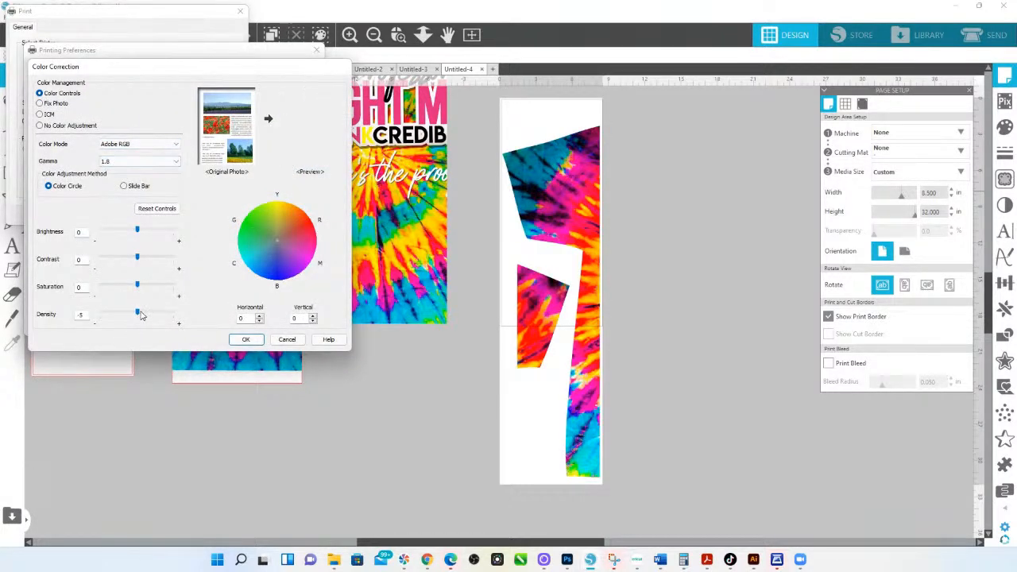
left_click(244, 340)
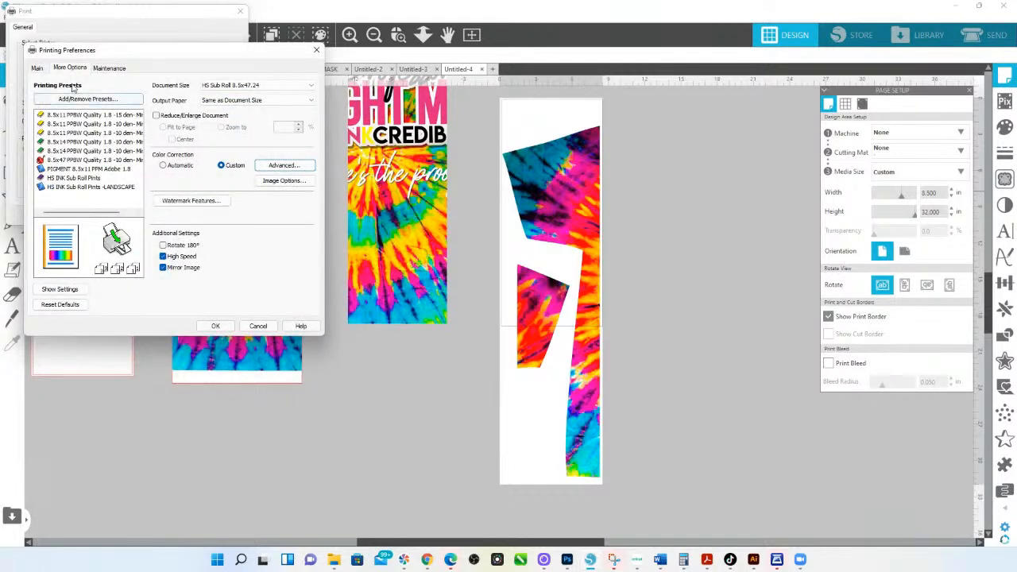
left_click(109, 69)
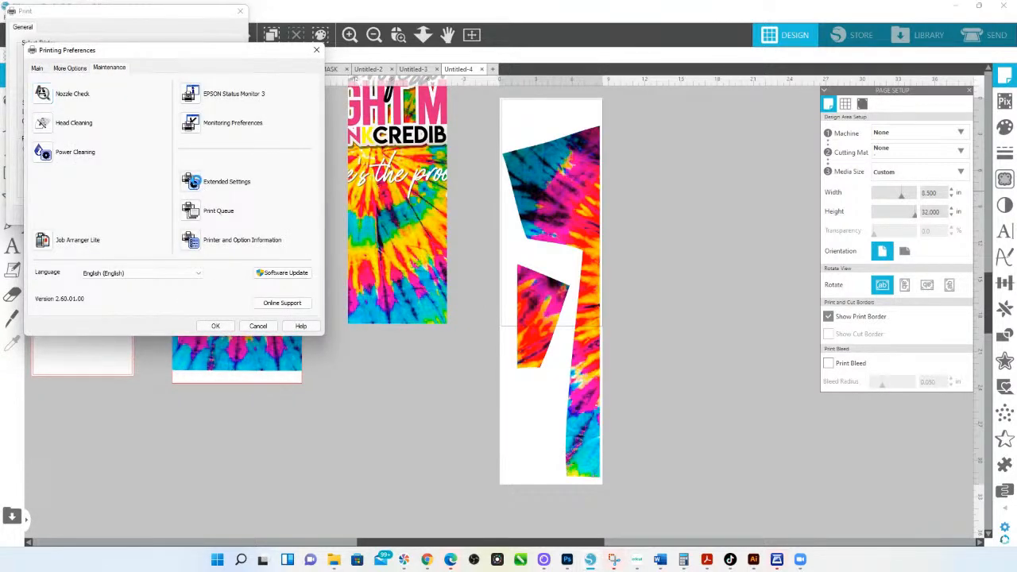
Lower the print density in the printer's extended settings
left_click(200, 185)
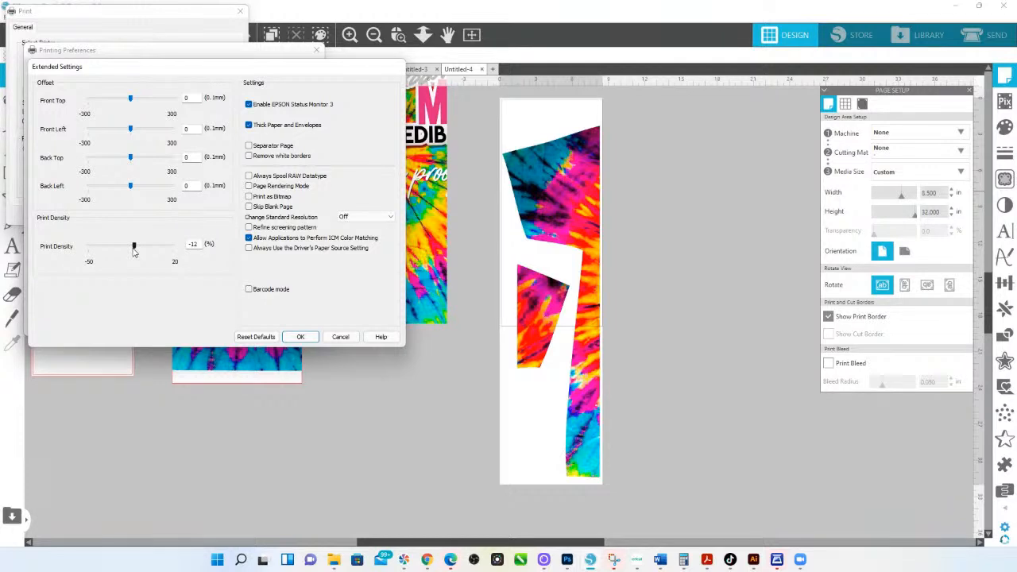
left_click_drag(134, 251, 124, 247)
left_click(301, 337)
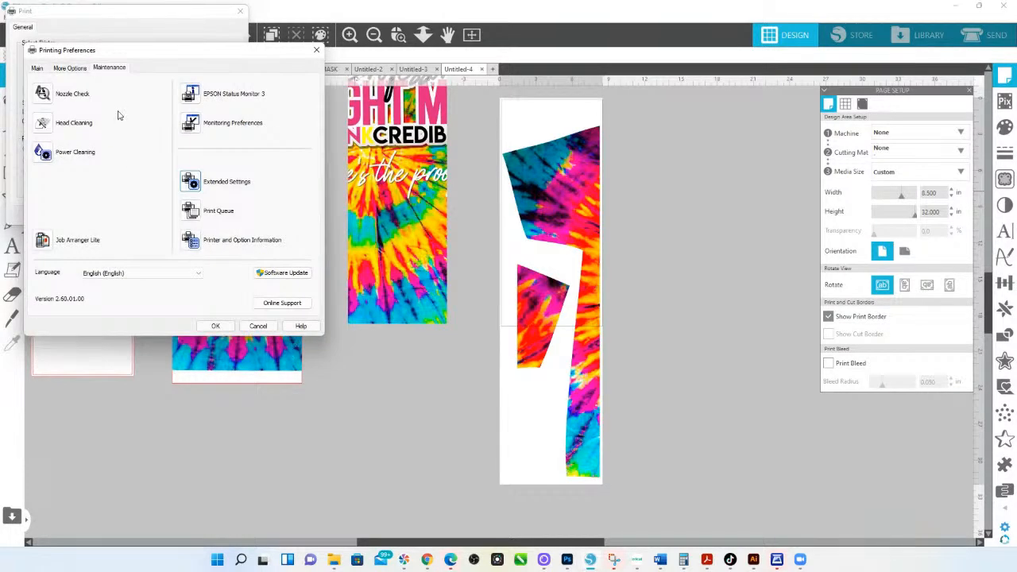
Compare the 8.5x11 presets with HS INK Sub Roll Pints, reselect the roll preset, and leave the print setup without printing
left_click(68, 69)
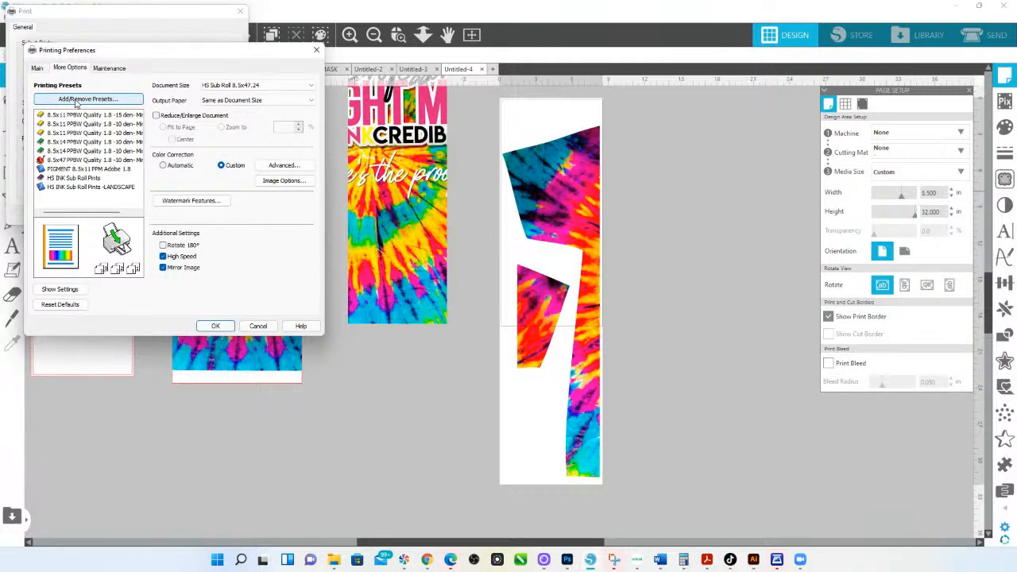
left_click(92, 179)
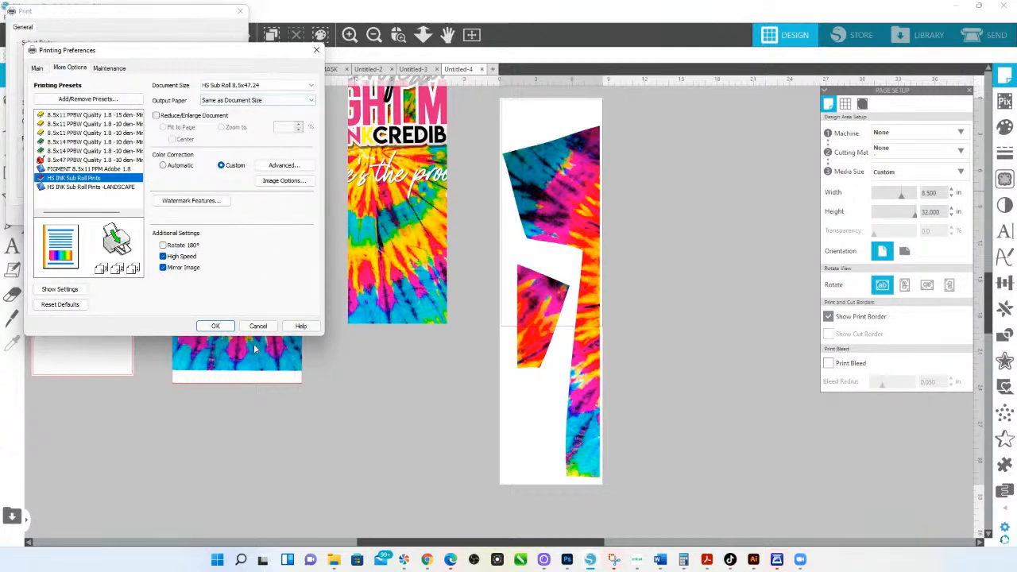
mouse_move(99, 121)
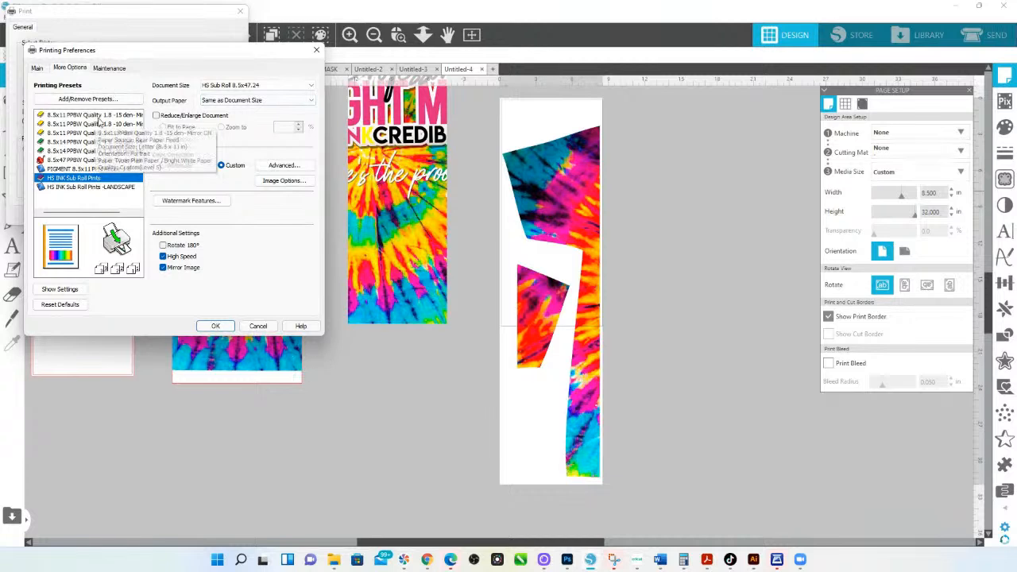
left_click(37, 70)
left_click(90, 116)
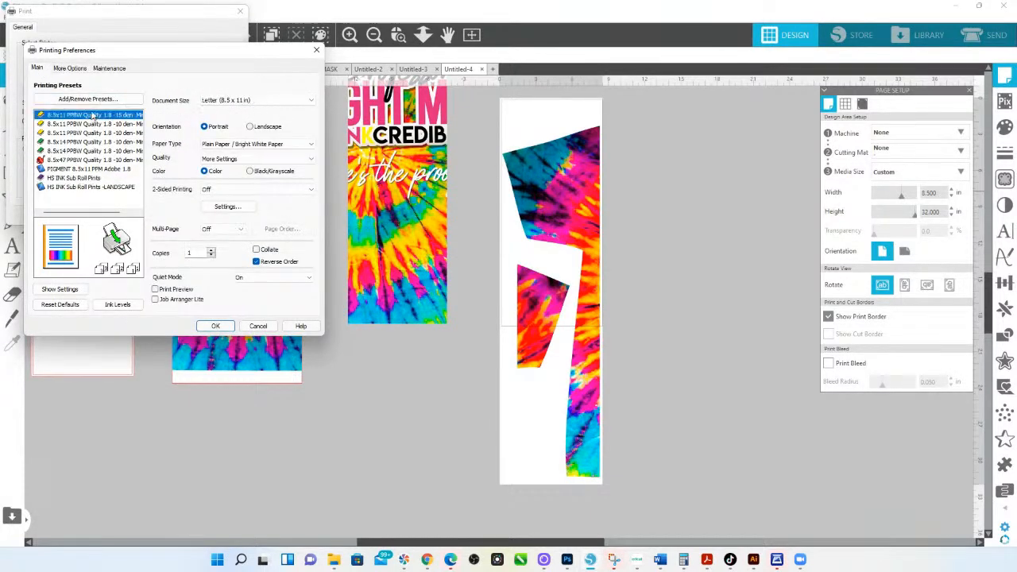
left_click(108, 141)
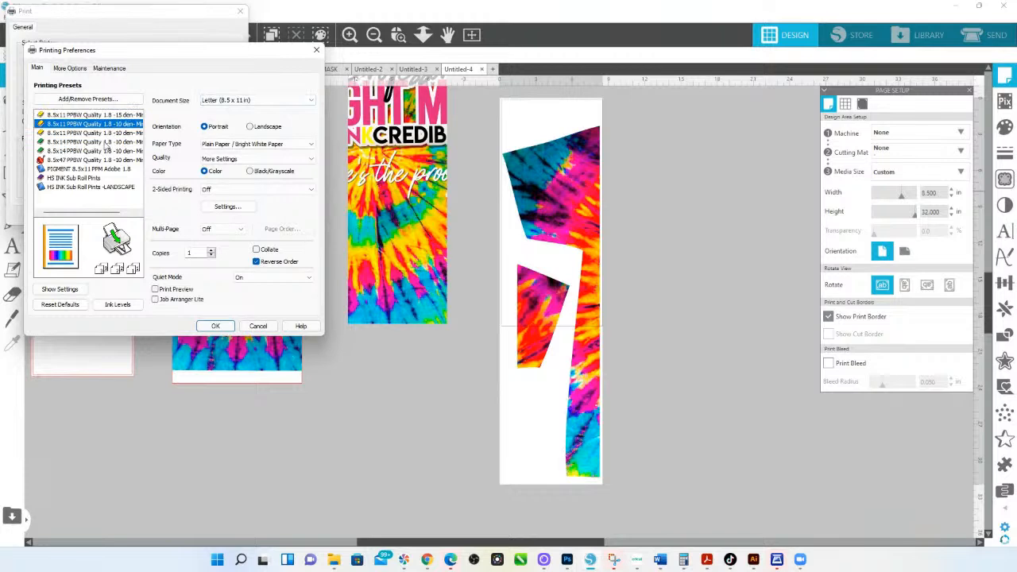
left_click(87, 179)
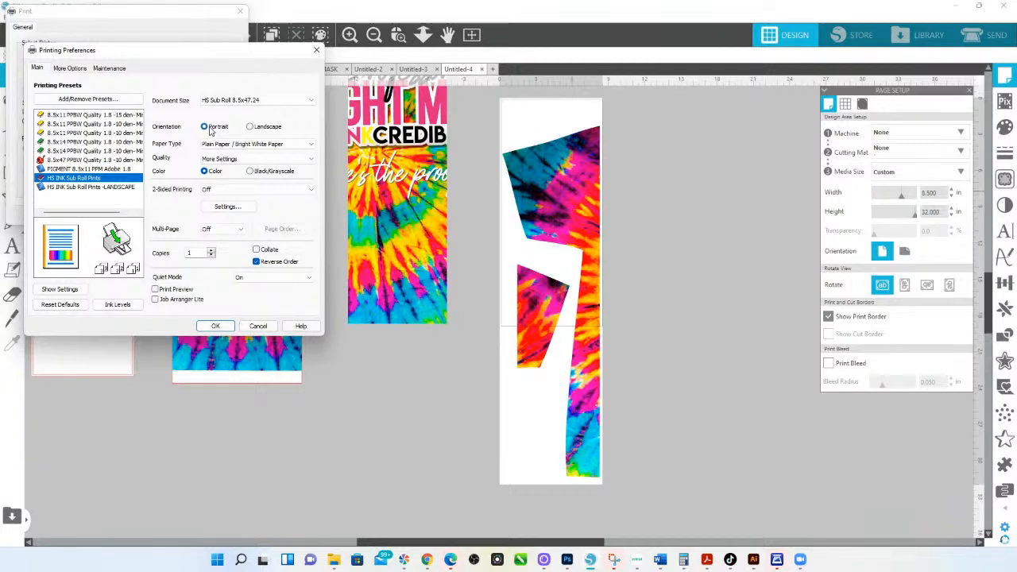
left_click(216, 327)
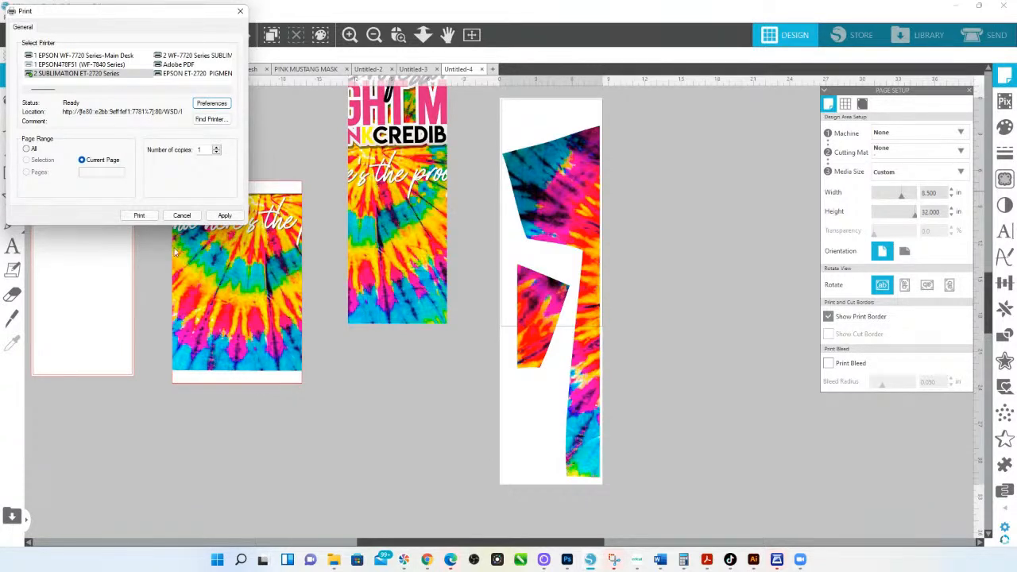
left_click(182, 215)
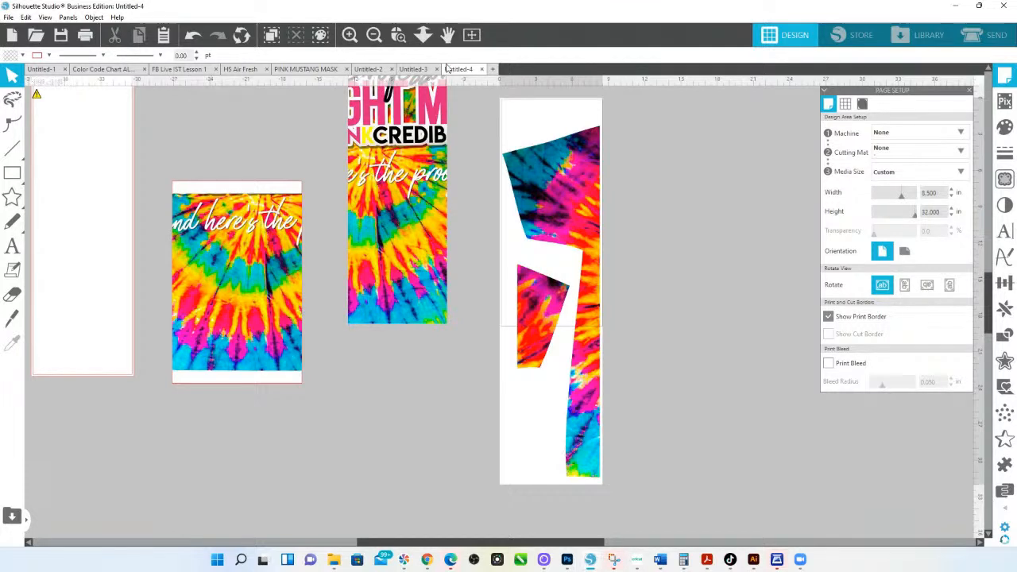
In the Untitled-3 document, move the full shirt design below the cut panels to the open area beside them
left_click(409, 70)
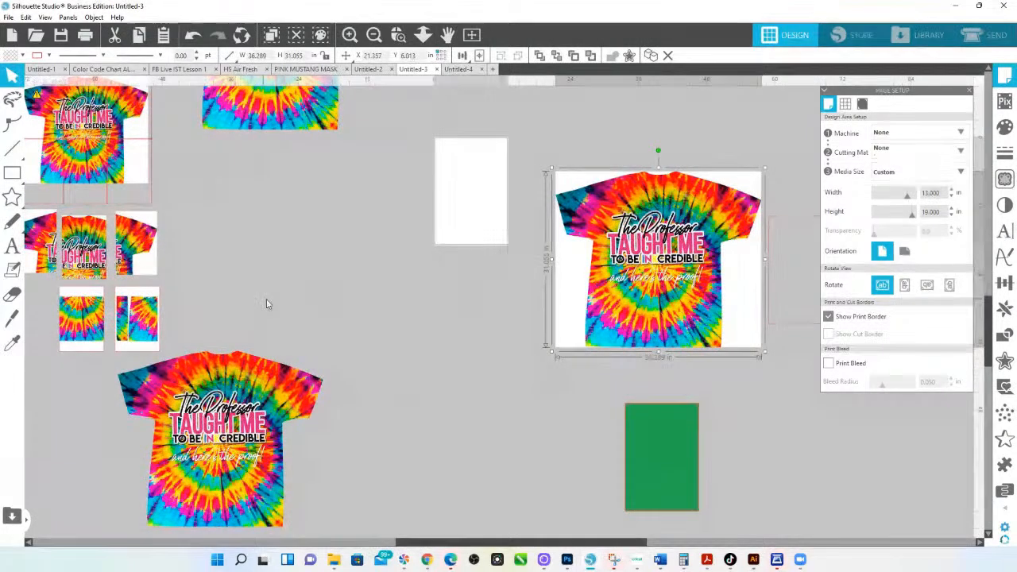
scroll(262, 389, "up", 1)
scroll(238, 374, "down", 2)
left_click(191, 338)
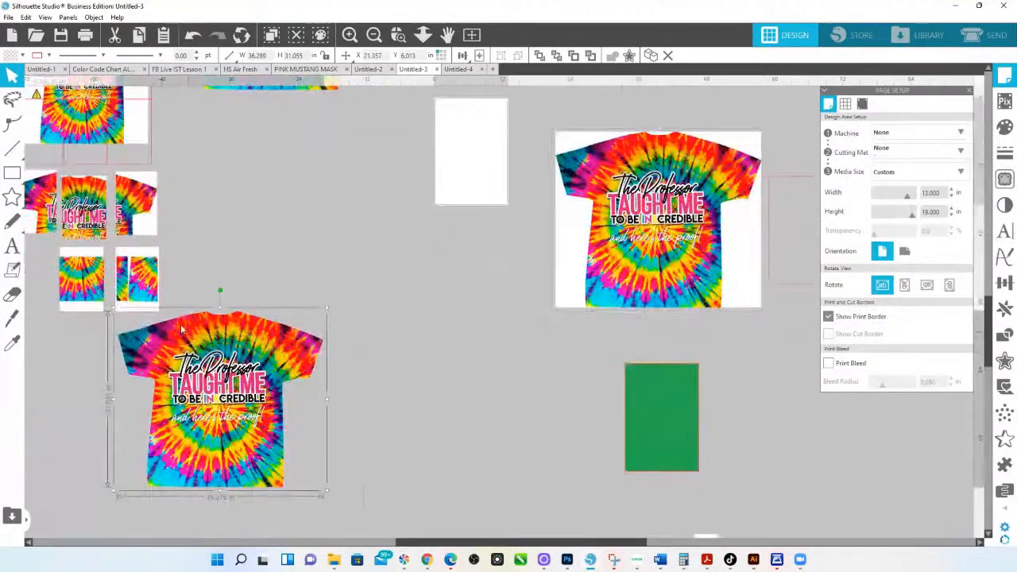
left_click_drag(202, 350, 316, 372)
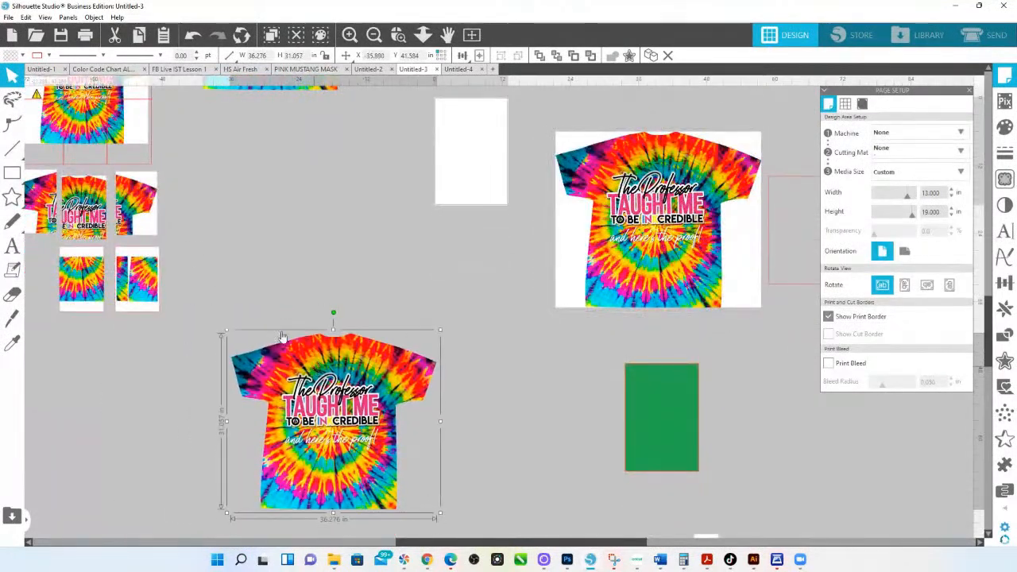
Place a white-filled rectangle about 50.1 by 34.5 inches behind the moved shirt design as its background
left_click(12, 173)
left_click_drag(179, 328, 467, 526)
left_click(1005, 127)
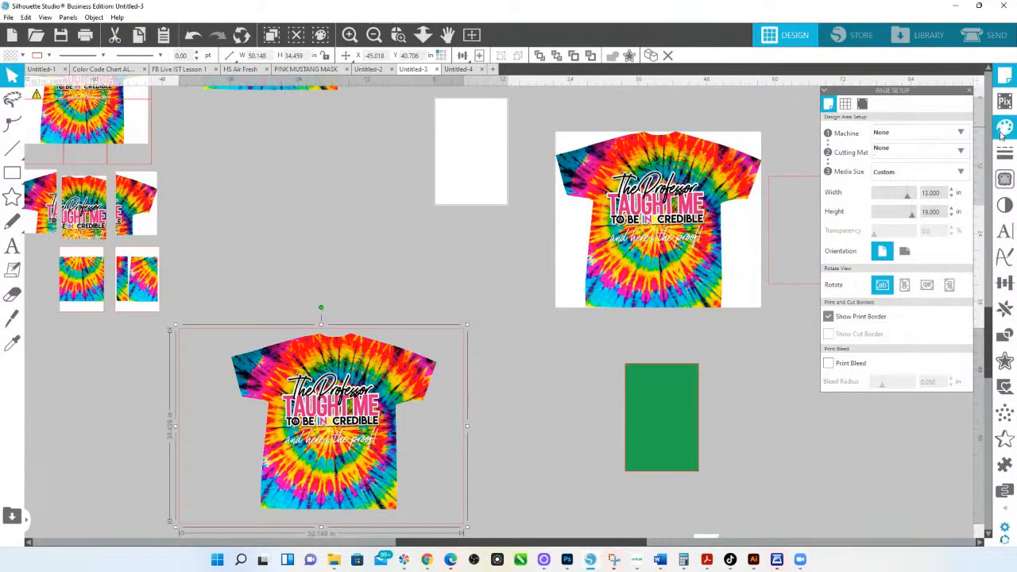
left_click(845, 163)
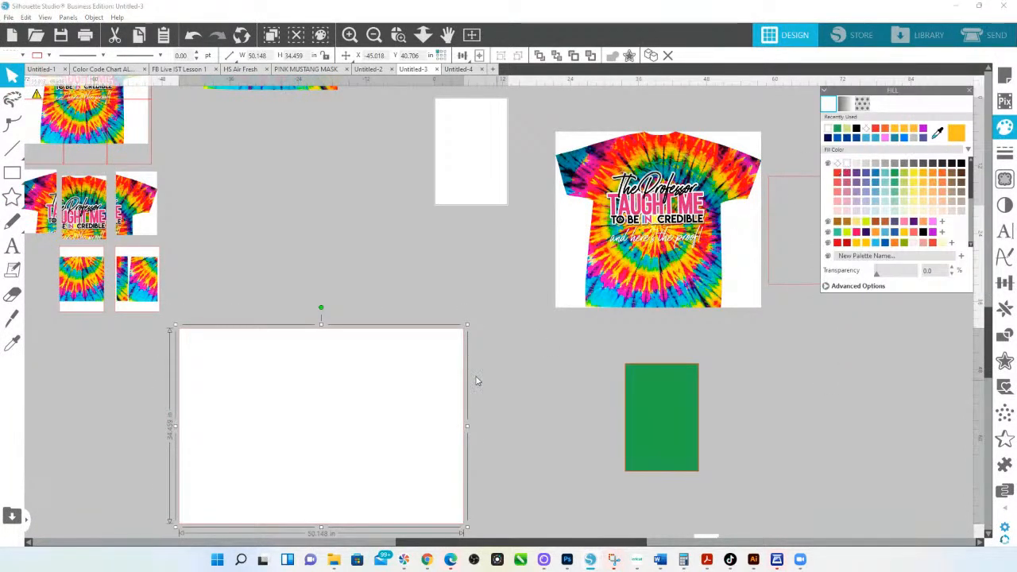
right_click(386, 410)
left_click(421, 343)
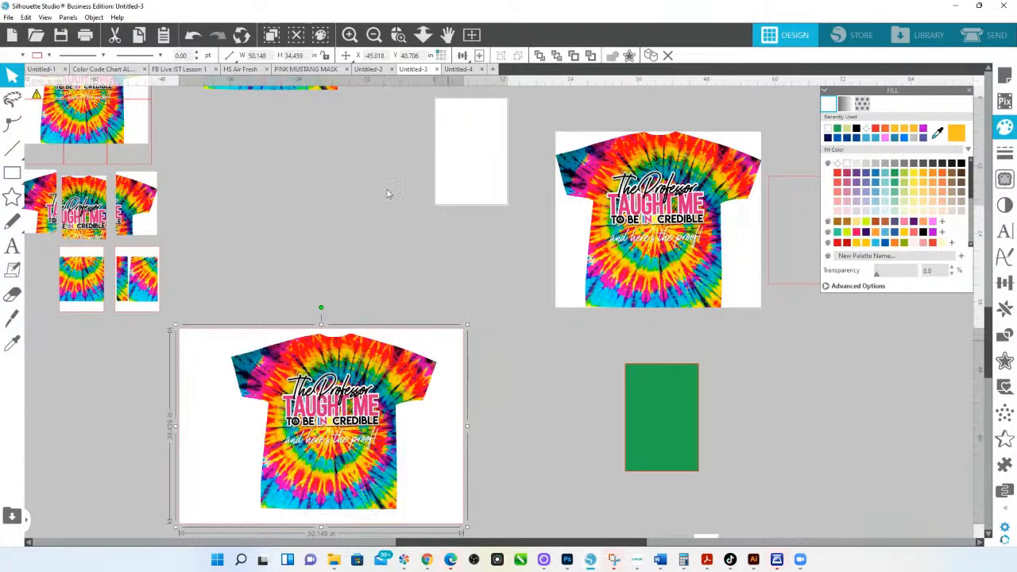
left_click(398, 34)
left_click_drag(217, 334, 433, 489)
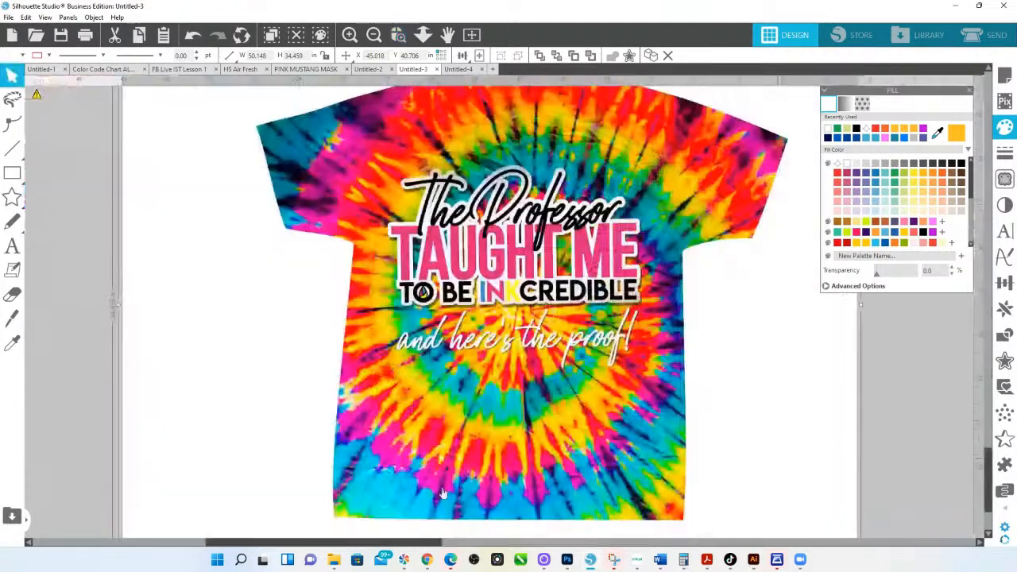
Fit the shirt design in view and capture a rectangular screen snip of it with its white background in Snipping Tool
scroll(588, 275, "up", 2)
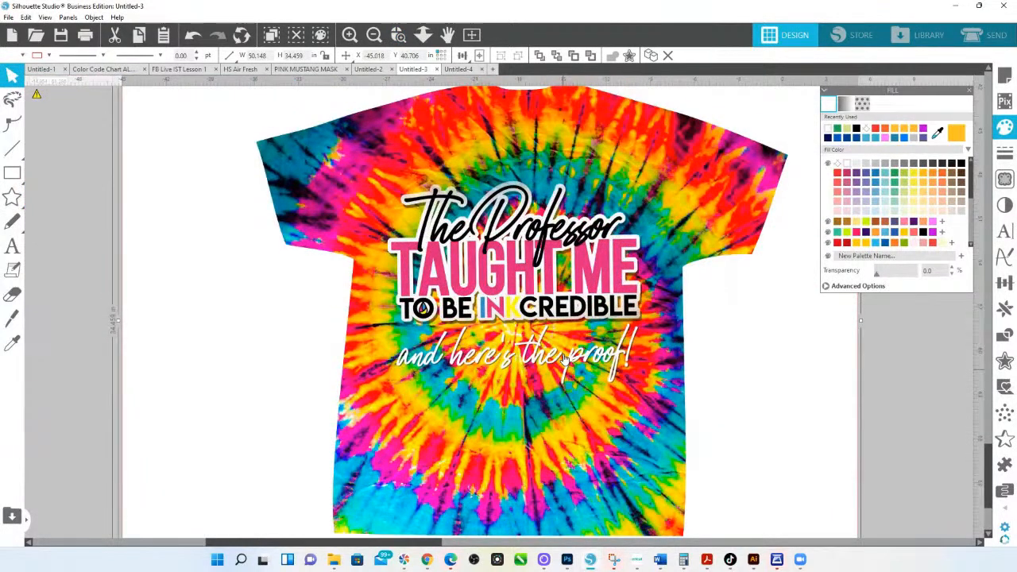
left_click(423, 35)
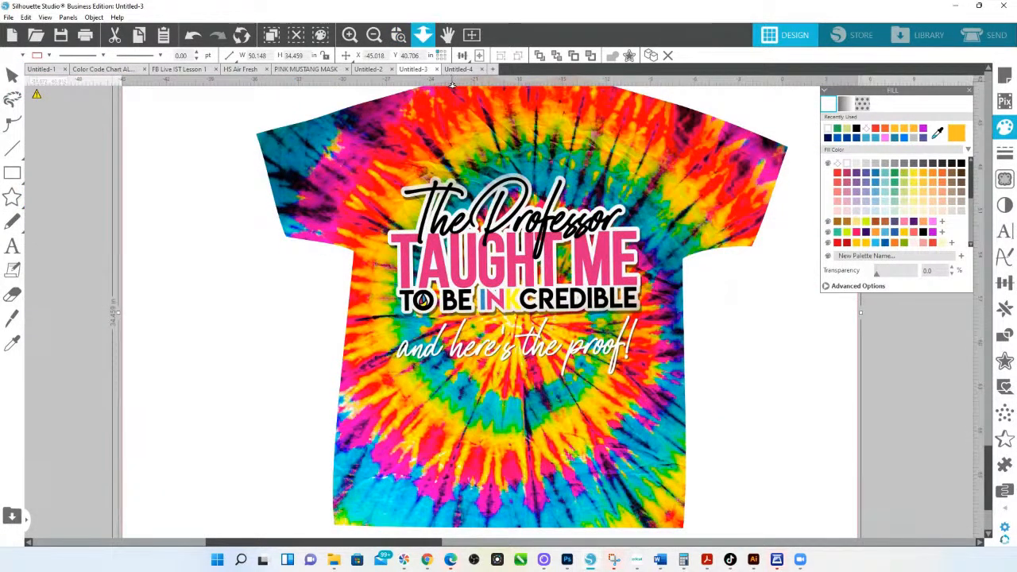
left_click_drag(452, 82, 472, 125)
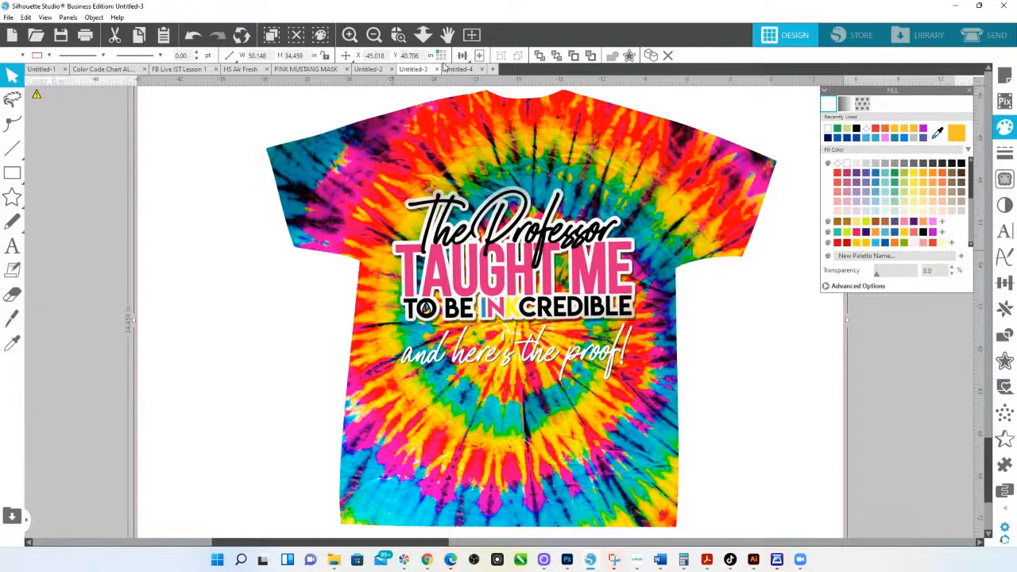
left_click(423, 34)
left_click_drag(446, 123, 449, 139)
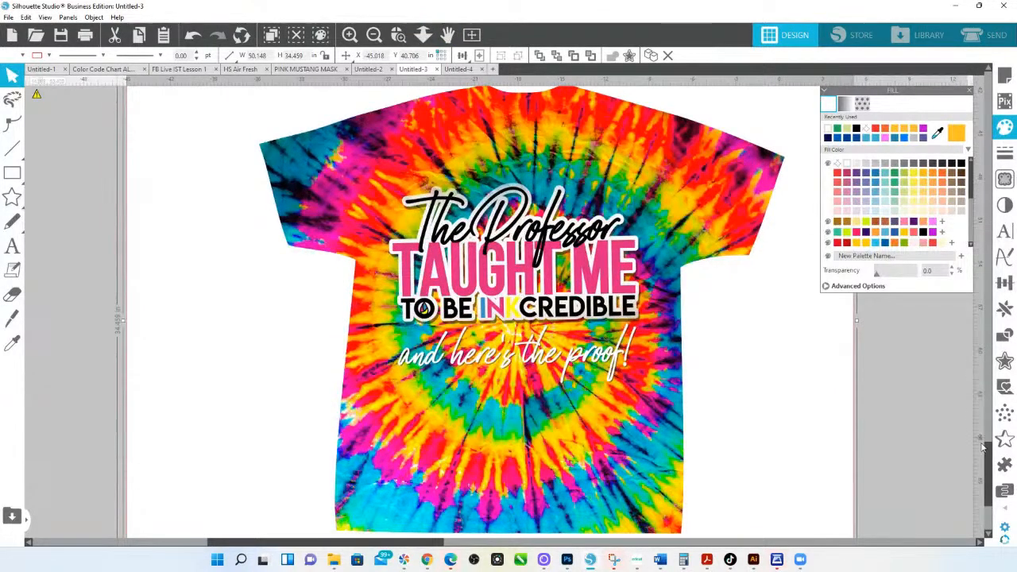
scroll(987, 459, "up", 1)
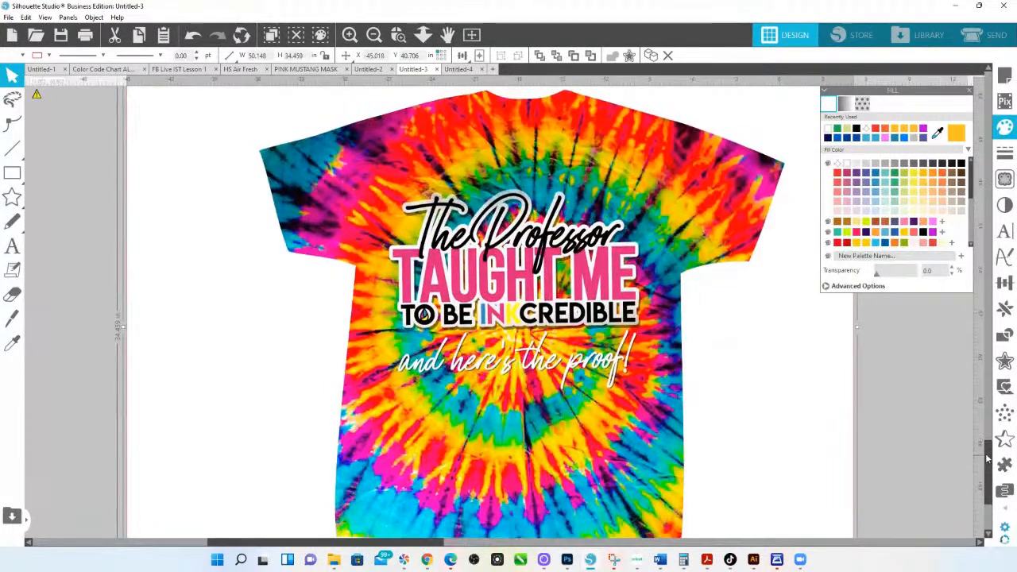
left_click(423, 34)
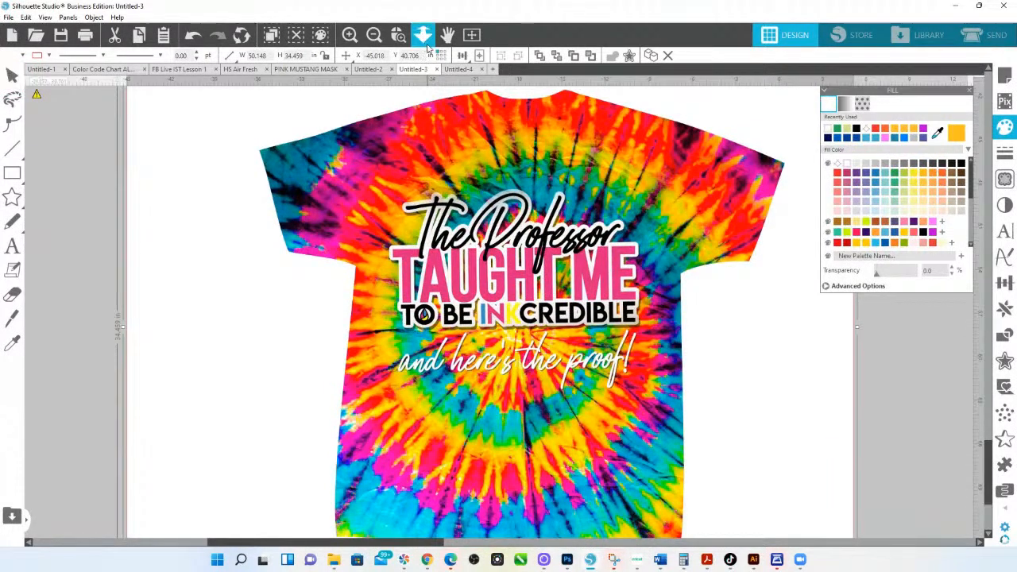
left_click_drag(446, 145, 447, 143)
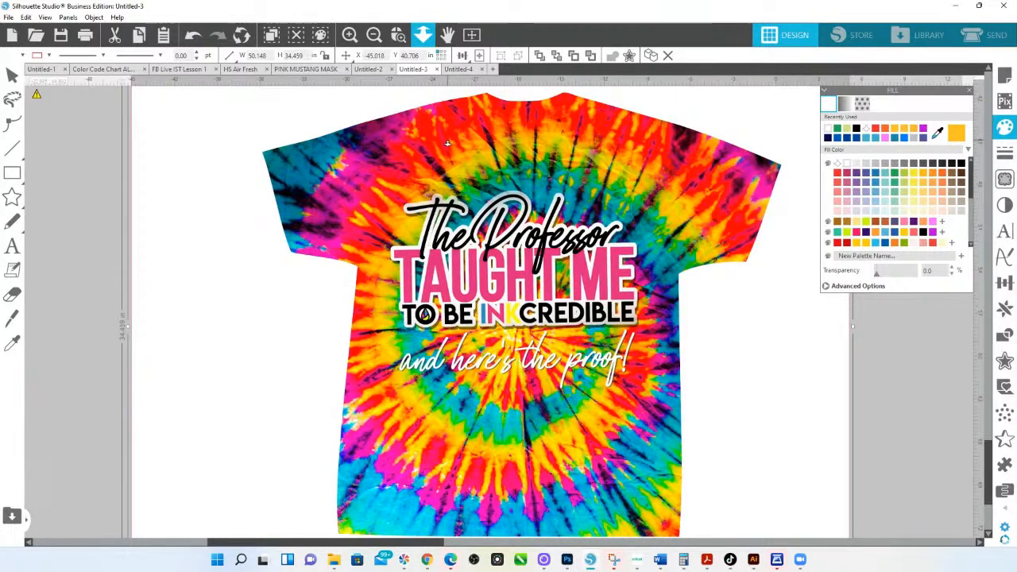
left_click(447, 143)
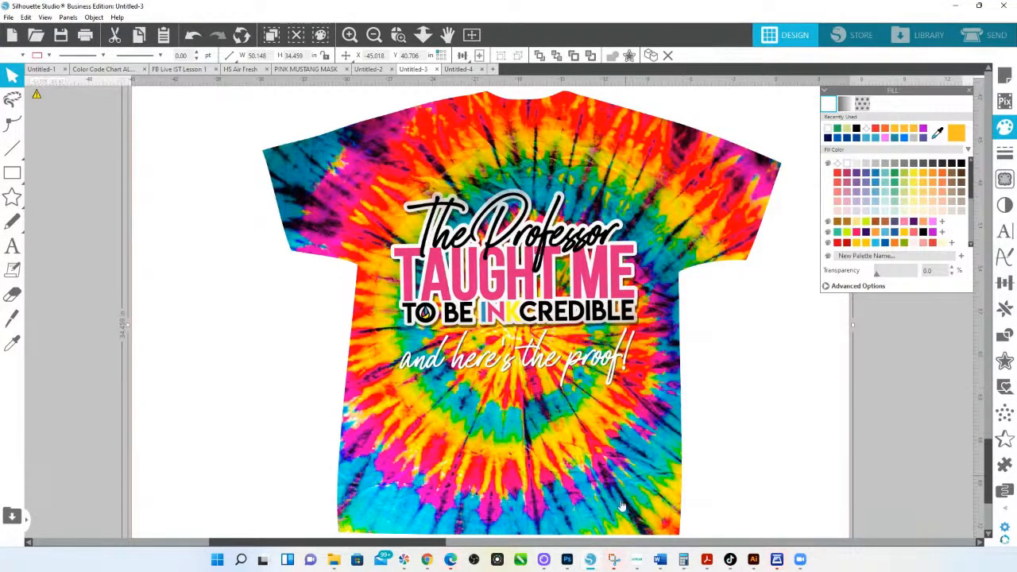
left_click(615, 561)
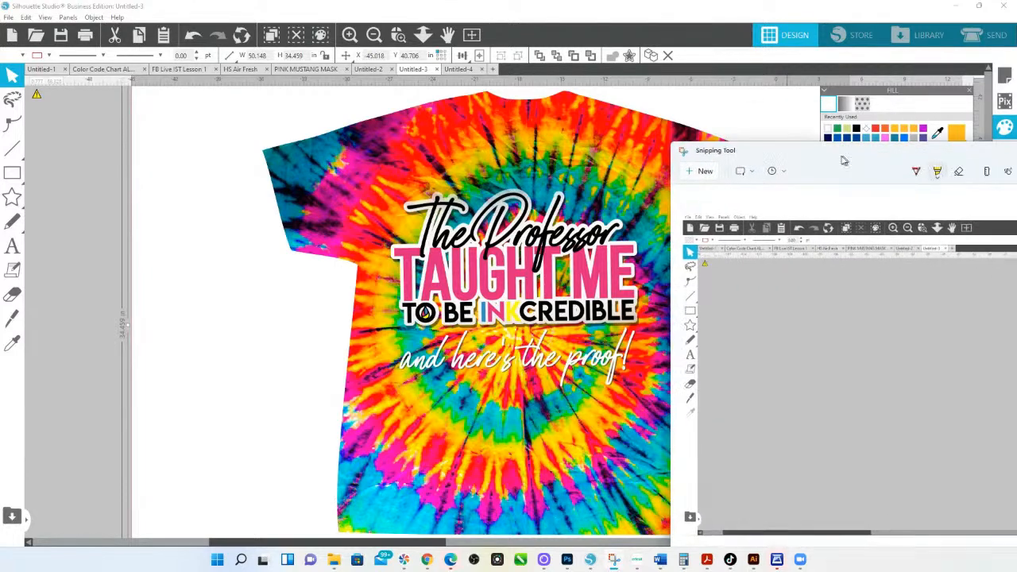
left_click(700, 173)
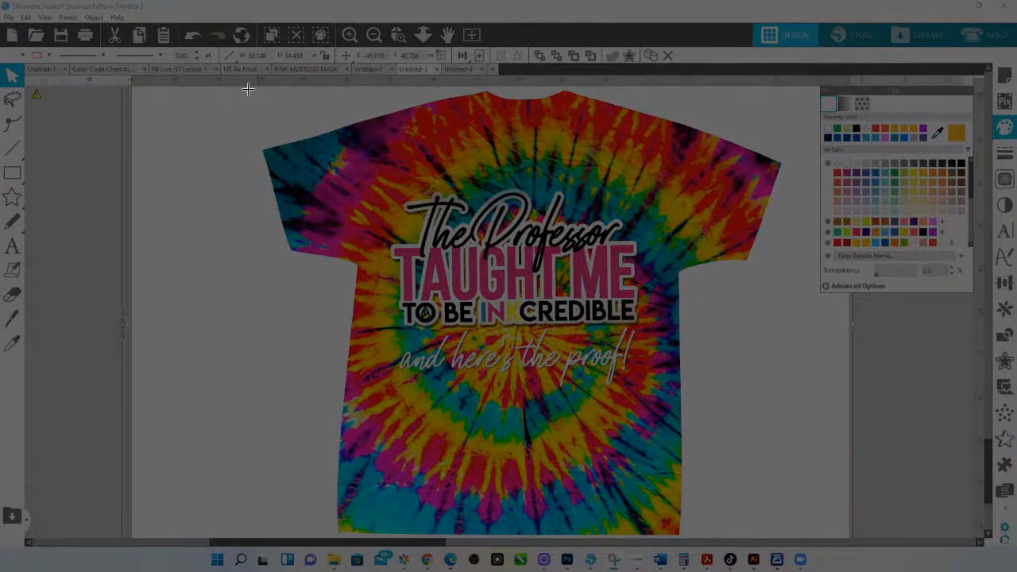
left_click_drag(248, 92, 783, 536)
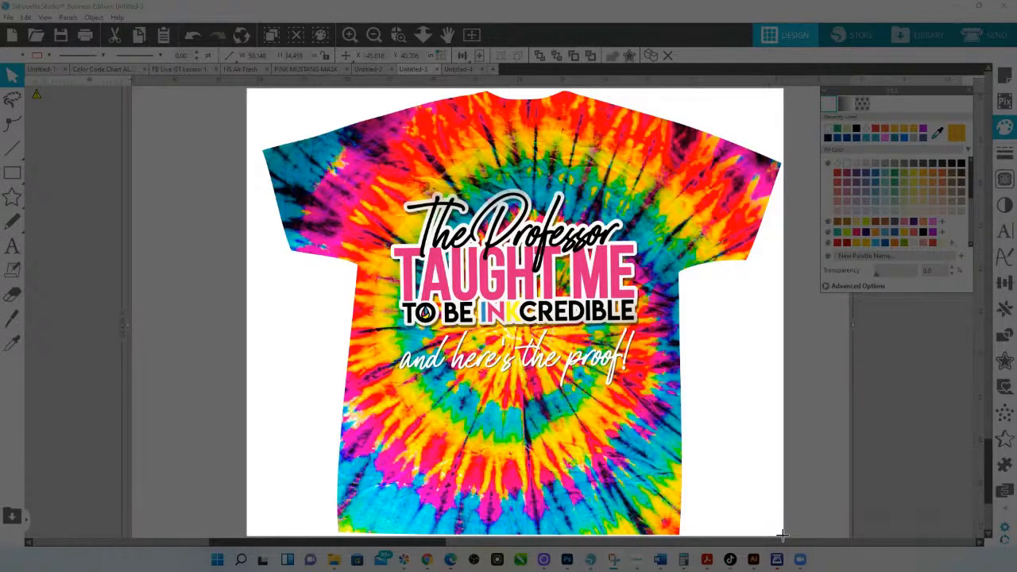
left_click_drag(782, 536, 783, 536)
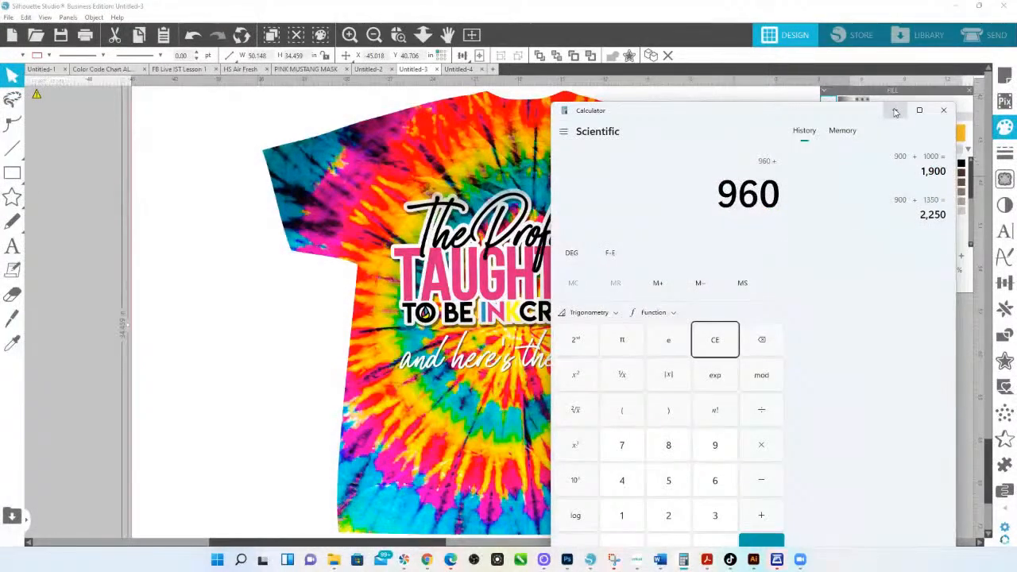
left_click(895, 111)
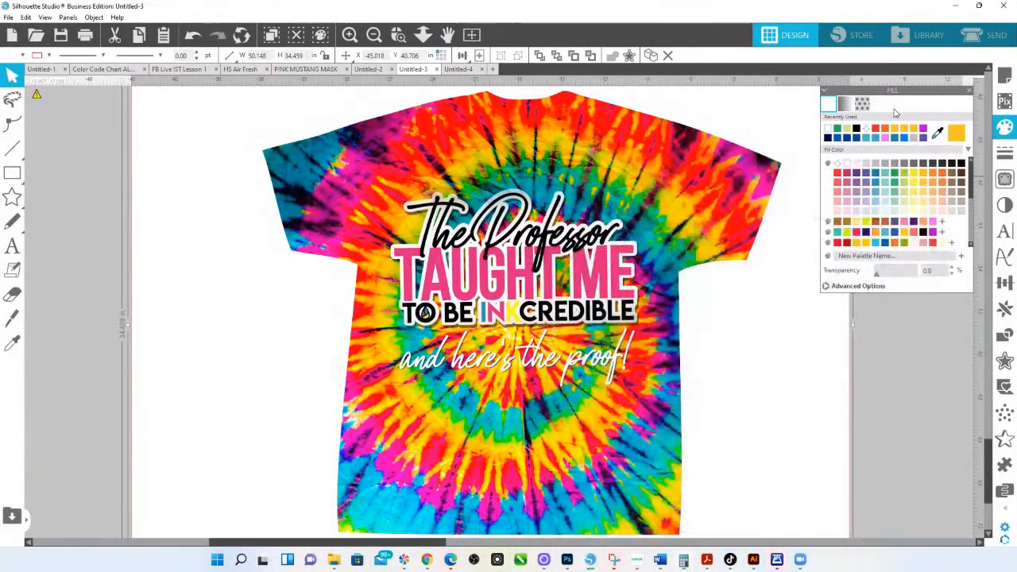
Check the captured snip, return to the Untitled-3 document, and paste the snip there
left_click(424, 35)
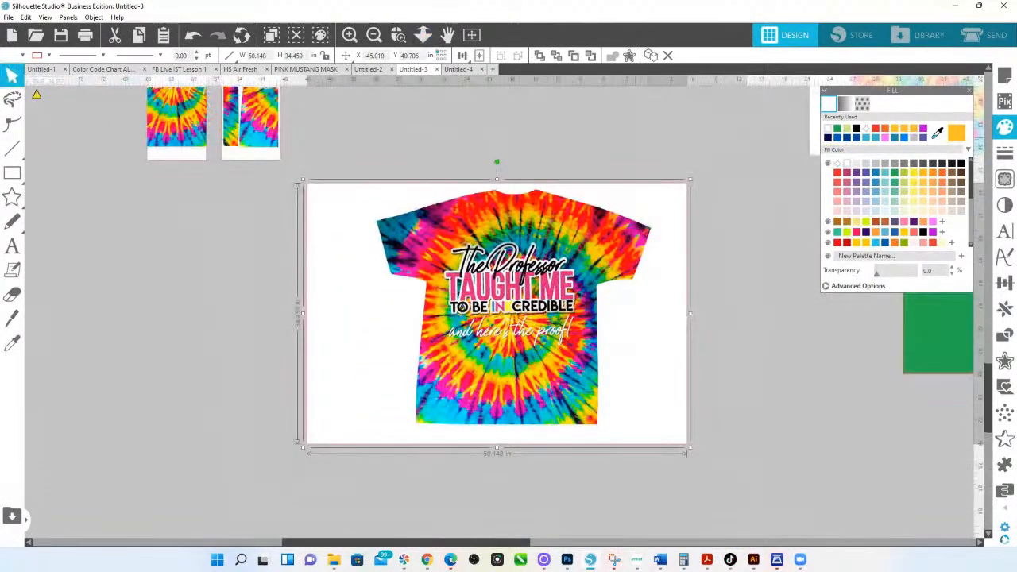
left_click(614, 559)
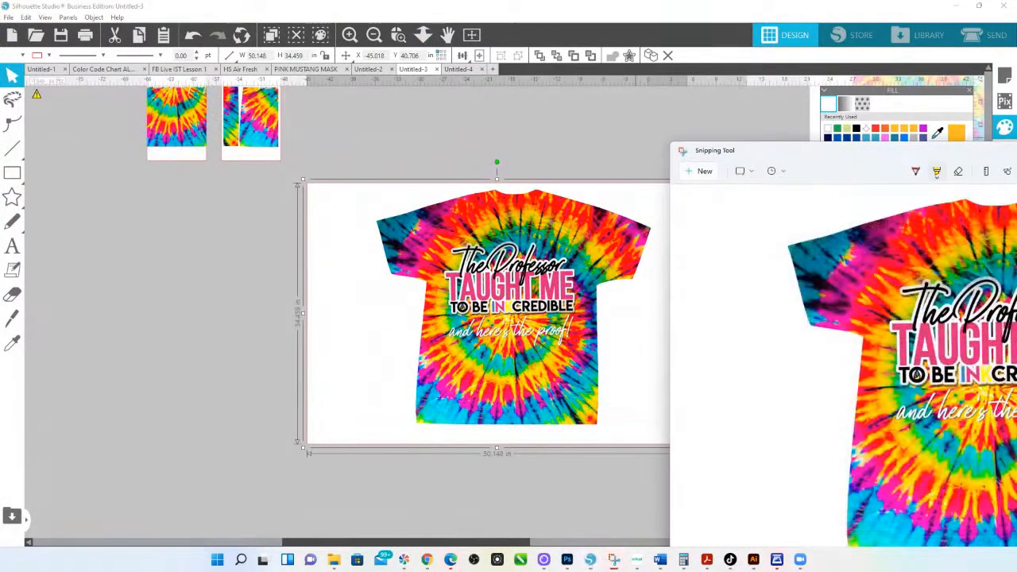
left_click_drag(831, 151, 368, 126)
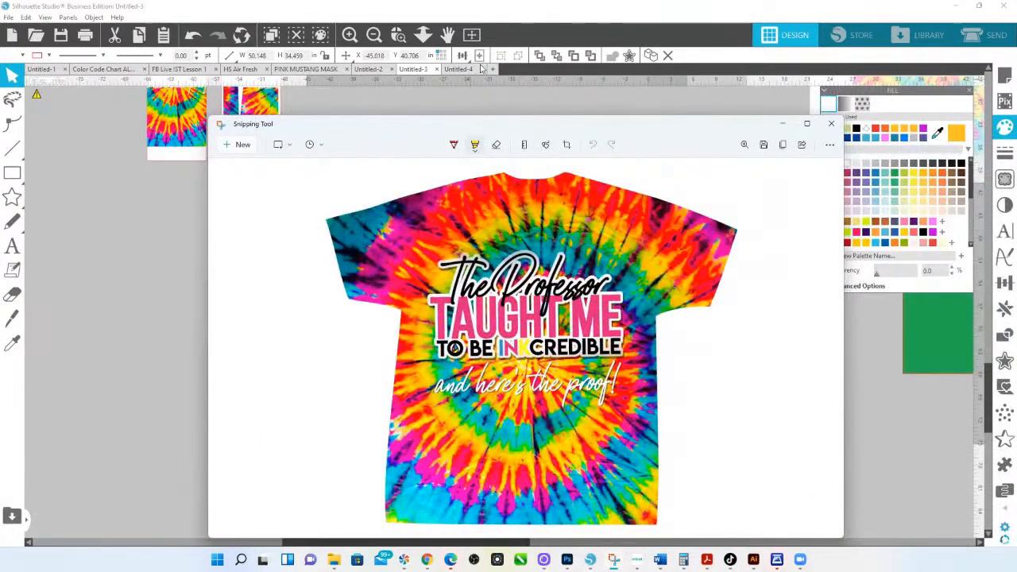
left_click(392, 105)
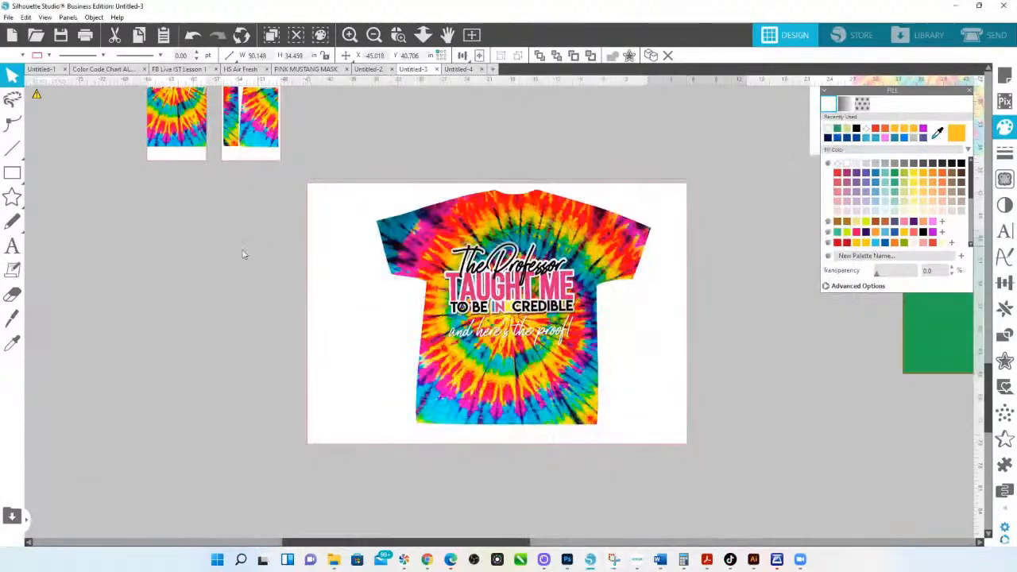
right_click(229, 254)
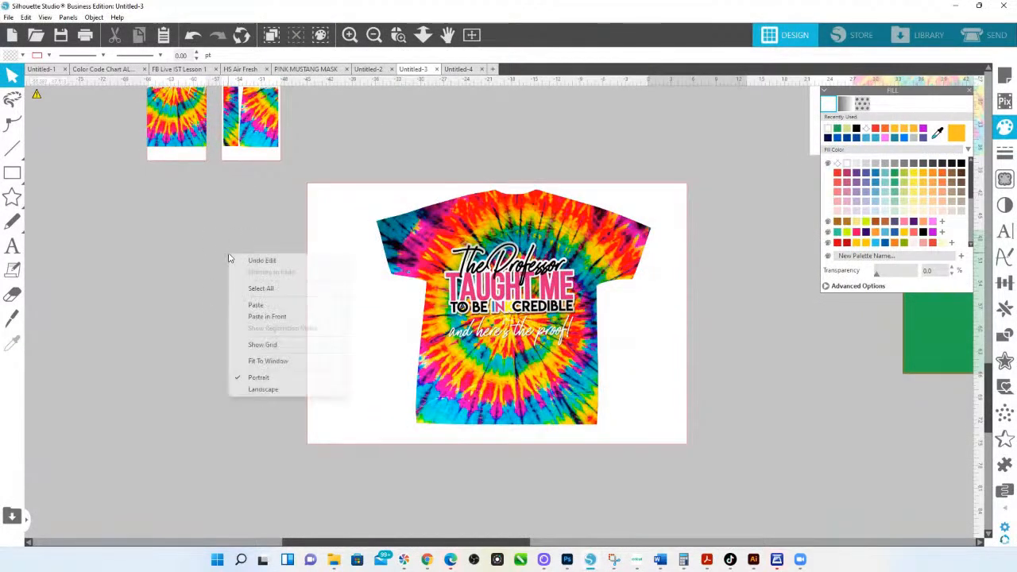
left_click(267, 309)
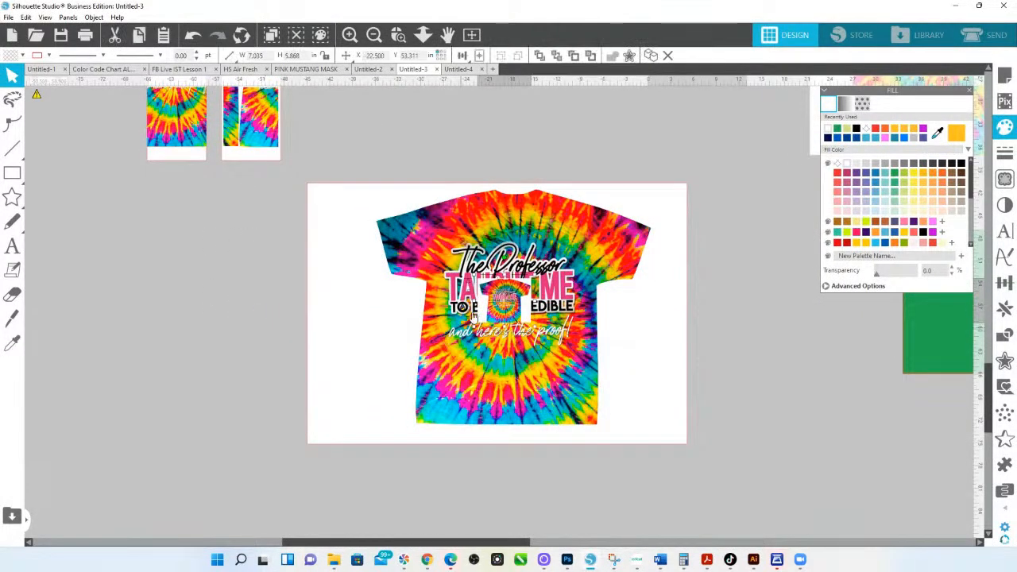
Enlarge the pasted snip to about 37.2 by 31.1 inches and place it beside the original shirt design
left_click_drag(531, 326, 785, 513)
left_click_drag(693, 362, 711, 362)
left_click_drag(426, 129, 274, 276)
left_click_drag(665, 327, 681, 259)
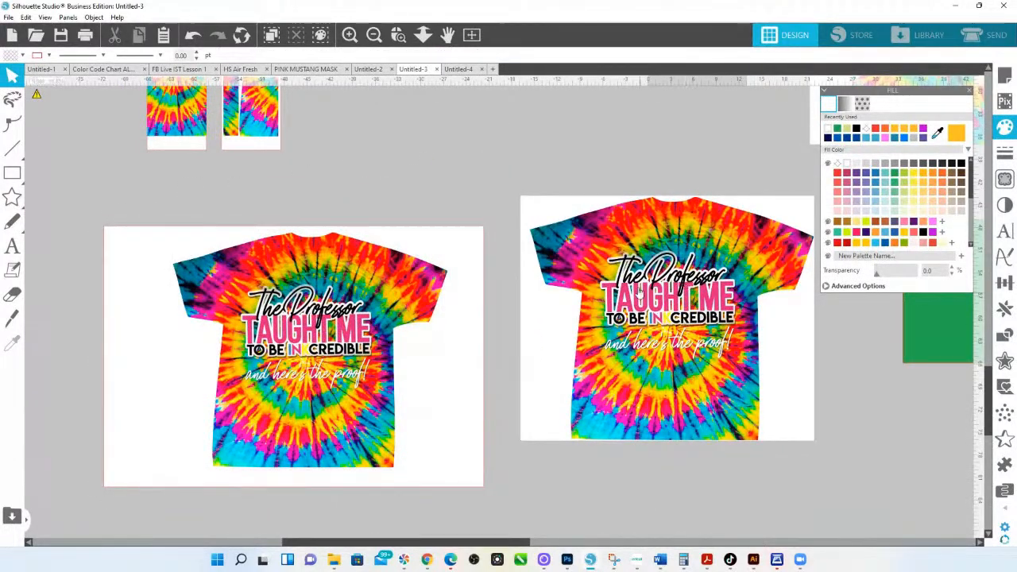
left_click(538, 210)
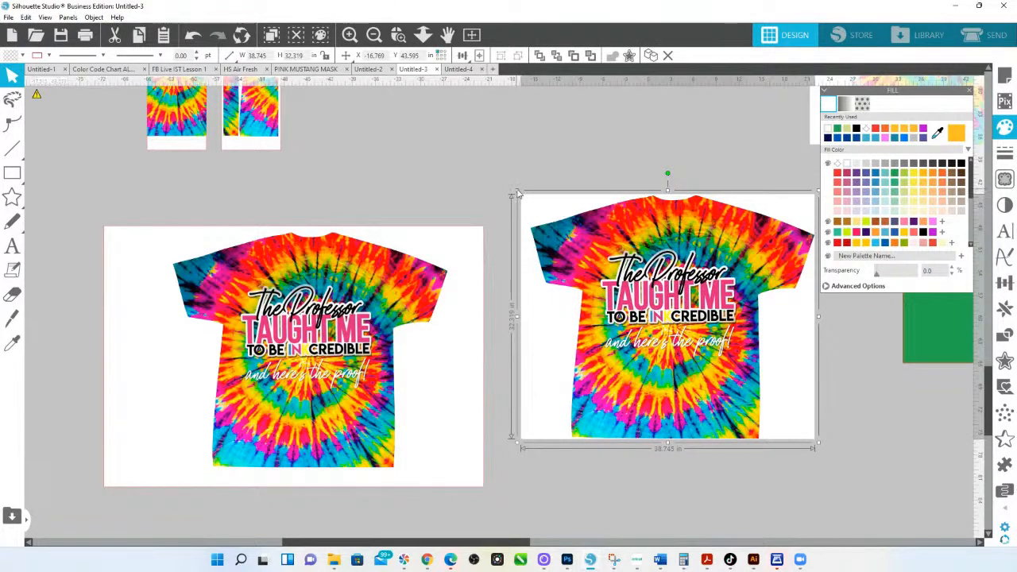
left_click_drag(515, 191, 525, 208)
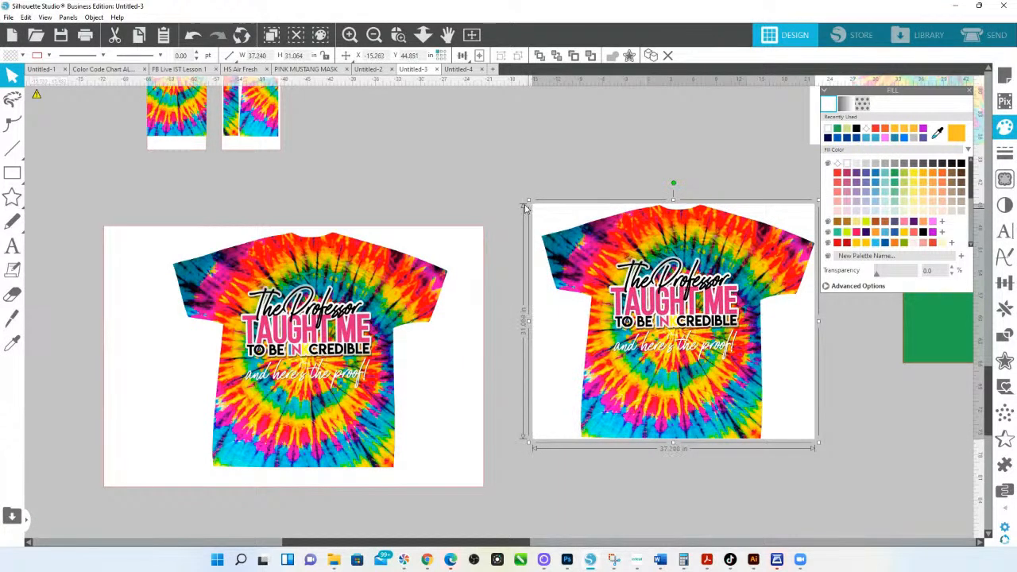
Clear the white background rectangle away from the original shirt design and place the snip behind the design
key("ctrl+z")
key("ctrl+z")
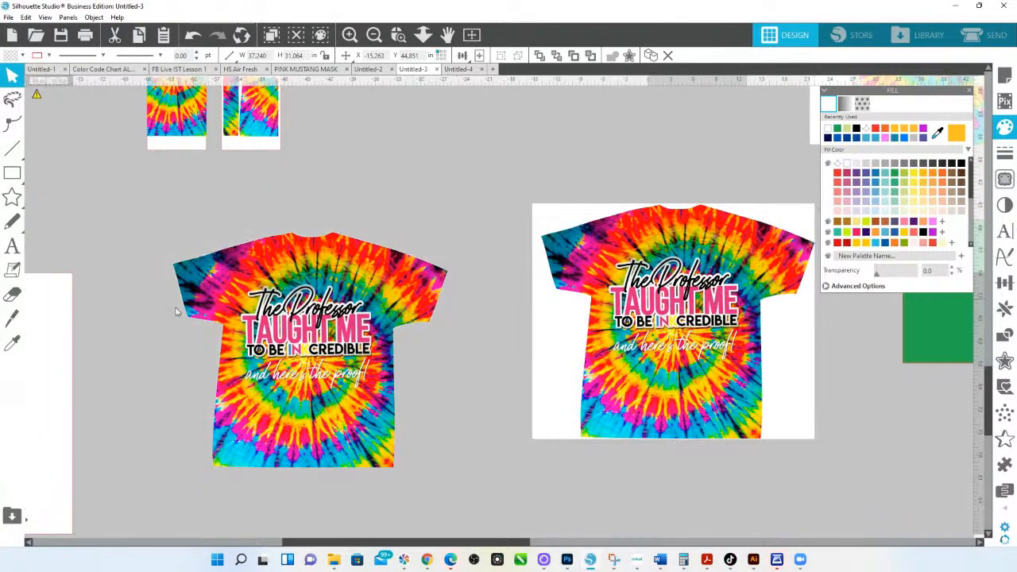
left_click_drag(324, 387, 253, 353)
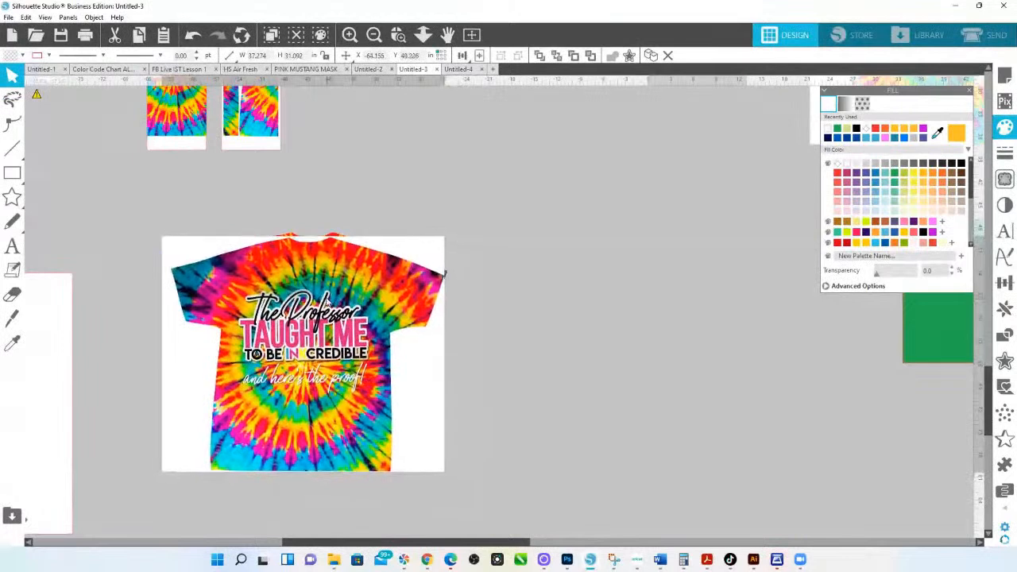
right_click(328, 294)
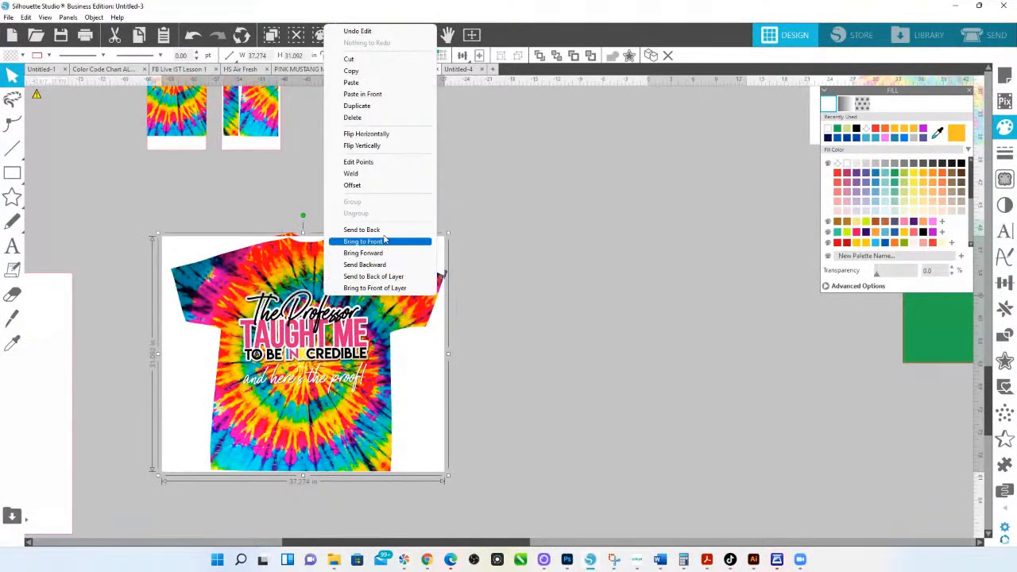
left_click(380, 231)
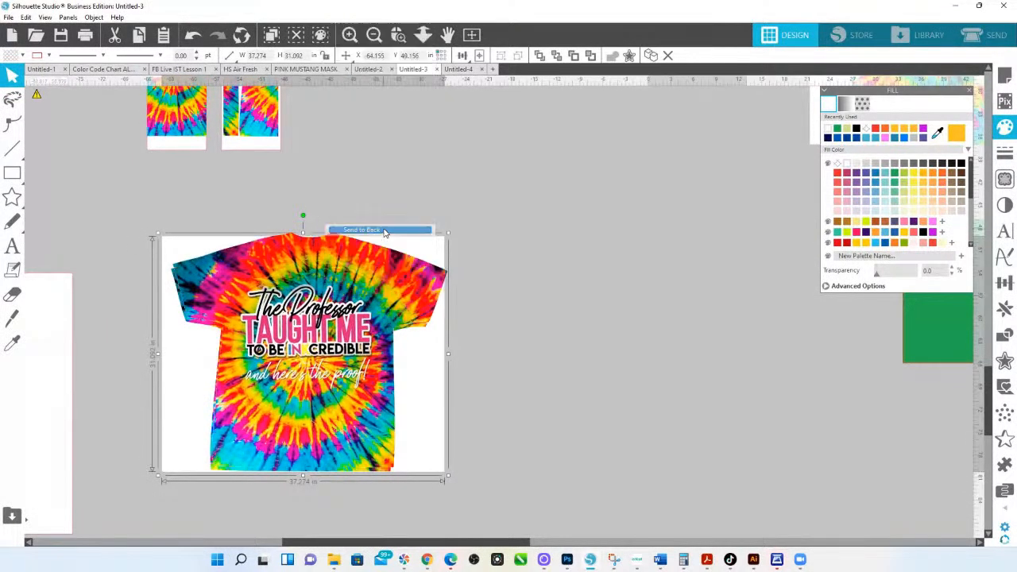
Align the snip behind the original design and resize it to about 37.4 by 31.2 inches to match
left_click(421, 248)
left_click_drag(425, 247, 425, 244)
left_click_drag(162, 469, 164, 475)
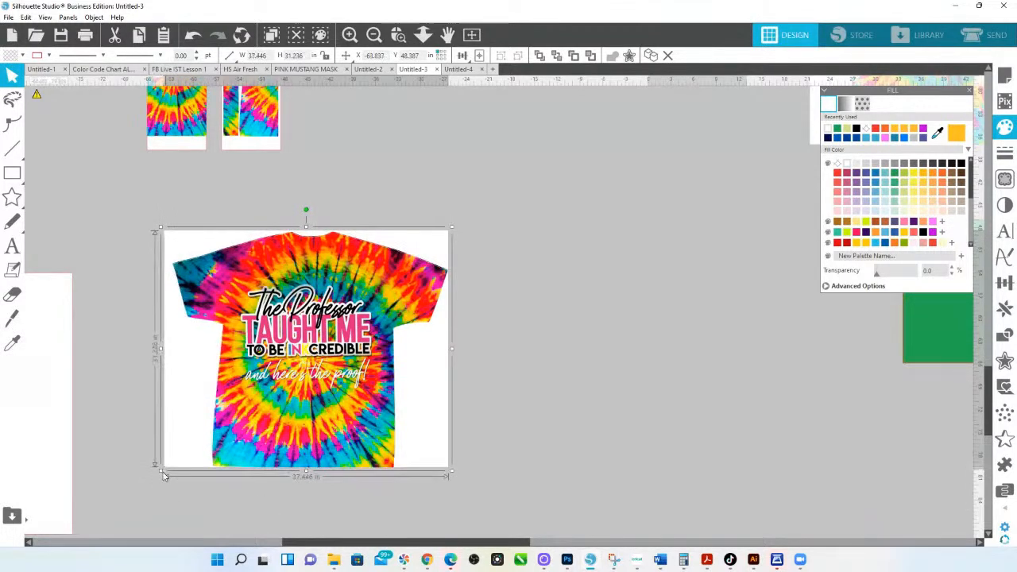
Move the snip sideways until it overlaps only the original's sleeve, and compare the image quality of both up close
left_click_drag(439, 247, 635, 250)
left_click(398, 34)
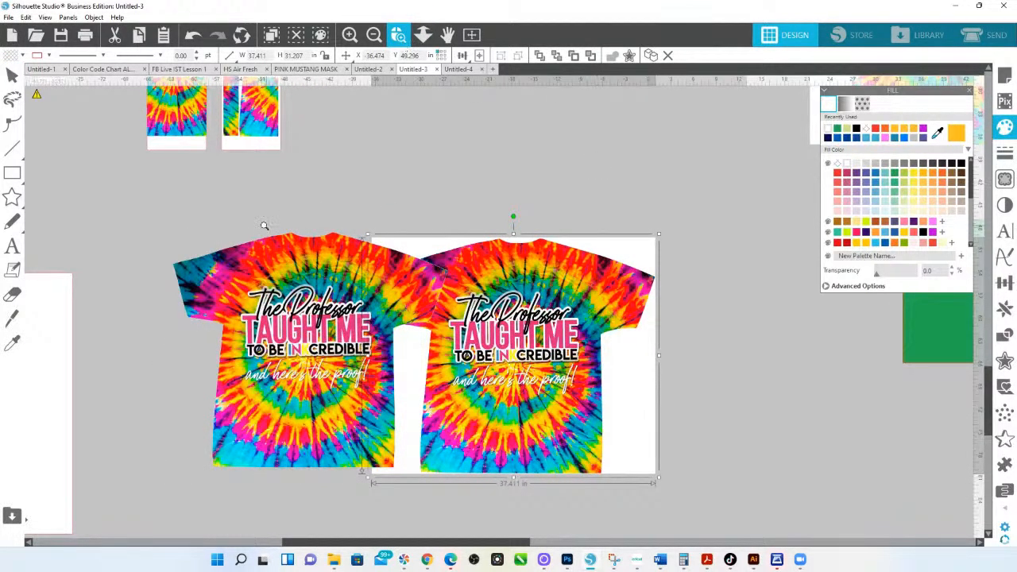
left_click_drag(253, 279, 636, 313)
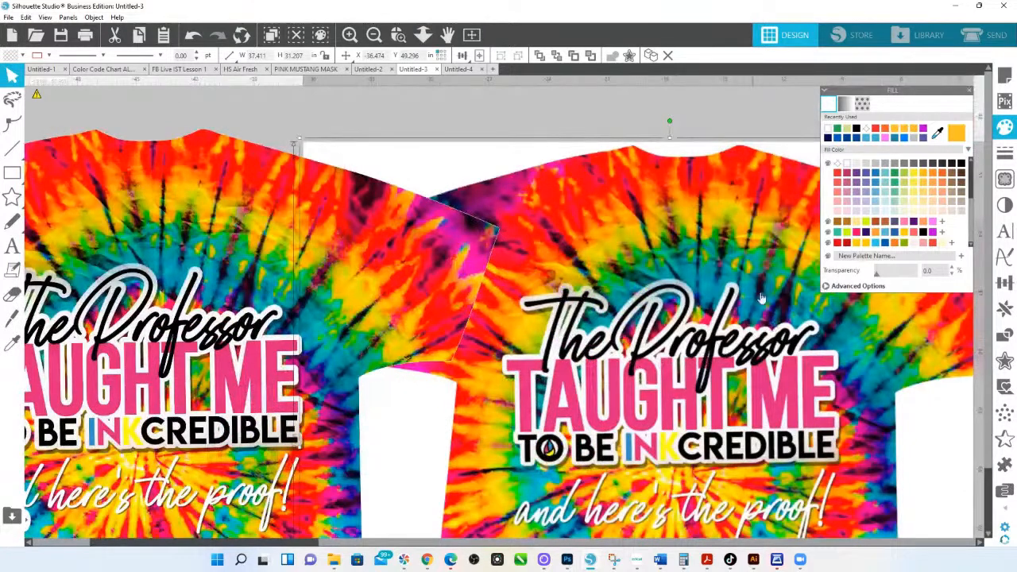
left_click(398, 34)
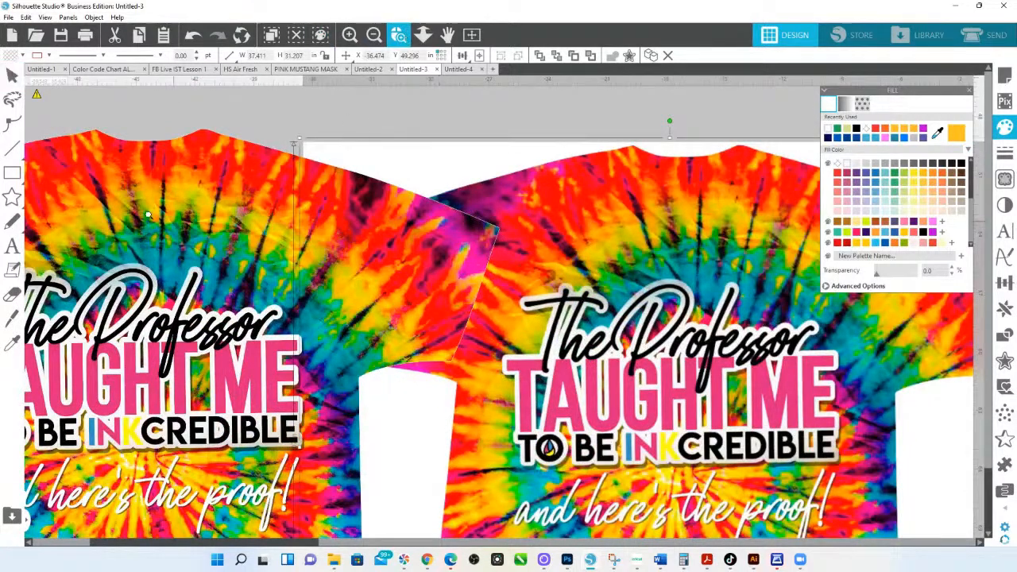
left_click_drag(696, 411, 145, 232)
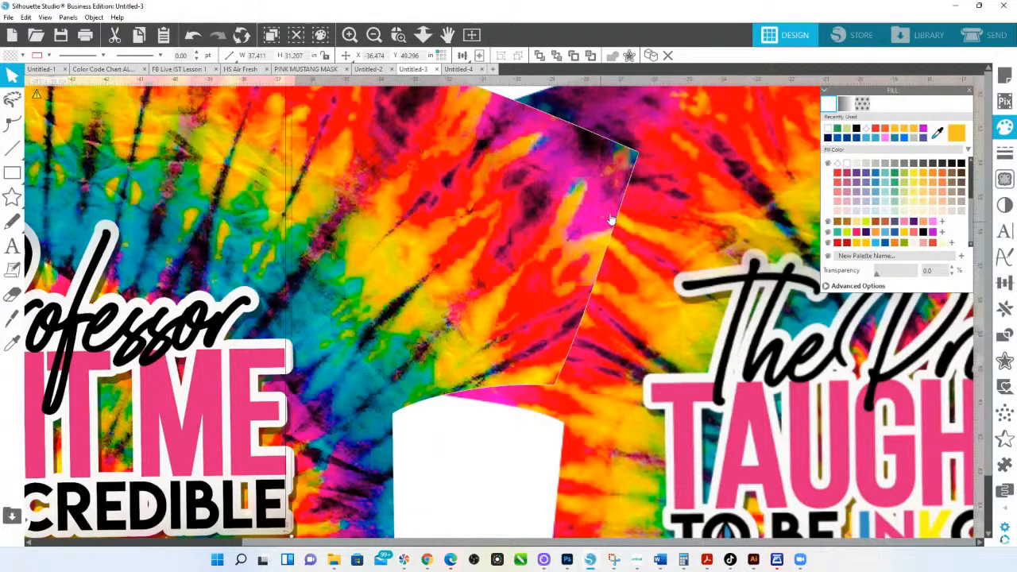
Shift the snip further across the original shirt design and bring it to the front
double_click(560, 214)
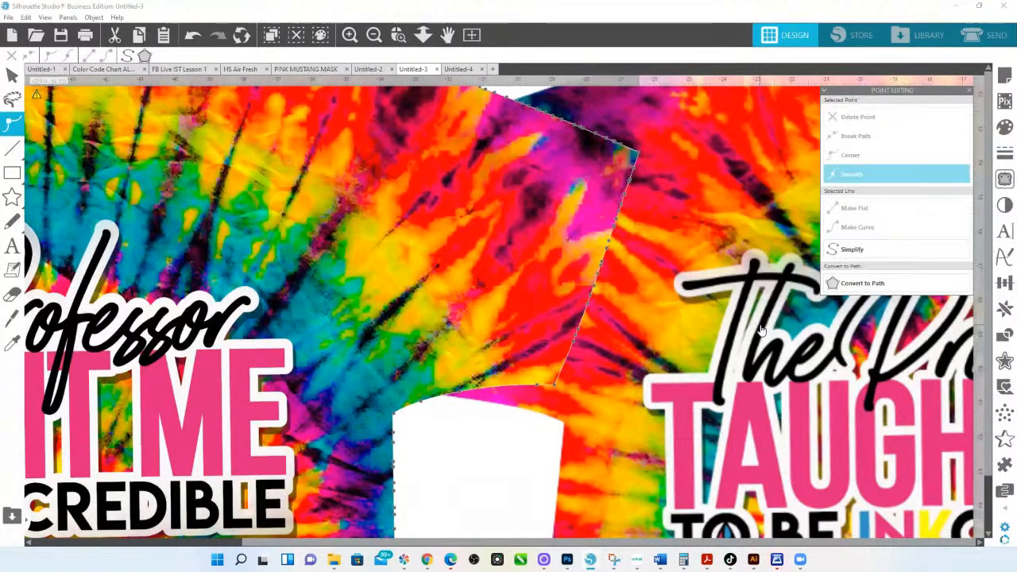
left_click_drag(749, 362, 543, 371)
right_click(653, 369)
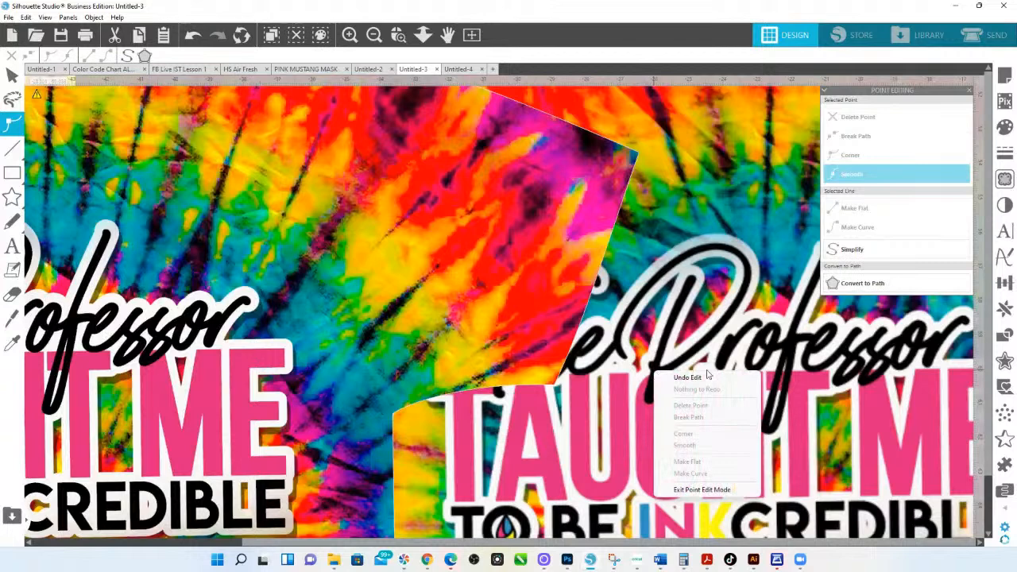
left_click(716, 216)
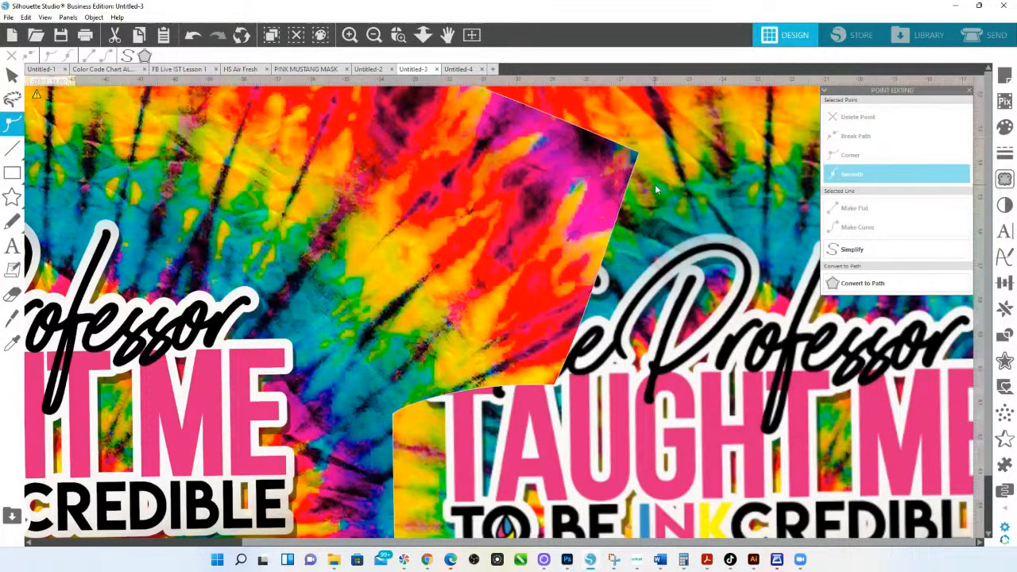
right_click(739, 300)
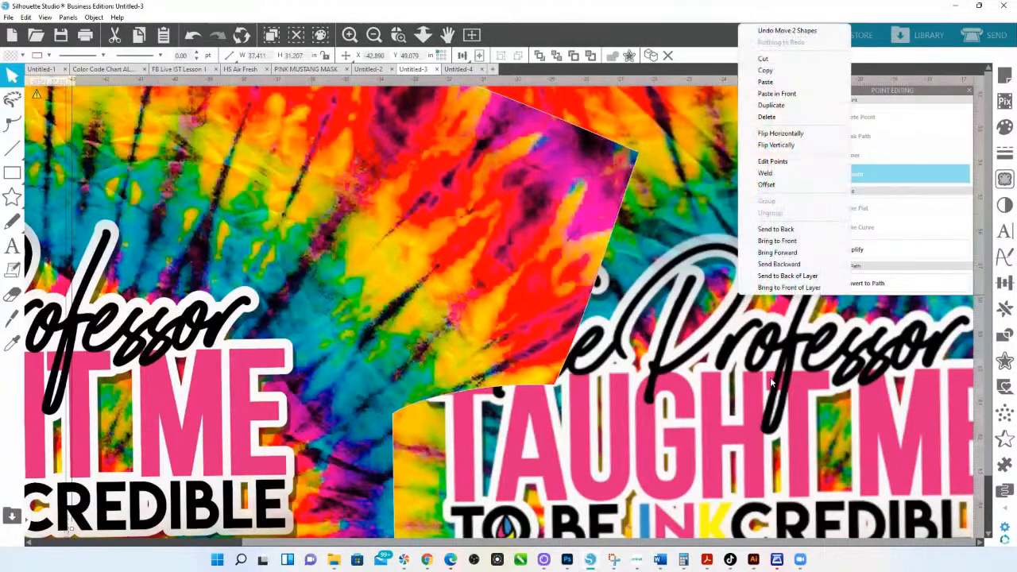
left_click(775, 243)
scroll(638, 317, "left", 2)
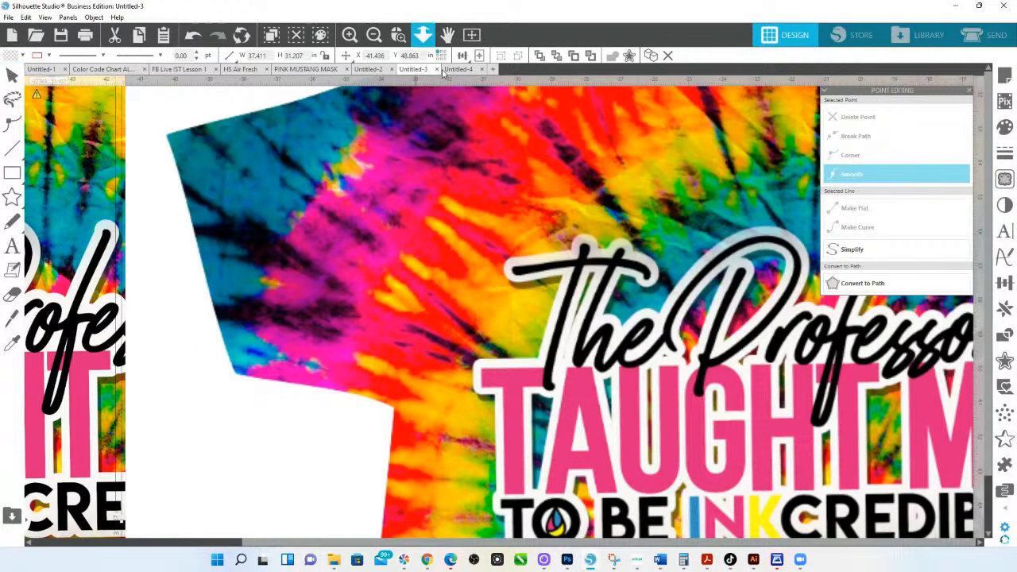
left_click(423, 34)
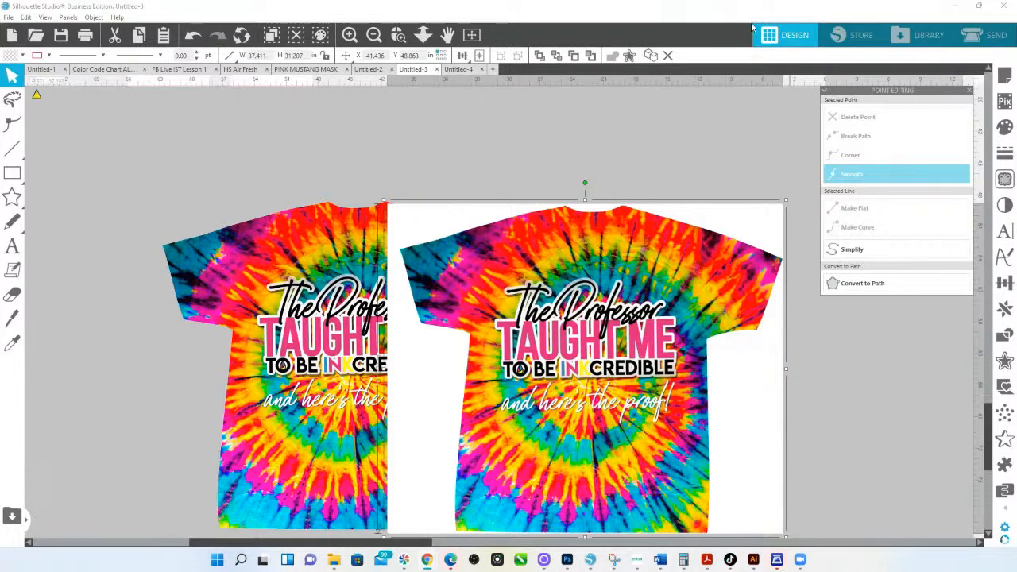
scroll(463, 207, "down", 2)
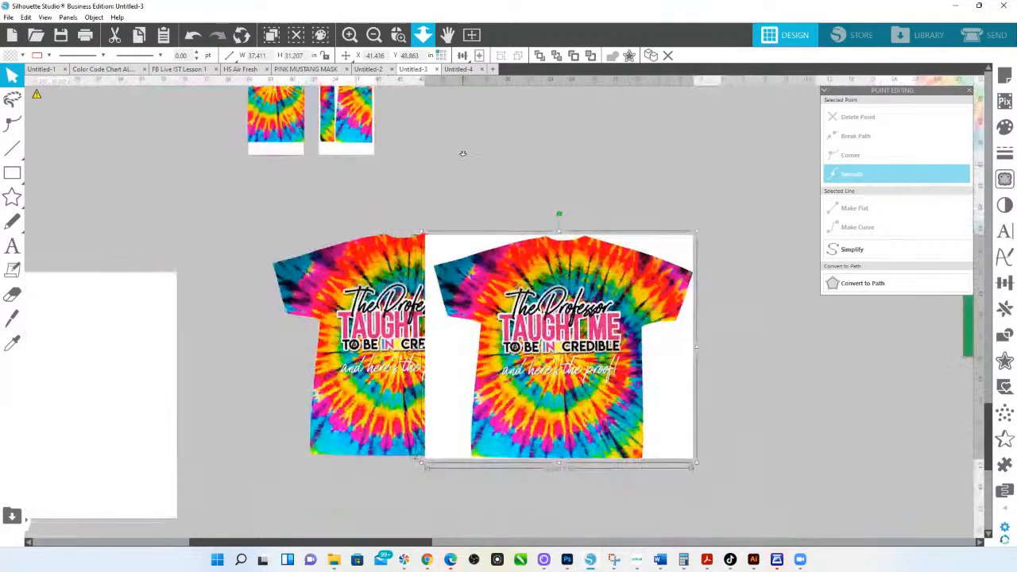
scroll(508, 238, "up", 4)
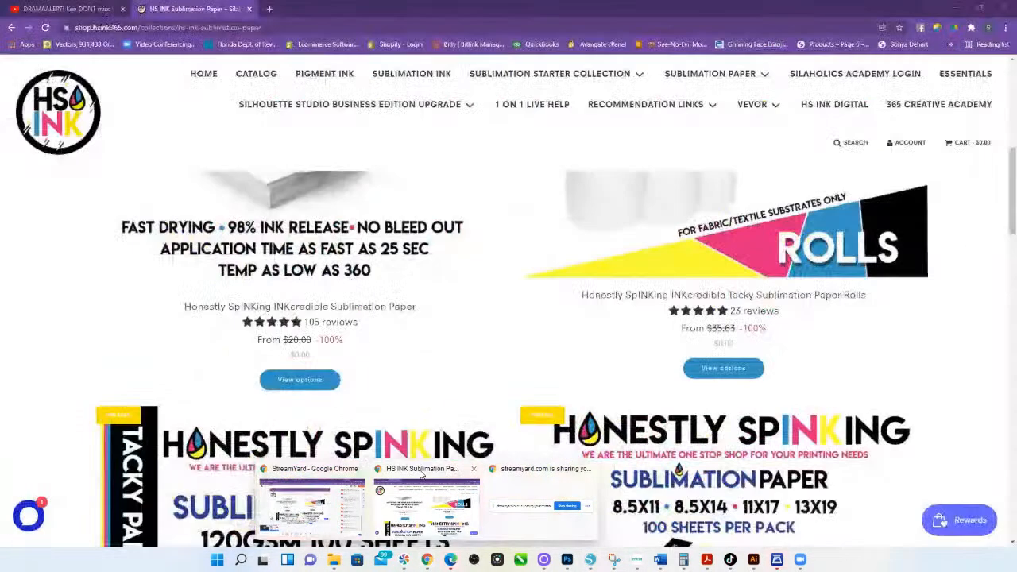
Switch to the HS INK Sublimation Paper page in Chrome and review the available paper sheet and roll sizes
left_click(421, 474)
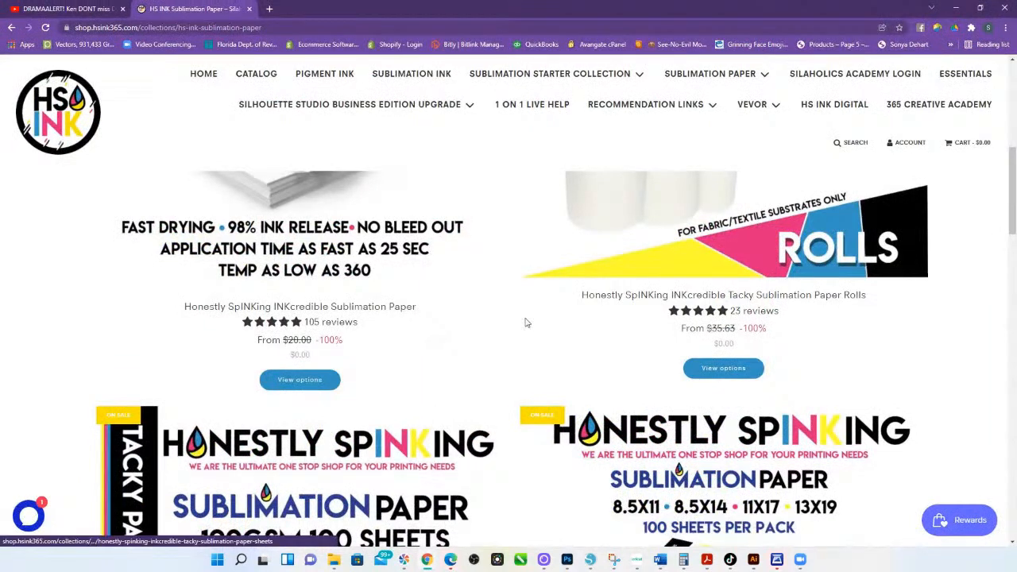
scroll(556, 325, "up", 3)
scroll(636, 330, "up", 1)
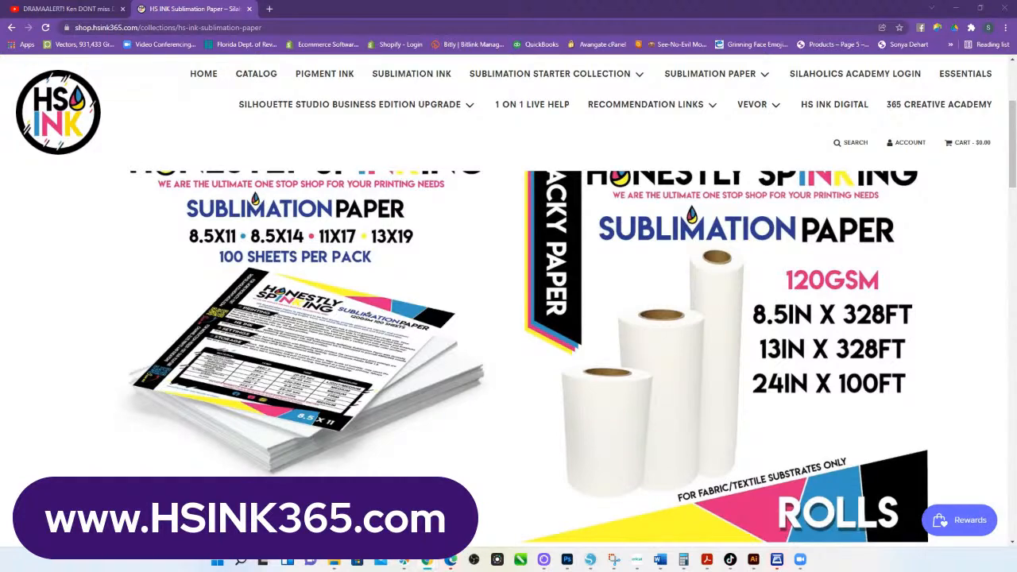
Open the shop's sublimation ink collection and look over the Epson-compatible ink and the full set
left_click(397, 77)
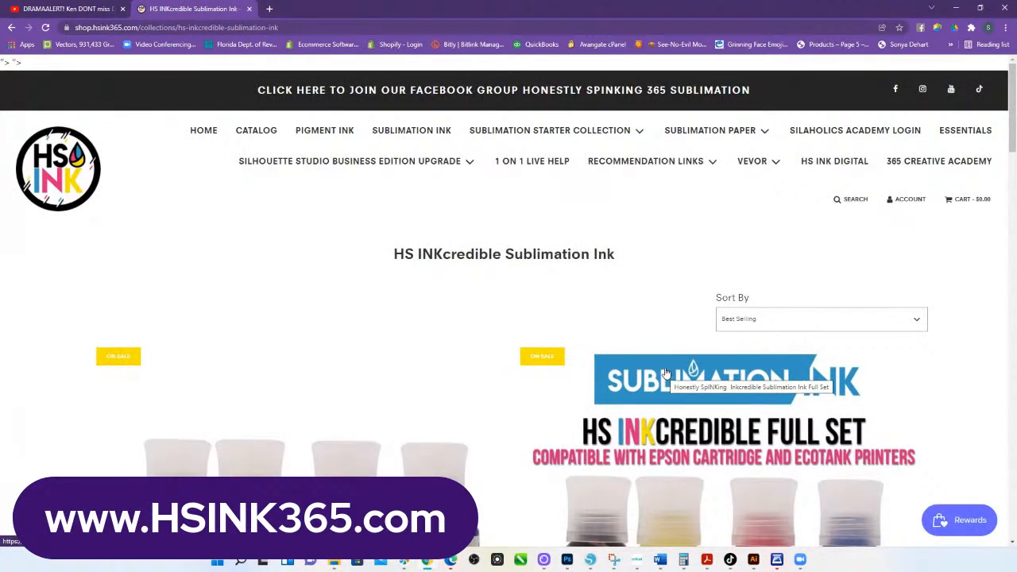
scroll(611, 401, "down", 2)
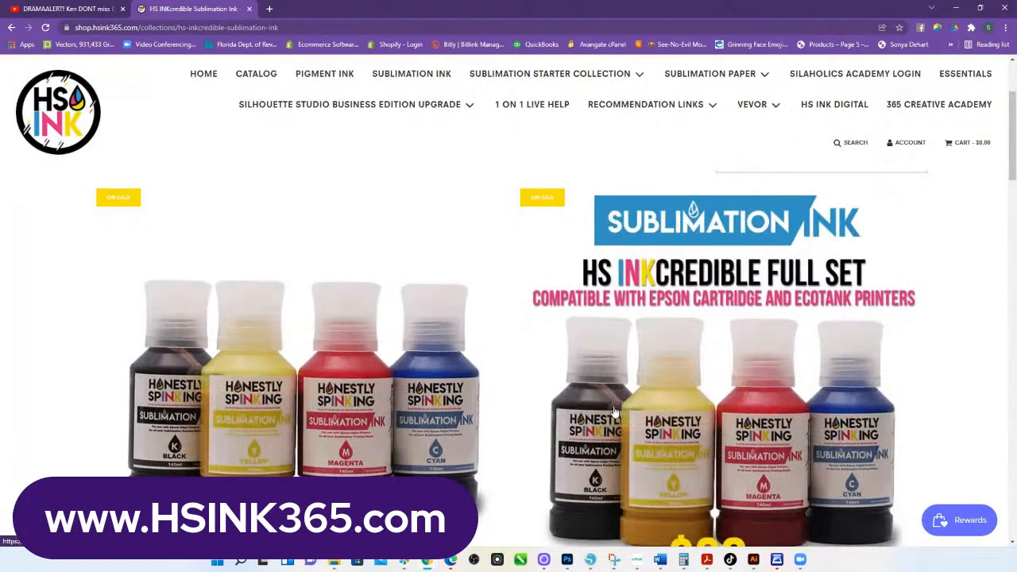
scroll(614, 408, "down", 1)
scroll(429, 362, "down", 1)
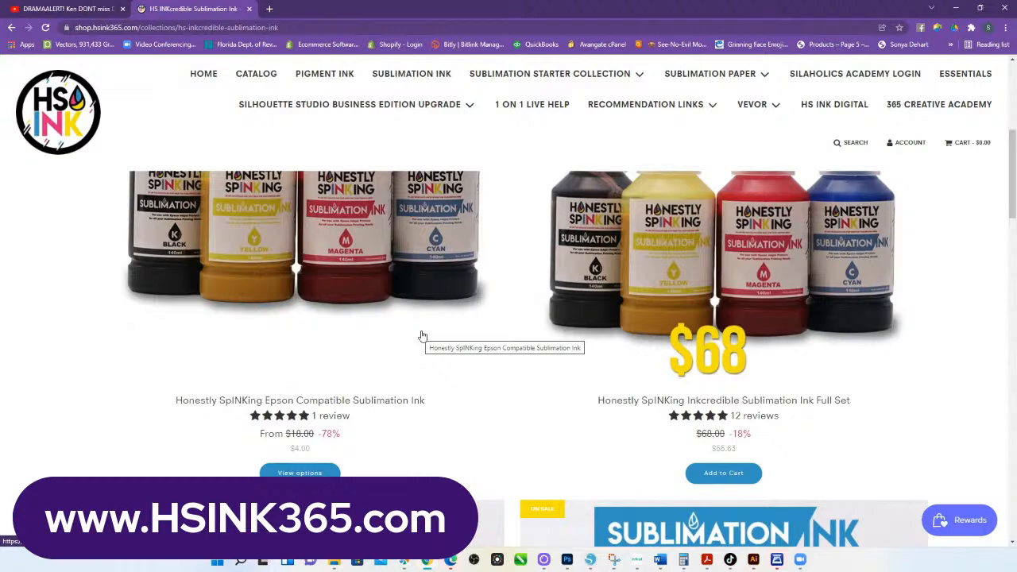
View the Honestly SpINKing Epson Compatible Sublimation Ink product and its colour options, and open the Inkcredible Sublimation Ink Full Set page
left_click(330, 280)
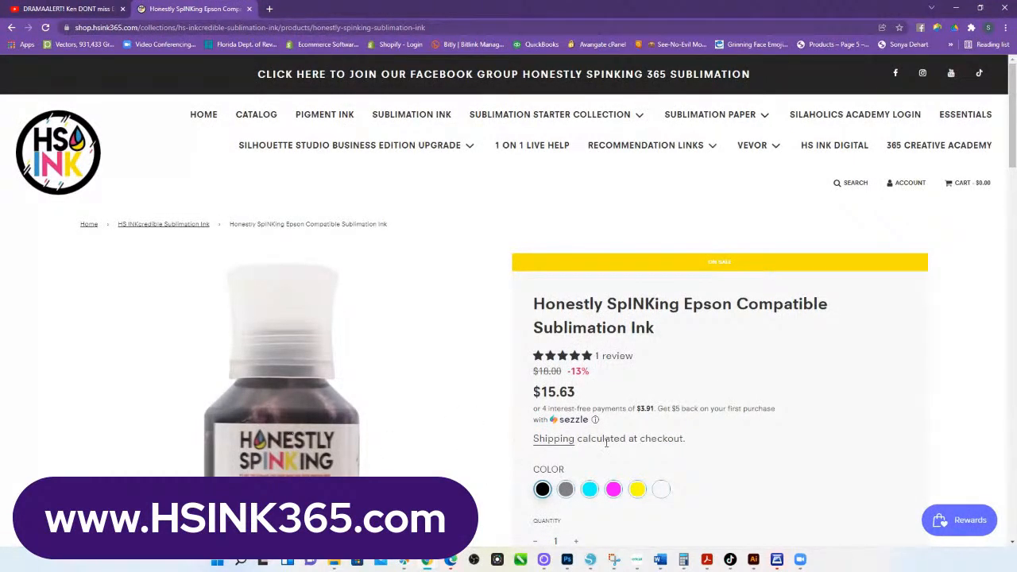
scroll(602, 434, "down", 4)
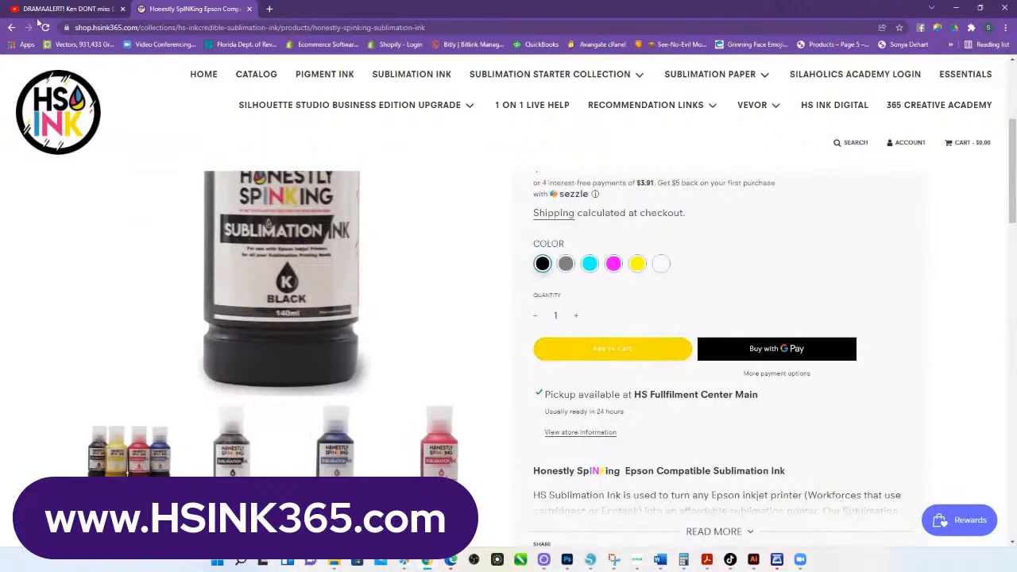
left_click(11, 27)
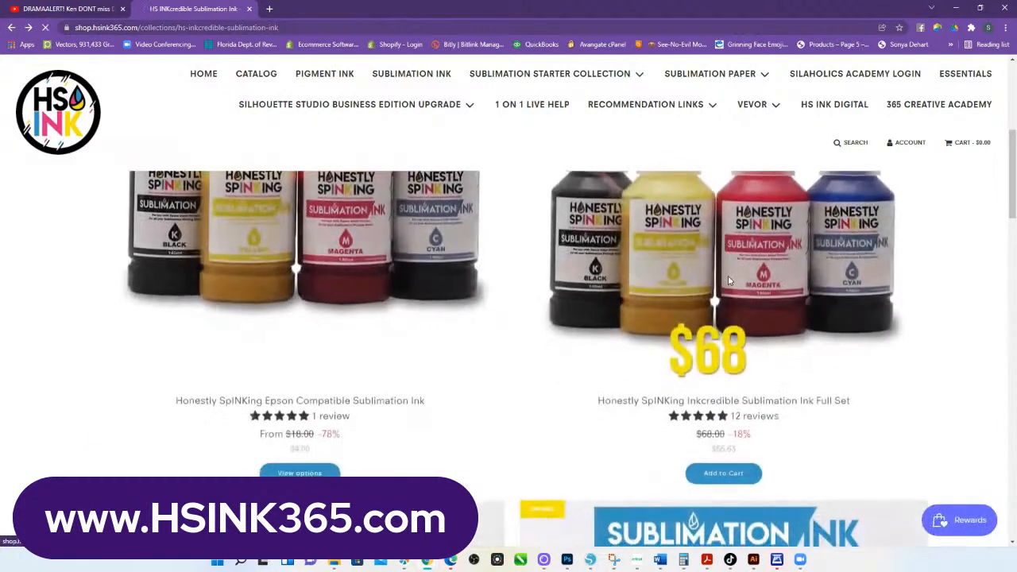
left_click(728, 276)
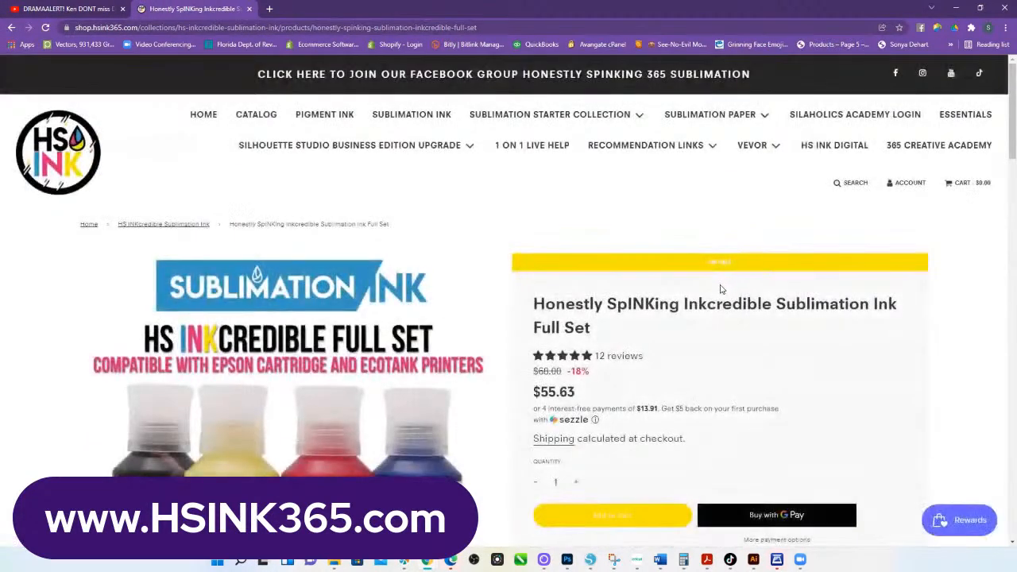